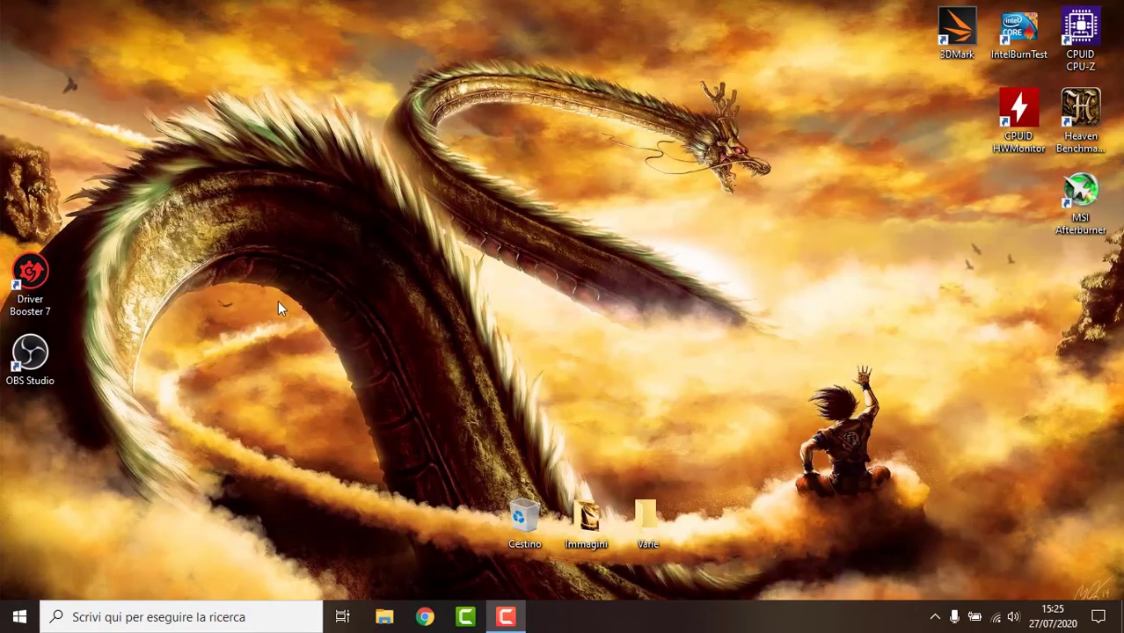
Select the Driver Booster 7 desktop shortcut, then launch Chrome on a new tab.
{"action": "left_click", "coordinate": [54, 287]}
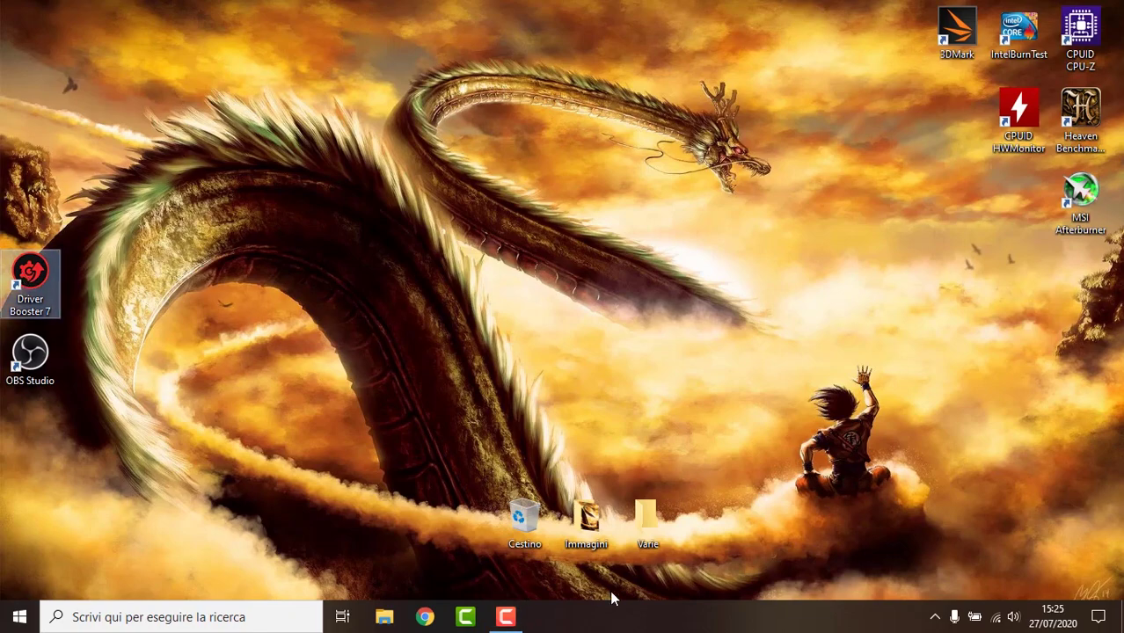
{"action": "left_click", "coordinate": [424, 616]}
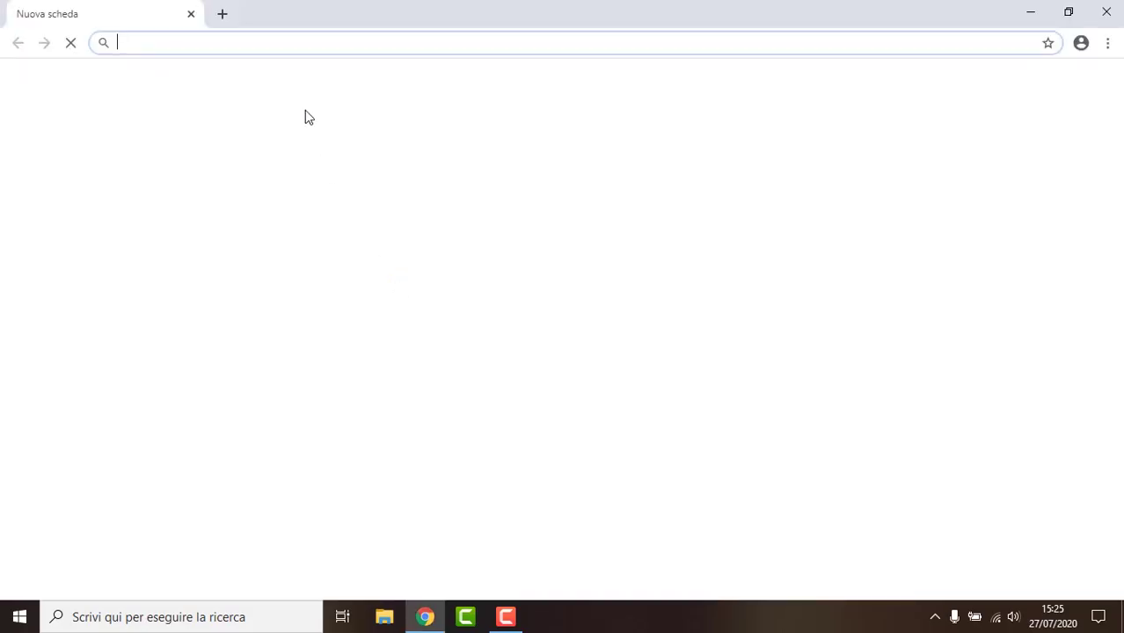
Search Google for 'driver booster', open IObit's Driver Booster 7 Free page, then close Chrome.
{"action": "type", "text": "driver booster"}
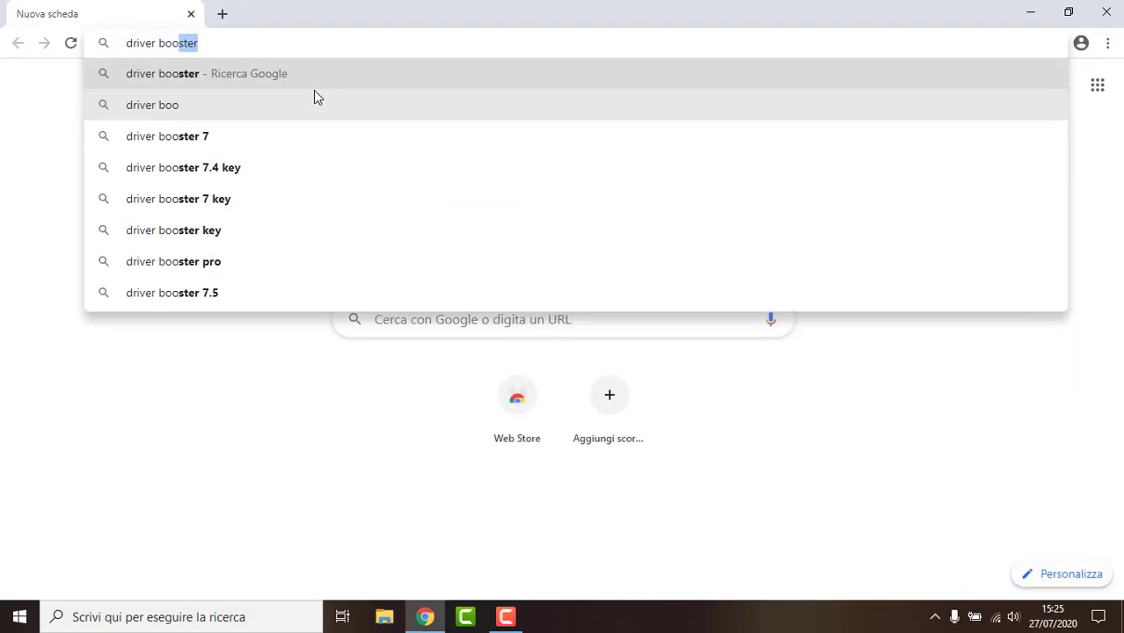
{"action": "key", "text": "Return"}
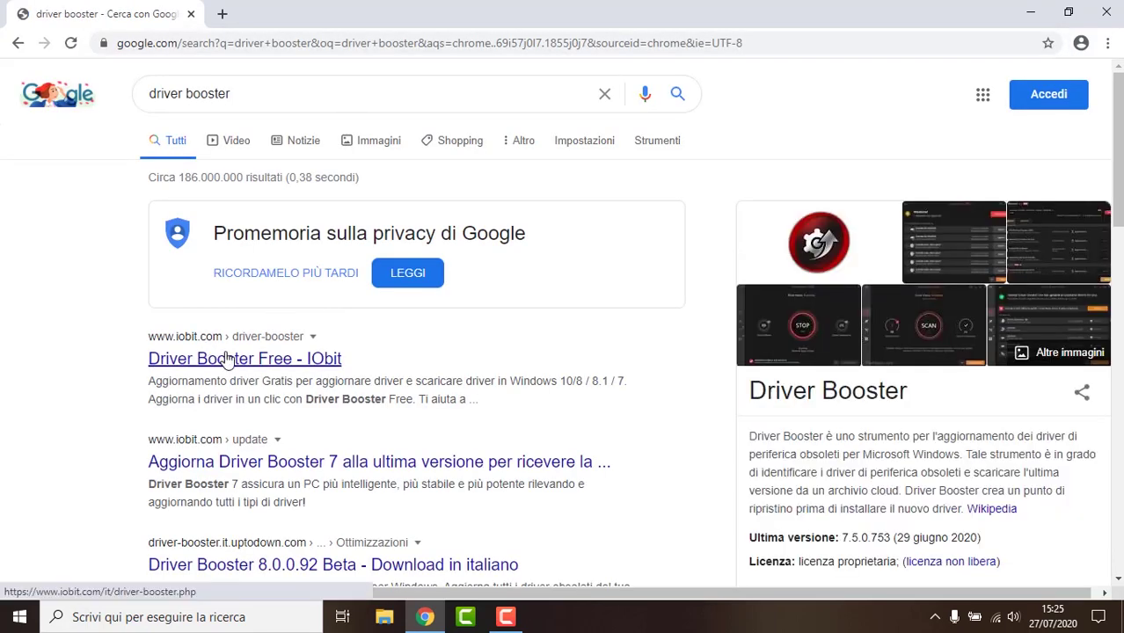
{"action": "left_click", "coordinate": [235, 354]}
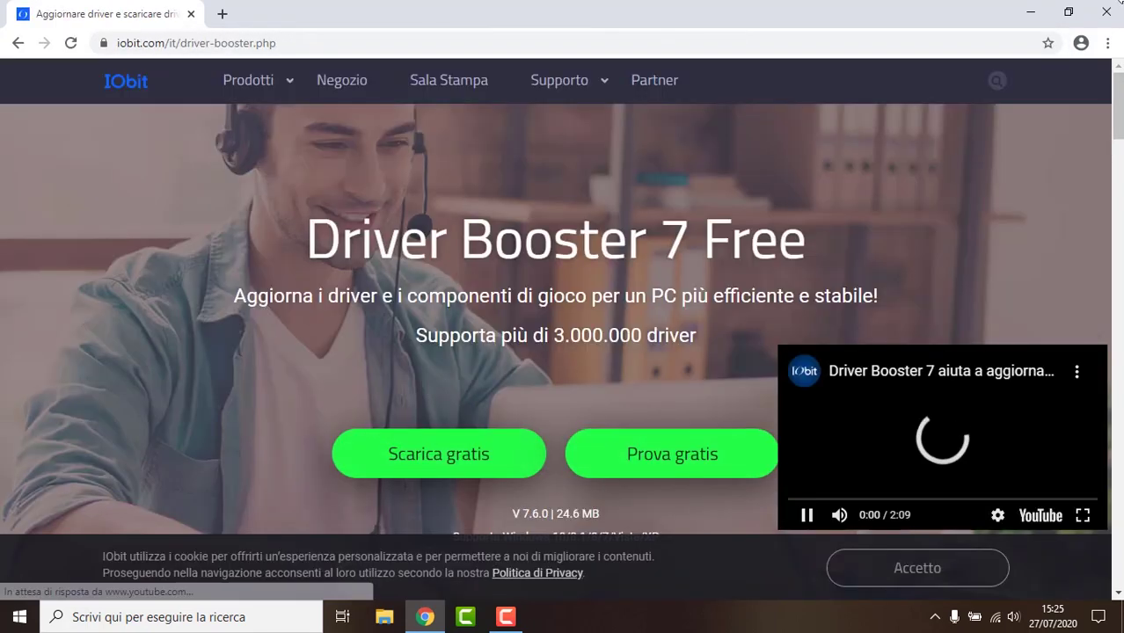
{"action": "left_click", "coordinate": [1109, 13]}
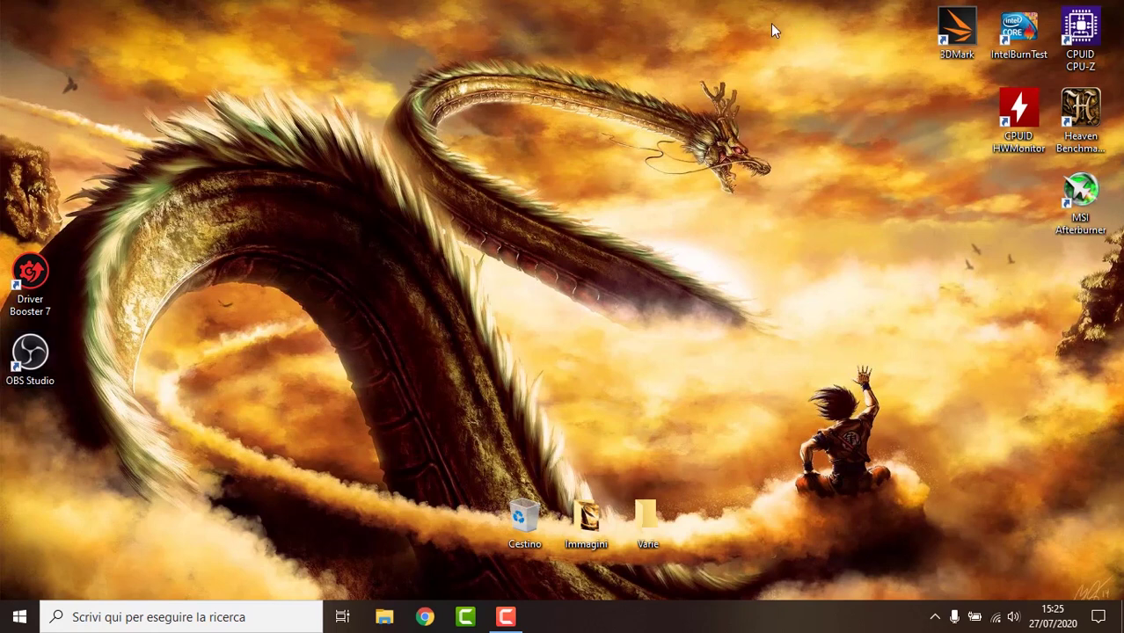
Launch System Configuration by searching for 'msconfig'.
{"action": "left_click", "coordinate": [935, 617]}
{"action": "left_click", "coordinate": [844, 579]}
{"action": "left_click", "coordinate": [224, 616]}
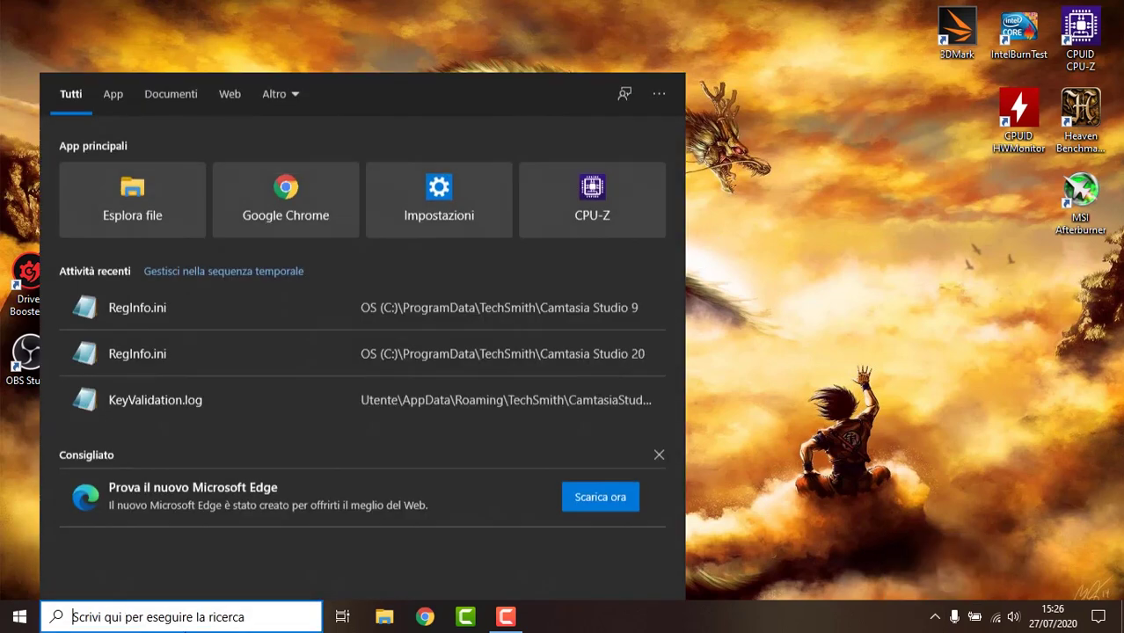
{"action": "type", "text": "msconfig"}
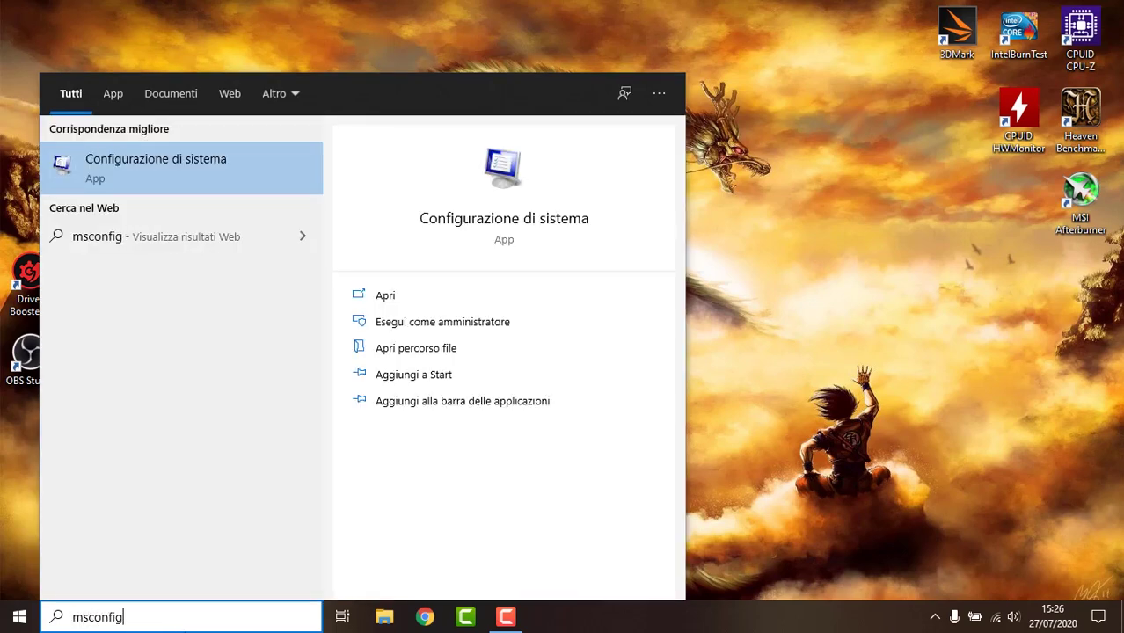
{"action": "key", "text": "Return"}
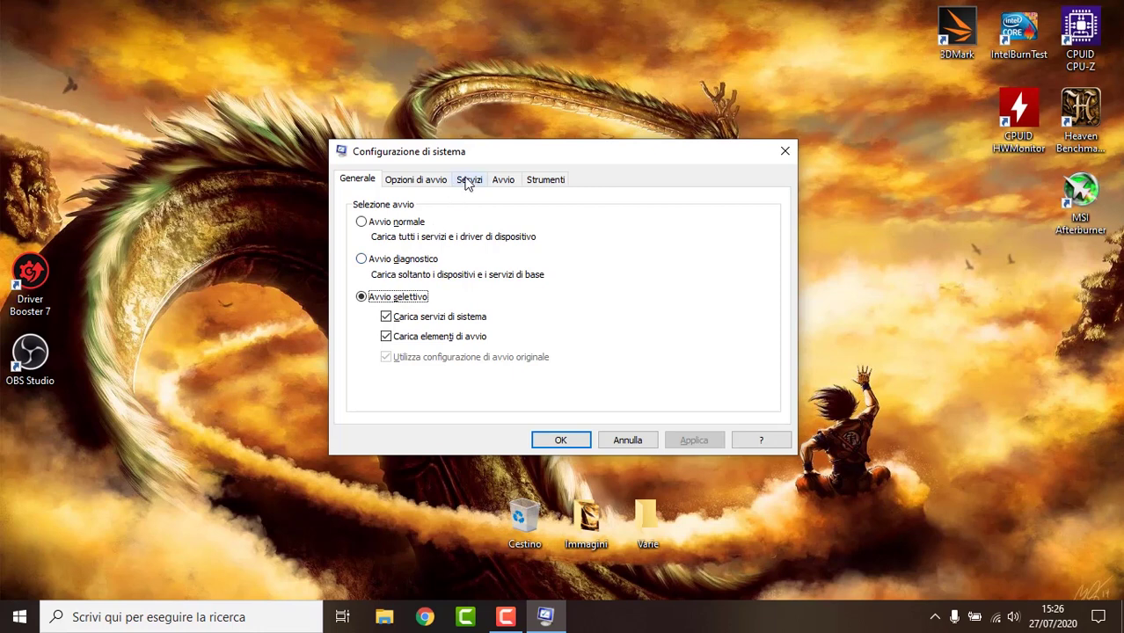
Hide all Microsoft services in the Services tab, apply the changes and decline the restart.
{"action": "left_click", "coordinate": [467, 181]}
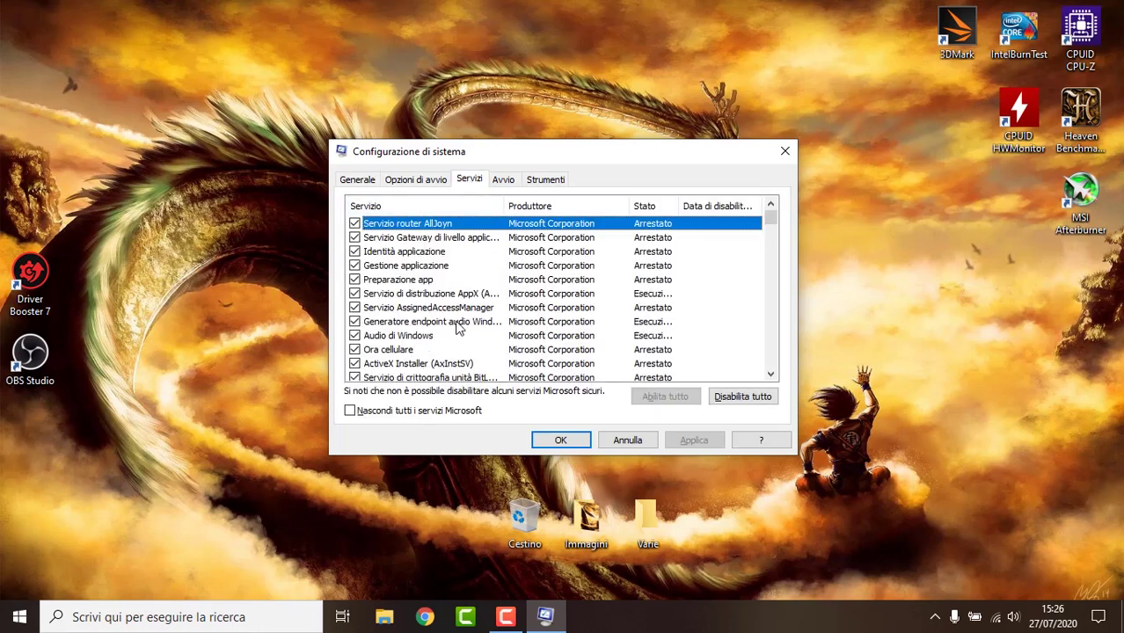
{"action": "left_click", "coordinate": [384, 412]}
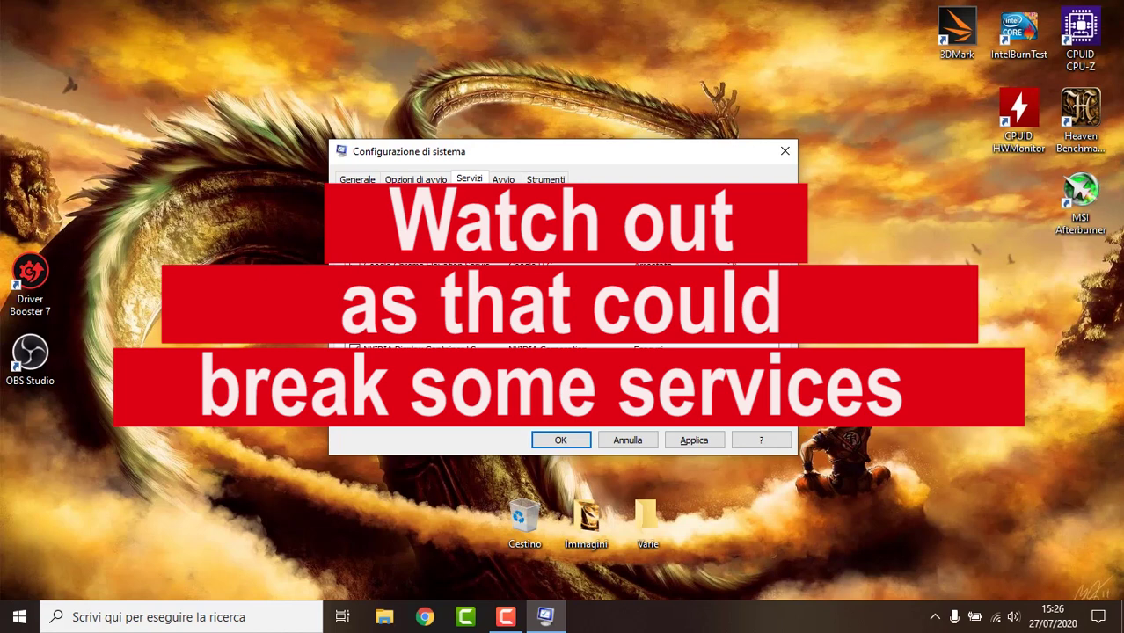
{"action": "left_click", "coordinate": [694, 442]}
{"action": "left_click", "coordinate": [562, 439]}
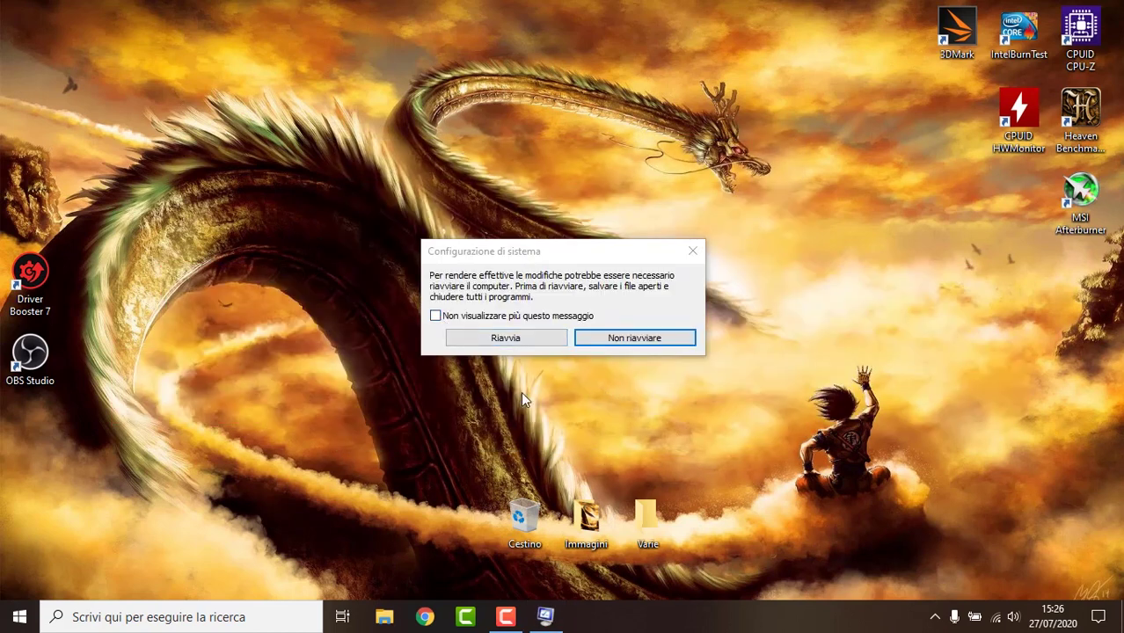
{"action": "left_click", "coordinate": [650, 342]}
{"action": "left_click", "coordinate": [934, 617]}
{"action": "left_click", "coordinate": [938, 622]}
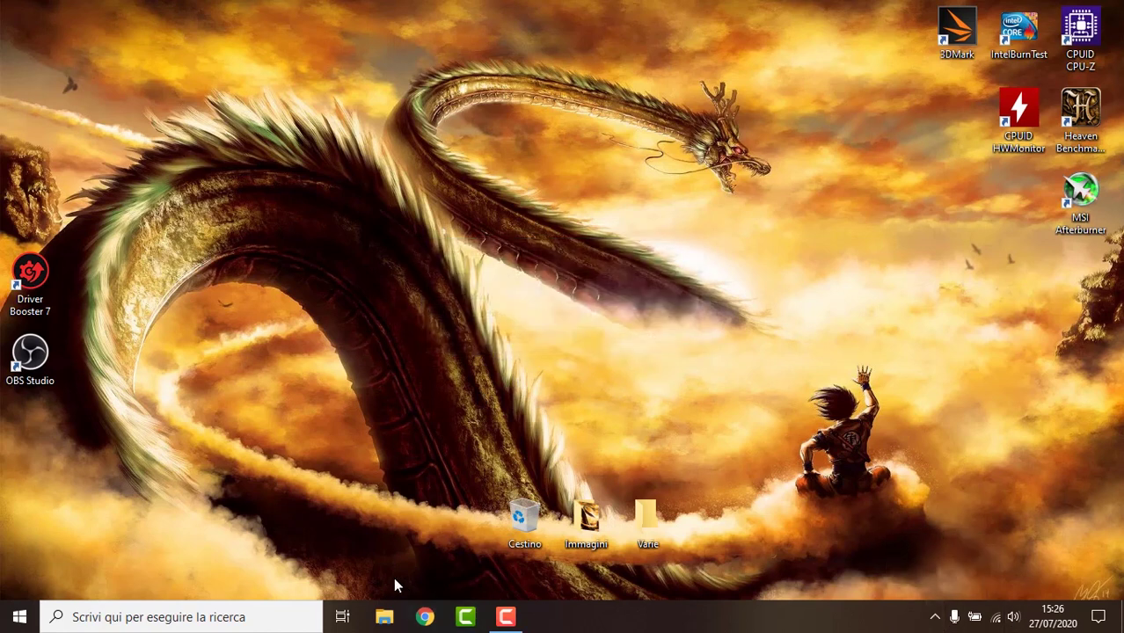
Disable Skype in Task Manager's Startup tab, then close Task Manager.
{"action": "right_click", "coordinate": [690, 618]}
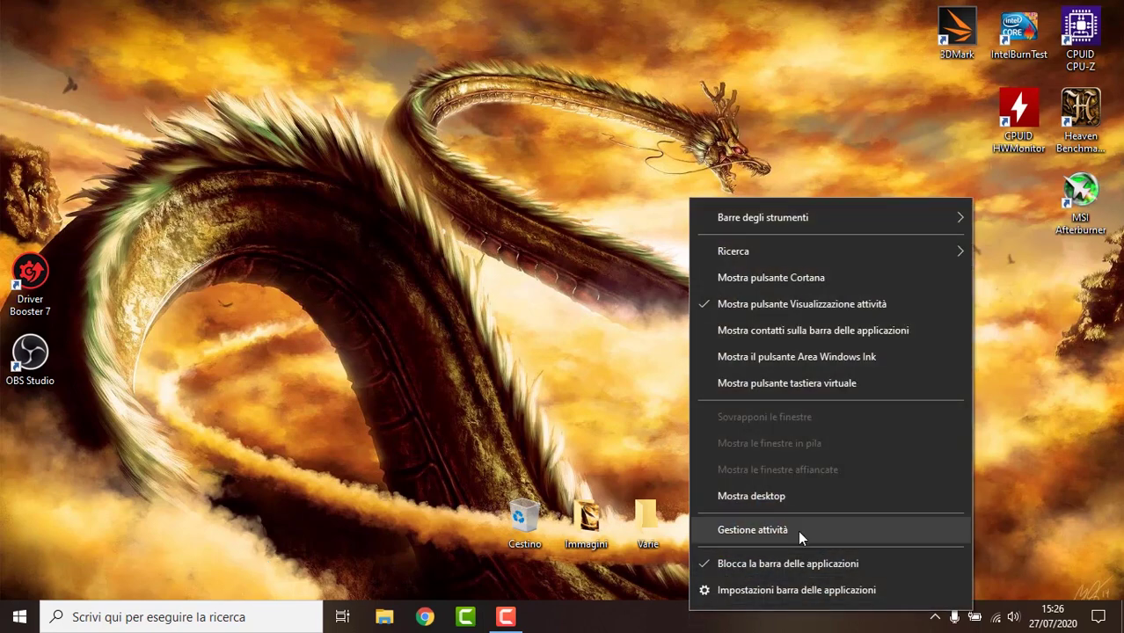
{"action": "left_click", "coordinate": [751, 530]}
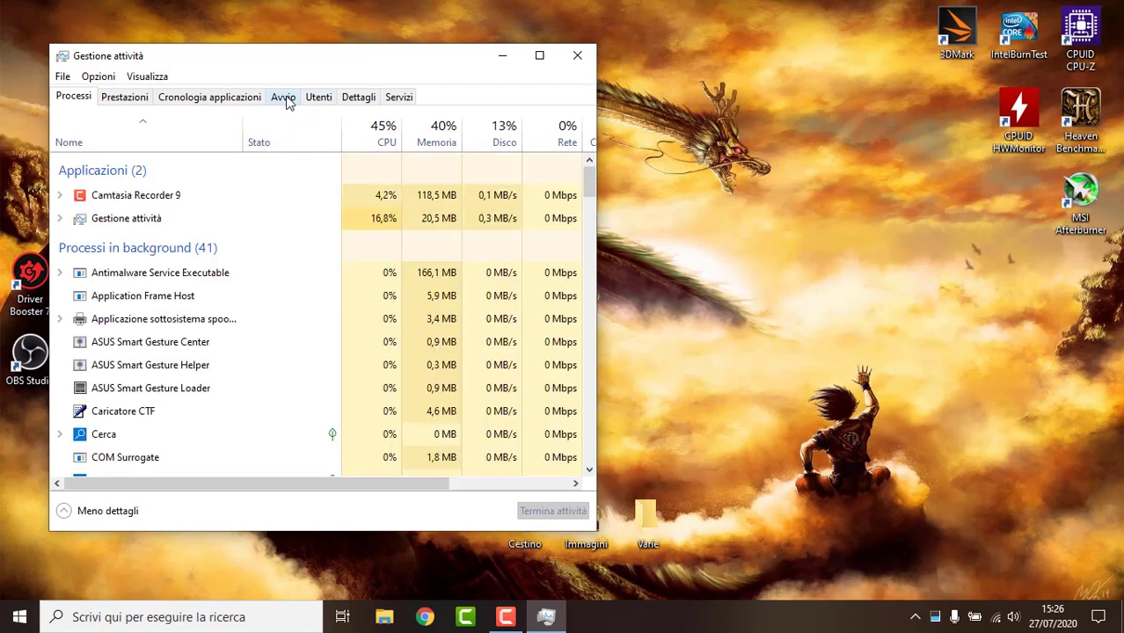
{"action": "left_click", "coordinate": [283, 98]}
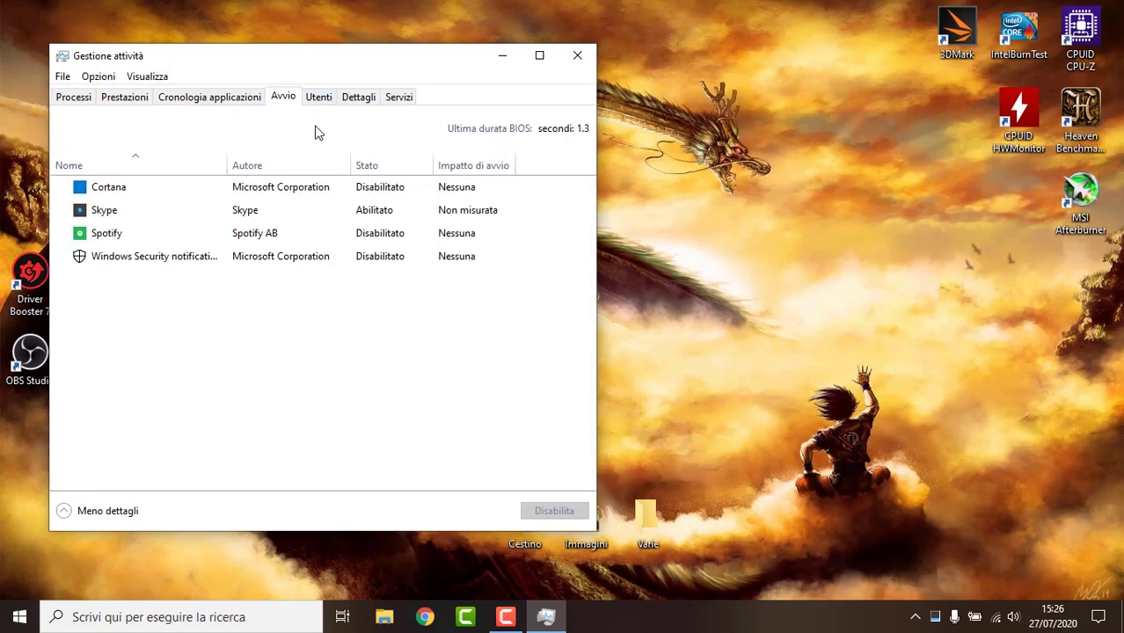
{"action": "right_click", "coordinate": [262, 212]}
{"action": "left_click", "coordinate": [311, 222]}
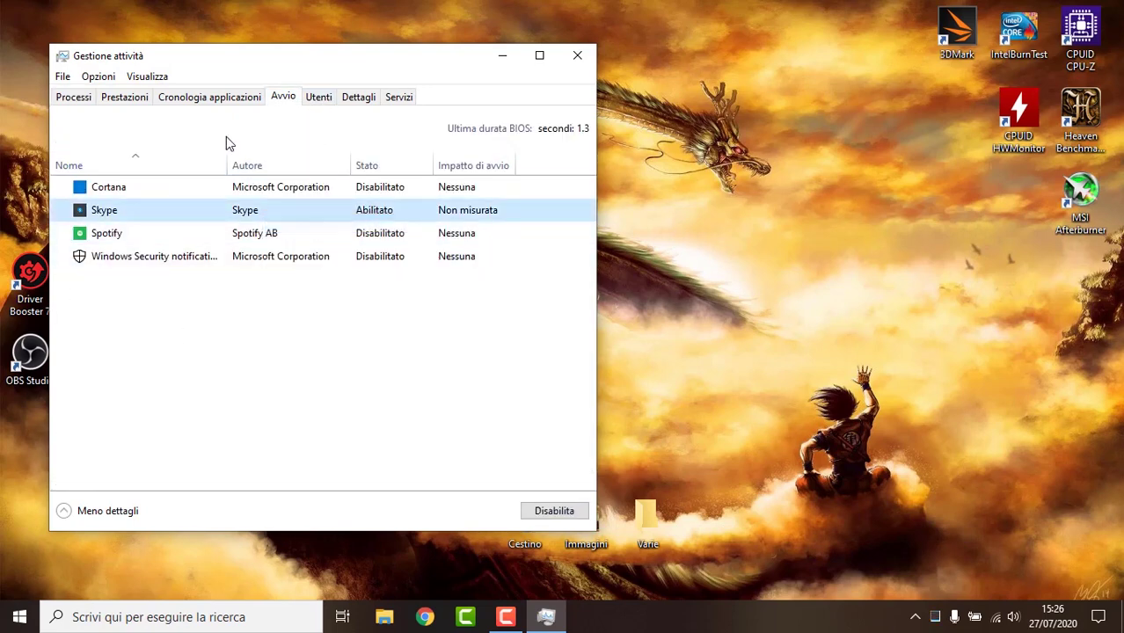
{"action": "left_click", "coordinate": [593, 56]}
{"action": "left_click", "coordinate": [176, 616]}
Open Windows Settings by searching 'impo', maximize it, then close it.
{"action": "type", "text": "impo"}
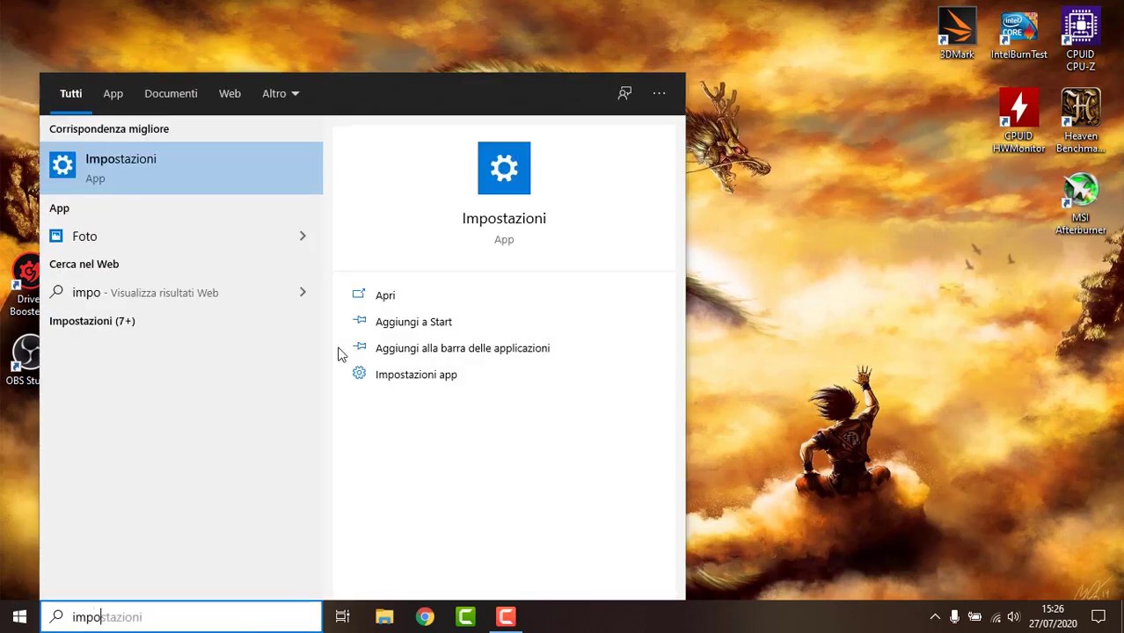
{"action": "key", "text": "Return"}
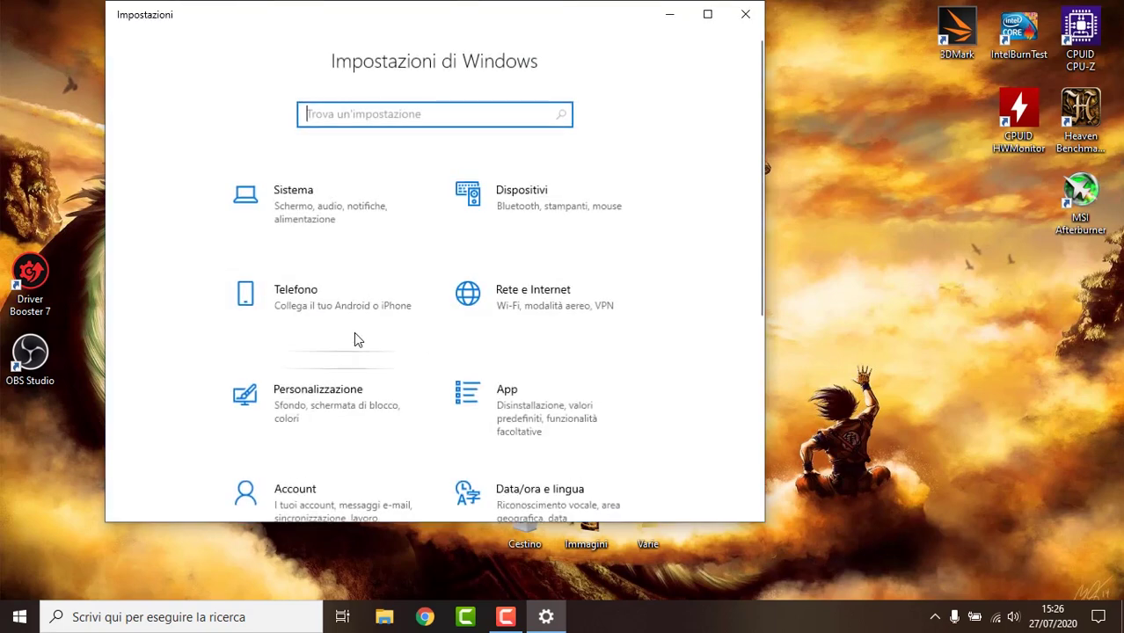
{"action": "left_click", "coordinate": [706, 12]}
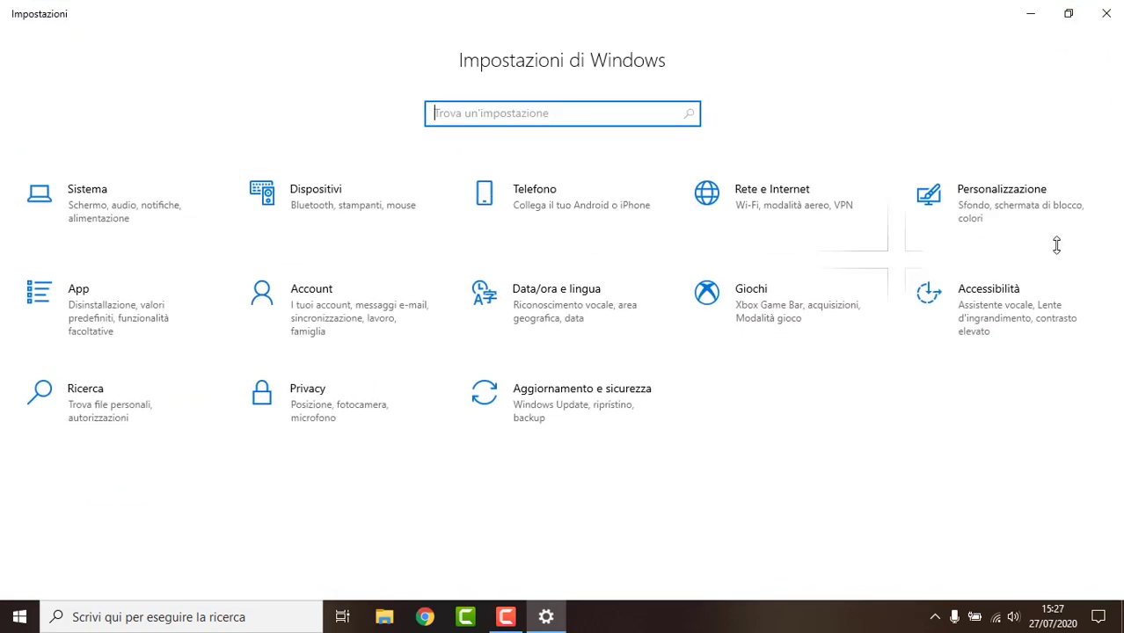
{"action": "left_click", "coordinate": [1113, 14]}
Open Control Panel via a 'pan' search, maximize it and show the System page.
{"action": "left_click", "coordinate": [97, 619]}
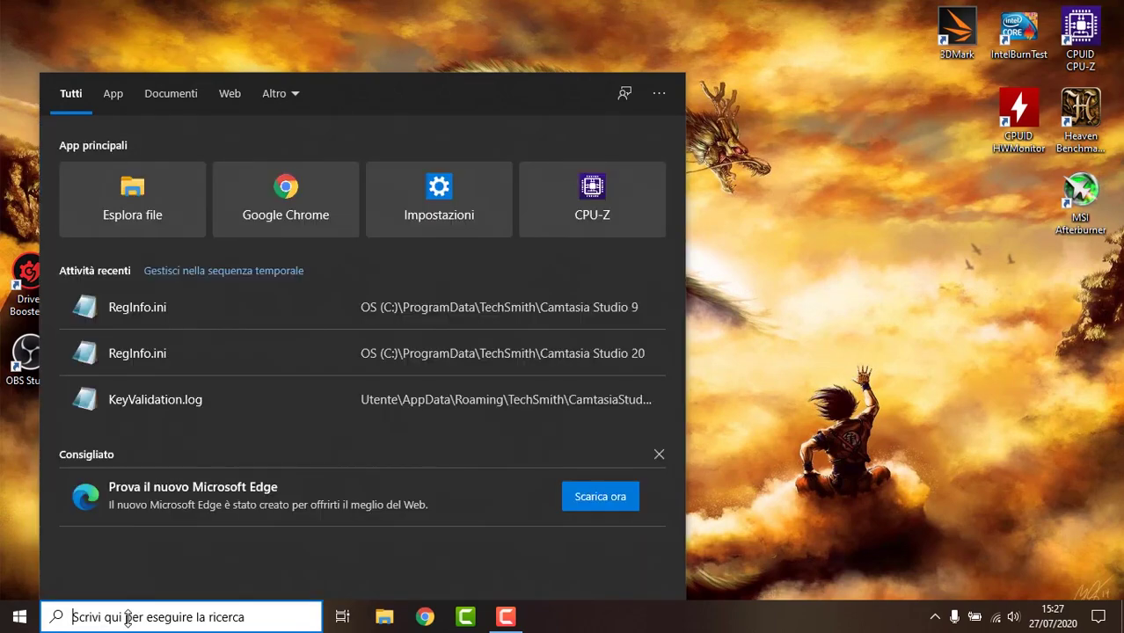
{"action": "type", "text": "pan"}
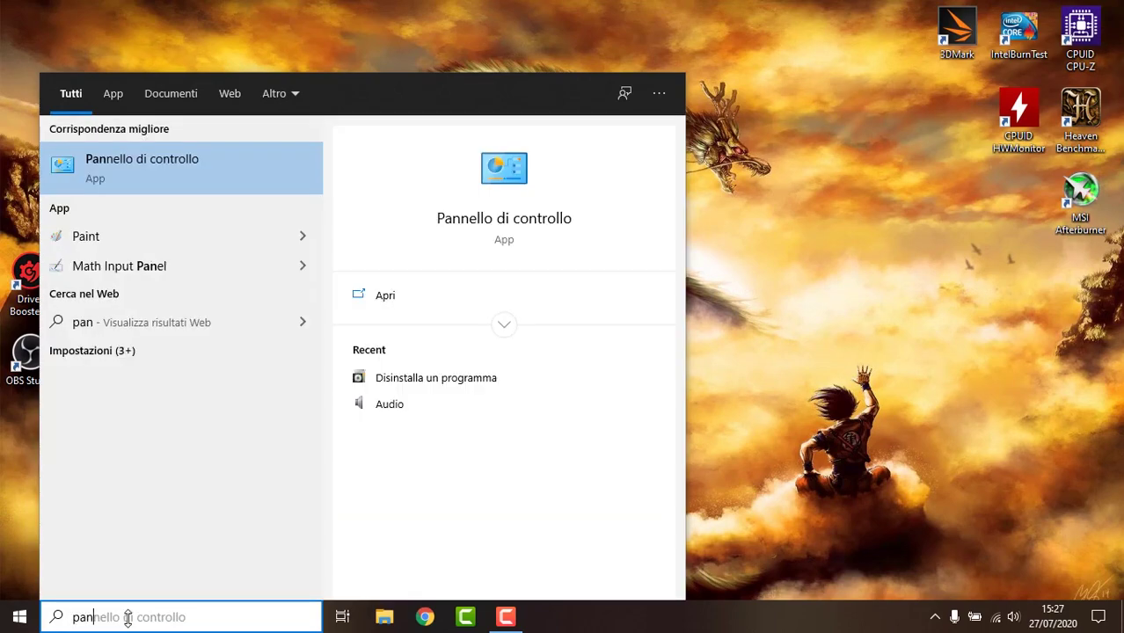
{"action": "key", "text": "Return"}
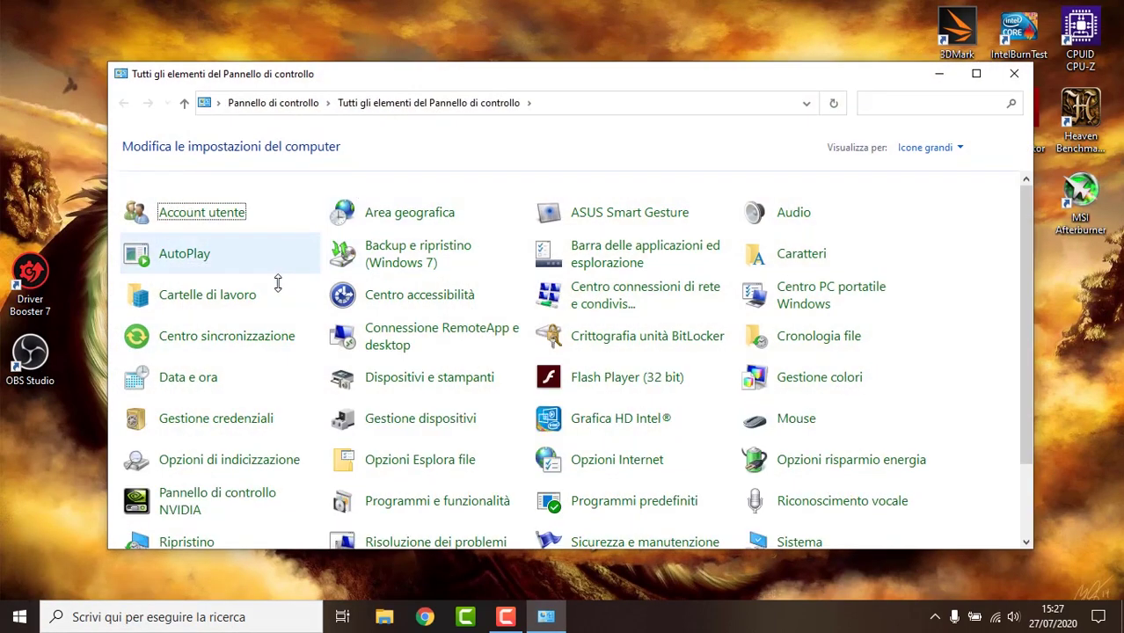
{"action": "scroll", "coordinate": [277, 290], "scroll_direction": "down", "scroll_amount": 1}
{"action": "scroll", "coordinate": [277, 290], "scroll_direction": "down", "scroll_amount": 1}
{"action": "left_click", "coordinate": [976, 73]}
{"action": "left_click", "coordinate": [31, 434]}
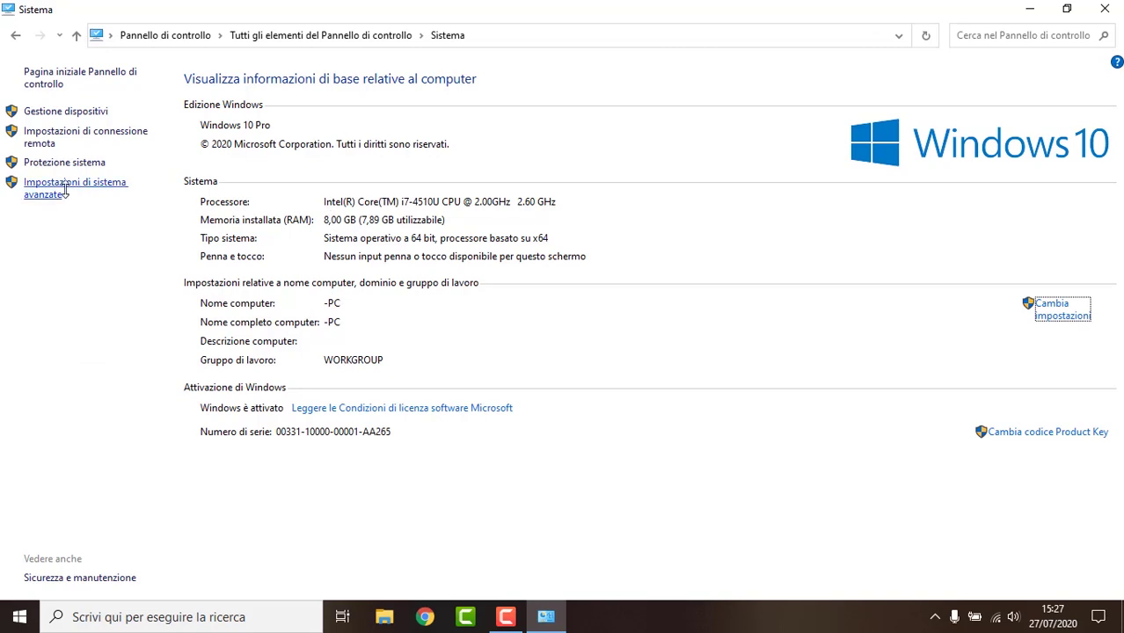
Open Performance Options from advanced system settings and choose best performance for visual effects.
{"action": "left_click", "coordinate": [46, 188]}
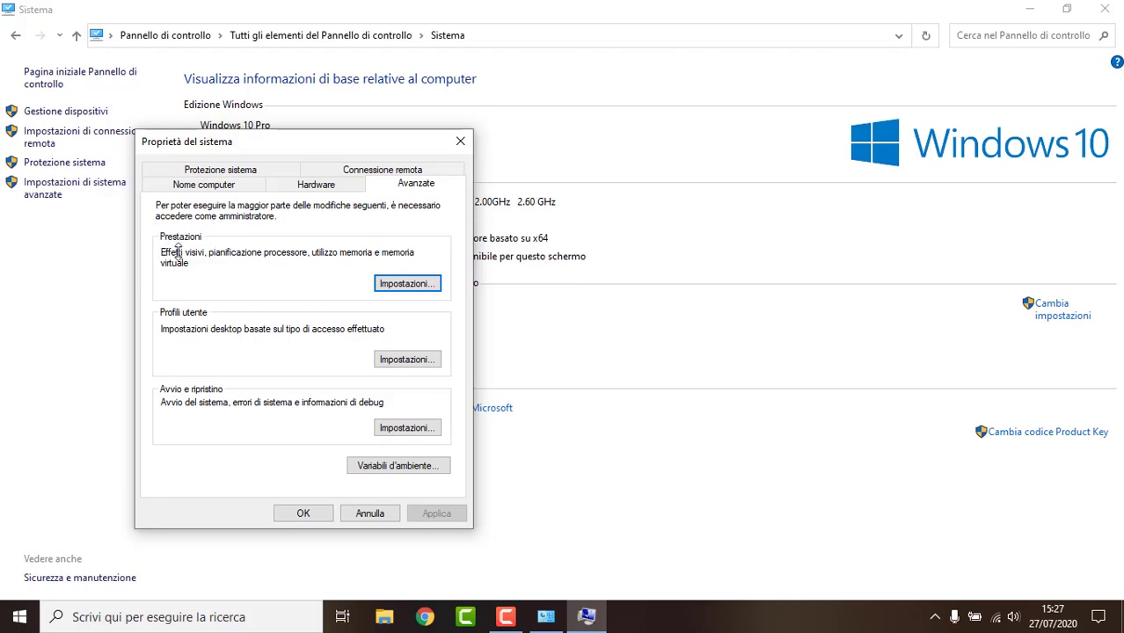
{"action": "left_click", "coordinate": [429, 285]}
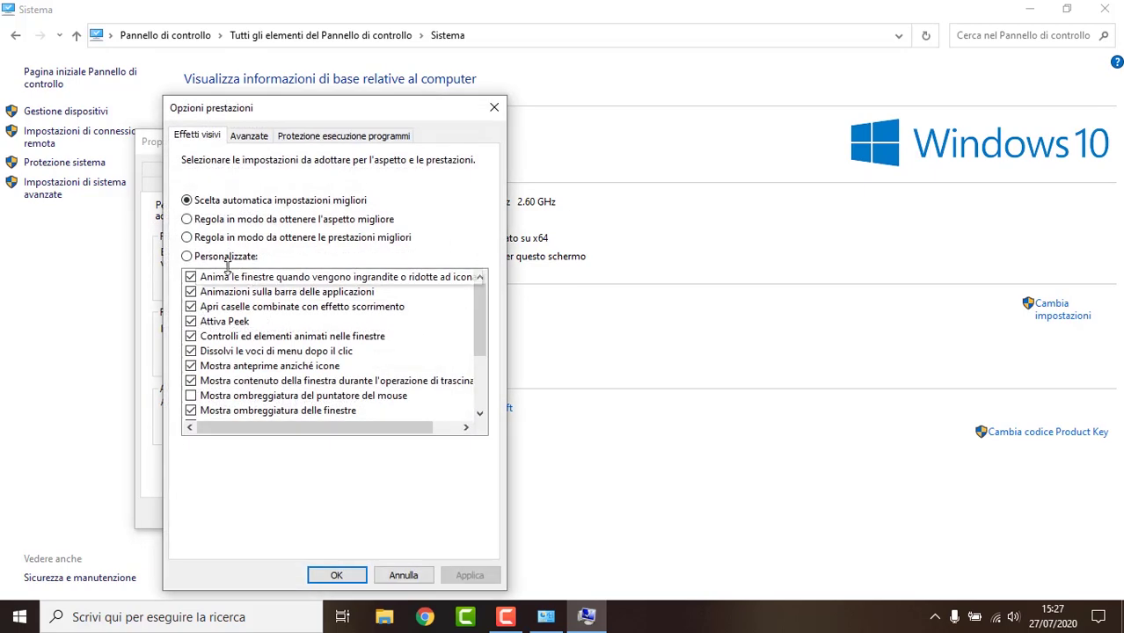
{"action": "left_click", "coordinate": [212, 238]}
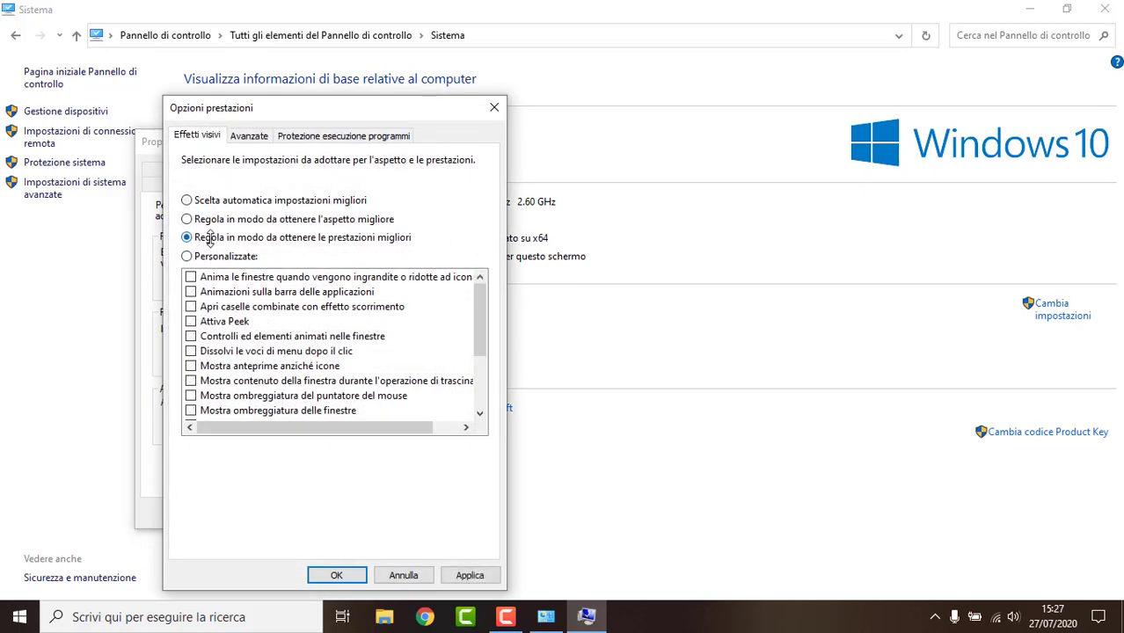
{"action": "scroll", "coordinate": [224, 324], "scroll_direction": "down", "scroll_amount": 3}
{"action": "scroll", "coordinate": [243, 362], "scroll_direction": "up", "scroll_amount": 3}
{"action": "scroll", "coordinate": [242, 341], "scroll_direction": "down", "scroll_amount": 1}
{"action": "scroll", "coordinate": [312, 352], "scroll_direction": "up", "scroll_amount": 1}
{"action": "scroll", "coordinate": [312, 352], "scroll_direction": "down", "scroll_amount": 2}
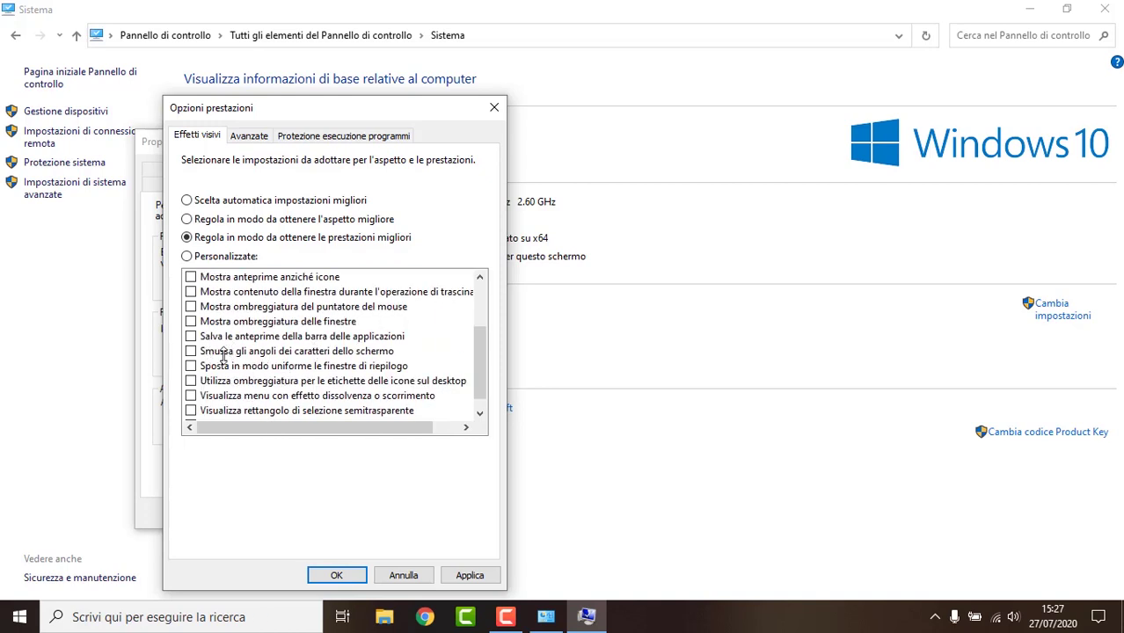
Re-enable font smoothing, window contents while dragging and thumbnail previews, then apply and confirm.
{"action": "left_click", "coordinate": [191, 350]}
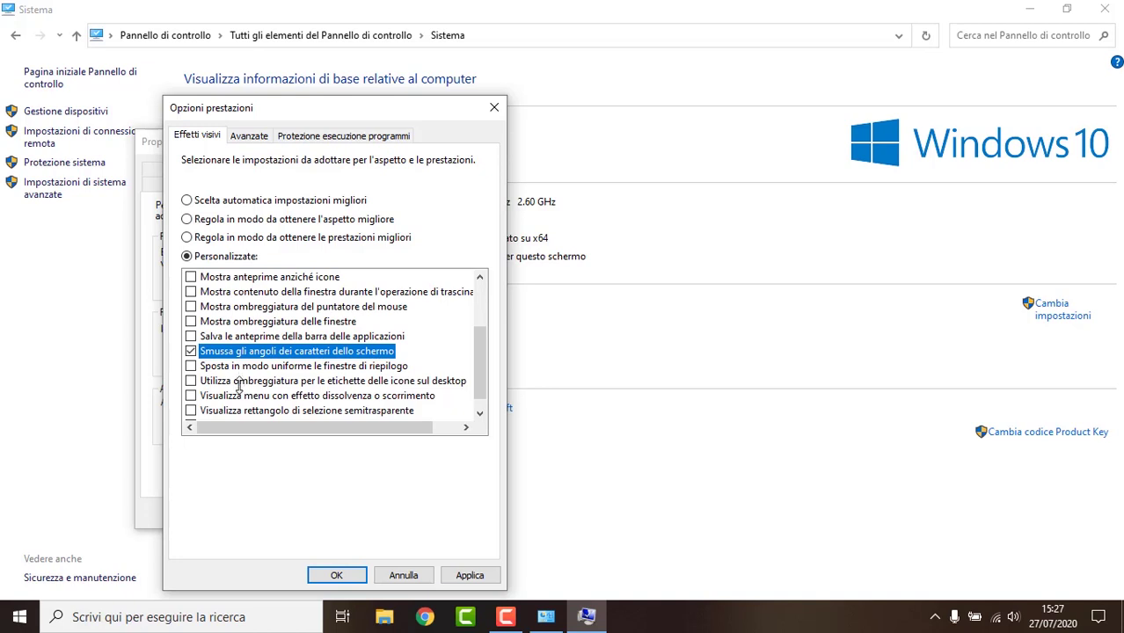
{"action": "scroll", "coordinate": [239, 384], "scroll_direction": "down", "scroll_amount": 1}
{"action": "scroll", "coordinate": [239, 385], "scroll_direction": "up", "scroll_amount": 2}
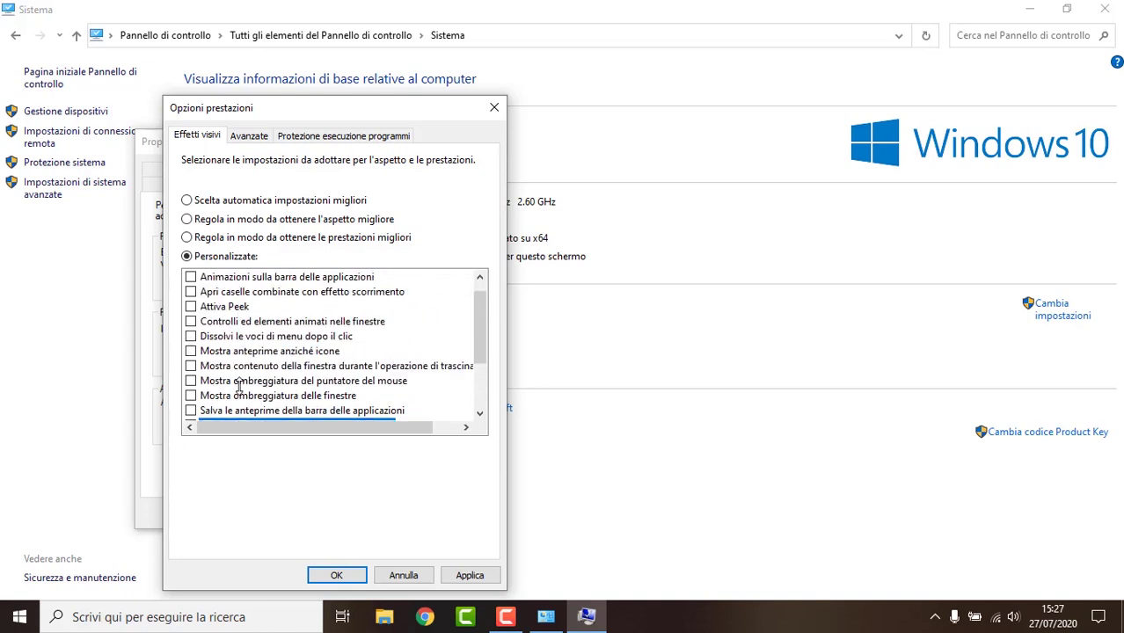
{"action": "left_click", "coordinate": [191, 365]}
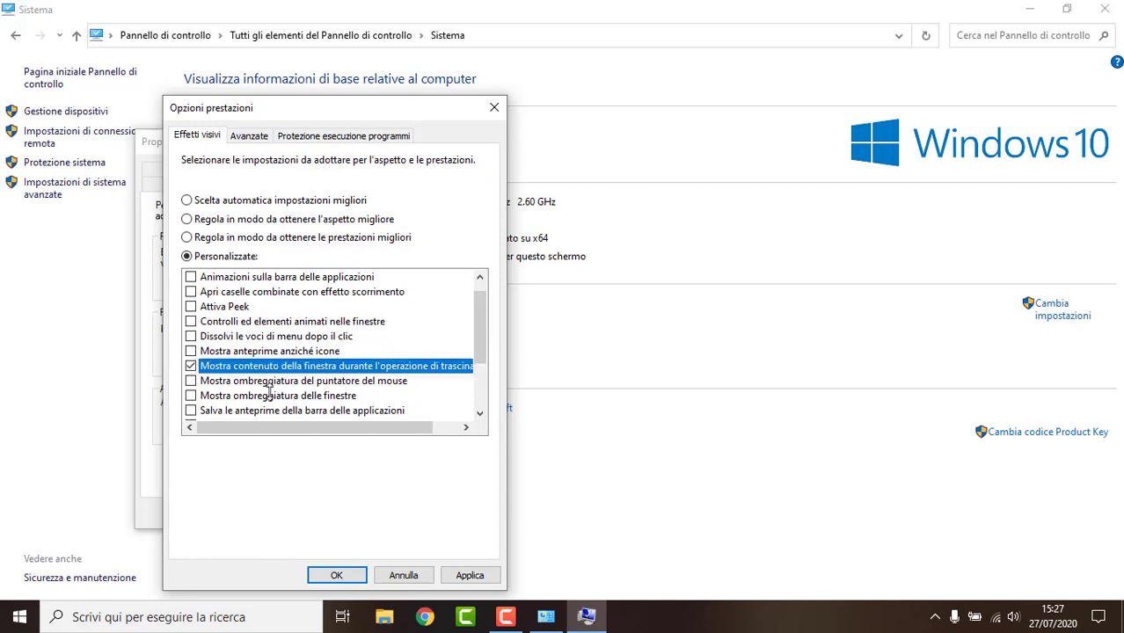
{"action": "left_click", "coordinate": [191, 351]}
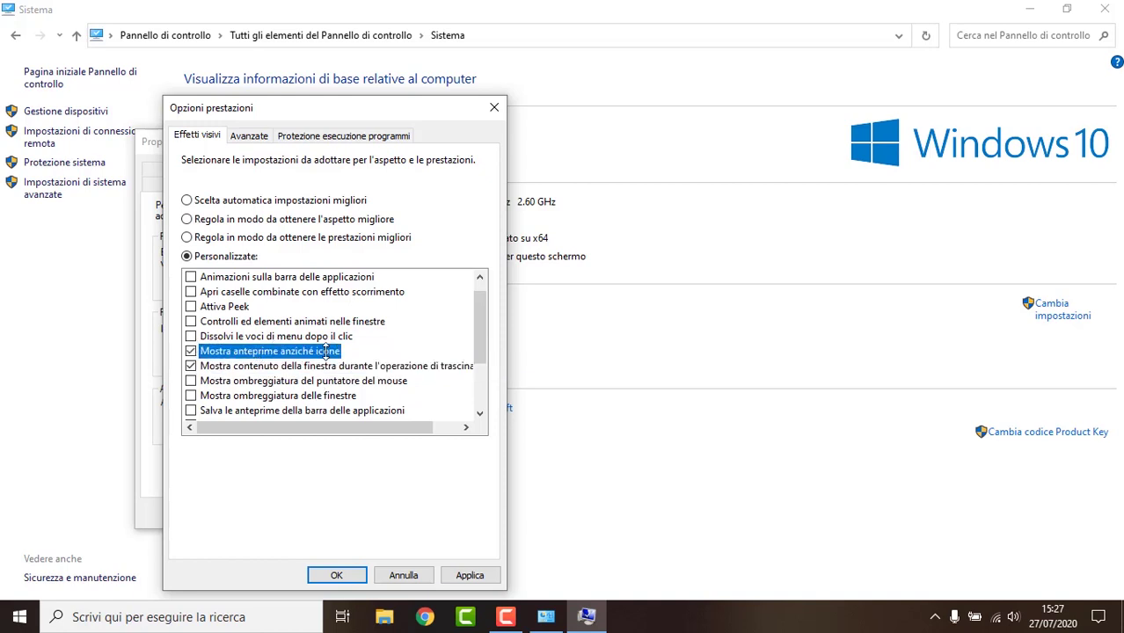
{"action": "left_click", "coordinate": [469, 575]}
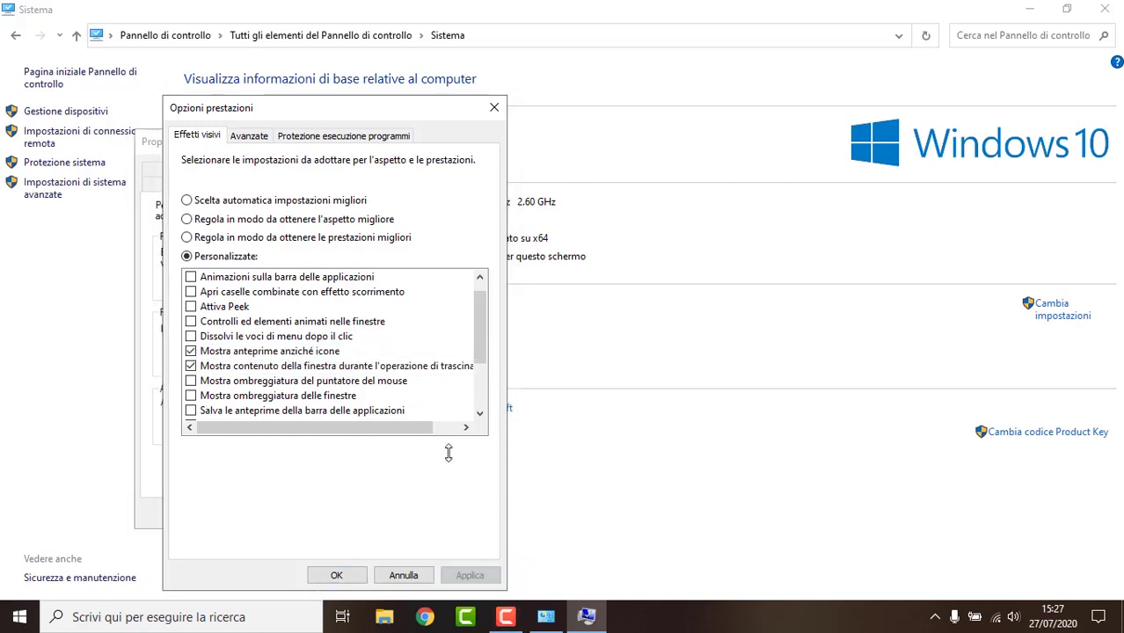
{"action": "left_click", "coordinate": [336, 575]}
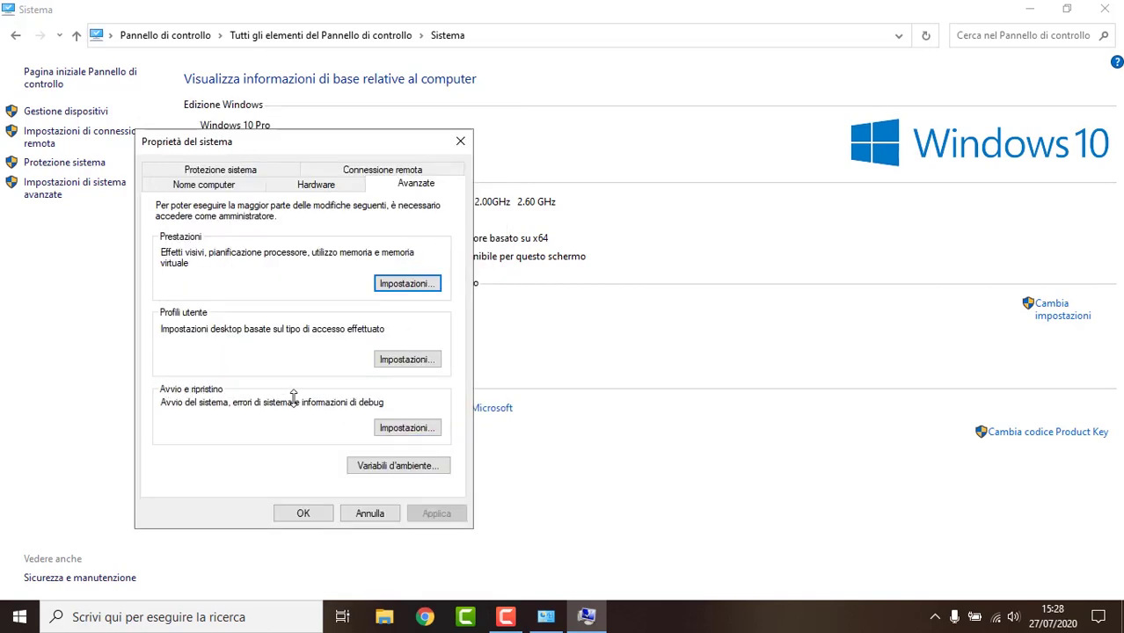
Stop showing the operating-system list at boot in Startup and Recovery settings.
{"action": "left_click", "coordinate": [406, 428]}
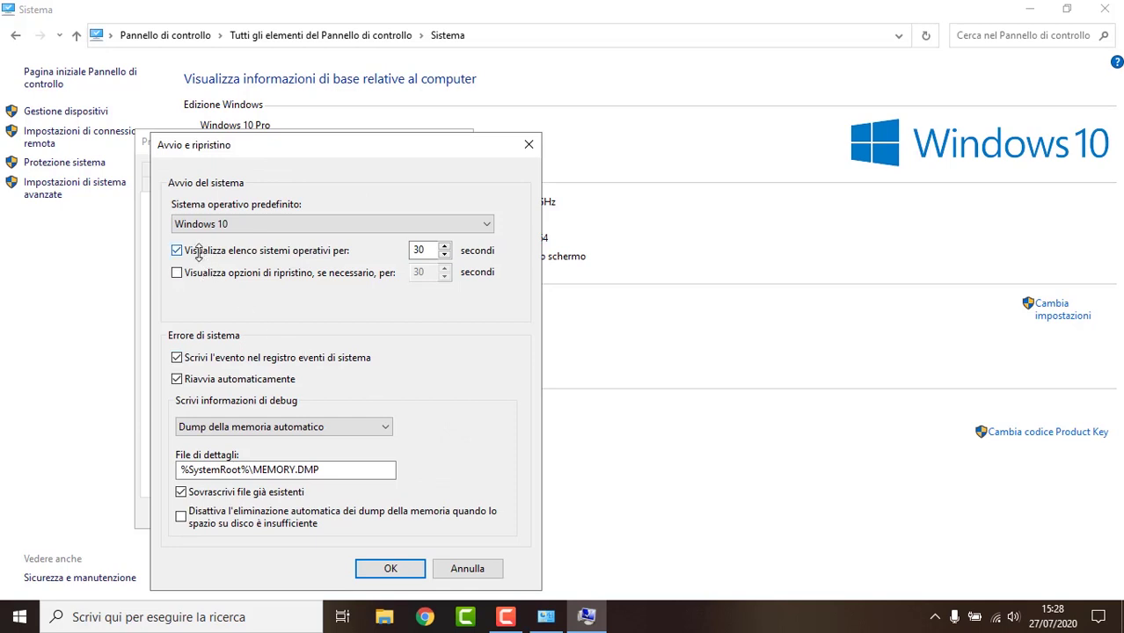
{"action": "left_click", "coordinate": [180, 250]}
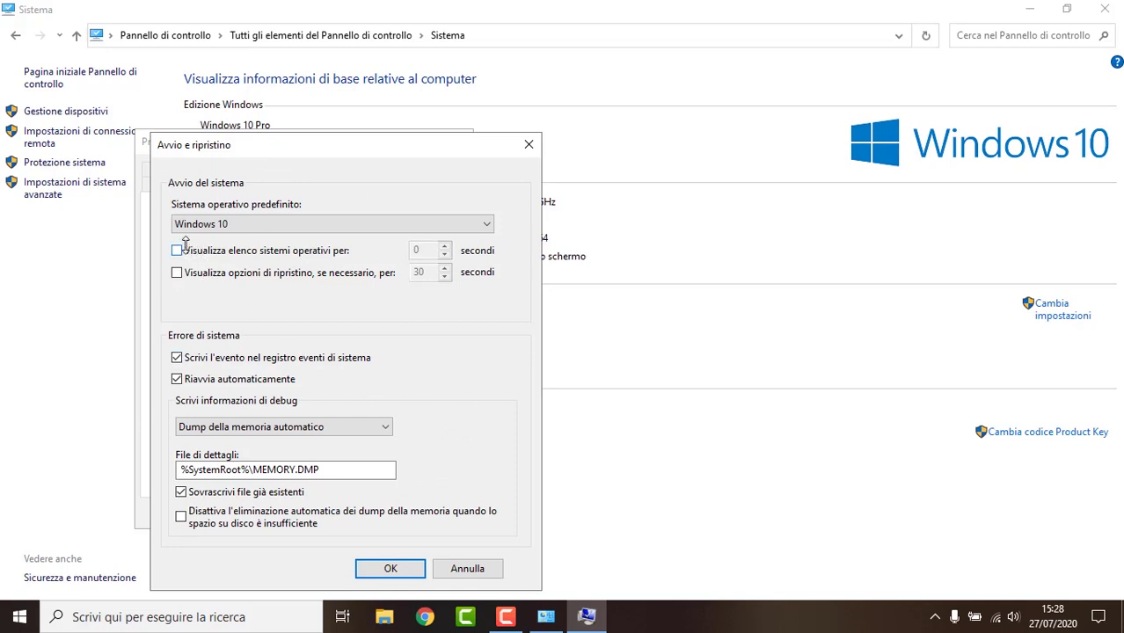
{"action": "left_click", "coordinate": [401, 569]}
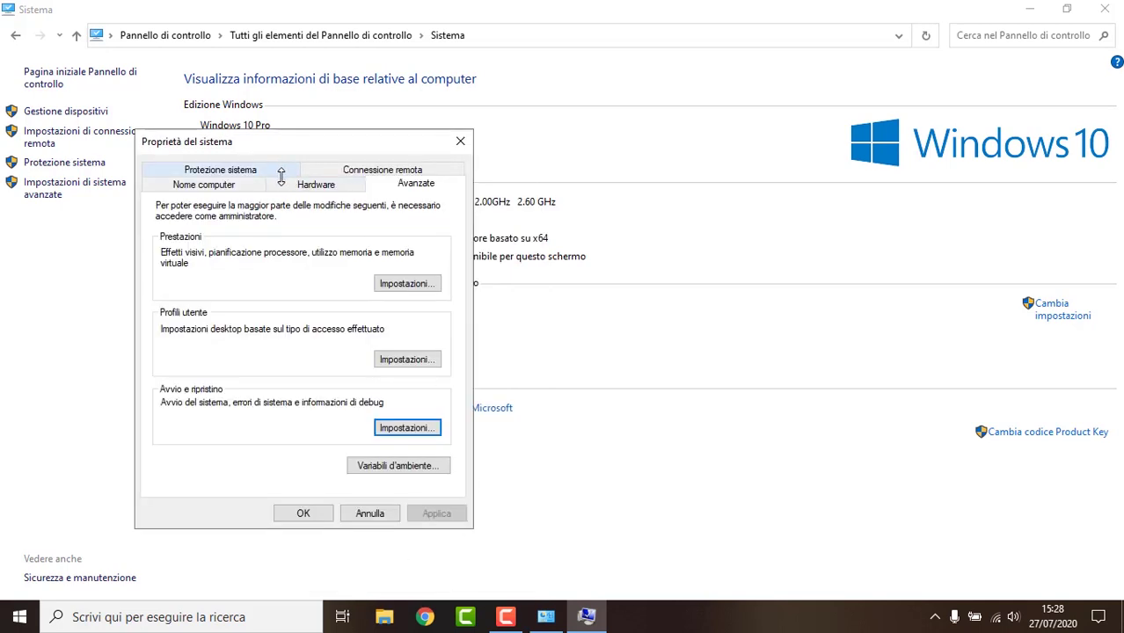
Disallow Remote Assistance connections to this computer and apply the change.
{"action": "left_click", "coordinate": [387, 170]}
{"action": "left_click", "coordinate": [164, 230]}
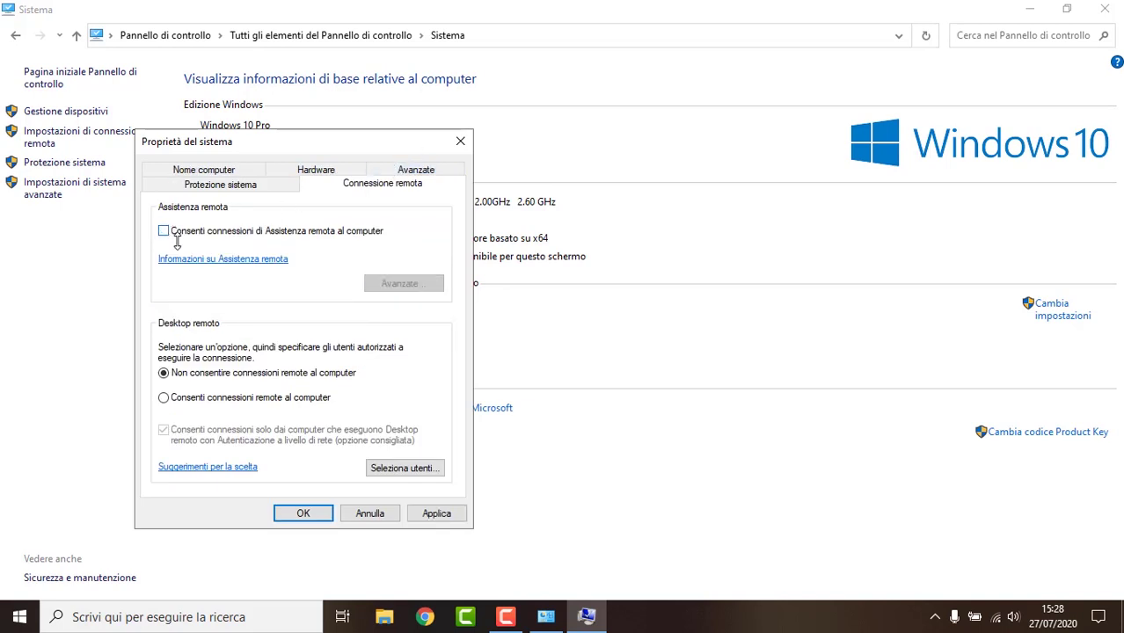
{"action": "left_click", "coordinate": [424, 515]}
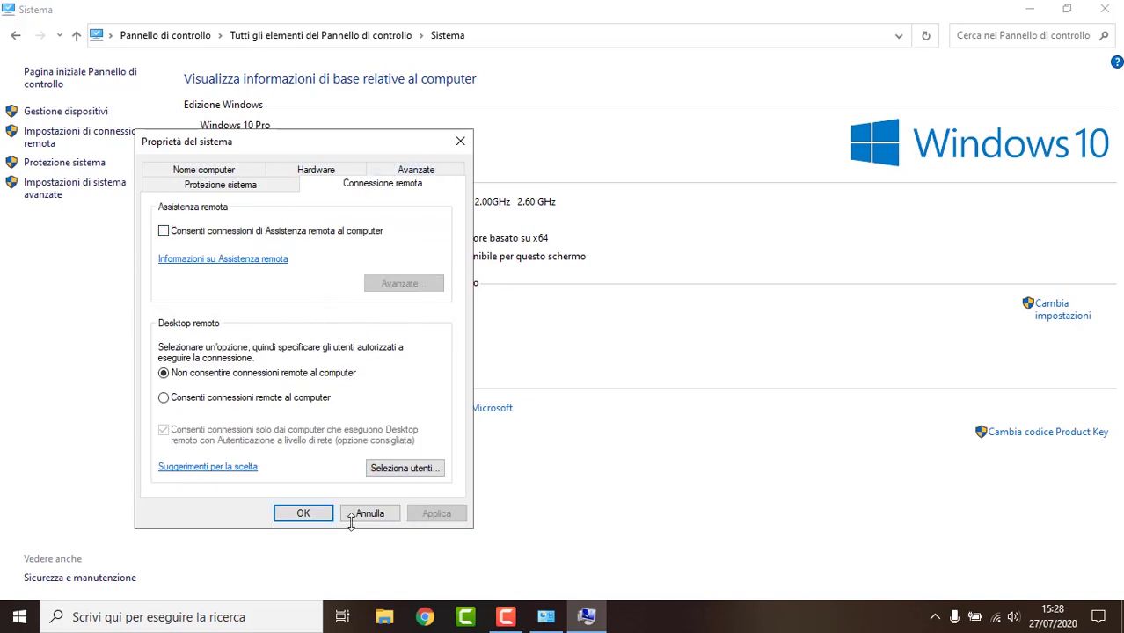
{"action": "left_click", "coordinate": [234, 181]}
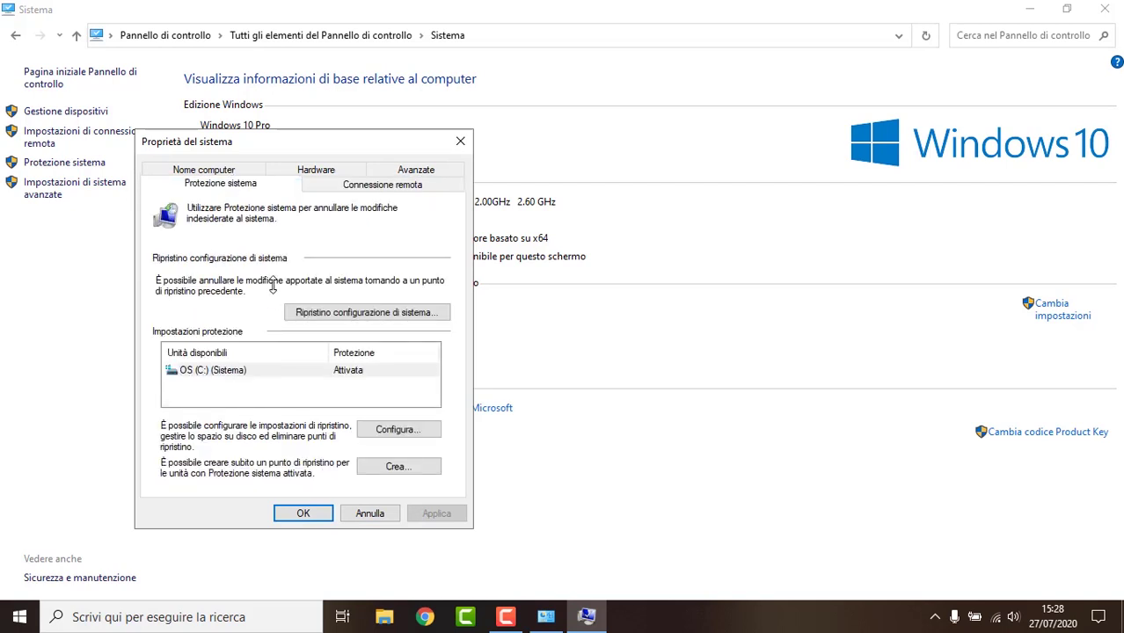
Turn off system protection for drive C:, confirming deletion of restore points.
{"action": "left_click", "coordinate": [390, 431]}
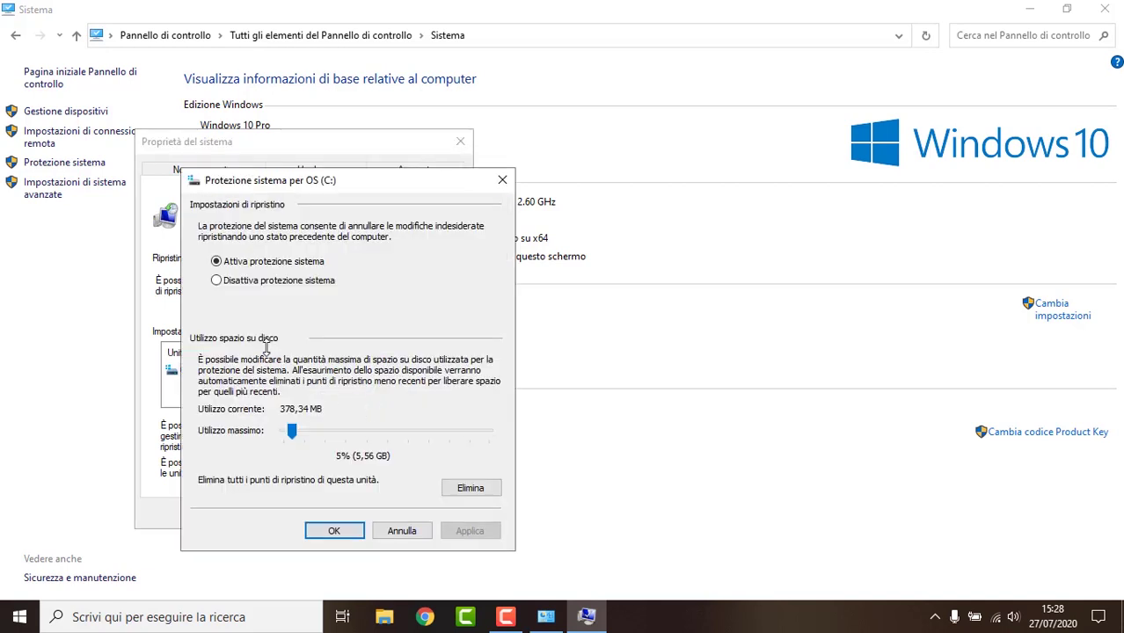
{"action": "left_click", "coordinate": [216, 280]}
{"action": "left_click", "coordinate": [461, 531]}
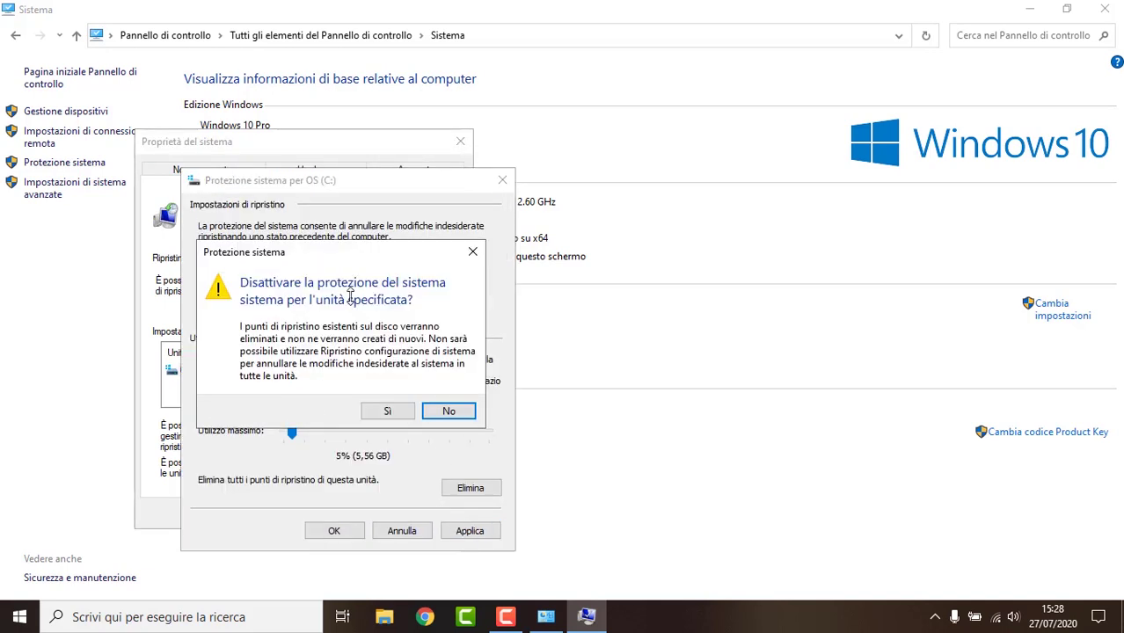
{"action": "left_click", "coordinate": [387, 406]}
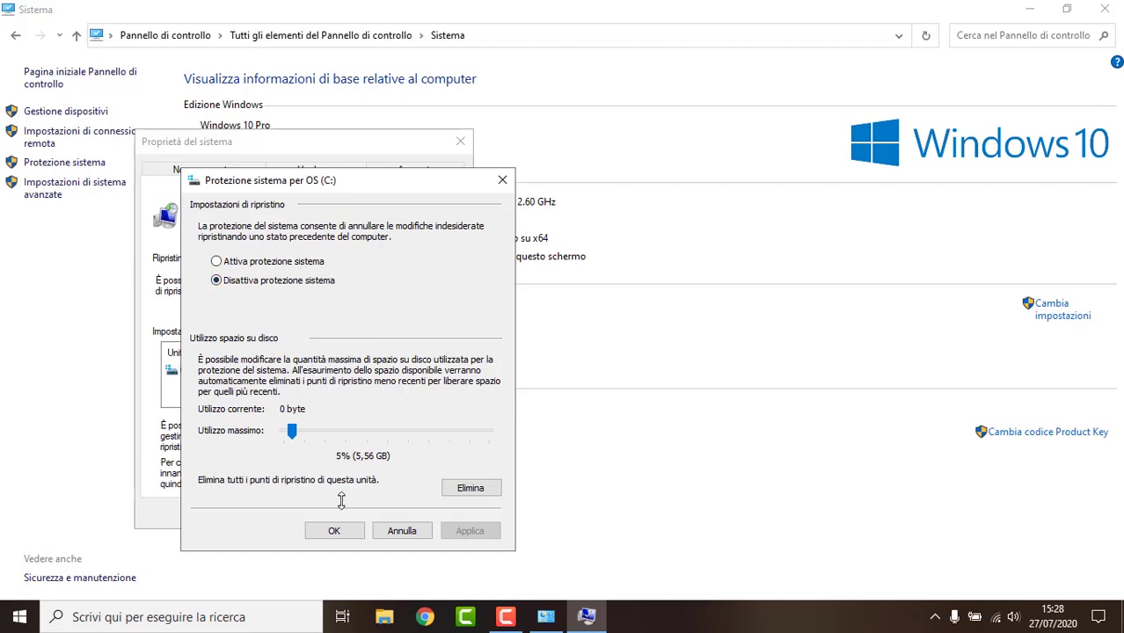
{"action": "left_click", "coordinate": [334, 531]}
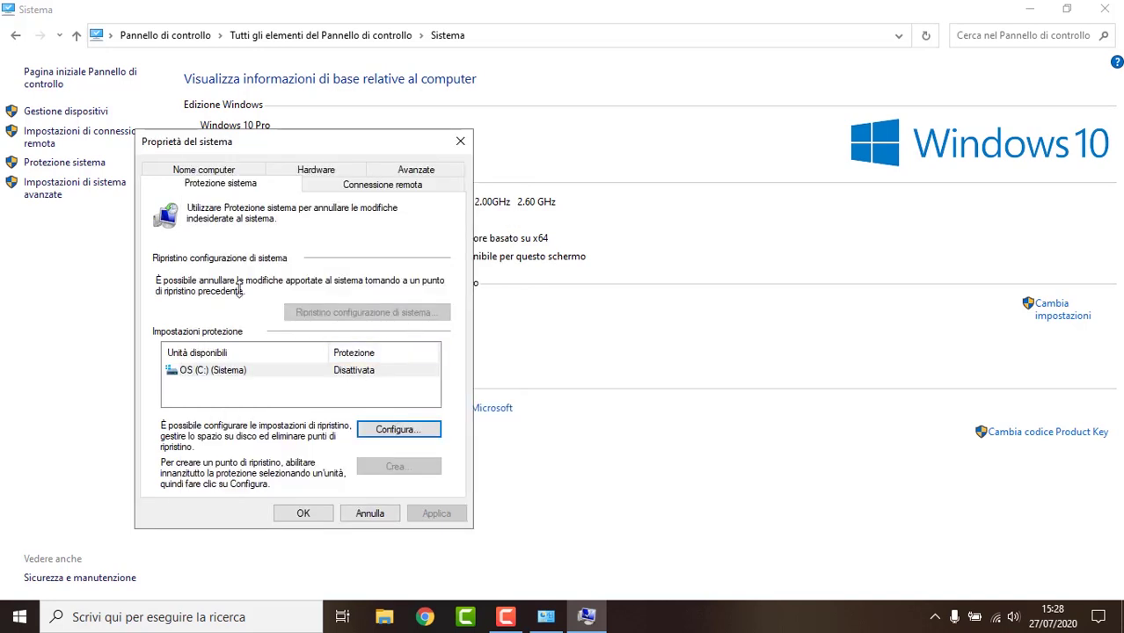
Close System Properties and the Sistema window, then bring up Windows search.
{"action": "left_click", "coordinate": [464, 145]}
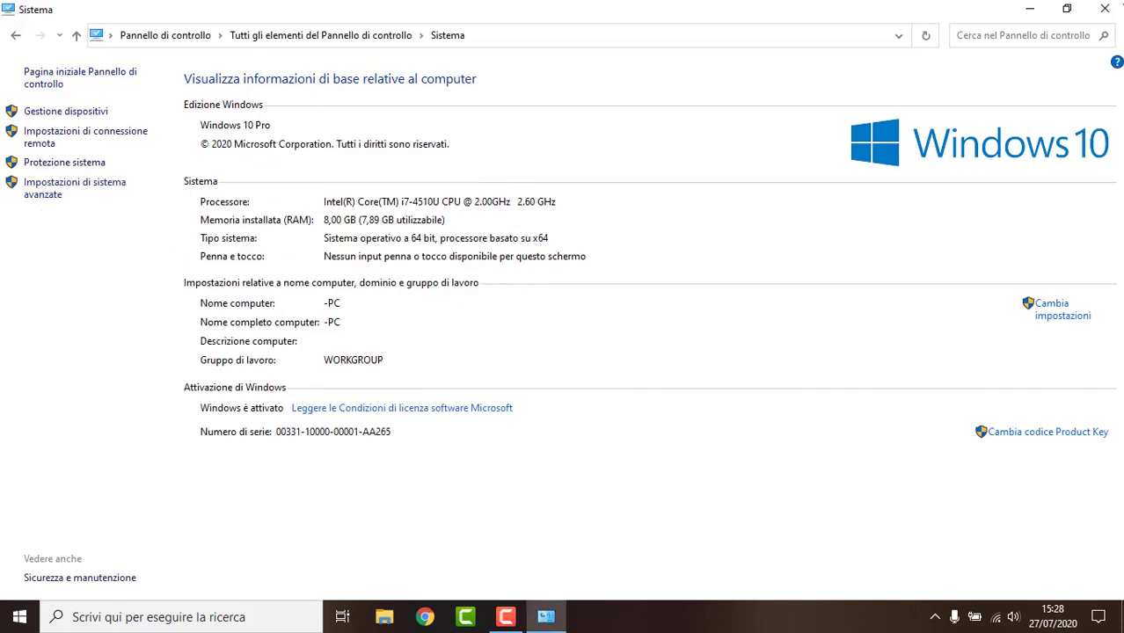
{"action": "left_click", "coordinate": [1105, 9]}
{"action": "key", "text": "super+s"}
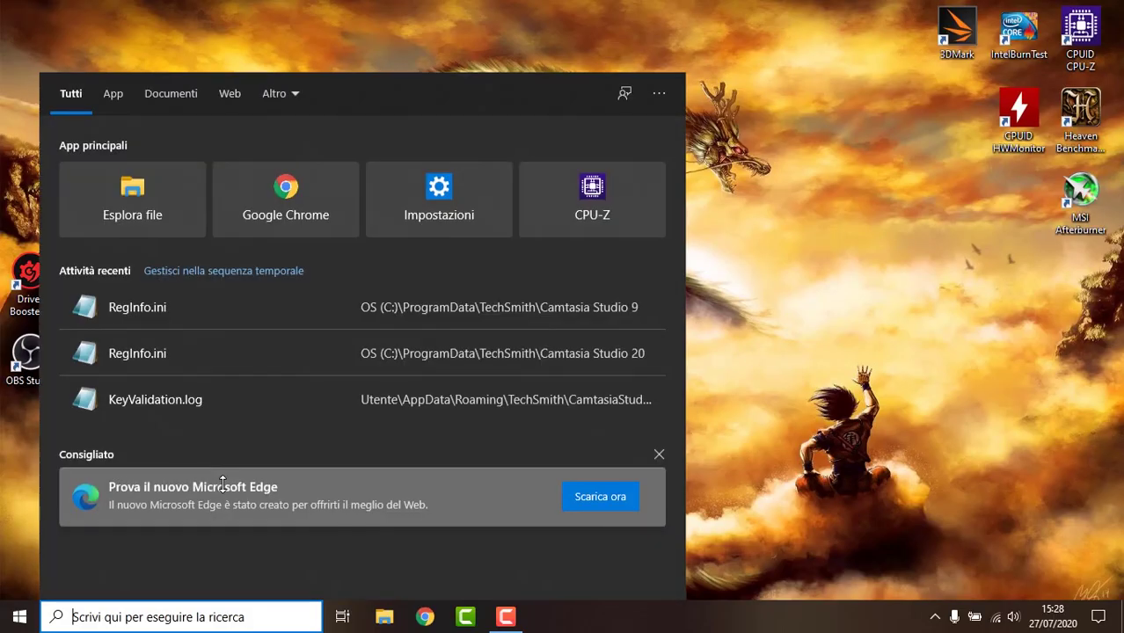
Launch Settings via 'impost' and turn off notifications from apps and other senders.
{"action": "type", "text": "impost"}
{"action": "key", "text": "Return"}
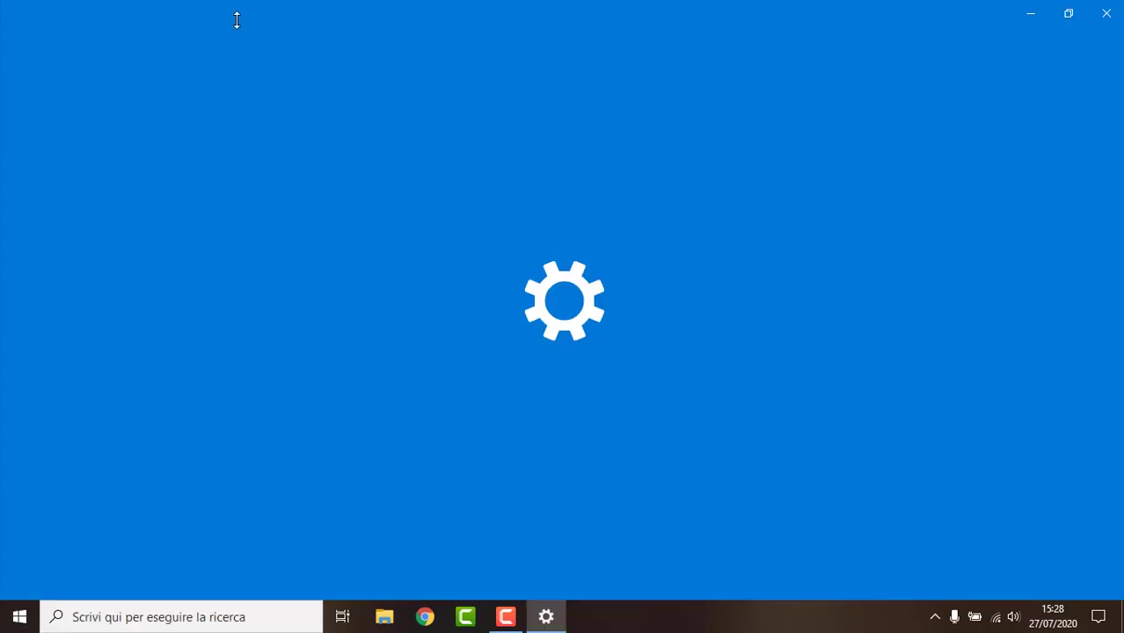
{"action": "left_click", "coordinate": [154, 207]}
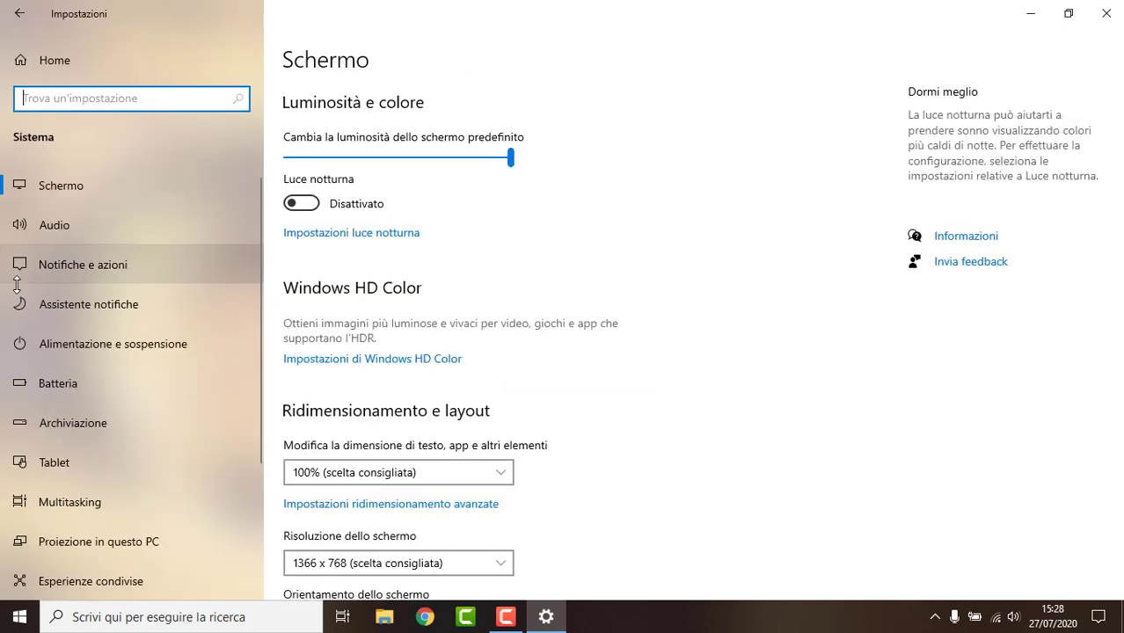
{"action": "scroll", "coordinate": [88, 364], "scroll_direction": "down", "scroll_amount": 2}
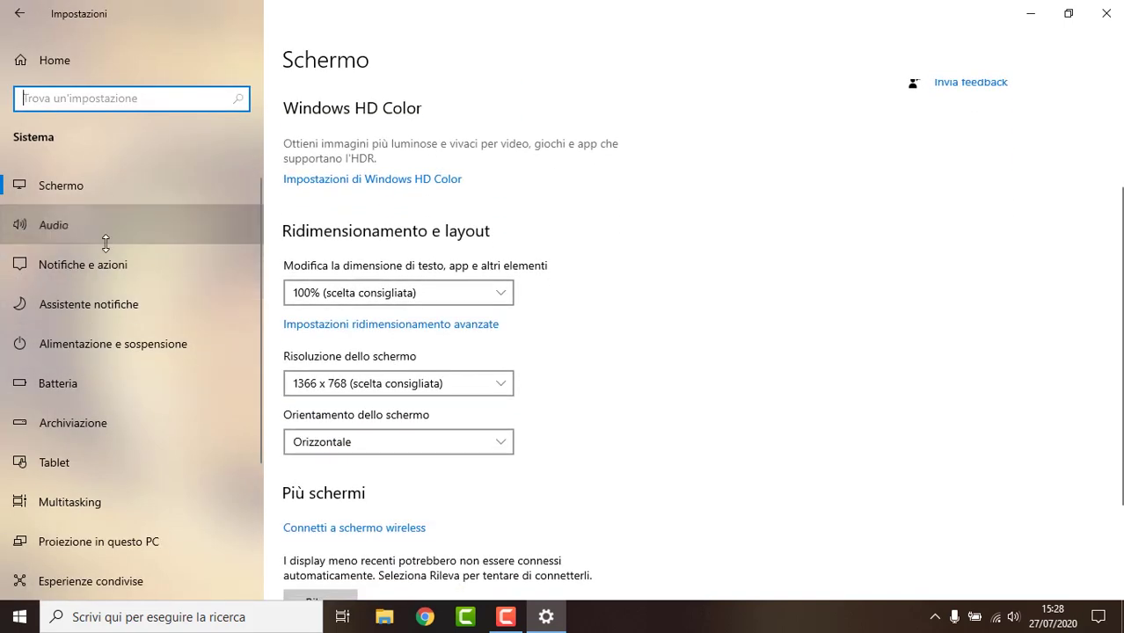
{"action": "left_click", "coordinate": [69, 228]}
{"action": "scroll", "coordinate": [56, 268], "scroll_direction": "down", "scroll_amount": 3}
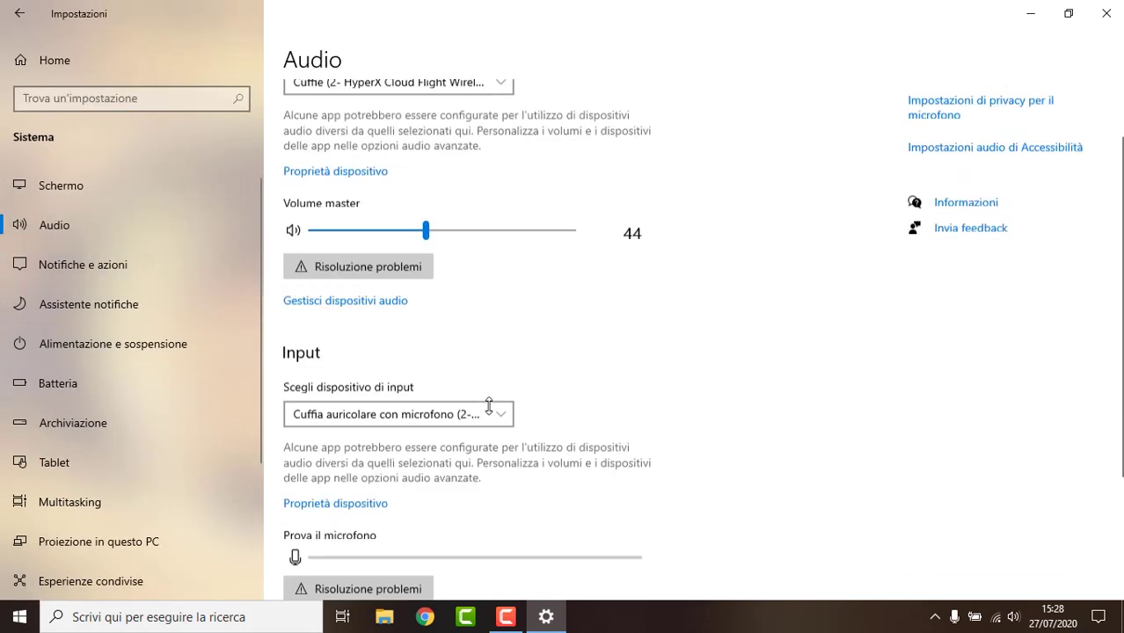
{"action": "scroll", "coordinate": [56, 266], "scroll_direction": "up", "scroll_amount": 5}
{"action": "left_click", "coordinate": [96, 265]}
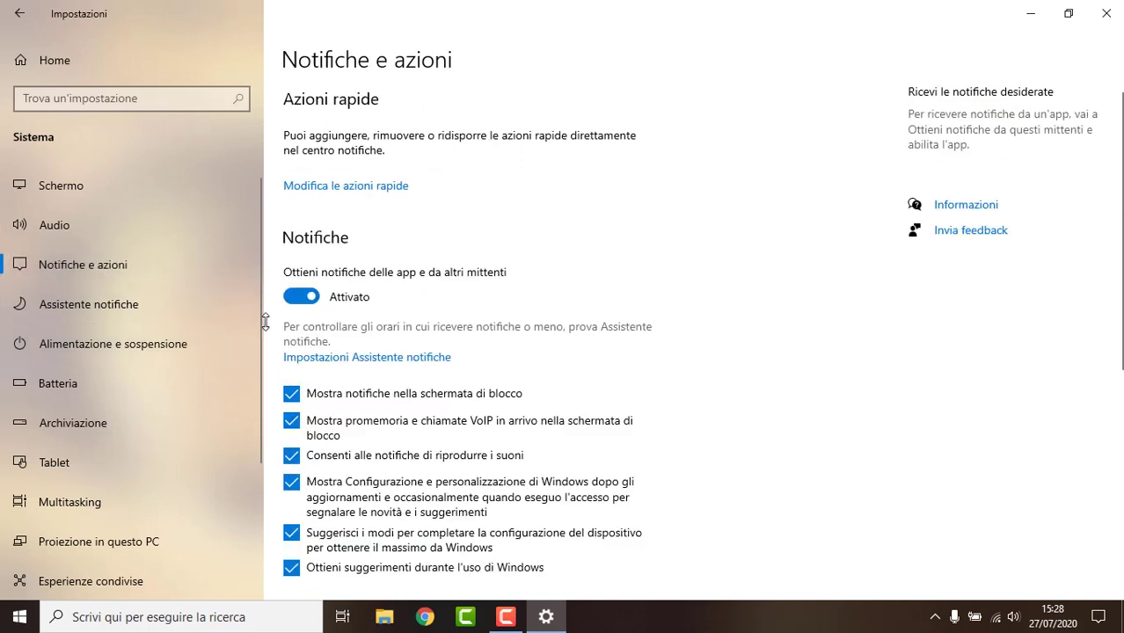
{"action": "left_click", "coordinate": [303, 296]}
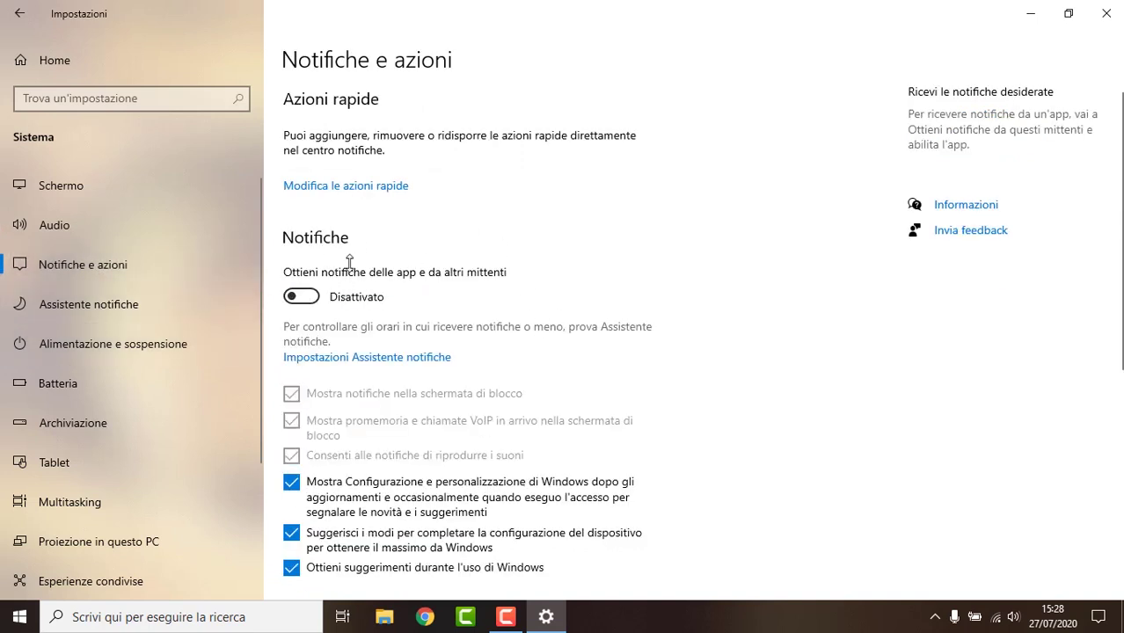
Untick the Windows welcome experience, device setup suggestions and Windows tips options.
{"action": "scroll", "coordinate": [349, 261], "scroll_direction": "down", "scroll_amount": 2}
{"action": "left_click", "coordinate": [291, 392]}
{"action": "left_click", "coordinate": [291, 442]}
{"action": "left_click", "coordinate": [291, 475]}
{"action": "scroll", "coordinate": [402, 373], "scroll_direction": "down", "scroll_amount": 1}
{"action": "scroll", "coordinate": [402, 374], "scroll_direction": "down", "scroll_amount": 4}
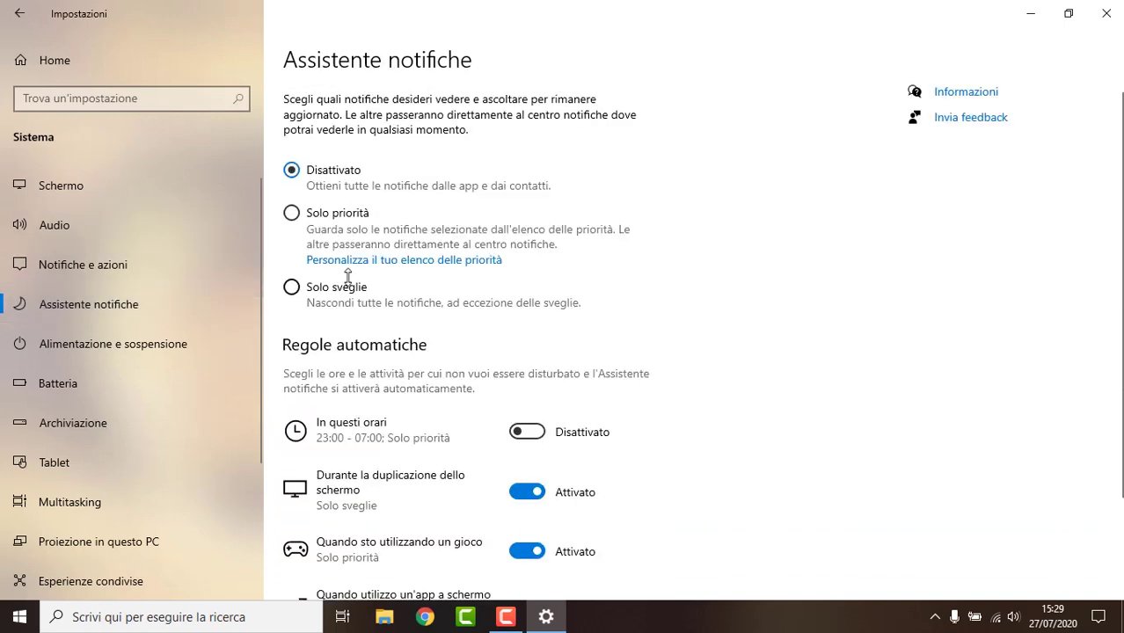
{"action": "scroll", "coordinate": [635, 357], "scroll_direction": "down", "scroll_amount": 3}
Turn off the full-screen app Focus assist rule and the Focus assist summary.
{"action": "left_click", "coordinate": [535, 435]}
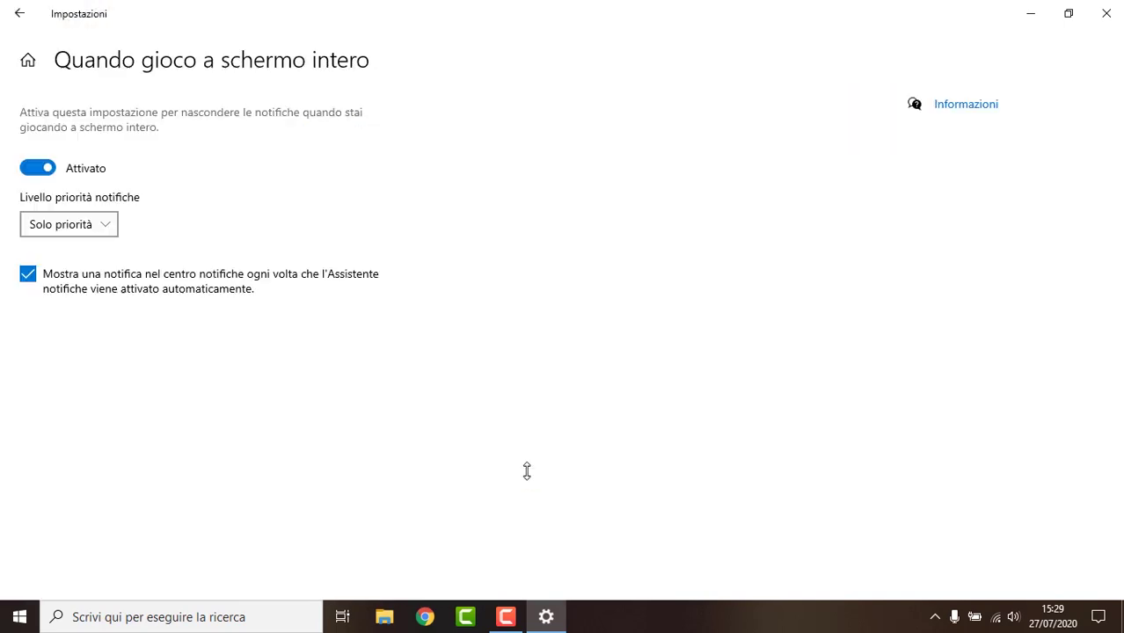
{"action": "left_click", "coordinate": [19, 14]}
{"action": "scroll", "coordinate": [571, 430], "scroll_direction": "down", "scroll_amount": 3}
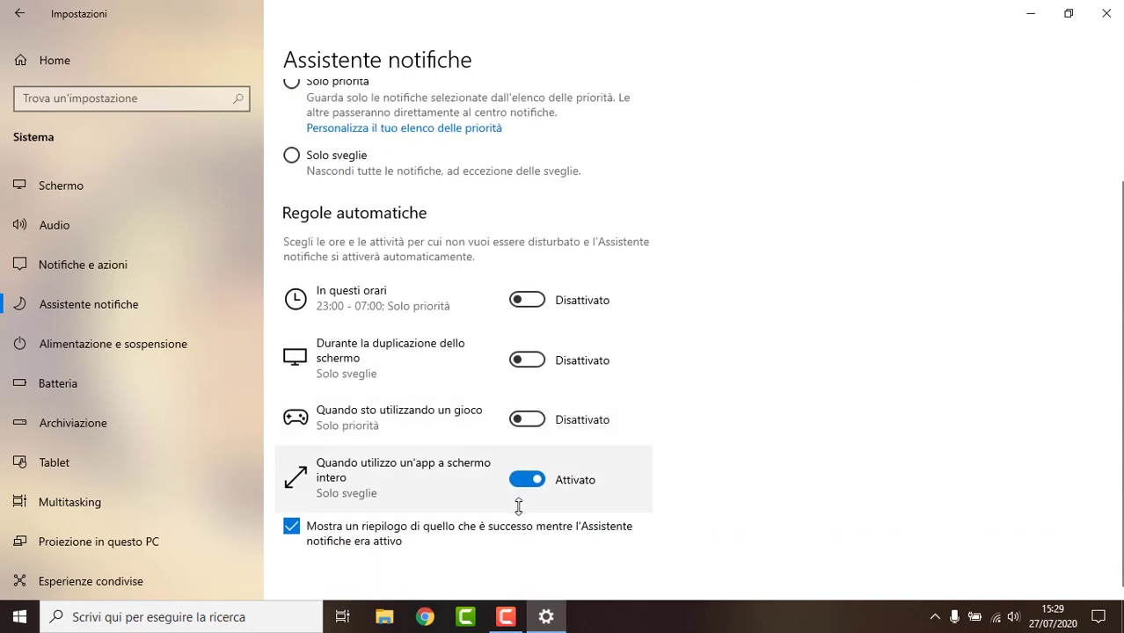
{"action": "left_click", "coordinate": [526, 479]}
{"action": "left_click", "coordinate": [291, 526]}
{"action": "left_click", "coordinate": [113, 343]}
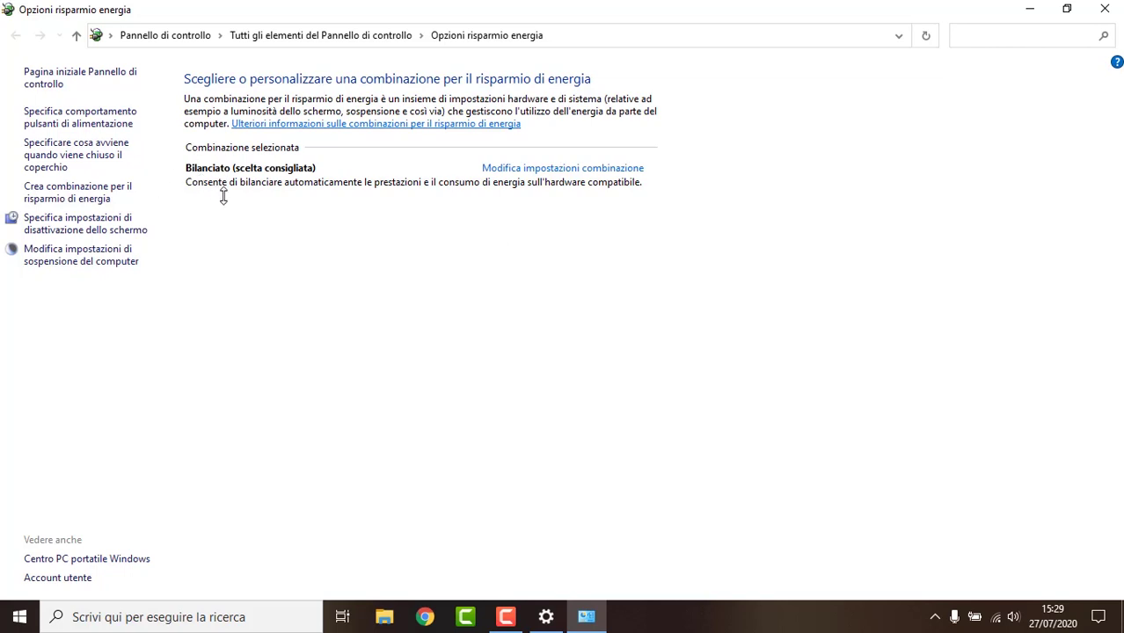
Set Bilanciato's screen-off and sleep times to Mai on battery and when plugged in.
{"action": "left_click", "coordinate": [568, 168]}
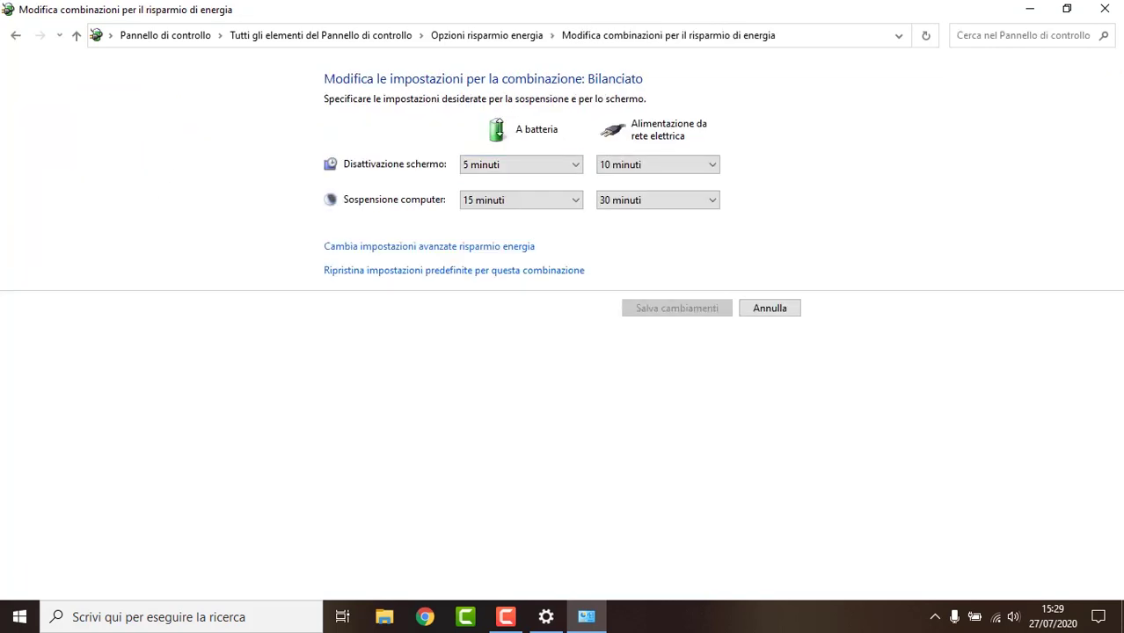
{"action": "left_click", "coordinate": [560, 164]}
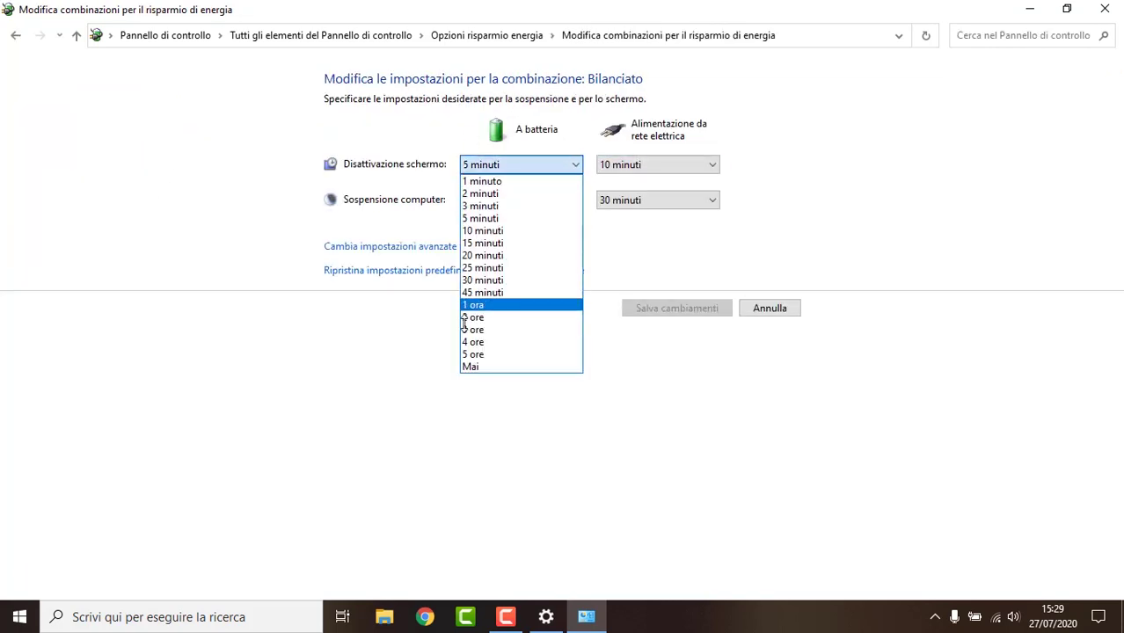
{"action": "left_click", "coordinate": [471, 366]}
{"action": "left_click", "coordinate": [654, 165]}
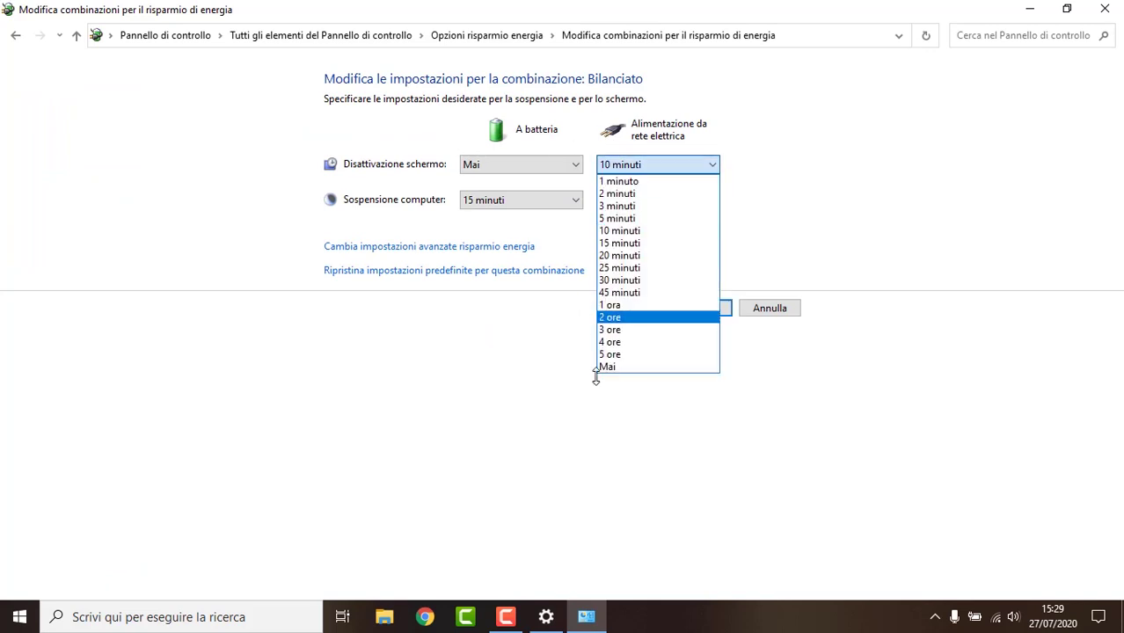
{"action": "left_click", "coordinate": [615, 366]}
{"action": "left_click", "coordinate": [542, 201]}
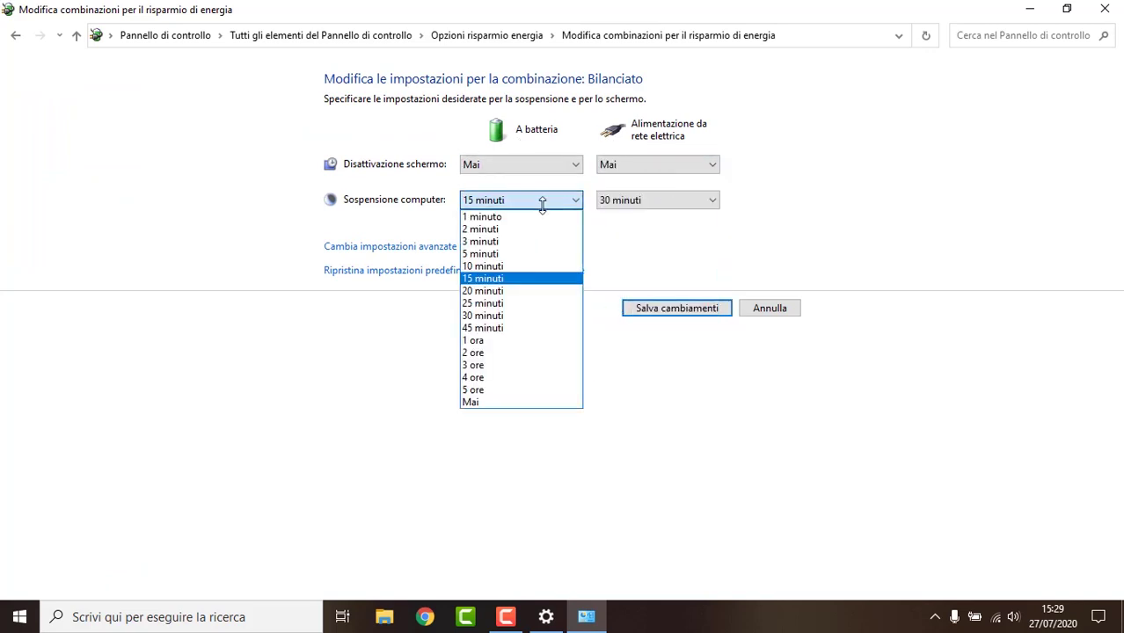
{"action": "left_click", "coordinate": [479, 402]}
{"action": "left_click", "coordinate": [654, 201]}
{"action": "left_click", "coordinate": [606, 402]}
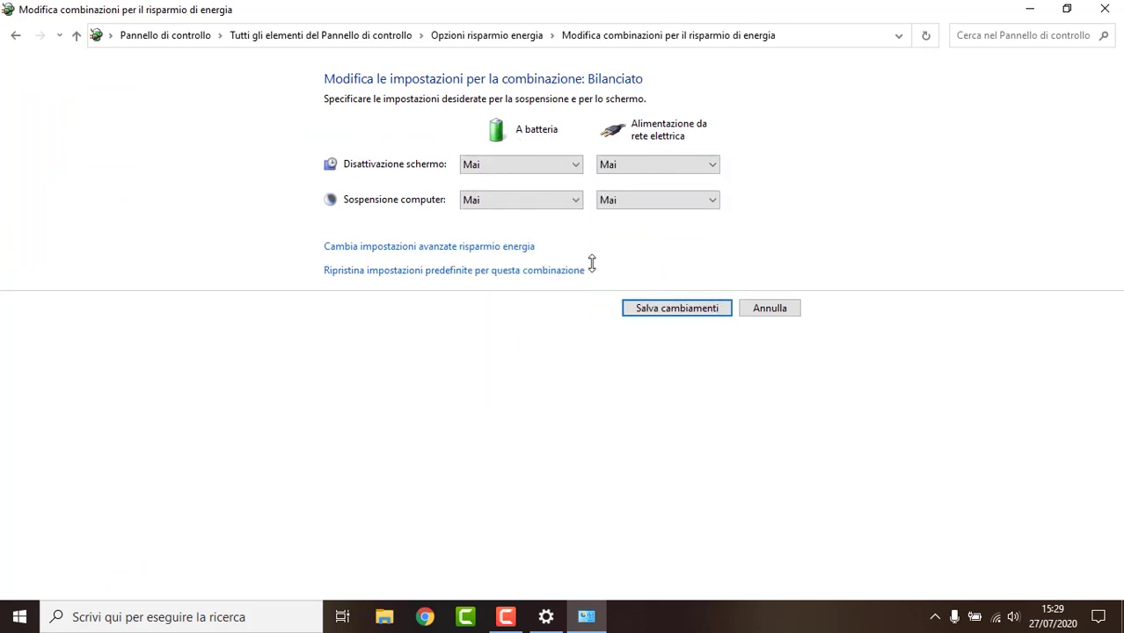
{"action": "left_click", "coordinate": [491, 246]}
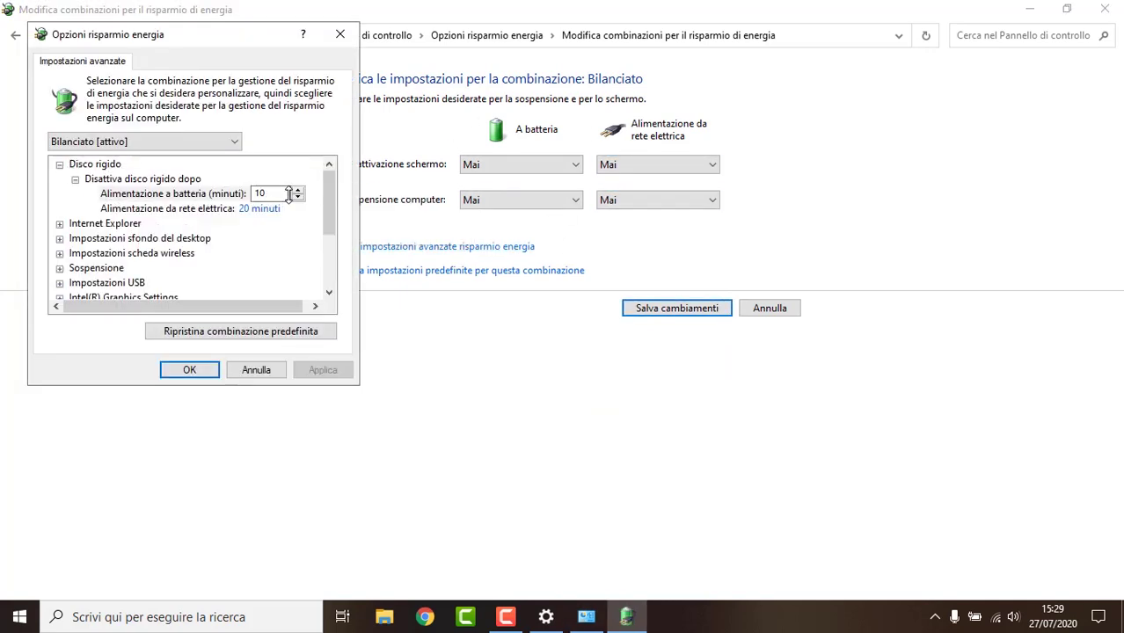
Set the plugged-in hard disk turn-off time to 0 (never).
{"action": "left_click", "coordinate": [264, 208]}
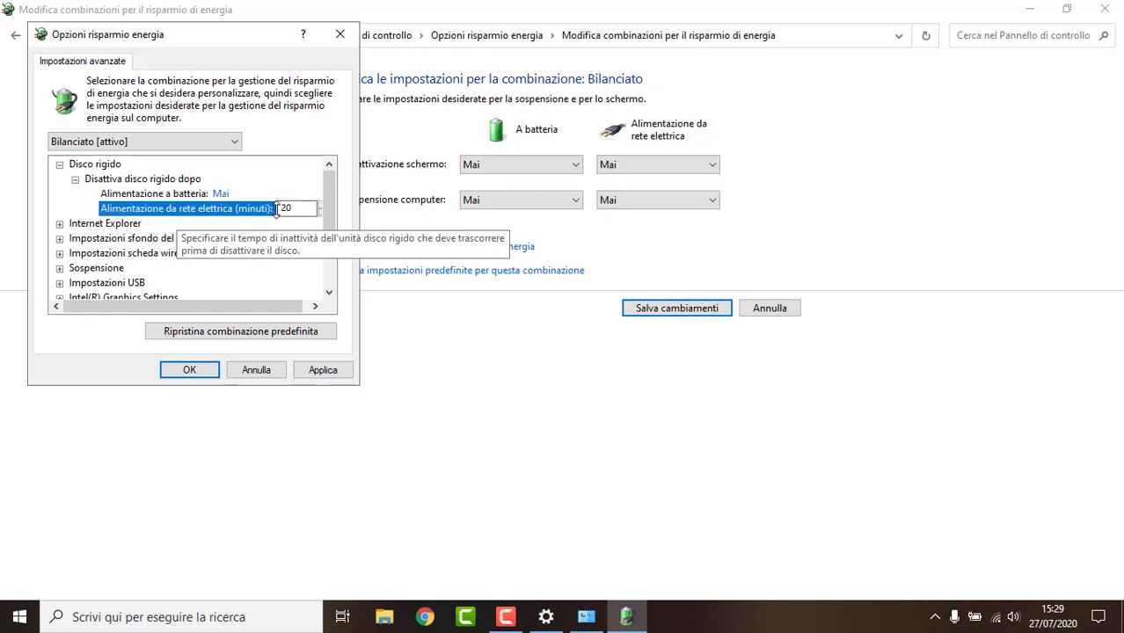
{"action": "double_click", "coordinate": [283, 208]}
{"action": "type", "text": "0"}
{"action": "left_click", "coordinate": [91, 228]}
{"action": "left_click", "coordinate": [59, 223]}
{"action": "left_click", "coordinate": [59, 223]}
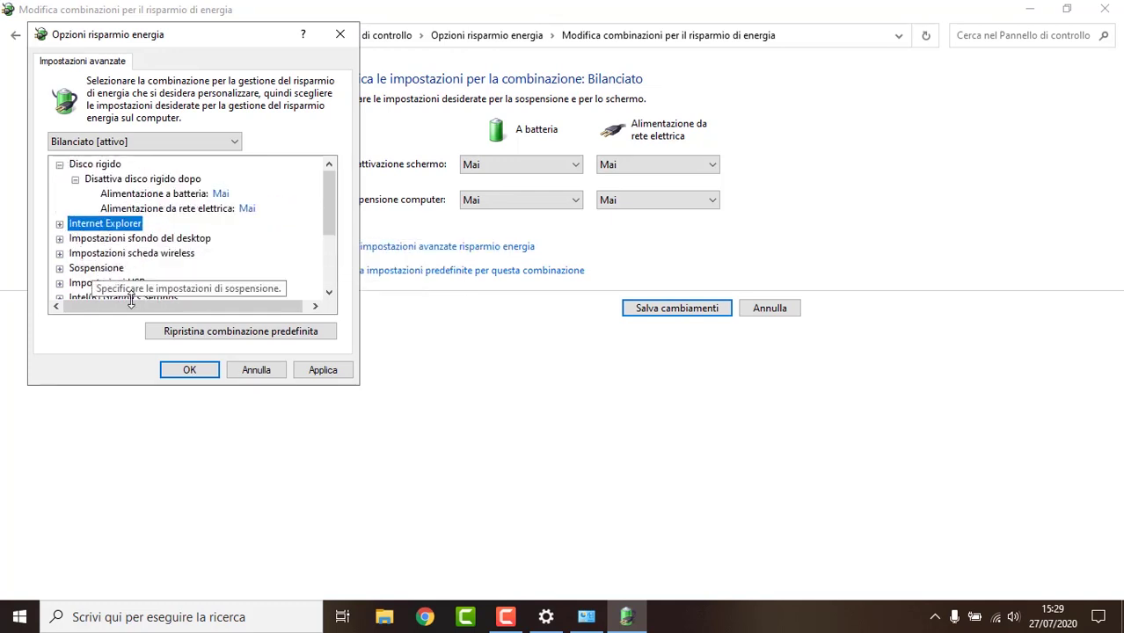
Set Wireless Adapter power saving mode to Risparmio energia massimo on battery and mains.
{"action": "left_click", "coordinate": [59, 253]}
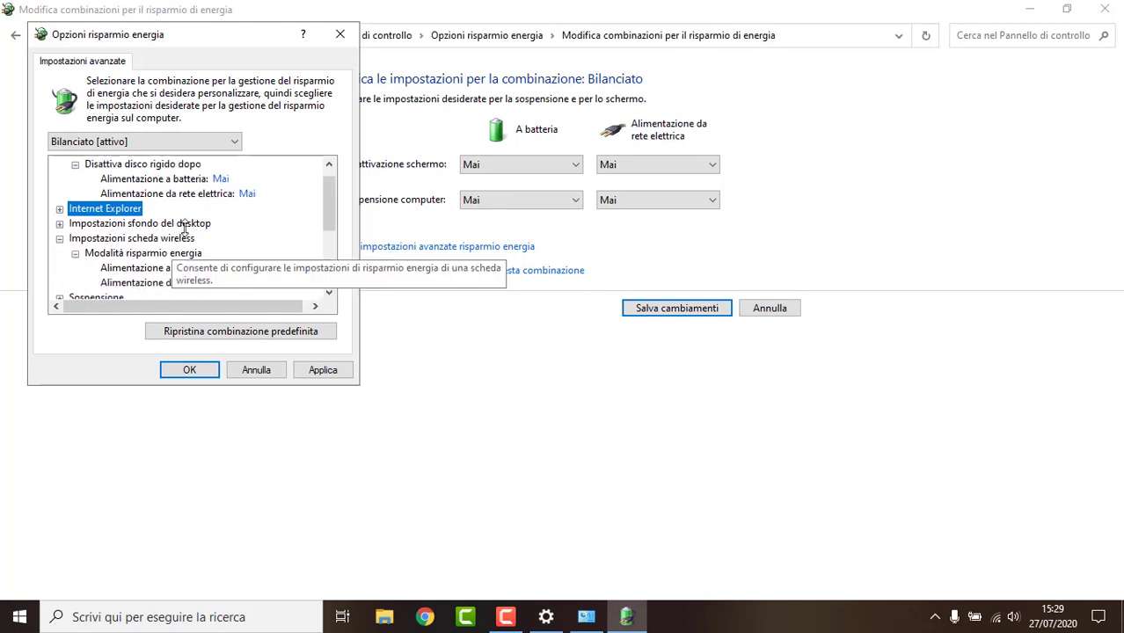
{"action": "scroll", "coordinate": [180, 235], "scroll_direction": "down", "scroll_amount": 1}
{"action": "left_click", "coordinate": [280, 238]}
{"action": "left_click", "coordinate": [279, 223]}
{"action": "left_click", "coordinate": [290, 224]}
{"action": "left_click", "coordinate": [290, 271]}
{"action": "left_click", "coordinate": [283, 239]}
{"action": "left_click", "coordinate": [283, 239]}
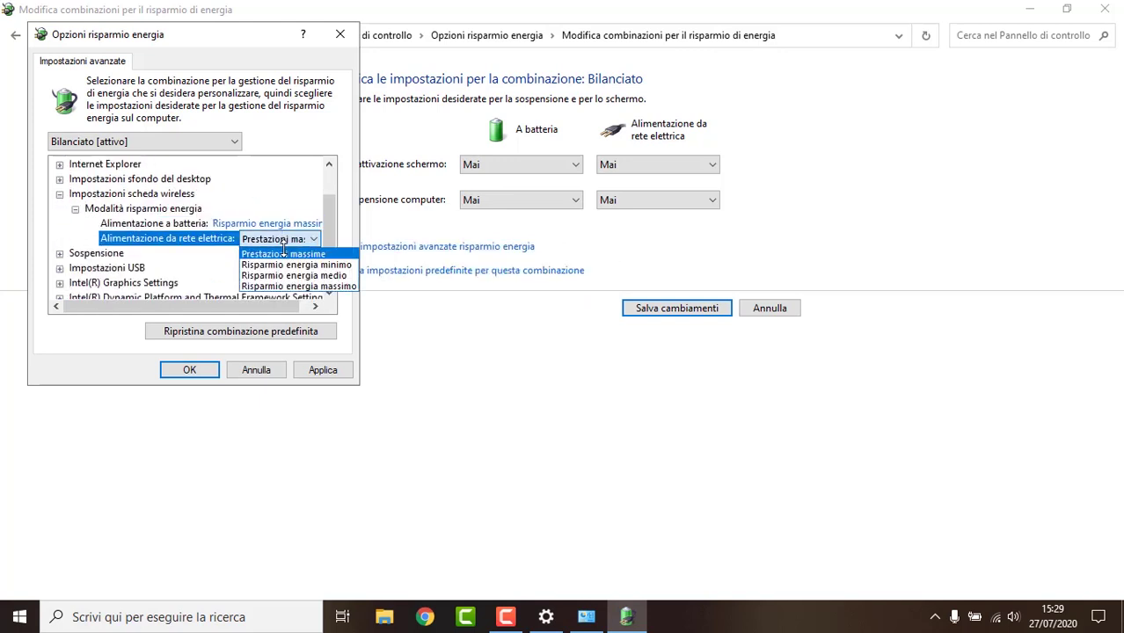
{"action": "left_click", "coordinate": [297, 285]}
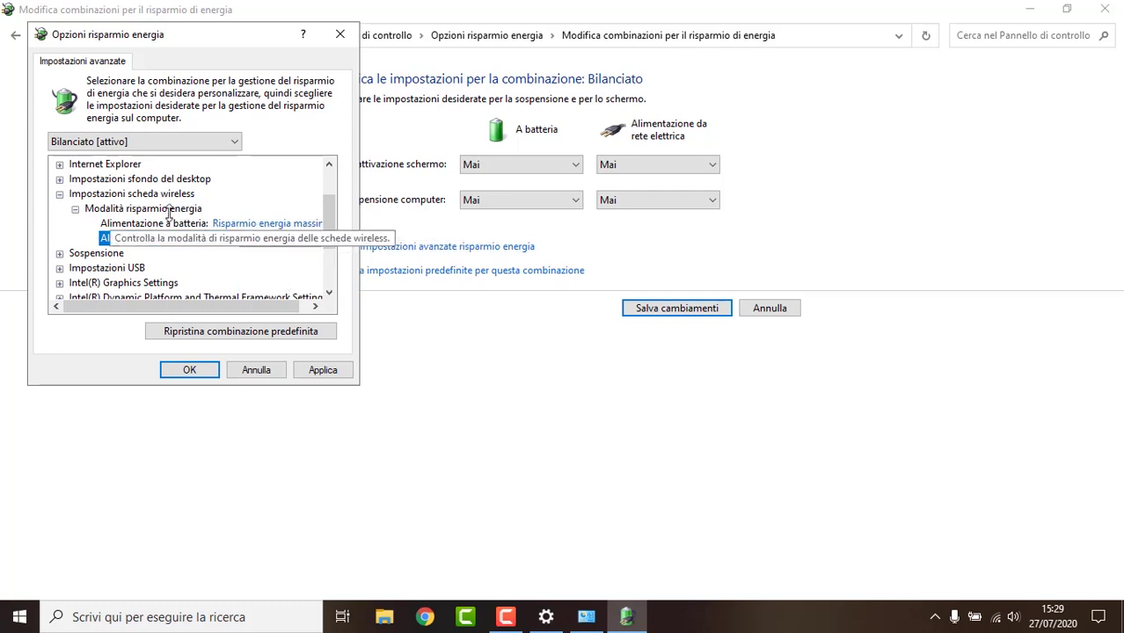
Set Sospensione sleep timeout to 0 (never) on battery and mains.
{"action": "scroll", "coordinate": [163, 215], "scroll_direction": "down", "scroll_amount": 1}
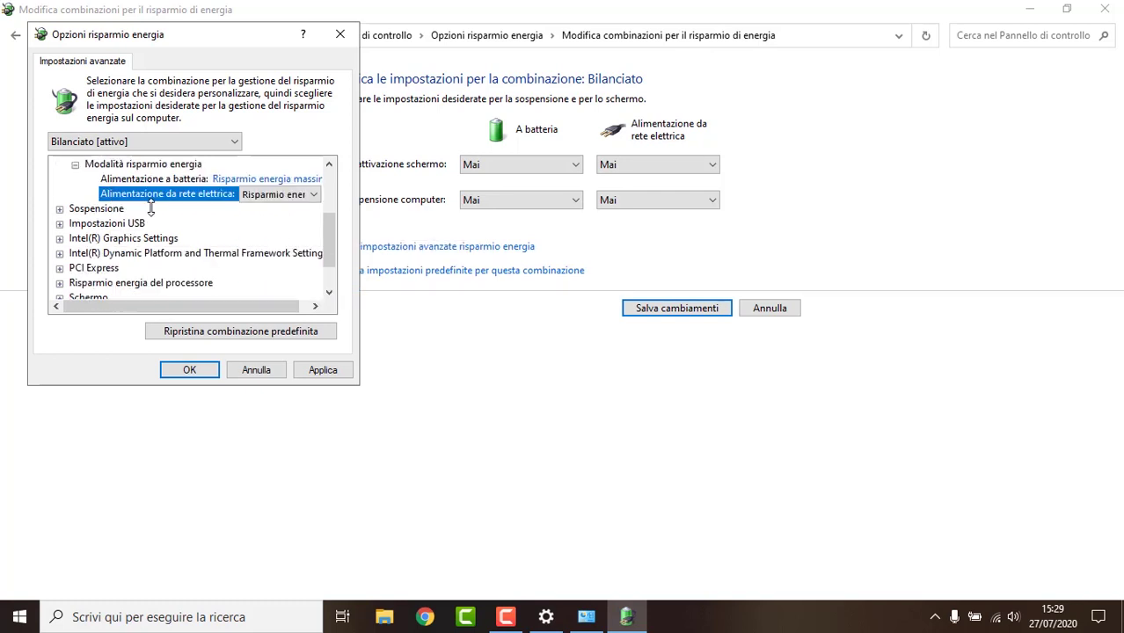
{"action": "left_click", "coordinate": [59, 208]}
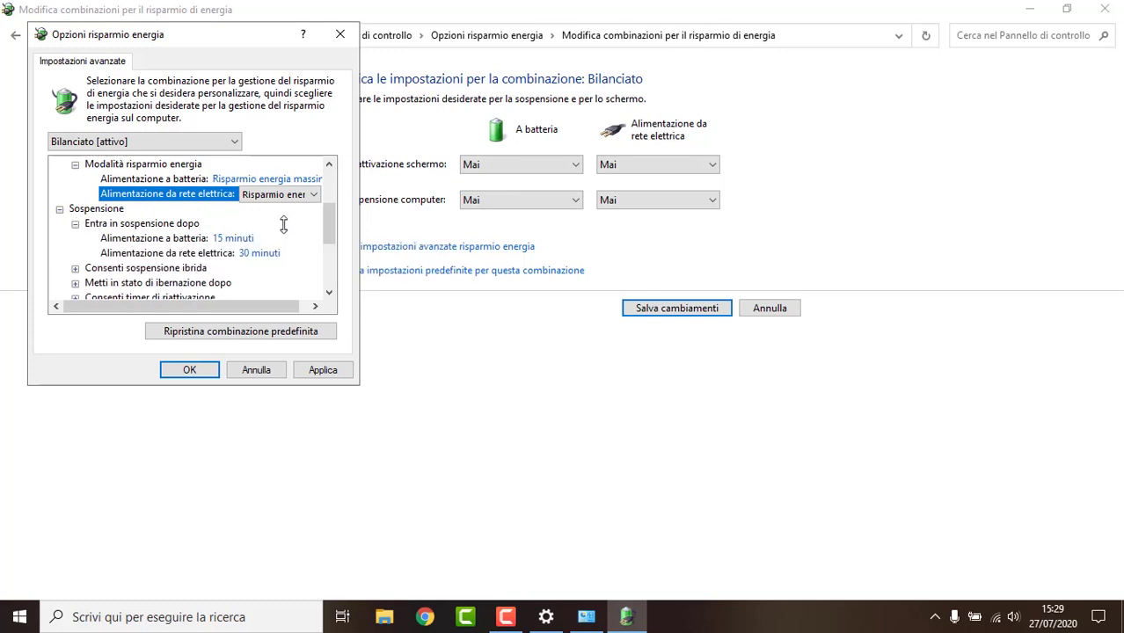
{"action": "scroll", "coordinate": [271, 224], "scroll_direction": "down", "scroll_amount": 1}
{"action": "left_click", "coordinate": [263, 194]}
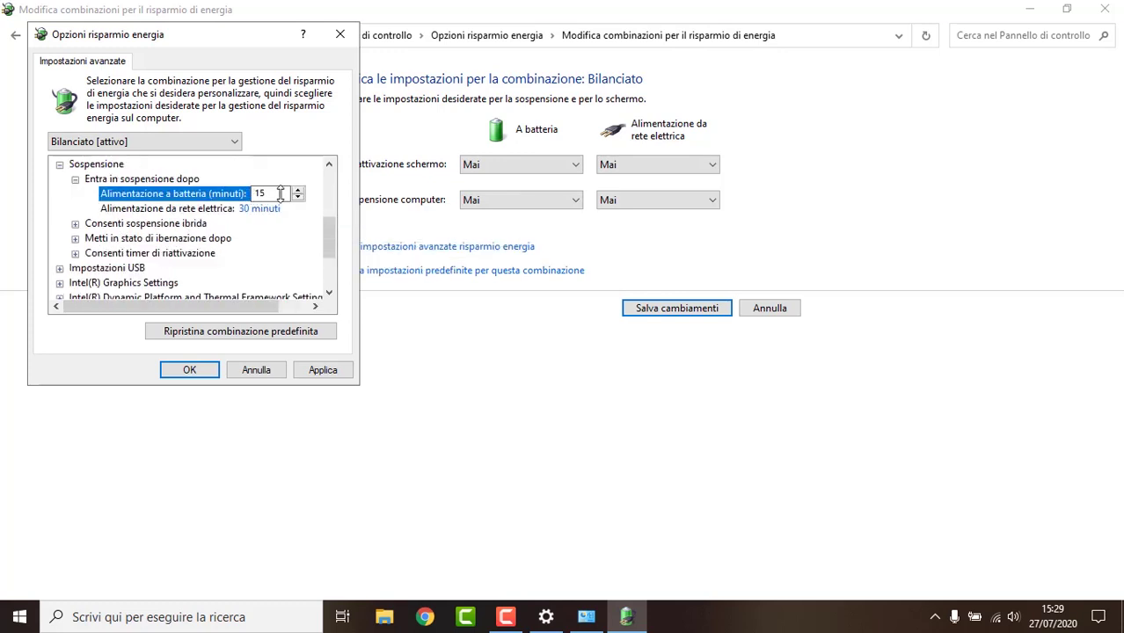
{"action": "key", "text": "BackSpace"}
{"action": "key", "text": "BackSpace"}
{"action": "type", "text": "0"}
{"action": "left_click", "coordinate": [116, 211]}
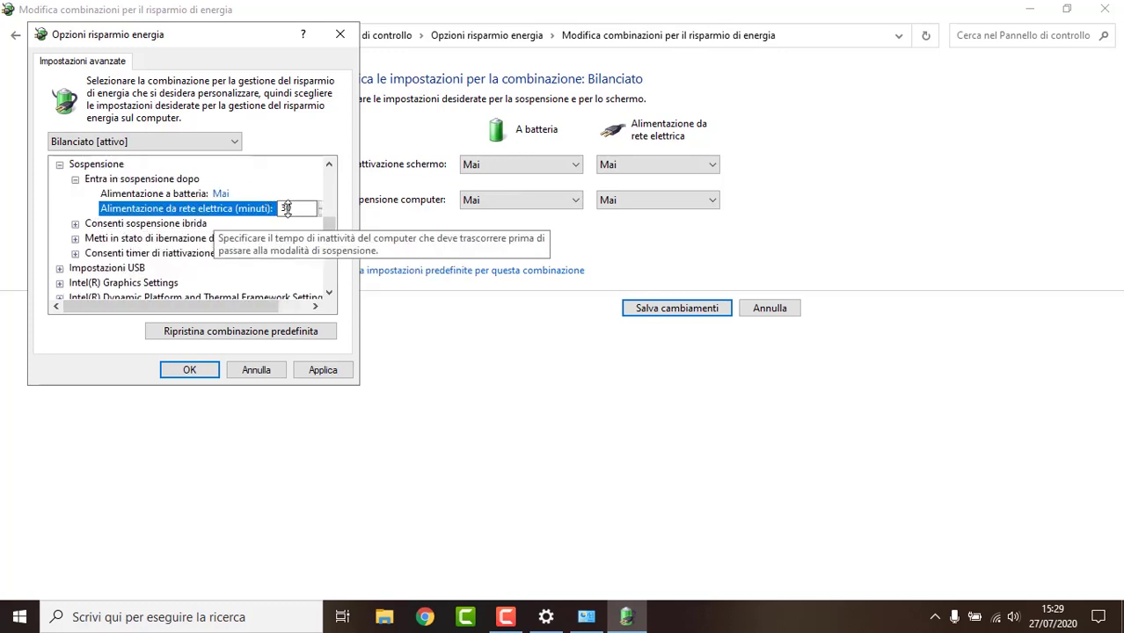
{"action": "type", "text": "0"}
Set Hibernate after to 0 (never) on battery and mains.
{"action": "left_click", "coordinate": [121, 223]}
{"action": "left_click", "coordinate": [75, 223]}
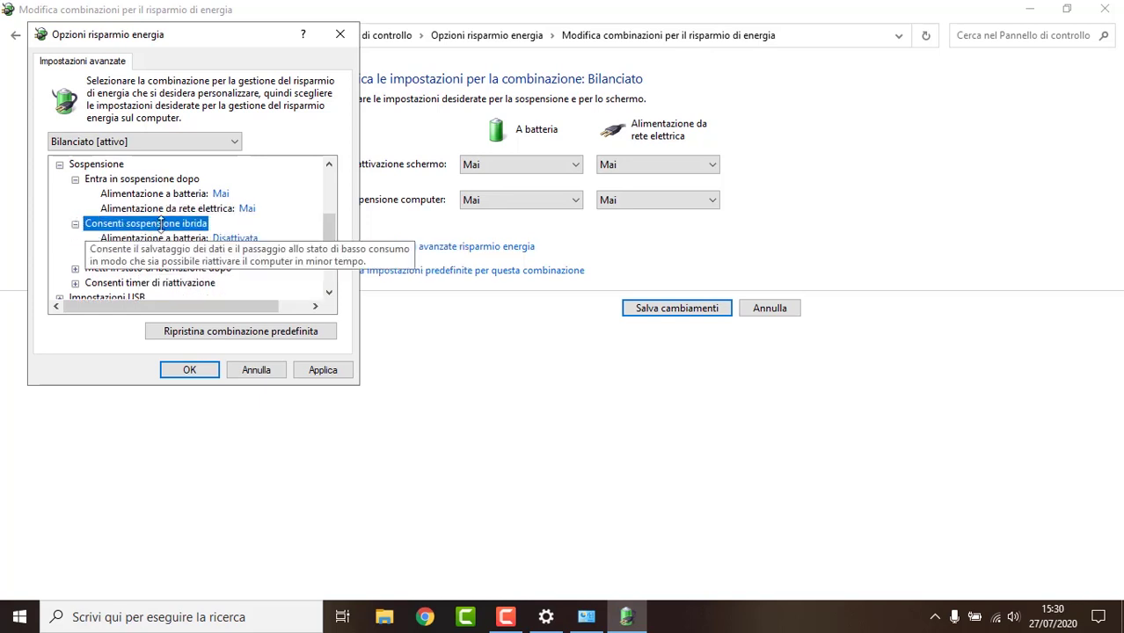
{"action": "left_click", "coordinate": [74, 267]}
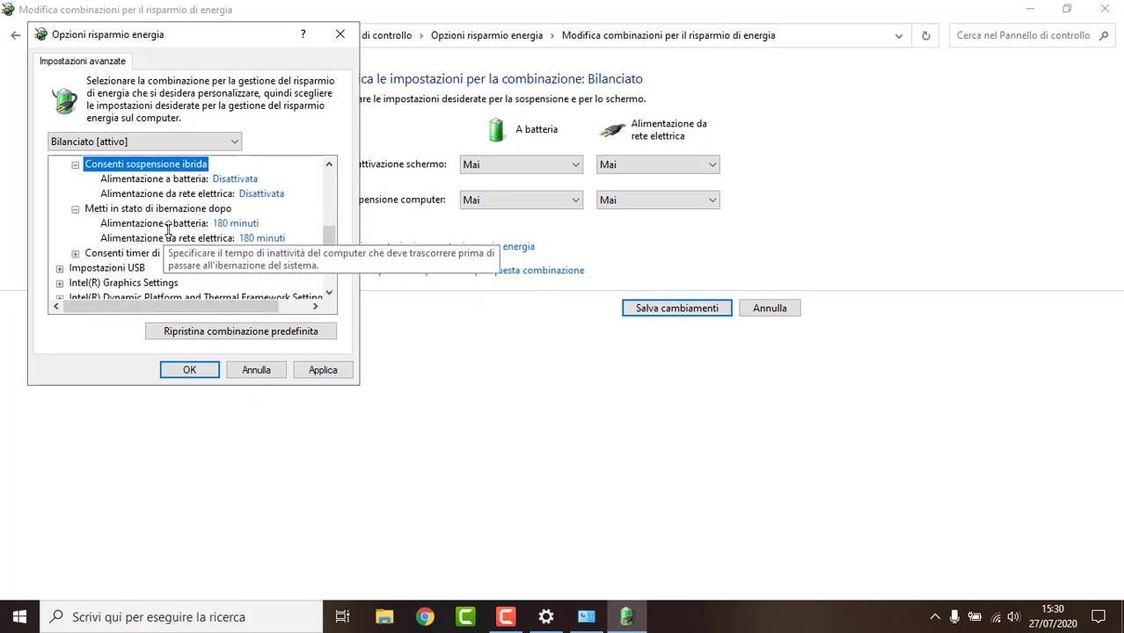
{"action": "left_click", "coordinate": [246, 224]}
{"action": "type", "text": "0"}
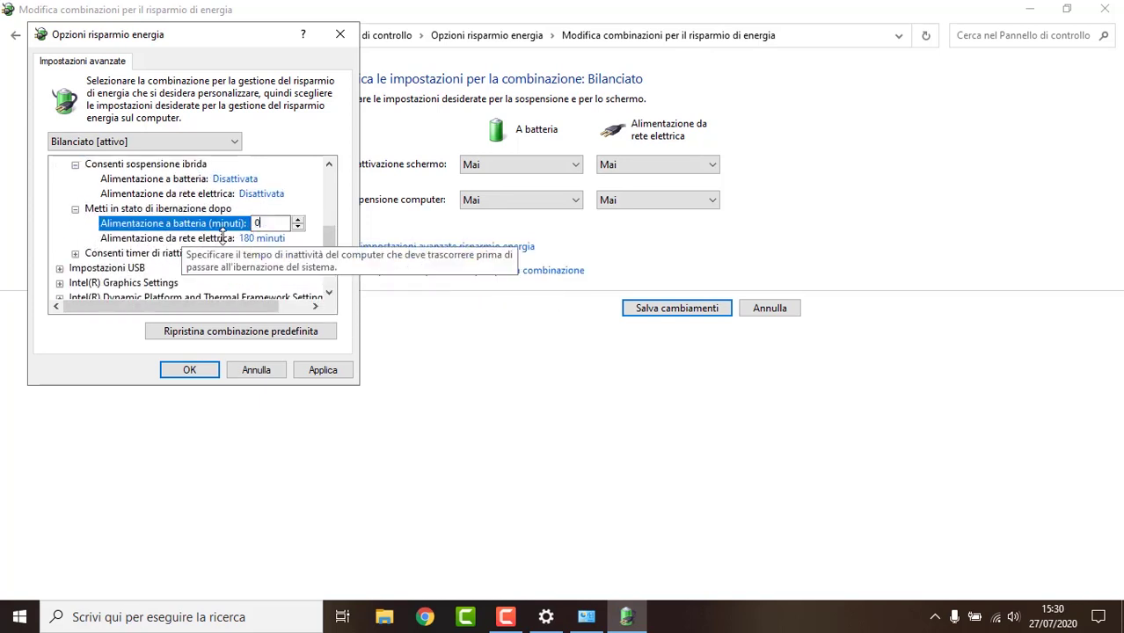
{"action": "left_click", "coordinate": [264, 239]}
{"action": "type", "text": "0"}
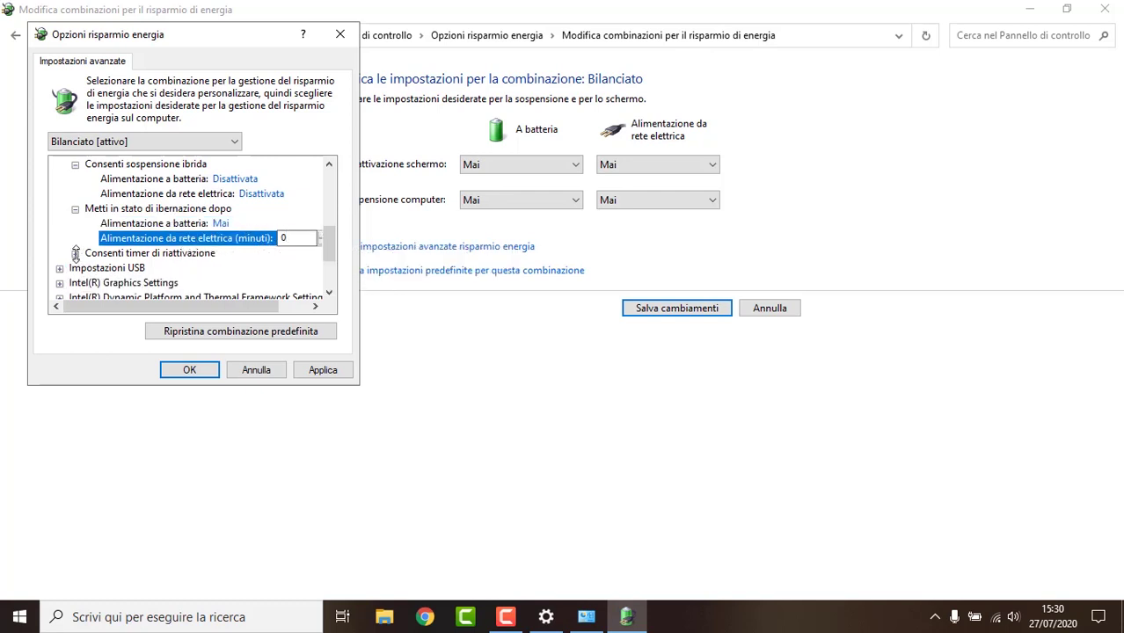
Set mains wake timers to Disabilita.
{"action": "left_click", "coordinate": [75, 253]}
{"action": "scroll", "coordinate": [255, 251], "scroll_direction": "down", "scroll_amount": 2}
{"action": "left_click", "coordinate": [260, 193]}
{"action": "left_click", "coordinate": [277, 194]}
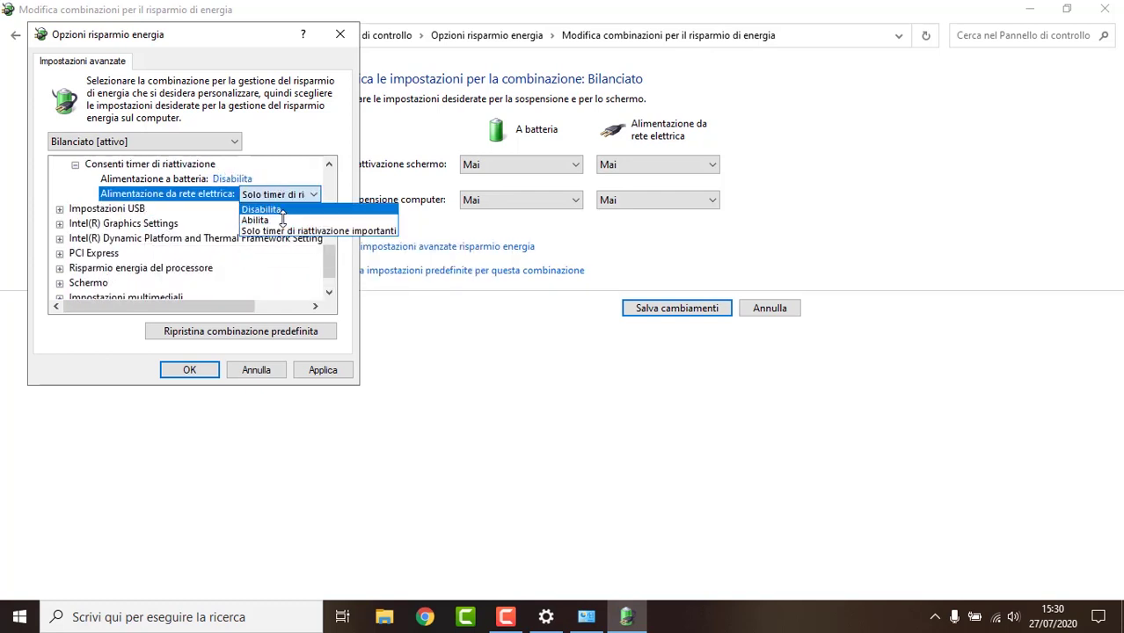
{"action": "left_click", "coordinate": [277, 209]}
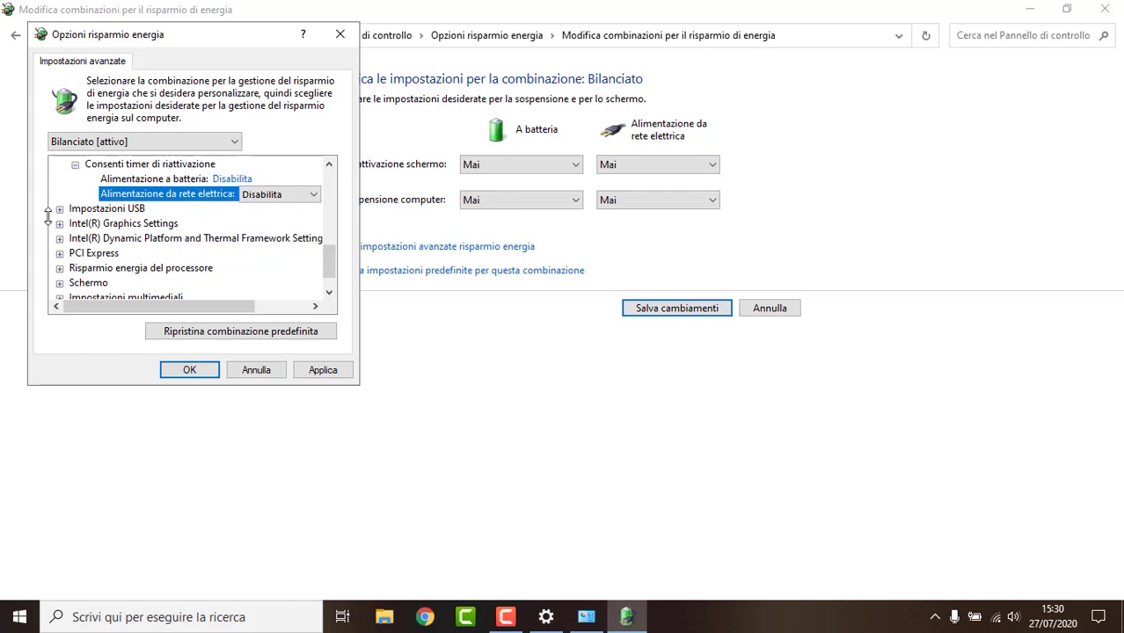
{"action": "left_click", "coordinate": [60, 209]}
{"action": "left_click", "coordinate": [75, 223]}
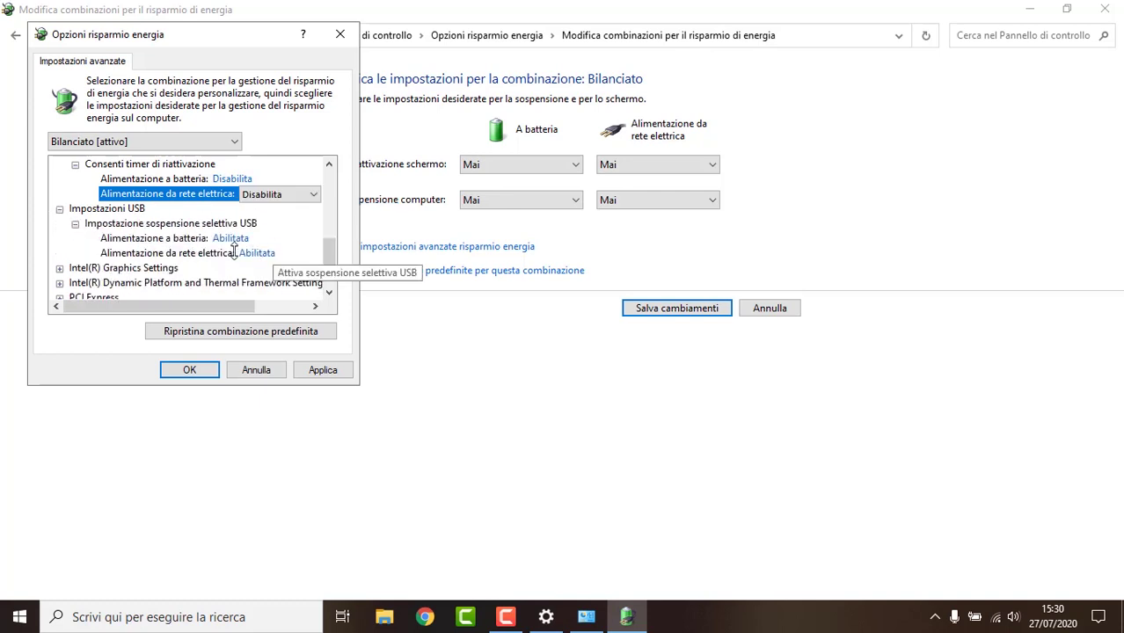
Set the Intel Graphics Power Plan to Maximum Performance on battery and mains.
{"action": "scroll", "coordinate": [97, 244], "scroll_direction": "down", "scroll_amount": 1}
{"action": "left_click", "coordinate": [60, 223]}
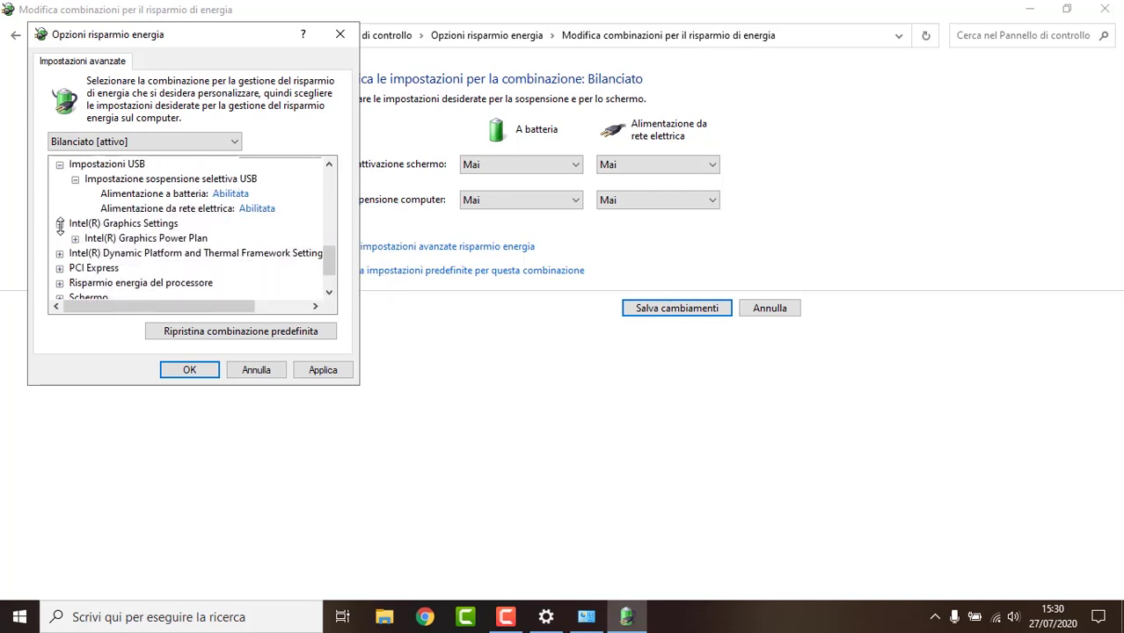
{"action": "left_click", "coordinate": [76, 239]}
{"action": "left_click", "coordinate": [253, 209]}
{"action": "left_click", "coordinate": [271, 209]}
{"action": "left_click", "coordinate": [273, 245]}
{"action": "left_click", "coordinate": [272, 224]}
{"action": "left_click", "coordinate": [275, 224]}
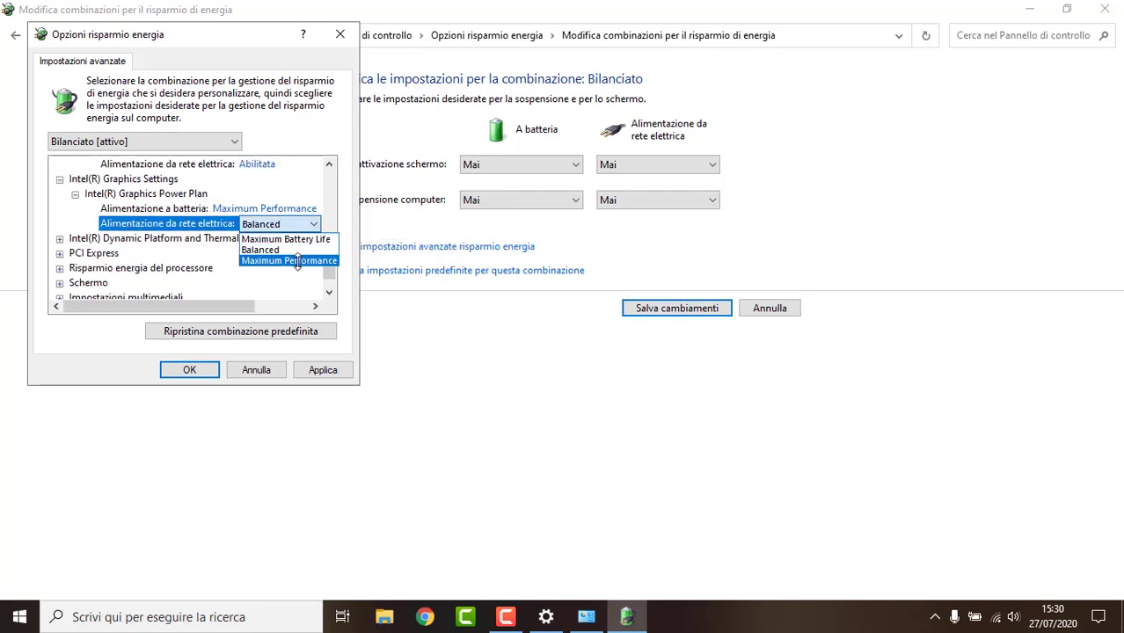
{"action": "left_click", "coordinate": [288, 260]}
Keep mains graphics at Maximum Performance and return the battery graphics plan to Balanced.
{"action": "left_click", "coordinate": [274, 224]}
{"action": "left_click", "coordinate": [277, 213]}
{"action": "left_click", "coordinate": [275, 211]}
{"action": "left_click", "coordinate": [276, 209]}
{"action": "left_click", "coordinate": [264, 234]}
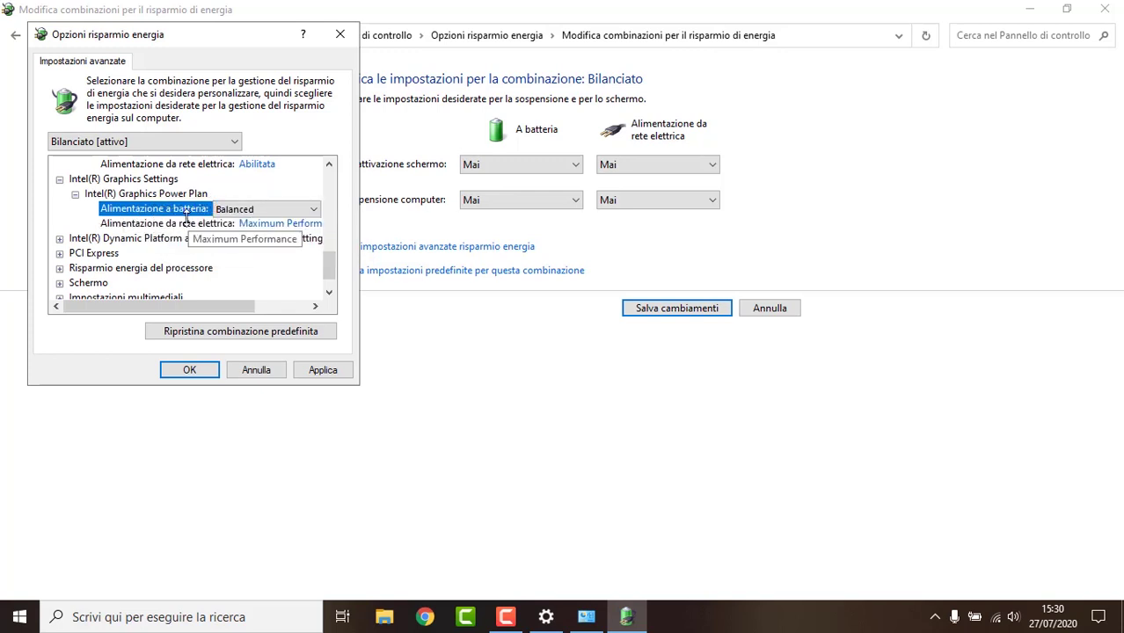
{"action": "left_click", "coordinate": [76, 195]}
{"action": "left_click", "coordinate": [60, 178]}
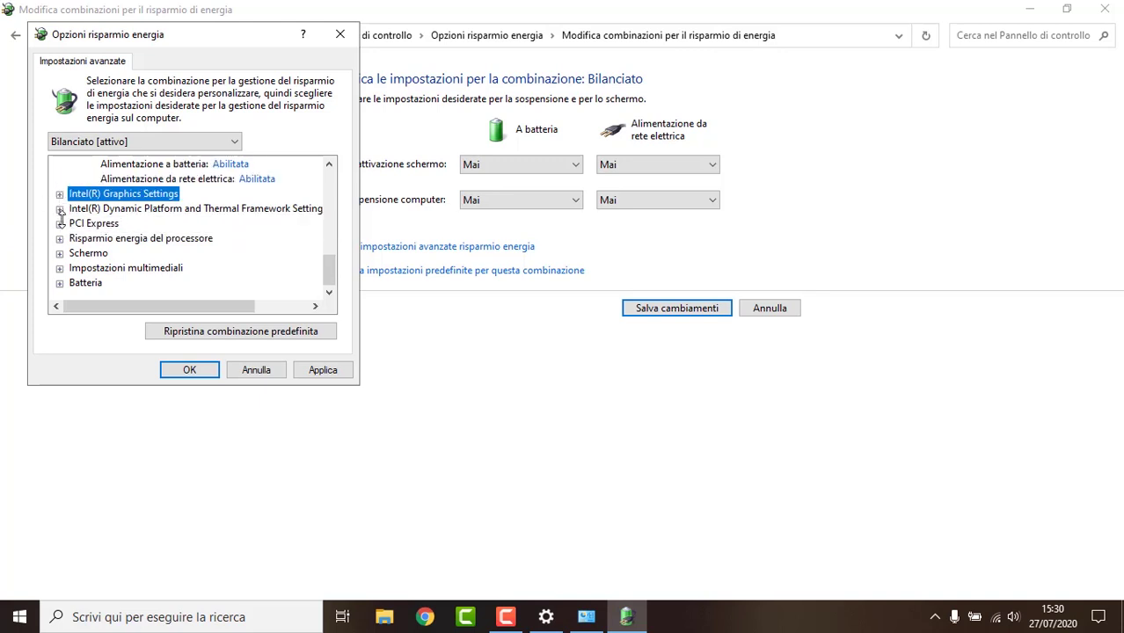
Check Config TDP Level and leave it at 15.0W @ 2.6GHz on battery and mains.
{"action": "left_click", "coordinate": [58, 208]}
{"action": "left_click", "coordinate": [75, 223]}
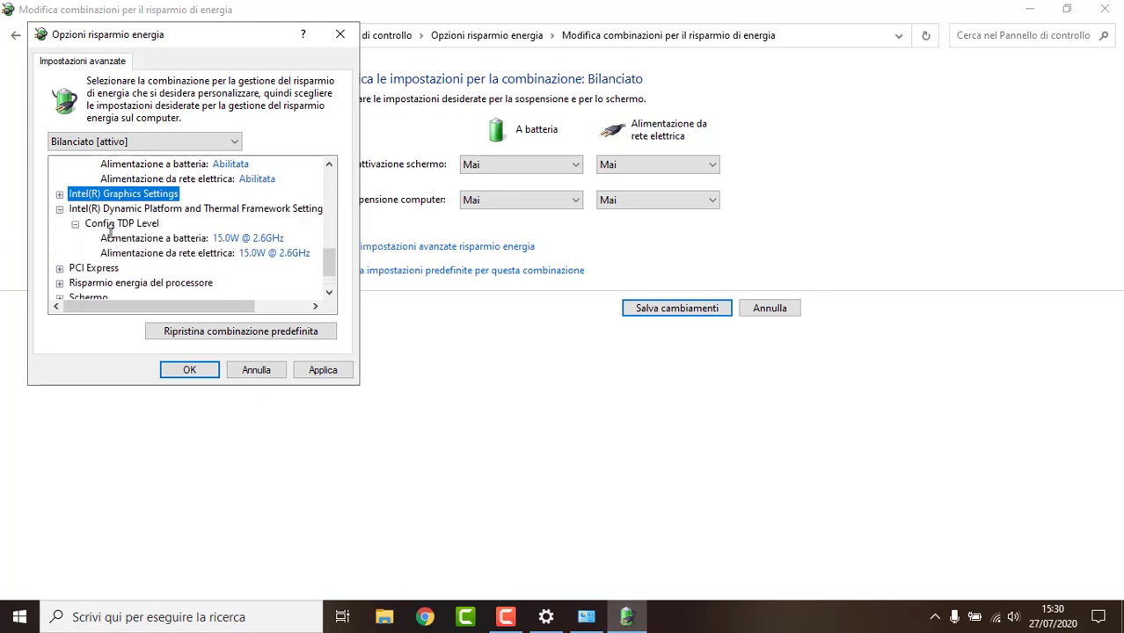
{"action": "left_click", "coordinate": [268, 253]}
{"action": "left_click", "coordinate": [301, 254]}
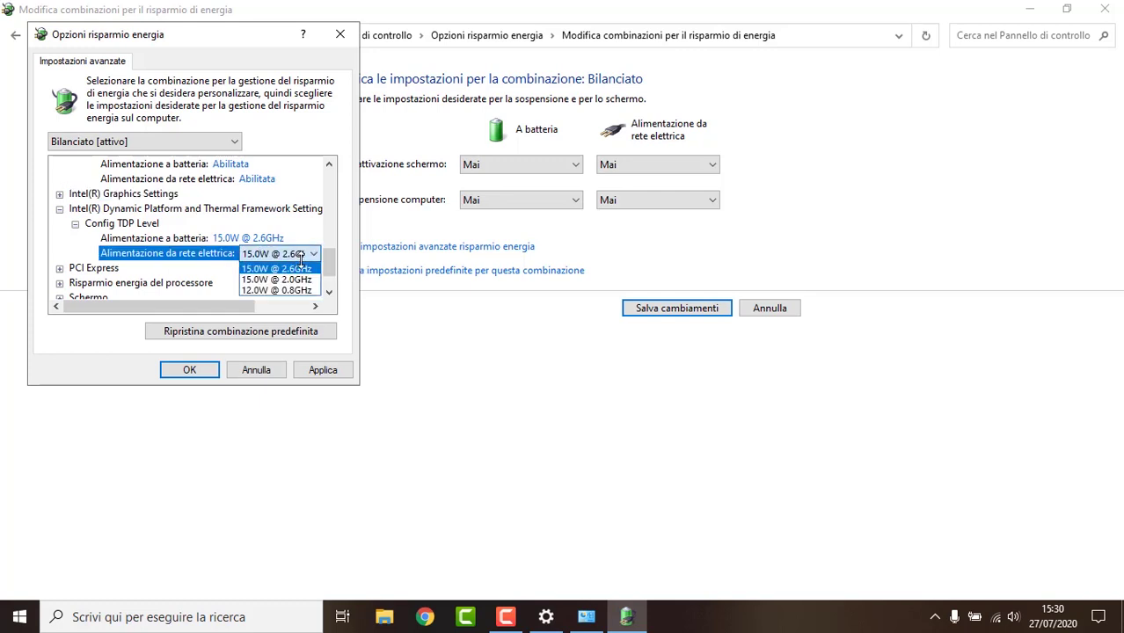
{"action": "left_click", "coordinate": [308, 252]}
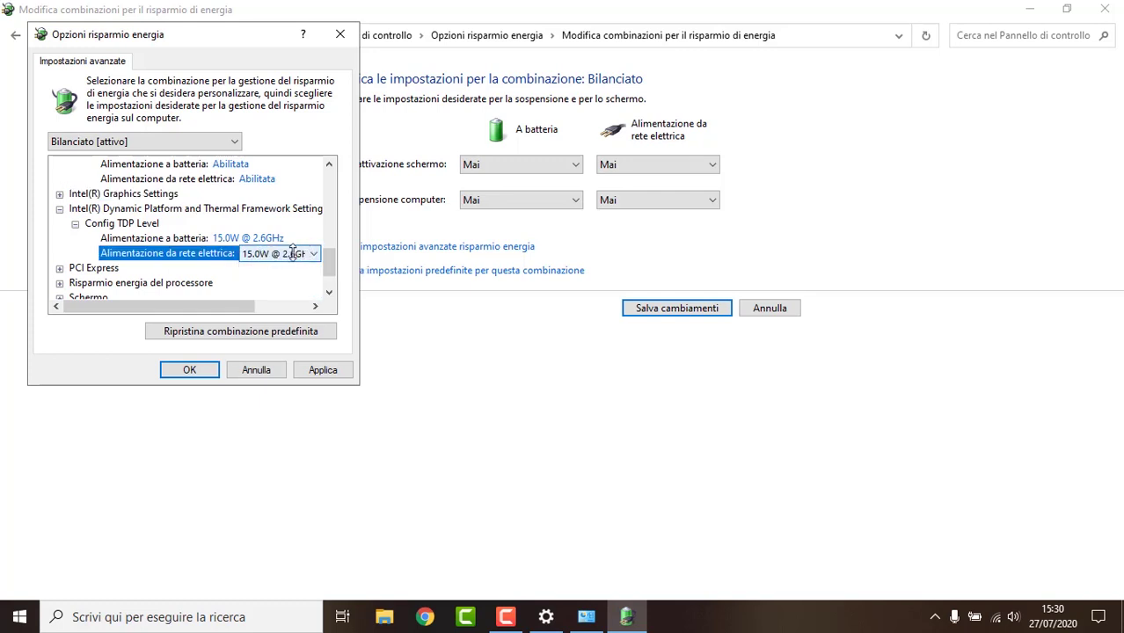
{"action": "left_click", "coordinate": [284, 238]}
{"action": "left_click", "coordinate": [285, 238]}
{"action": "left_click", "coordinate": [285, 238]}
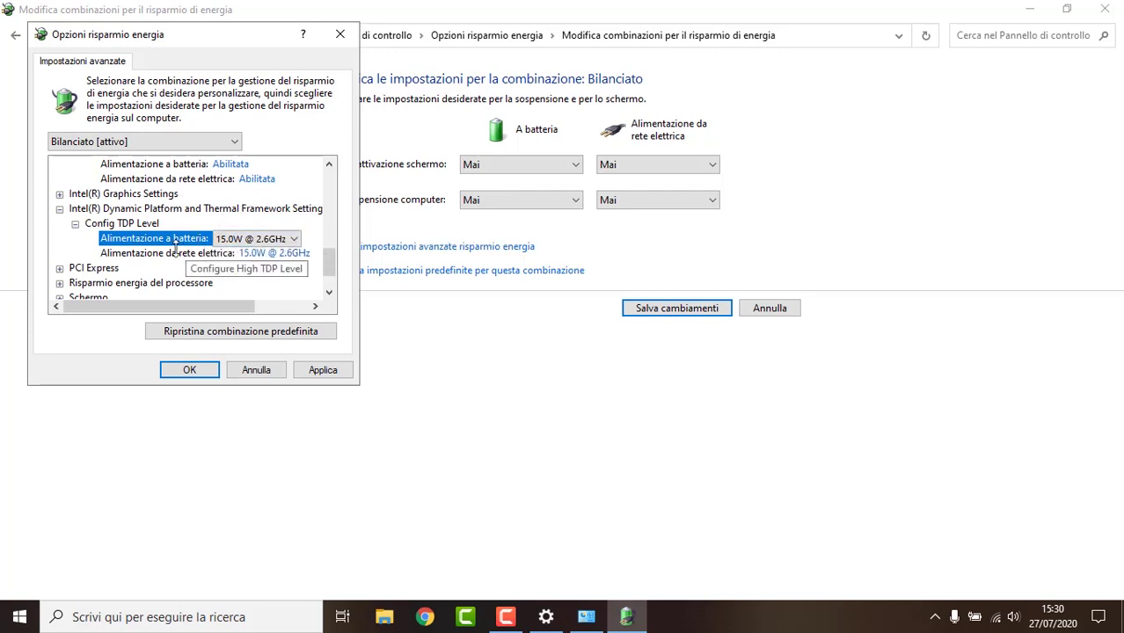
{"action": "left_click", "coordinate": [251, 233]}
{"action": "left_click", "coordinate": [252, 255]}
{"action": "left_click", "coordinate": [73, 223]}
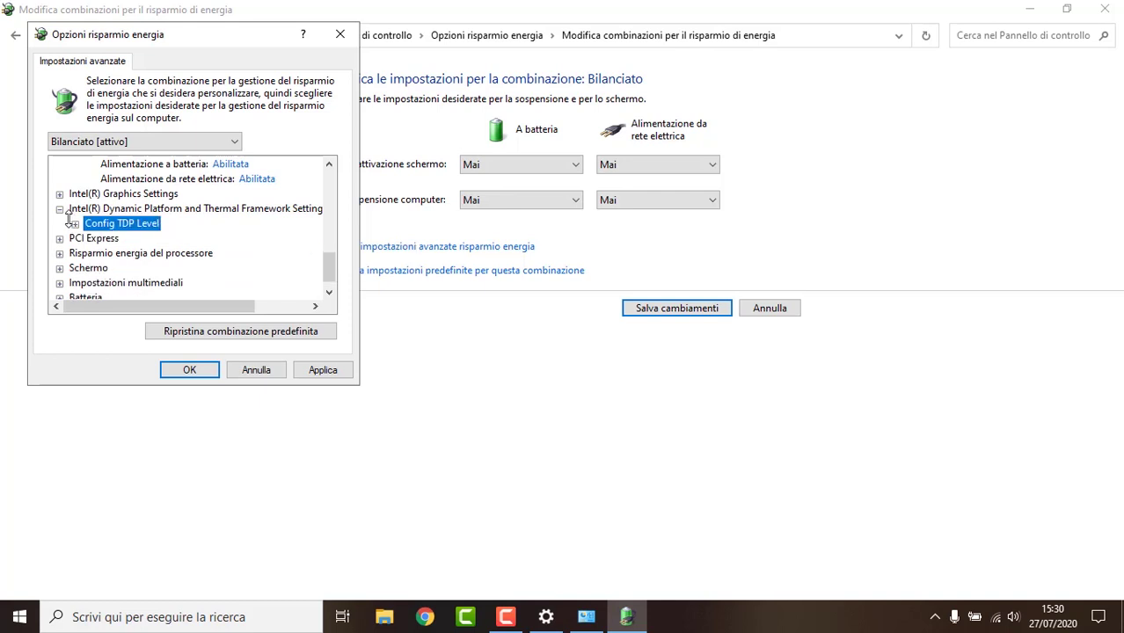
{"action": "left_click", "coordinate": [59, 209]}
Set PCI Express link state power management to Inattivo on mains and battery.
{"action": "left_click", "coordinate": [59, 223]}
{"action": "left_click", "coordinate": [75, 238]}
{"action": "left_click", "coordinate": [306, 225]}
{"action": "left_click", "coordinate": [307, 225]}
{"action": "left_click", "coordinate": [281, 236]}
{"action": "left_click", "coordinate": [283, 208]}
{"action": "left_click", "coordinate": [283, 209]}
{"action": "left_click", "coordinate": [263, 222]}
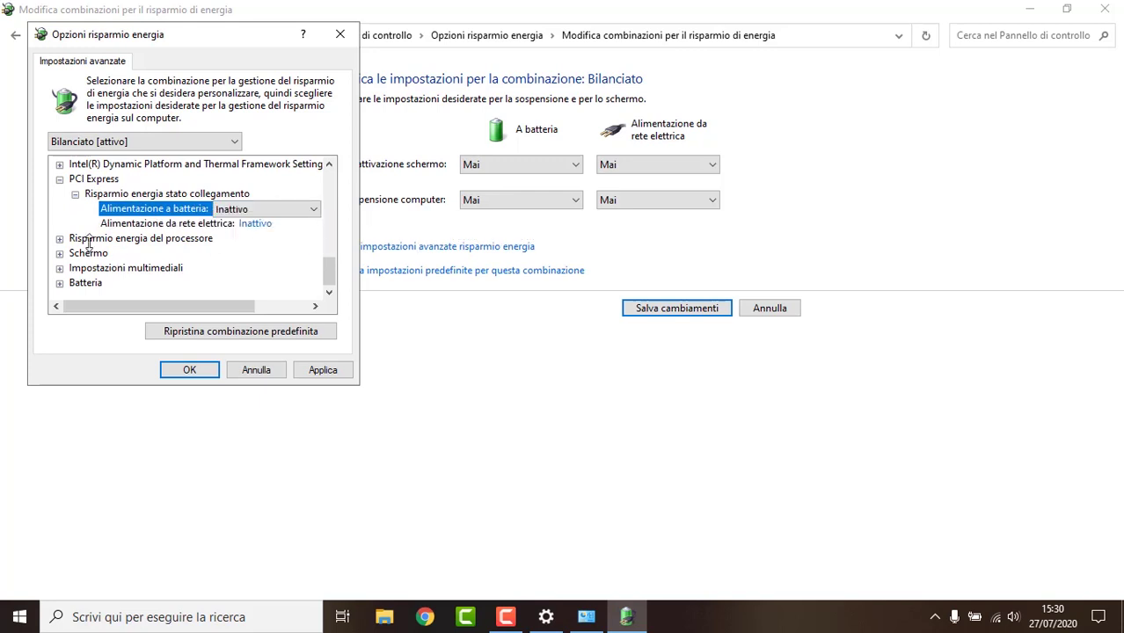
{"action": "left_click", "coordinate": [76, 194]}
{"action": "left_click", "coordinate": [59, 208]}
Review processor power management: minimum state, cooling policy and maximum processor state.
{"action": "left_click", "coordinate": [59, 238]}
{"action": "scroll", "coordinate": [115, 260], "scroll_direction": "down", "scroll_amount": 1}
{"action": "left_click", "coordinate": [74, 208]}
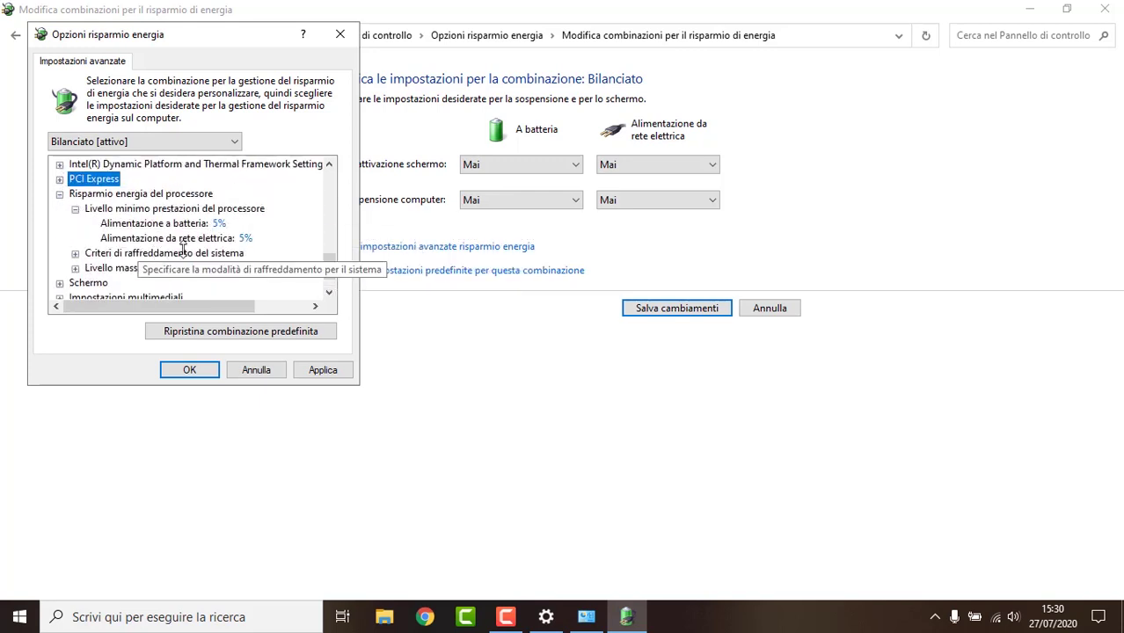
{"action": "left_click", "coordinate": [202, 238]}
{"action": "double_click", "coordinate": [274, 239]}
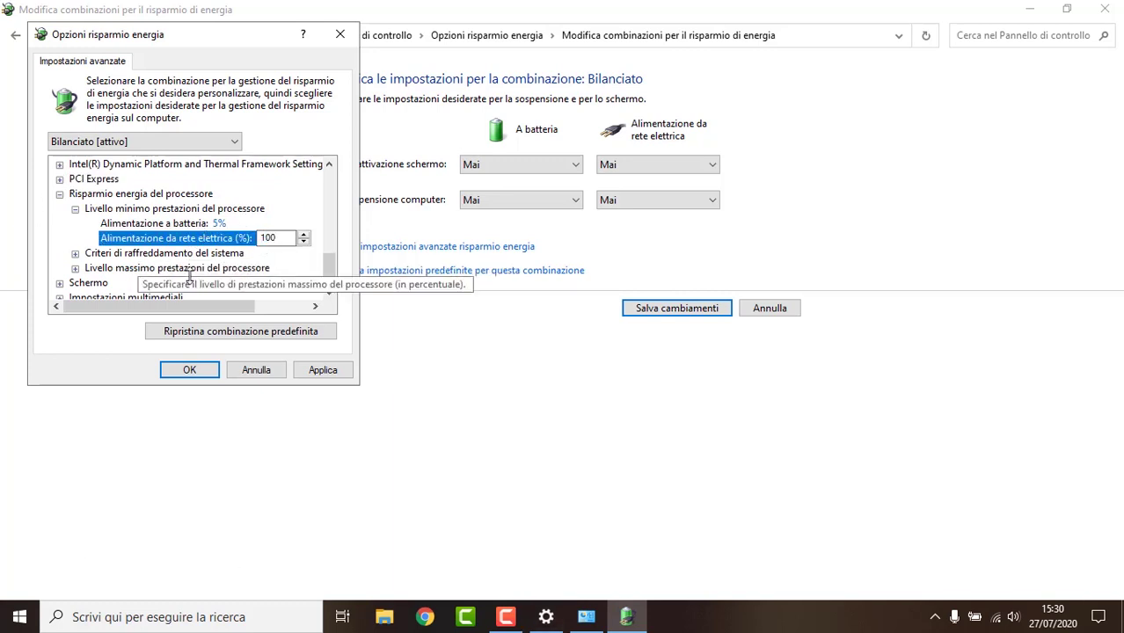
{"action": "left_click", "coordinate": [76, 253]}
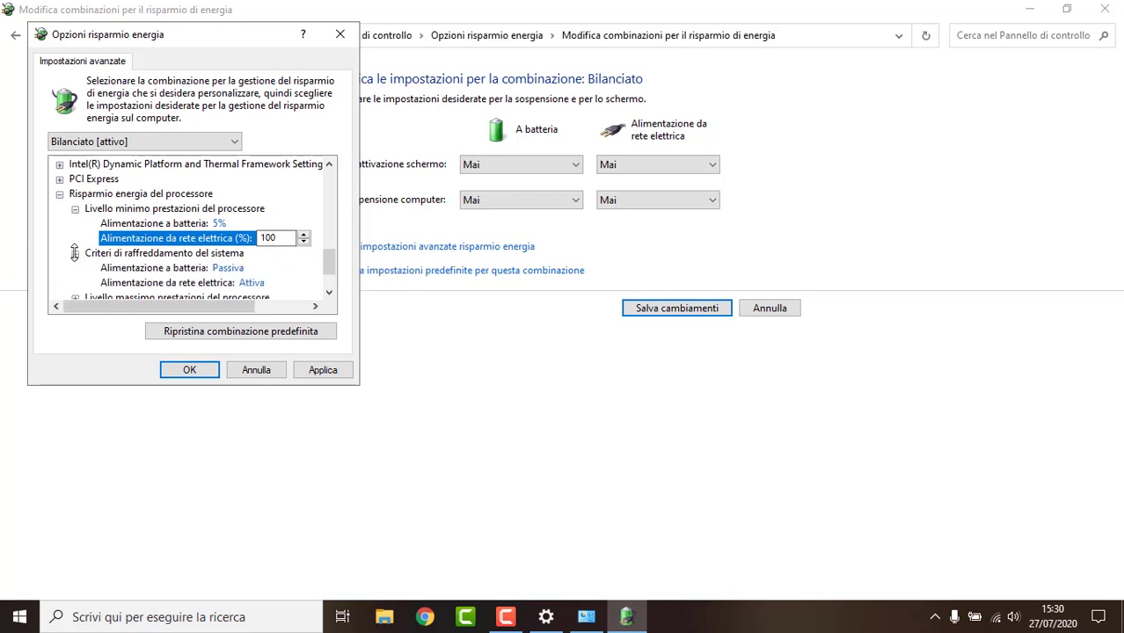
{"action": "scroll", "coordinate": [175, 255], "scroll_direction": "down", "scroll_amount": 1}
{"action": "left_click", "coordinate": [248, 223]}
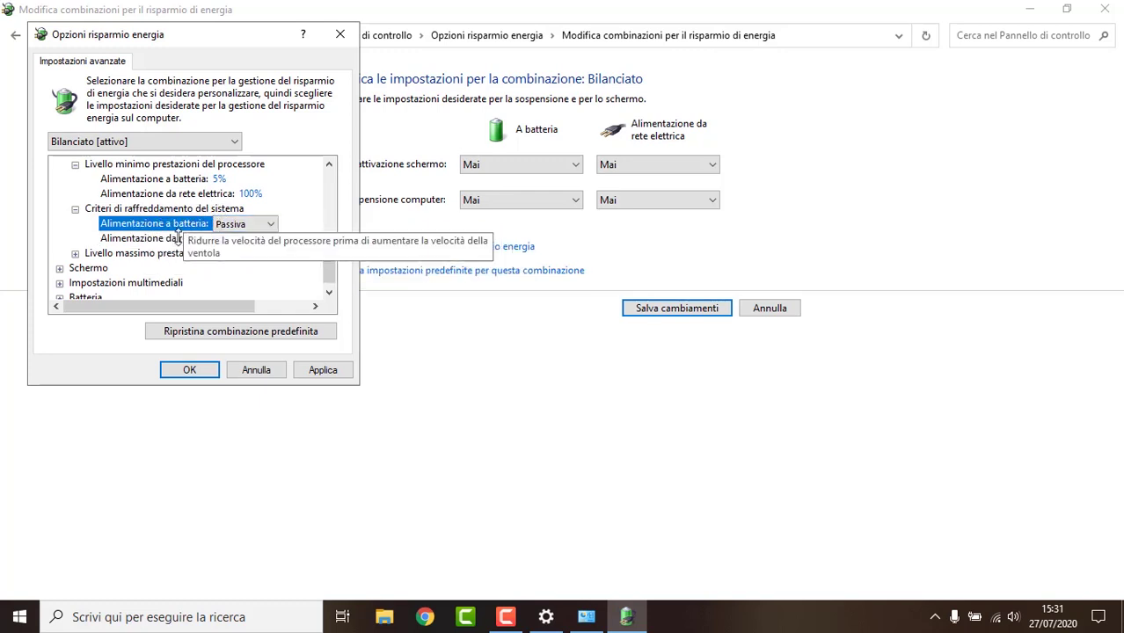
{"action": "left_click", "coordinate": [75, 252]}
{"action": "scroll", "coordinate": [211, 189], "scroll_direction": "down", "scroll_amount": 1}
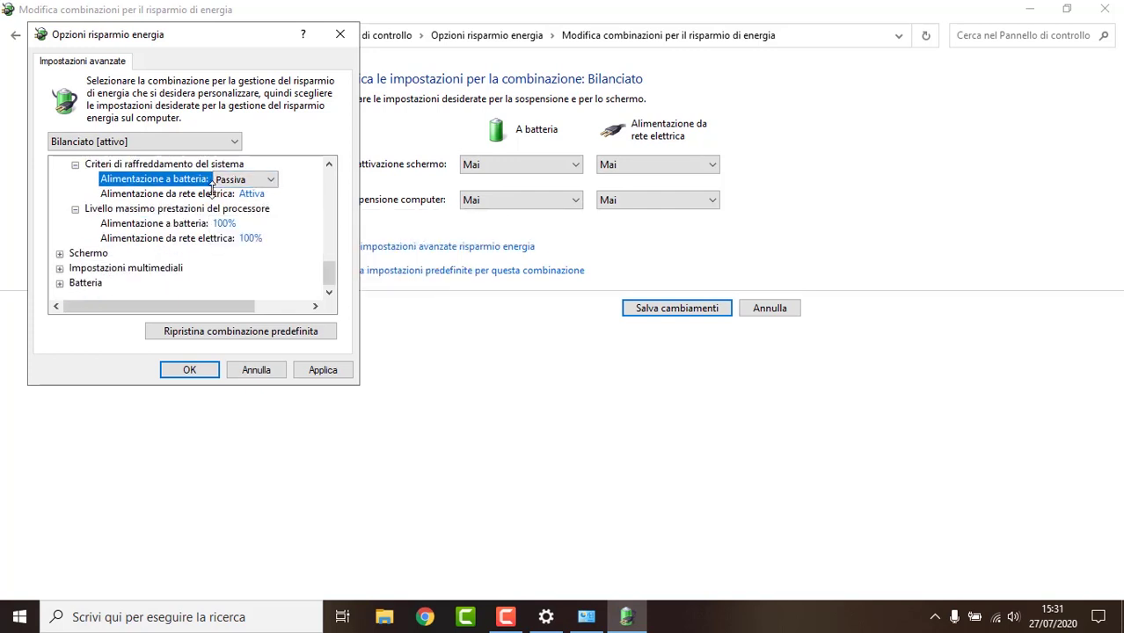
{"action": "scroll", "coordinate": [74, 204], "scroll_direction": "up", "scroll_amount": 2}
{"action": "left_click", "coordinate": [58, 194]}
Set Schermo turn-off display after to 0 (never) on mains and battery.
{"action": "left_click", "coordinate": [59, 253]}
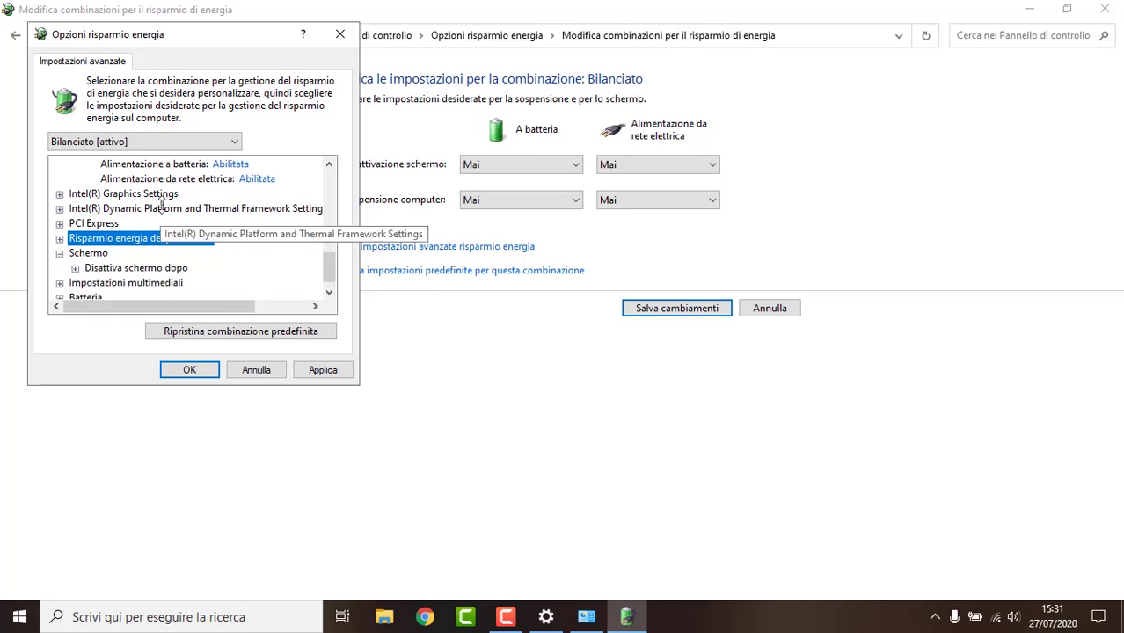
{"action": "left_click", "coordinate": [75, 268]}
{"action": "scroll", "coordinate": [242, 277], "scroll_direction": "down", "scroll_amount": 1}
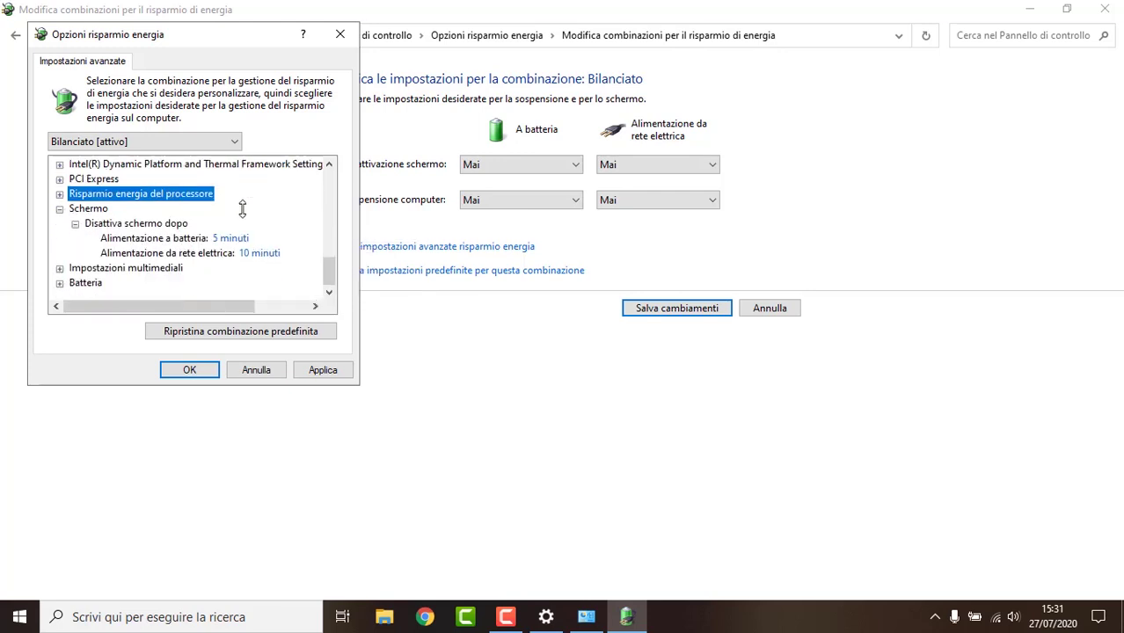
{"action": "left_click", "coordinate": [275, 253]}
{"action": "type", "text": "0"}
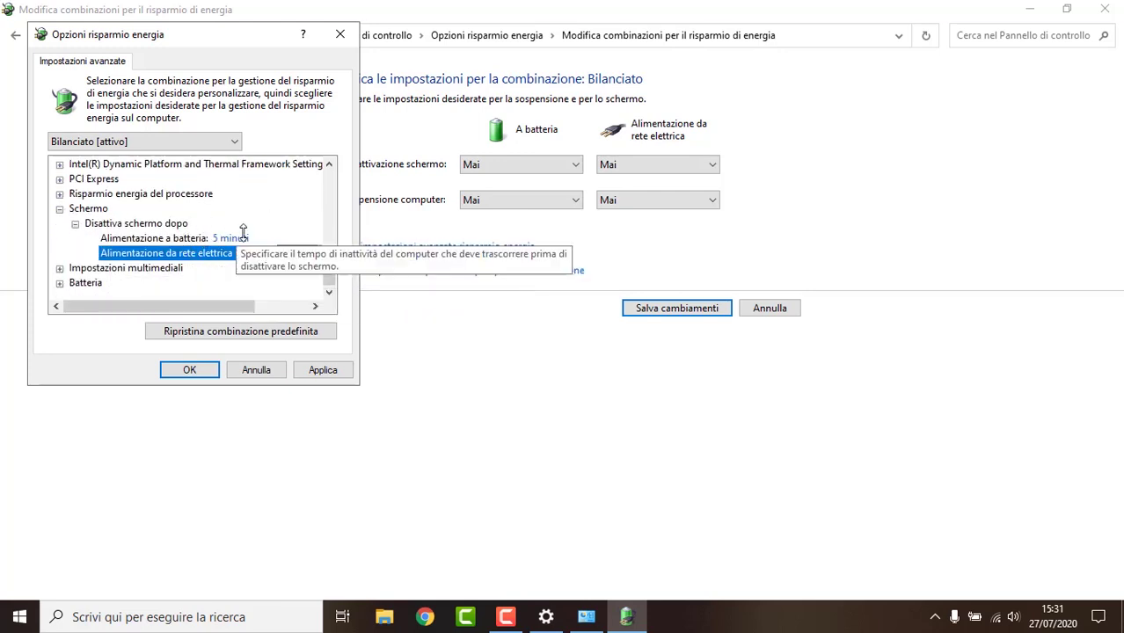
{"action": "left_click", "coordinate": [233, 237]}
{"action": "type", "text": "0"}
Collapse the Batteria, multimedia and Schermo branches and apply the advanced settings with OK.
{"action": "scroll", "coordinate": [105, 265], "scroll_direction": "down", "scroll_amount": 2}
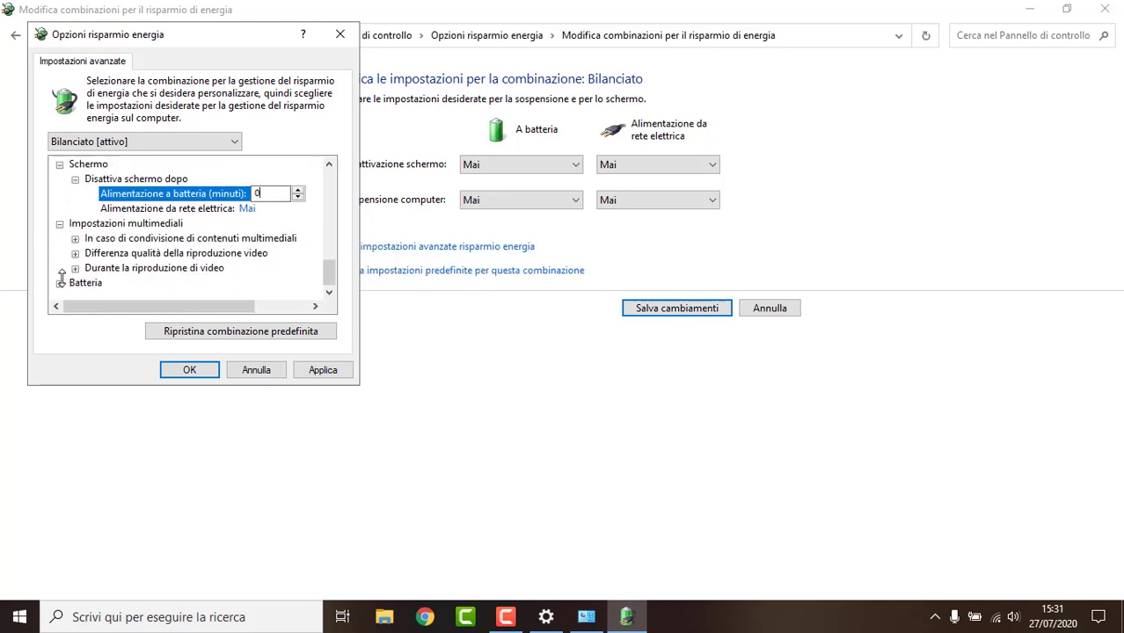
{"action": "scroll", "coordinate": [123, 230], "scroll_direction": "down", "scroll_amount": 3}
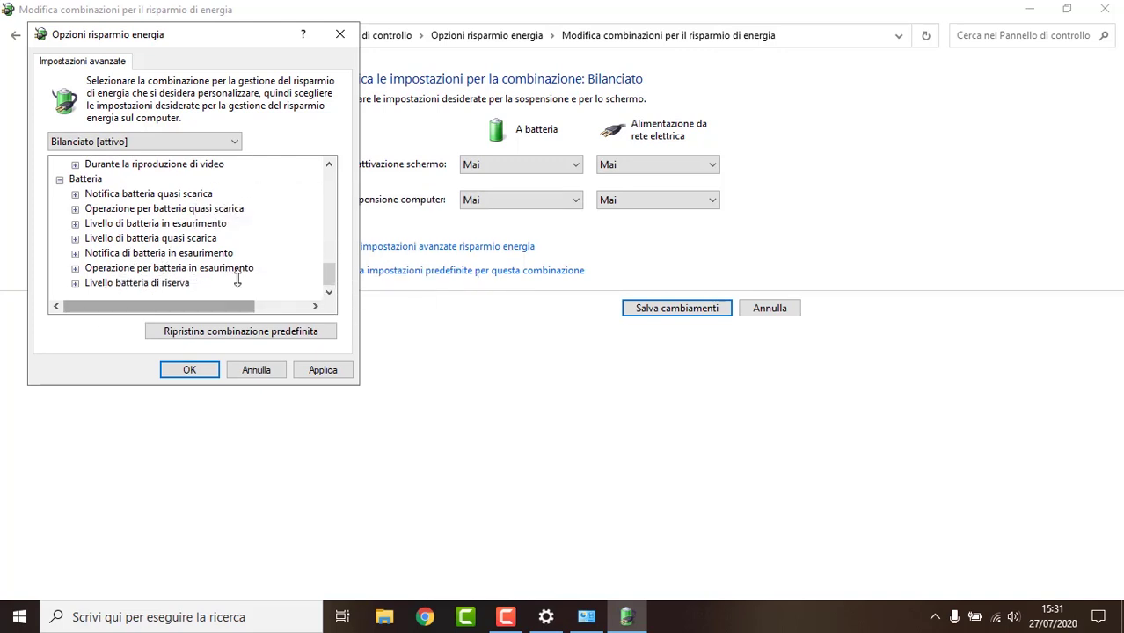
{"action": "left_click", "coordinate": [59, 178]}
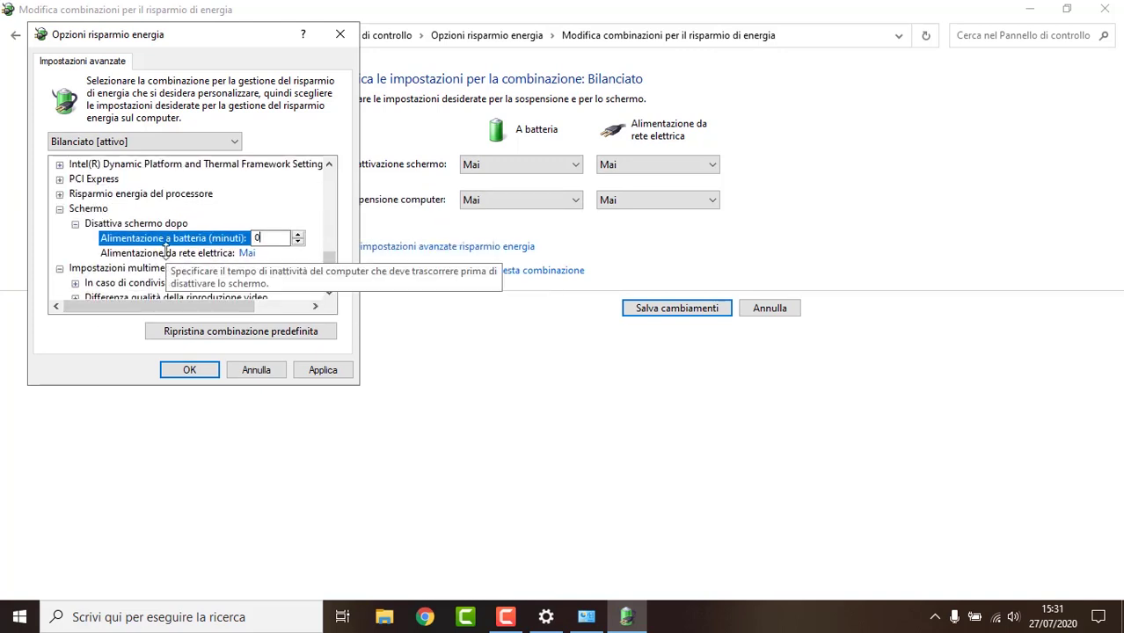
{"action": "left_click", "coordinate": [59, 222]}
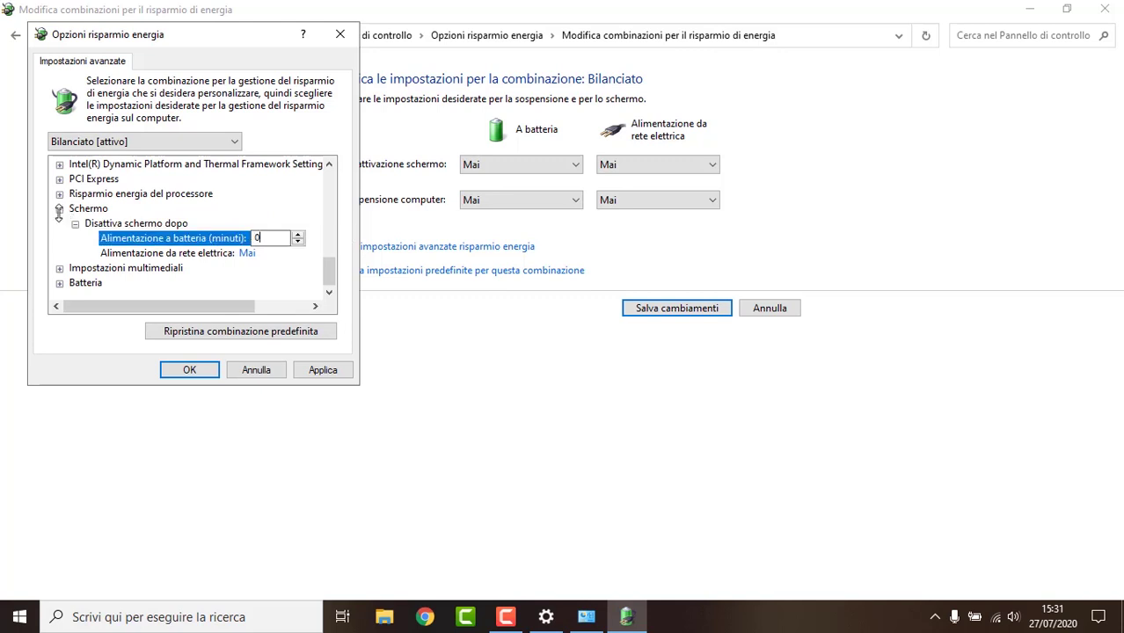
{"action": "left_click", "coordinate": [60, 209]}
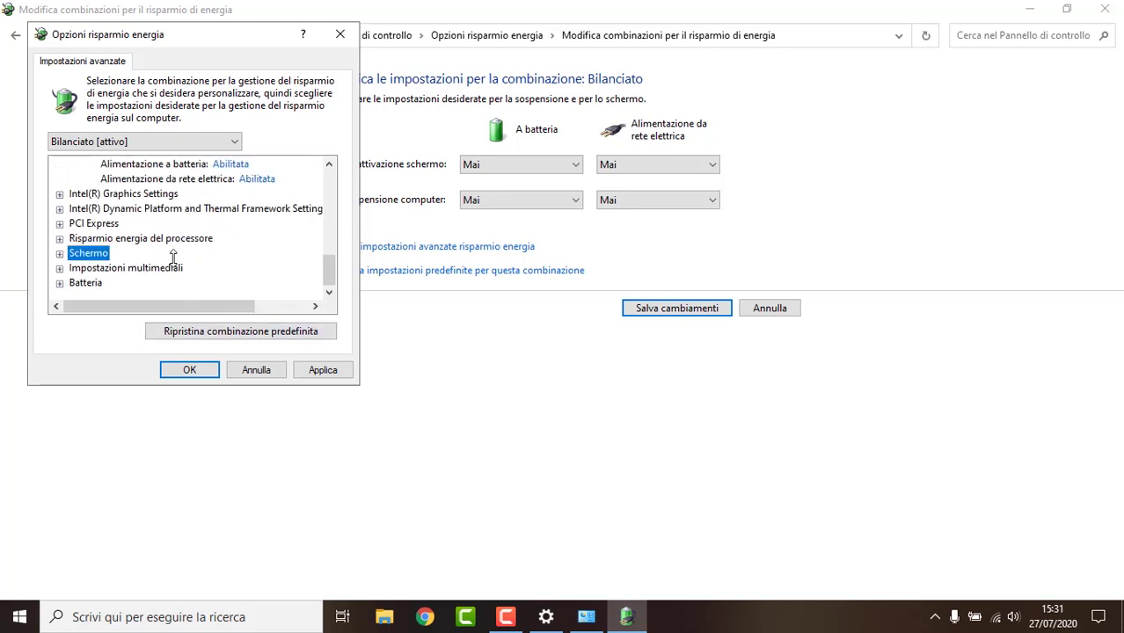
{"action": "scroll", "coordinate": [173, 256], "scroll_direction": "up", "scroll_amount": 6}
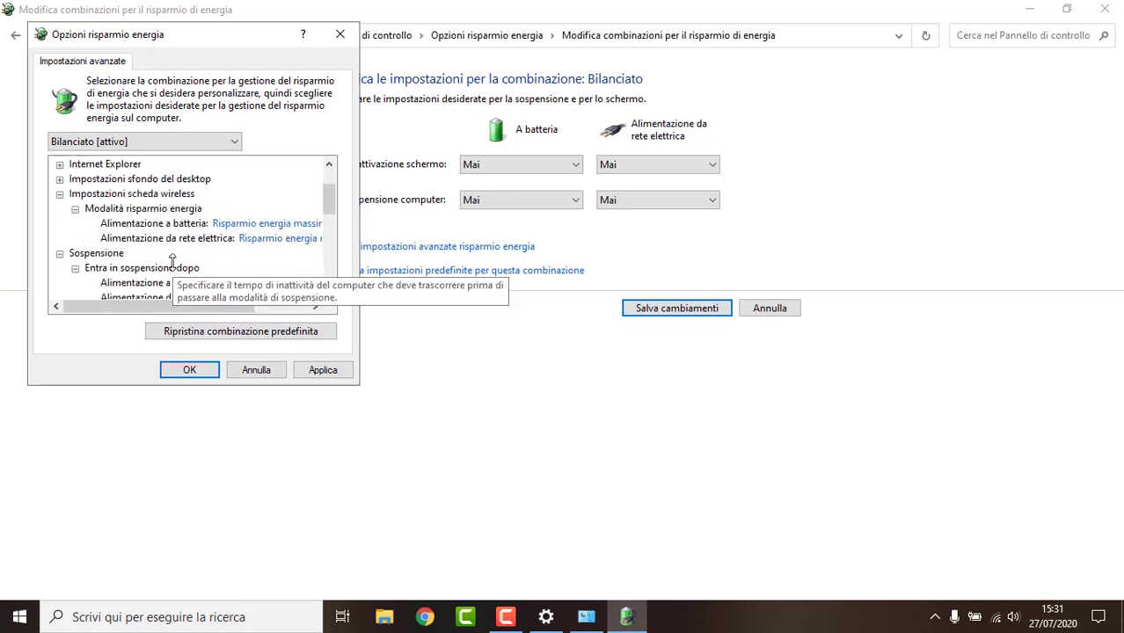
{"action": "left_click", "coordinate": [218, 376]}
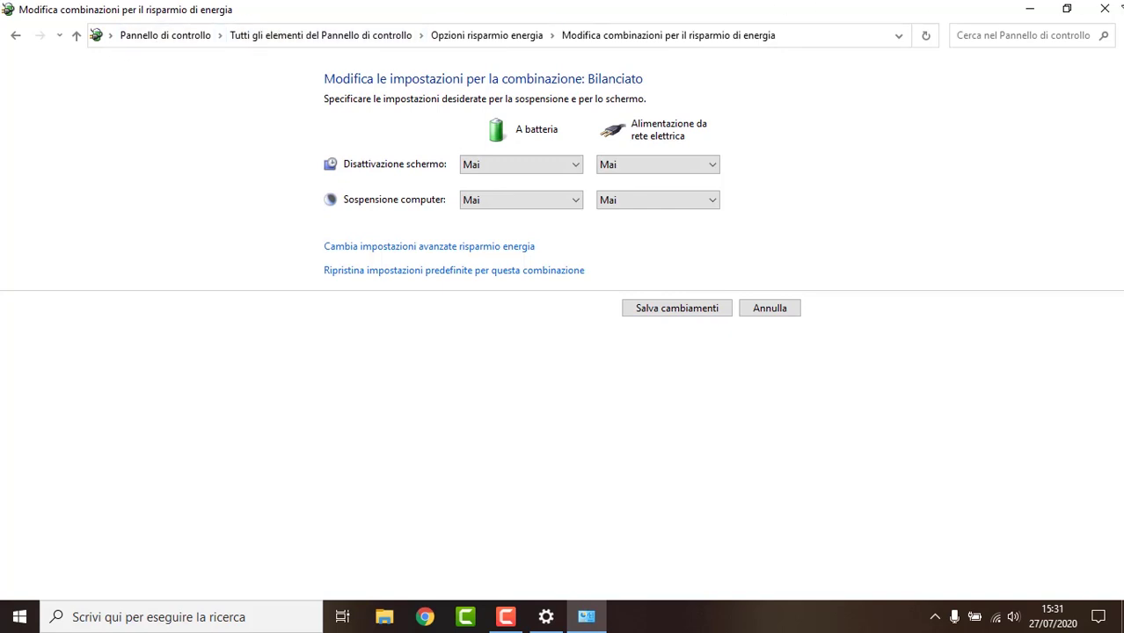
Close Control Panel and look through the Battery and Storage settings pages.
{"action": "left_click", "coordinate": [1105, 9]}
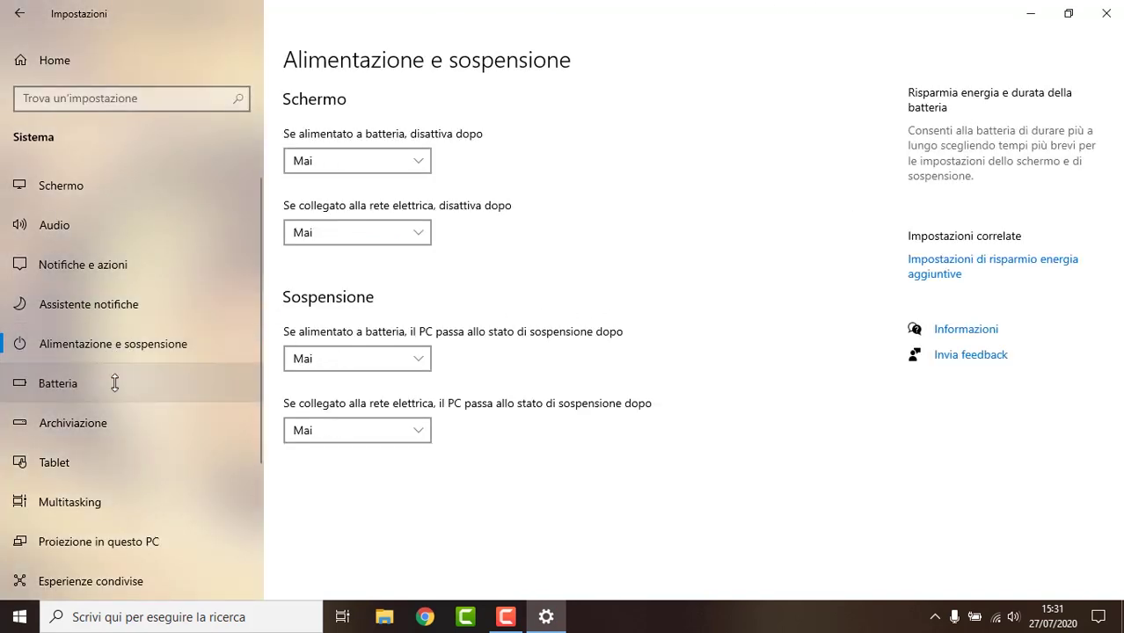
{"action": "left_click", "coordinate": [112, 380]}
{"action": "left_click", "coordinate": [92, 413]}
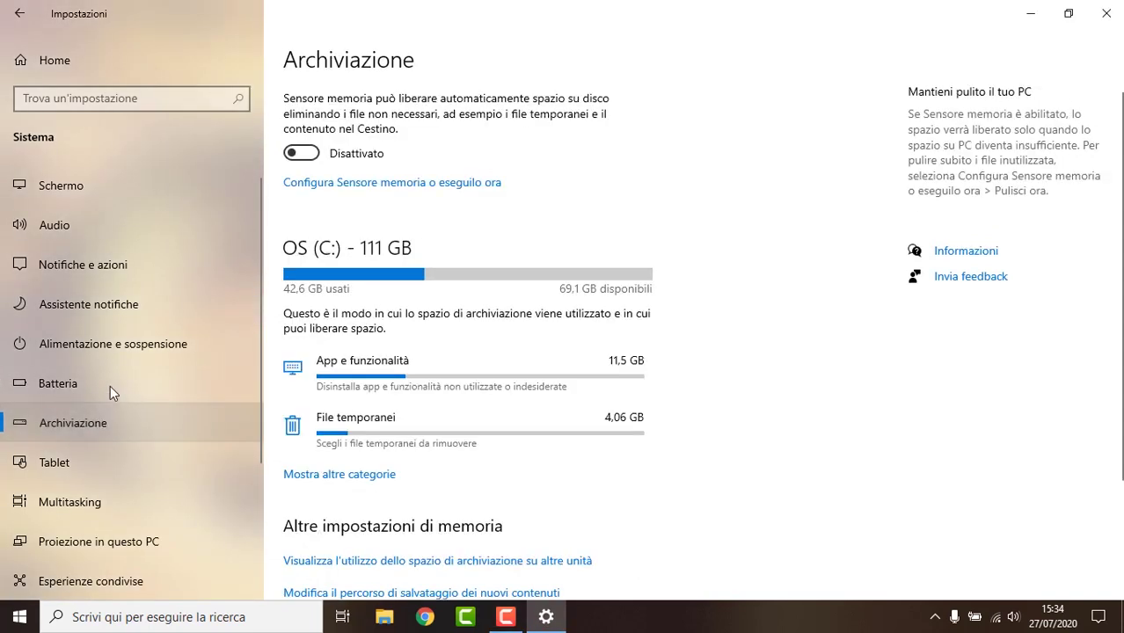
{"action": "scroll", "coordinate": [520, 257], "scroll_direction": "down", "scroll_amount": 4}
{"action": "scroll", "coordinate": [519, 268], "scroll_direction": "up", "scroll_amount": 4}
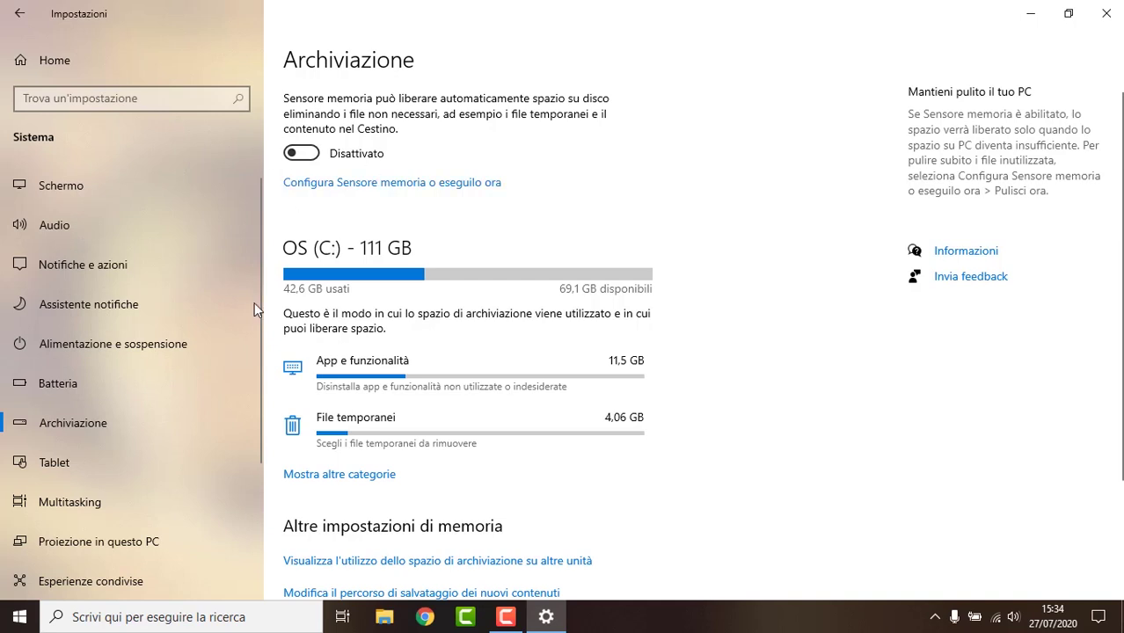
Set tablet mode to never be used at sign-in and never switch automatically.
{"action": "left_click", "coordinate": [61, 461]}
{"action": "left_click", "coordinate": [490, 125]}
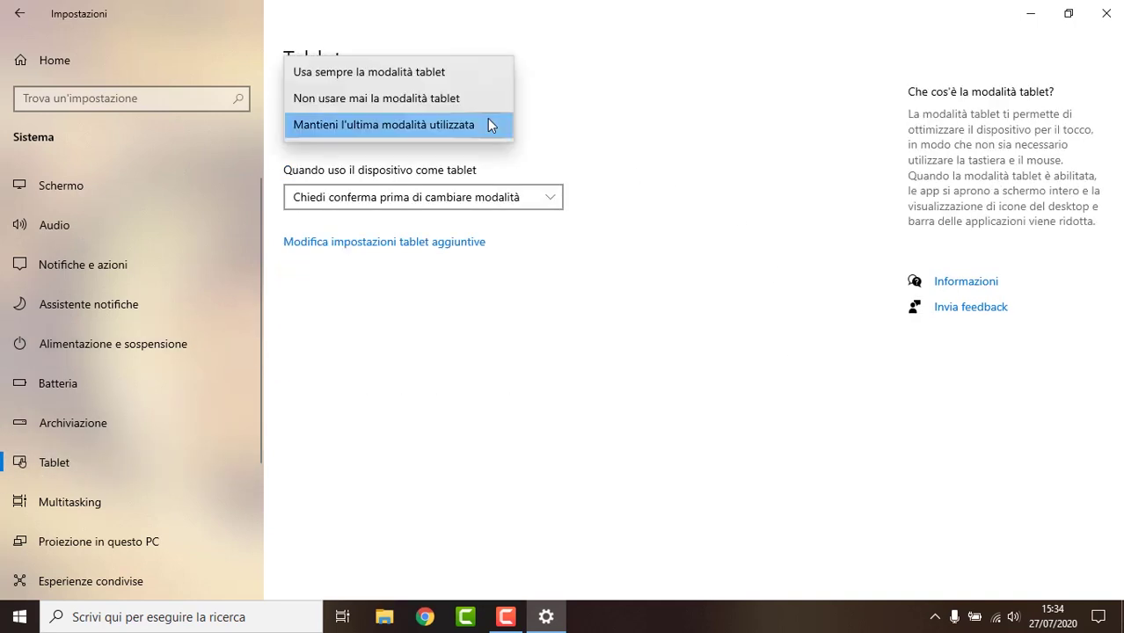
{"action": "left_click", "coordinate": [420, 103]}
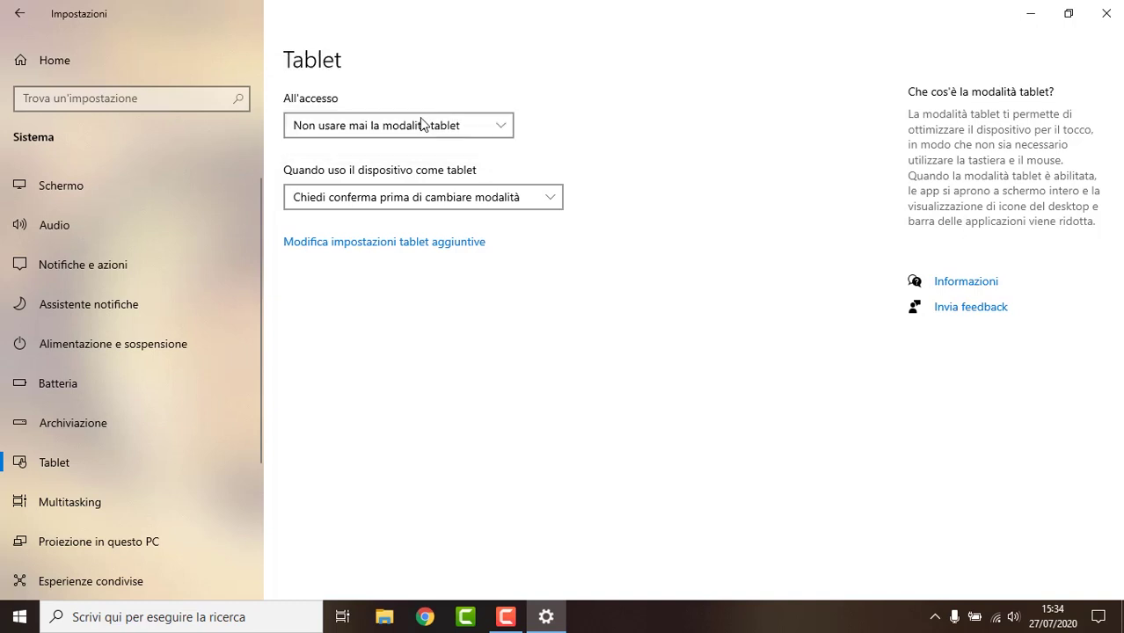
{"action": "left_click", "coordinate": [419, 200]}
{"action": "left_click", "coordinate": [408, 178]}
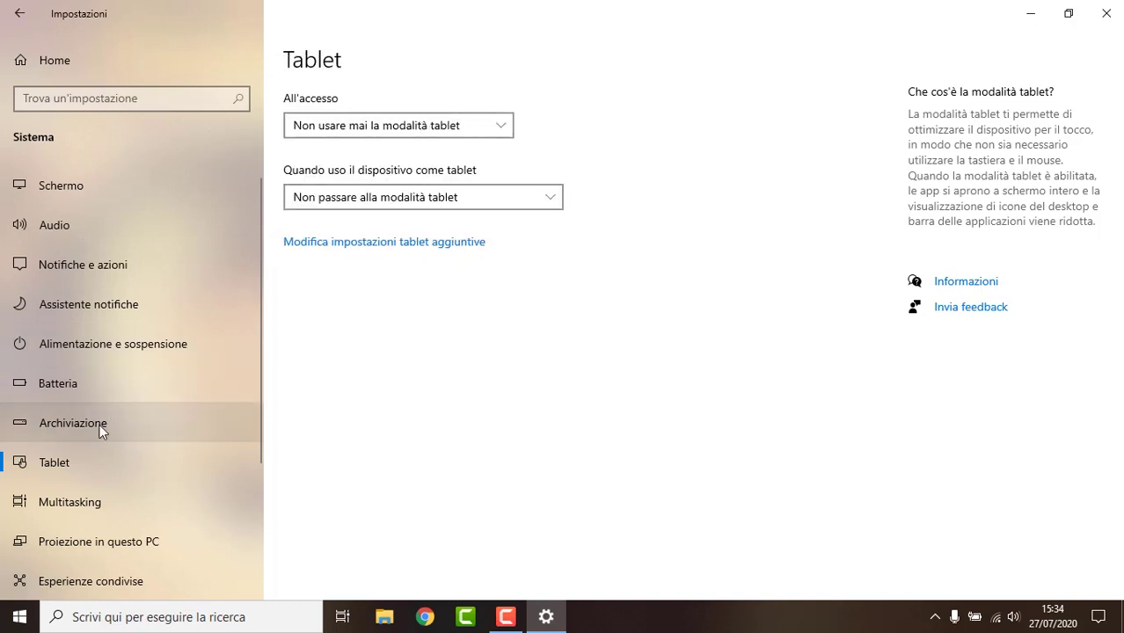
Look through the Multitasking and Projecting to this PC settings.
{"action": "left_click", "coordinate": [65, 499]}
{"action": "scroll", "coordinate": [571, 147], "scroll_direction": "down", "scroll_amount": 1}
{"action": "scroll", "coordinate": [279, 181], "scroll_direction": "up", "scroll_amount": 1}
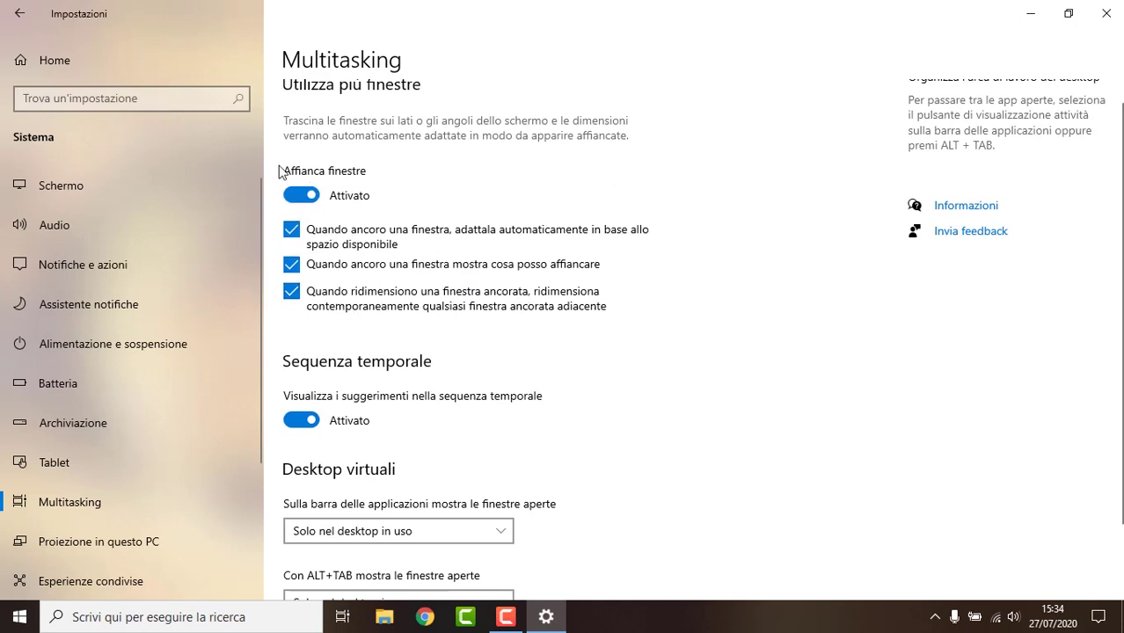
{"action": "scroll", "coordinate": [401, 342], "scroll_direction": "down", "scroll_amount": 1}
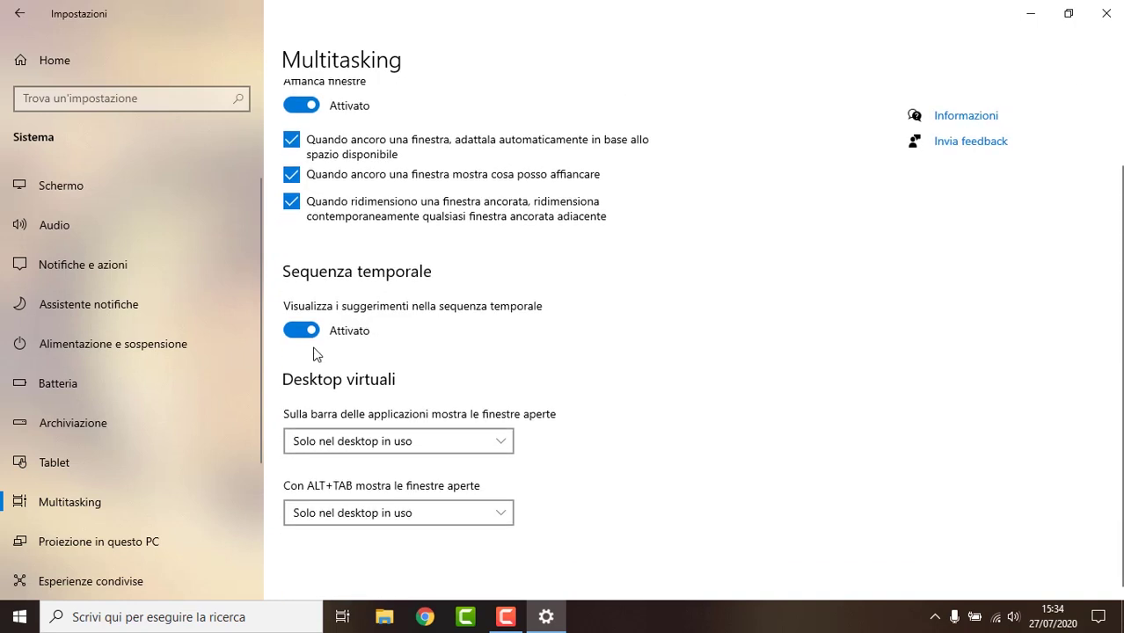
{"action": "left_click", "coordinate": [92, 538]}
{"action": "scroll", "coordinate": [417, 213], "scroll_direction": "down", "scroll_amount": 1}
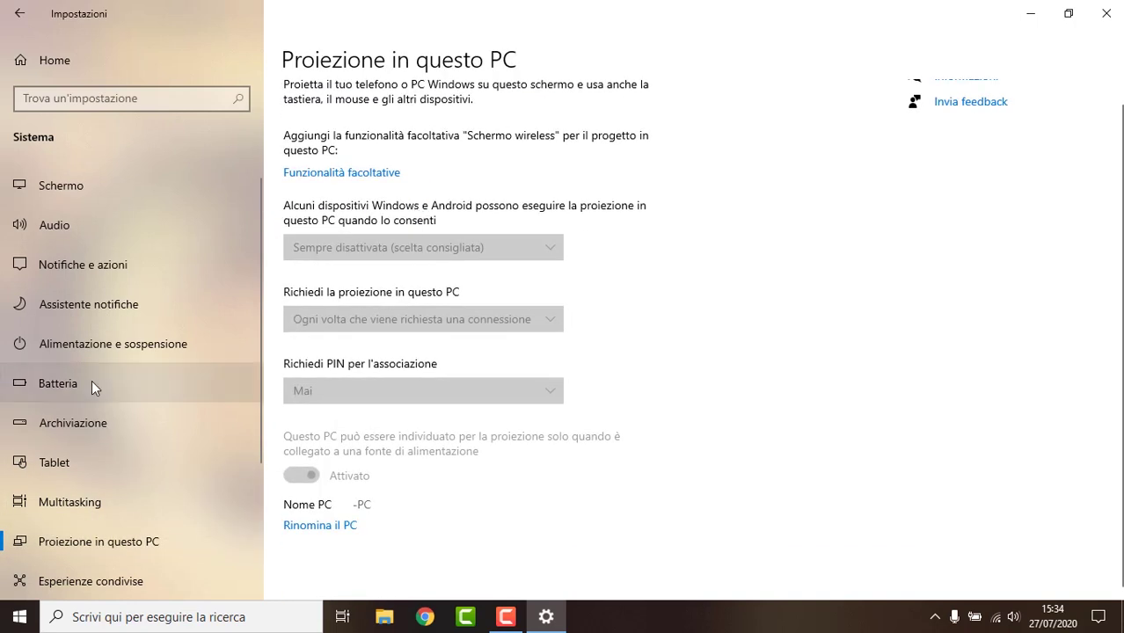
{"action": "scroll", "coordinate": [90, 383], "scroll_direction": "down", "scroll_amount": 2}
Turn off sharing across devices in Shared experiences.
{"action": "left_click", "coordinate": [88, 516]}
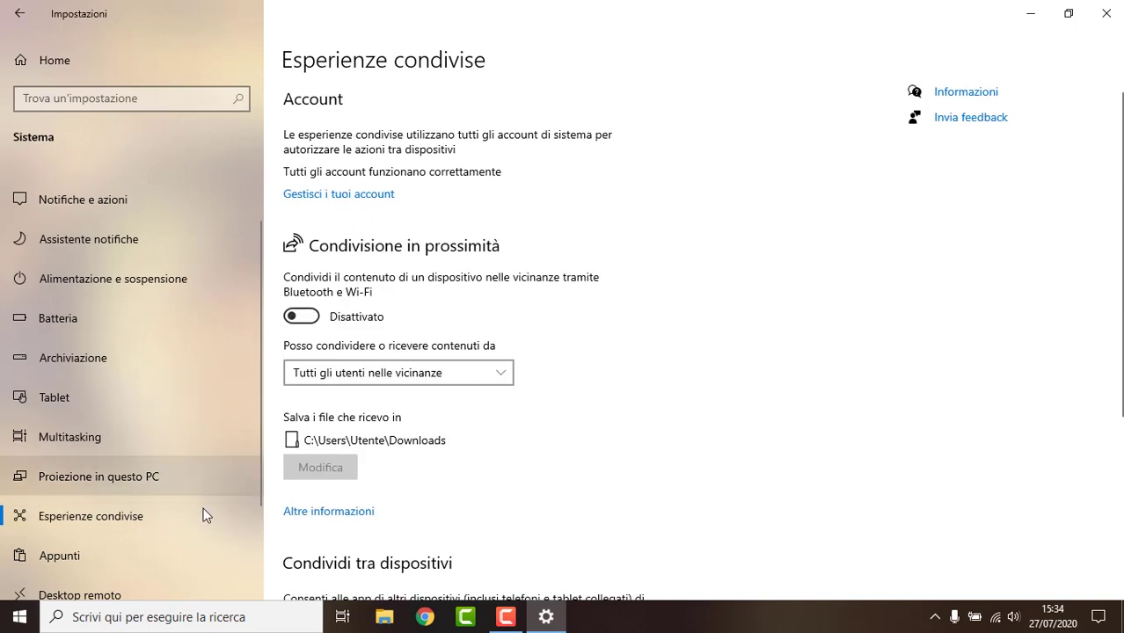
{"action": "scroll", "coordinate": [386, 271], "scroll_direction": "down", "scroll_amount": 4}
{"action": "left_click", "coordinate": [313, 328]}
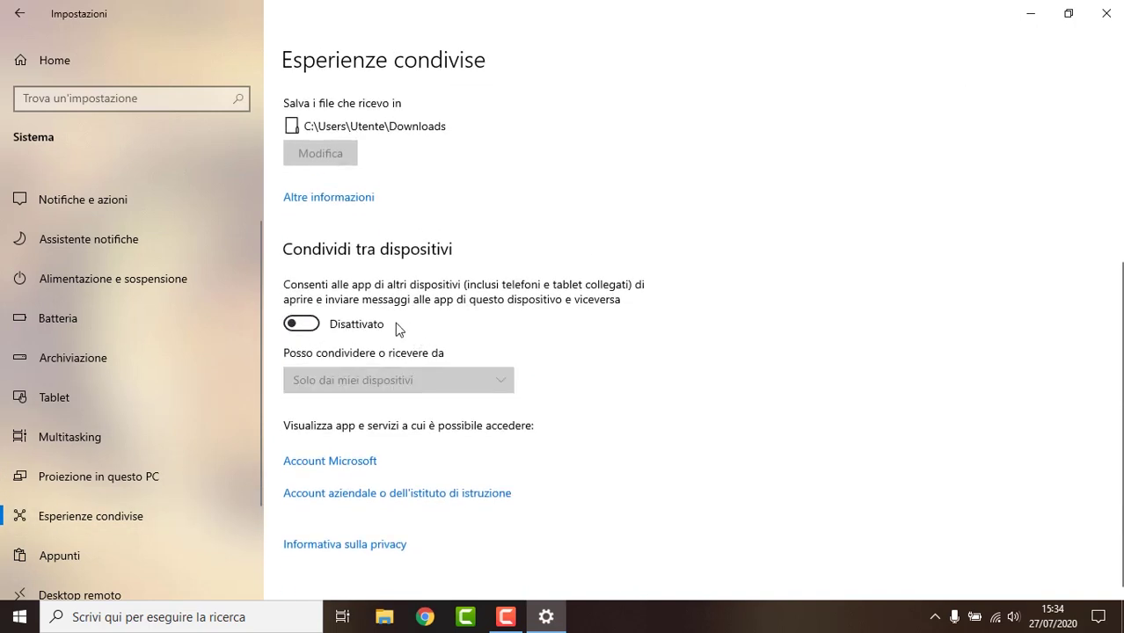
Browse the Clipboard, Remote Desktop and About pages, then go to Devices from Settings home.
{"action": "left_click", "coordinate": [49, 554]}
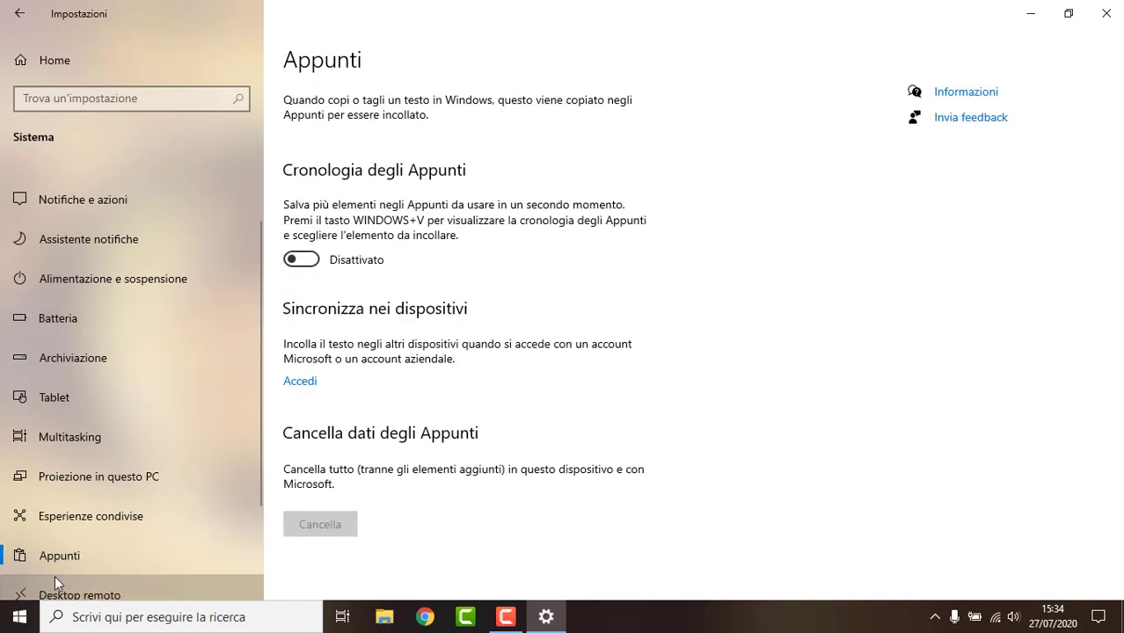
{"action": "left_click", "coordinate": [25, 595]}
{"action": "scroll", "coordinate": [218, 423], "scroll_direction": "down", "scroll_amount": 3}
{"action": "left_click", "coordinate": [173, 530]}
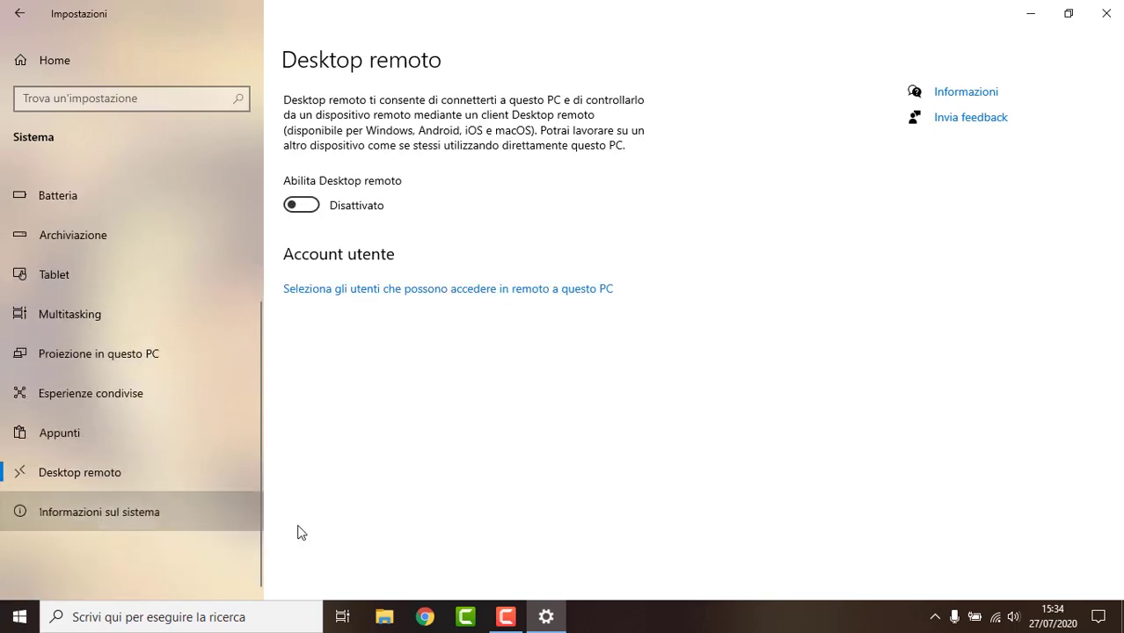
{"action": "scroll", "coordinate": [356, 338], "scroll_direction": "down", "scroll_amount": 3}
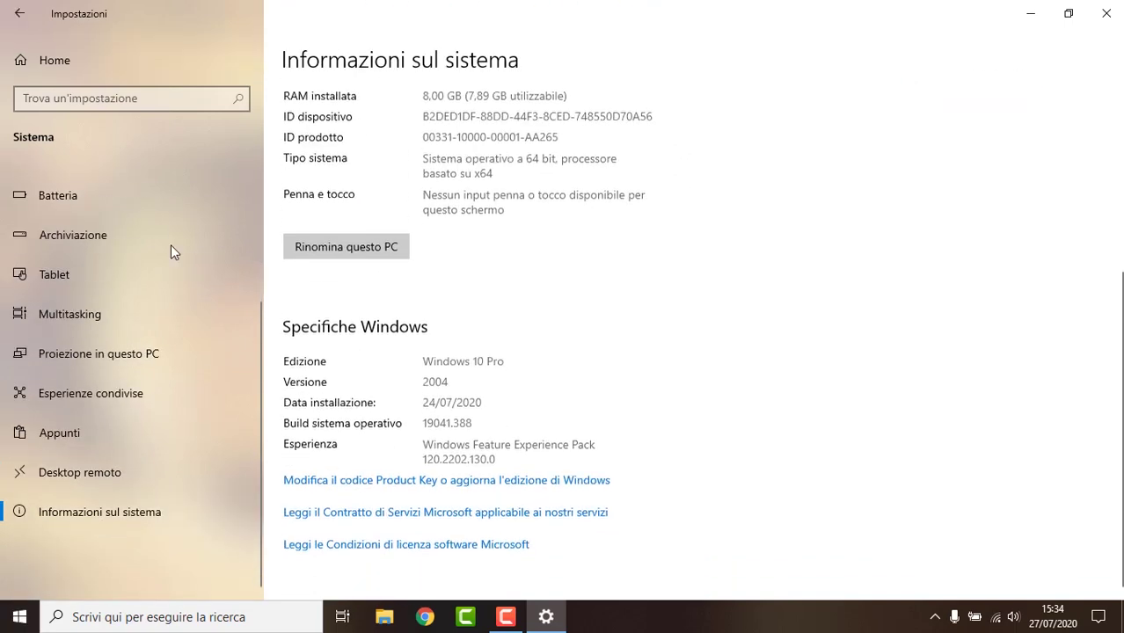
{"action": "left_click", "coordinate": [19, 13]}
{"action": "left_click", "coordinate": [351, 220]}
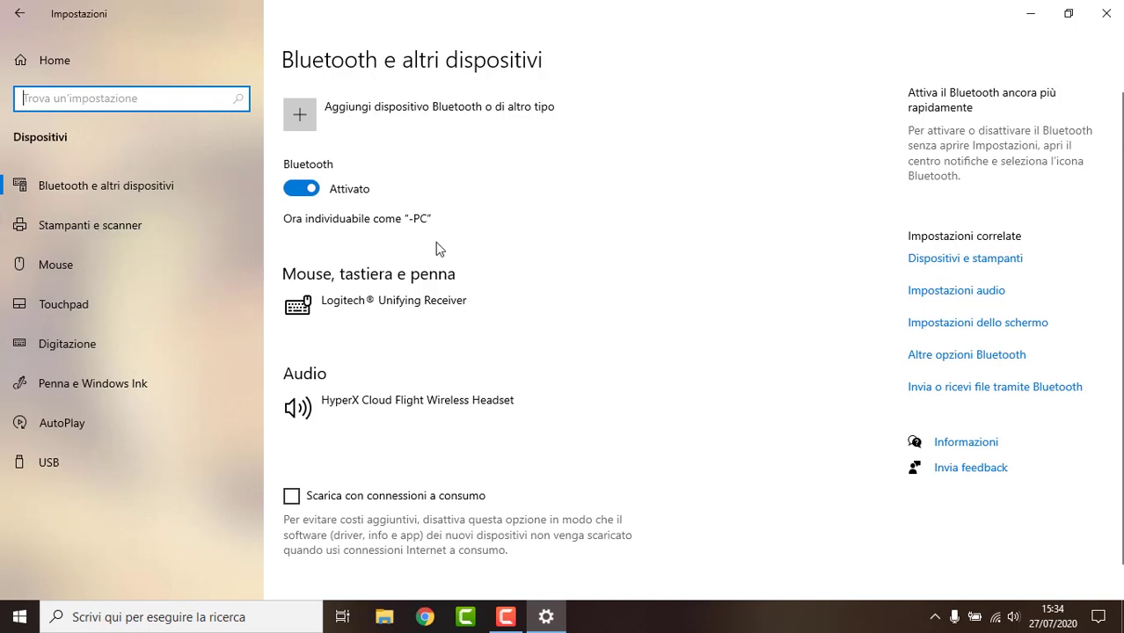
Stop Windows from managing the default printer.
{"action": "left_click", "coordinate": [79, 231]}
{"action": "left_click", "coordinate": [302, 472]}
{"action": "scroll", "coordinate": [405, 393], "scroll_direction": "down", "scroll_amount": 2}
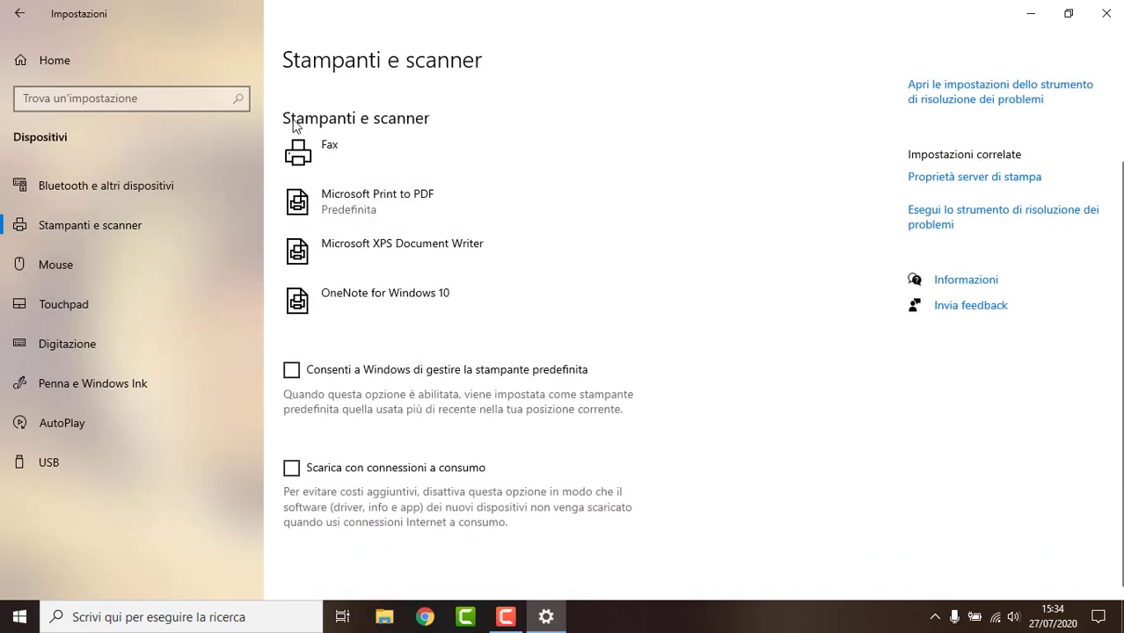
Turn off autocorrect, misspelling highlights, space after suggestions and the double-space period in Typing.
{"action": "left_click", "coordinate": [58, 265]}
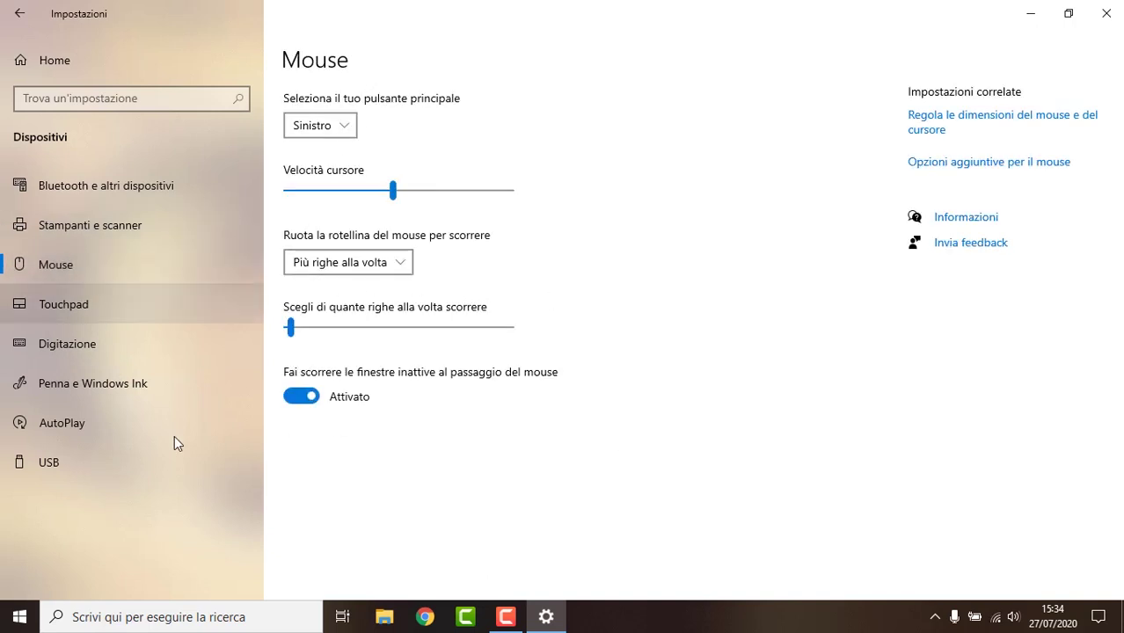
{"action": "left_click", "coordinate": [40, 305]}
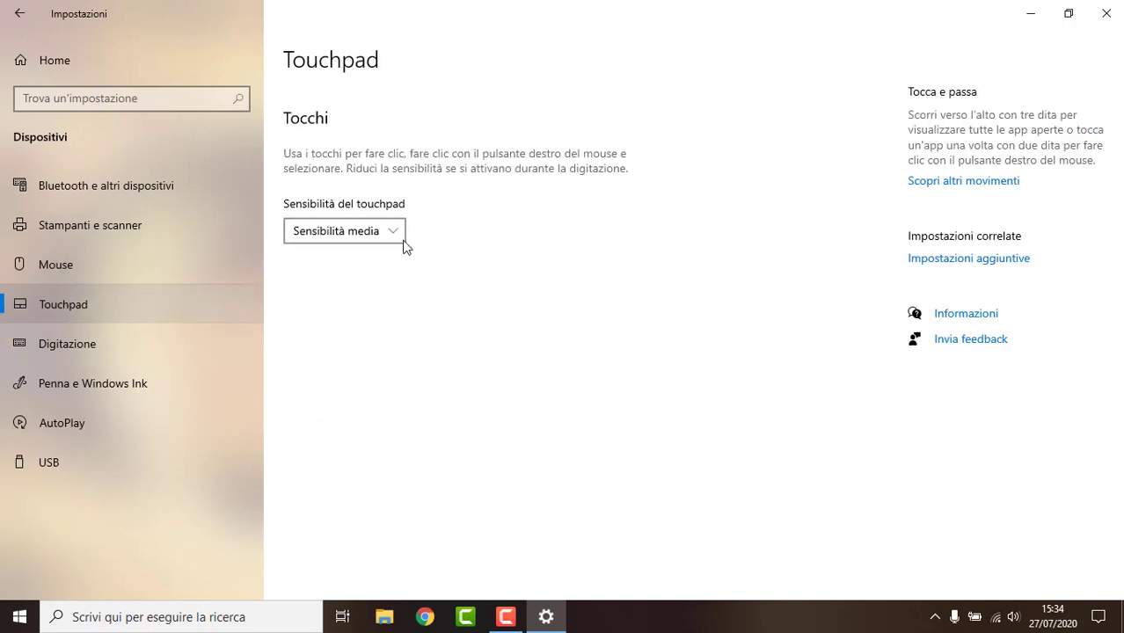
{"action": "left_click", "coordinate": [166, 341]}
{"action": "left_click", "coordinate": [308, 158]}
{"action": "left_click", "coordinate": [303, 211]}
{"action": "left_click", "coordinate": [316, 395]}
{"action": "left_click", "coordinate": [304, 442]}
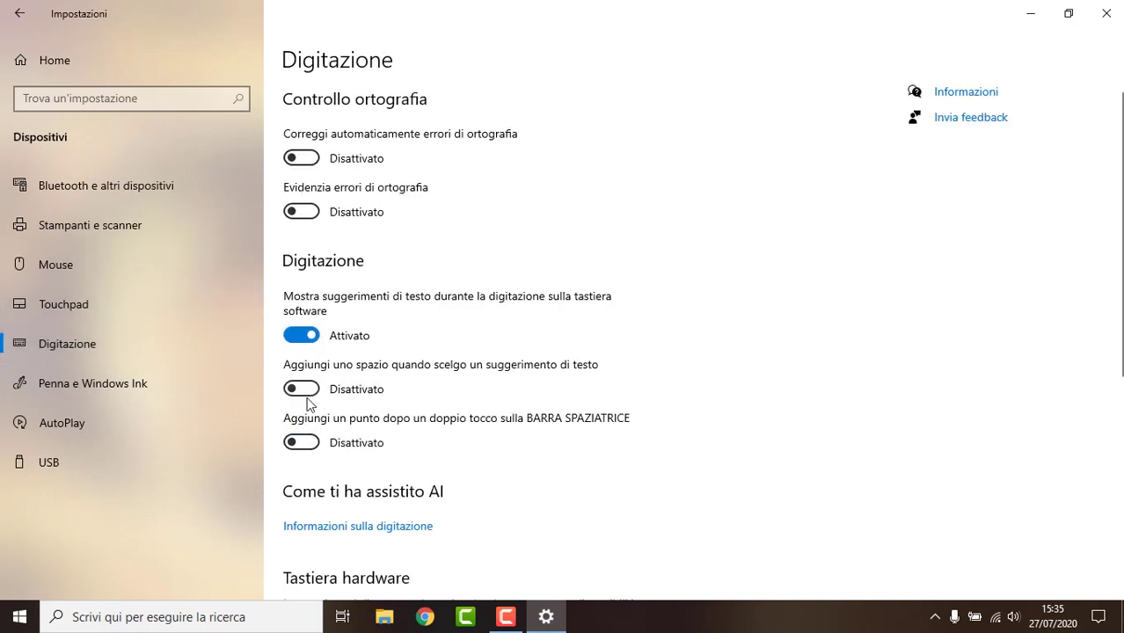
{"action": "scroll", "coordinate": [305, 346], "scroll_direction": "down", "scroll_amount": 5}
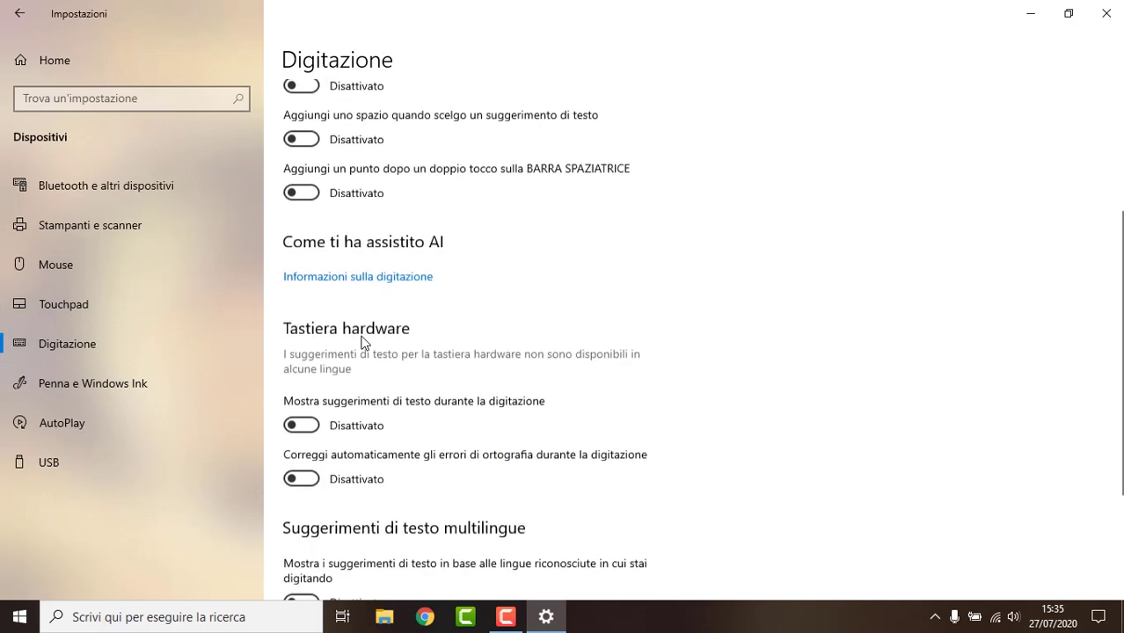
Switch AutoPlay off for all media and devices.
{"action": "left_click", "coordinate": [53, 383]}
{"action": "left_click", "coordinate": [46, 427]}
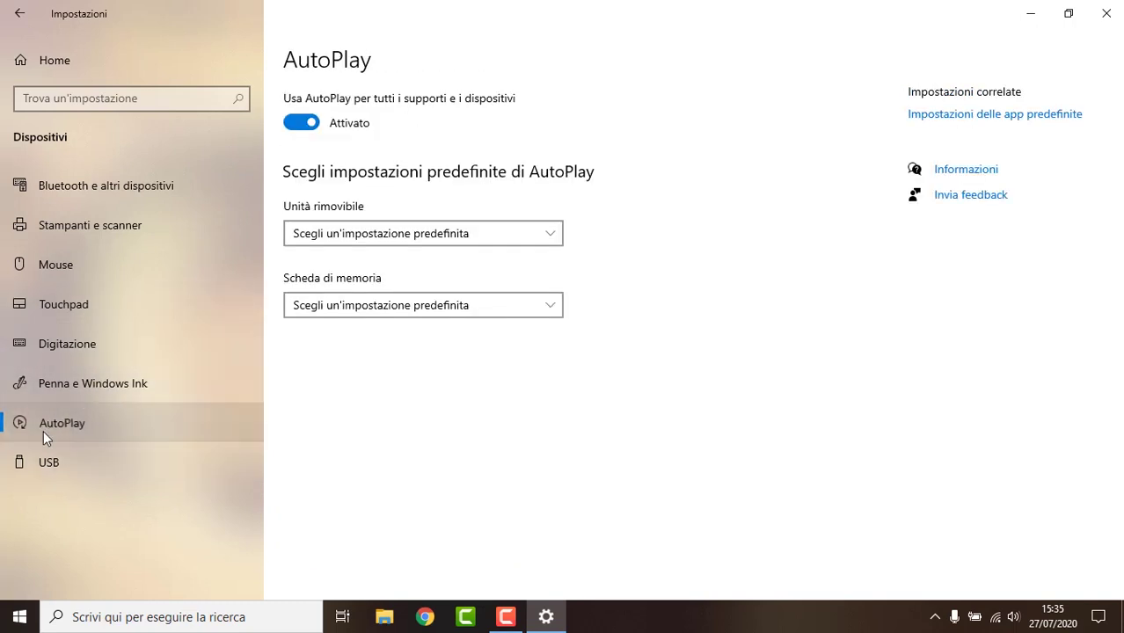
{"action": "left_click", "coordinate": [336, 126]}
{"action": "left_click", "coordinate": [146, 444]}
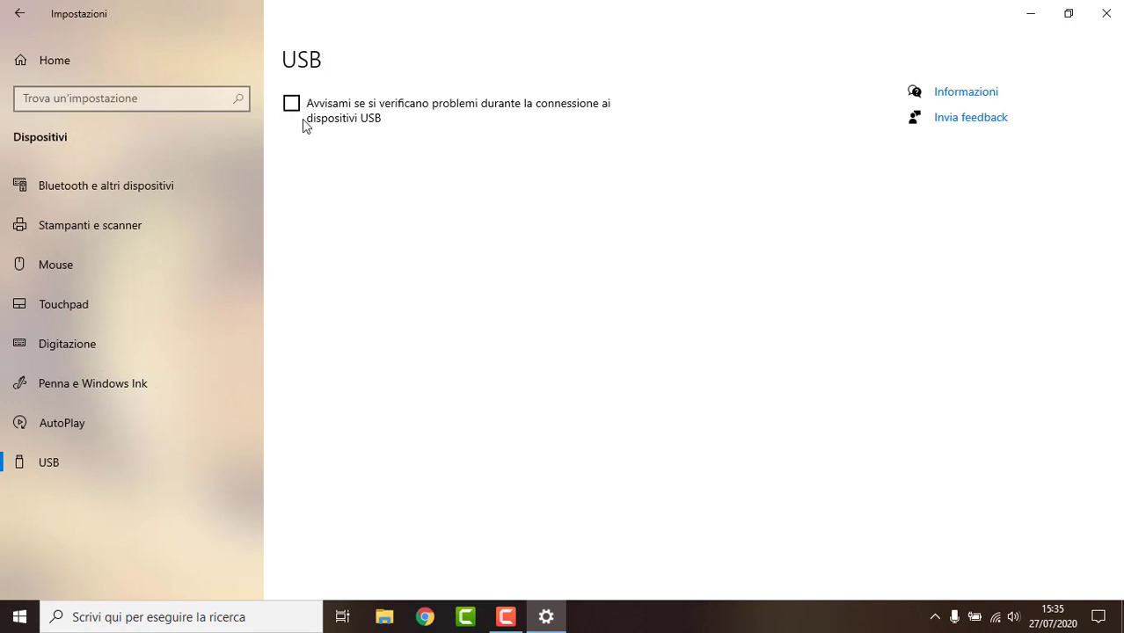
Turn off Hotspot 2.0 online registration in the Wi-Fi settings.
{"action": "left_click", "coordinate": [12, 11]}
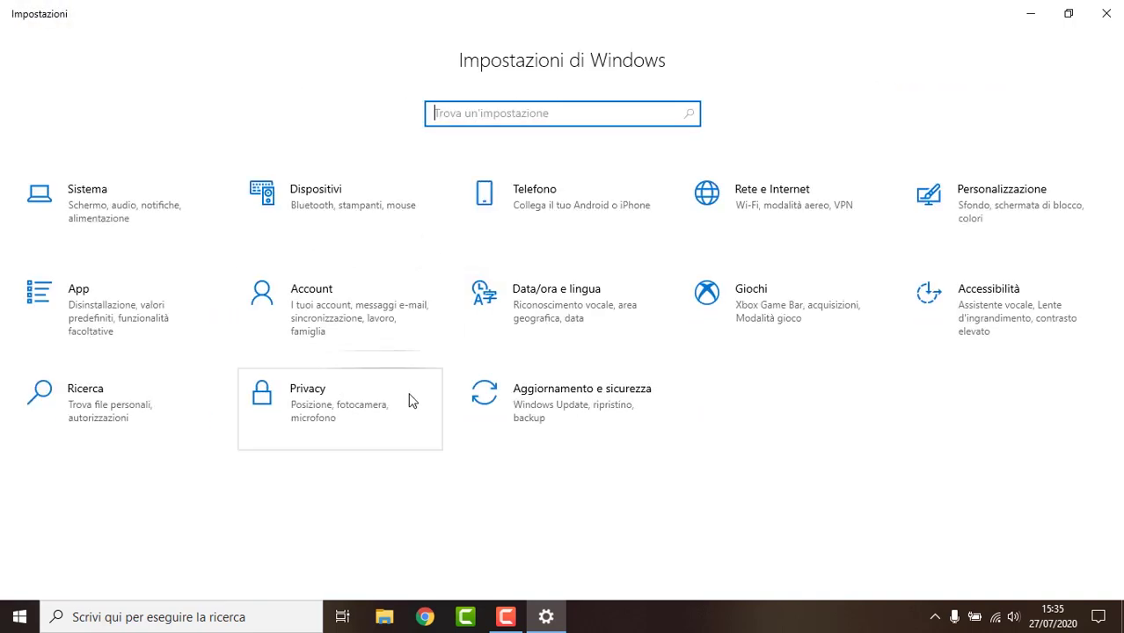
{"action": "left_click", "coordinate": [493, 220]}
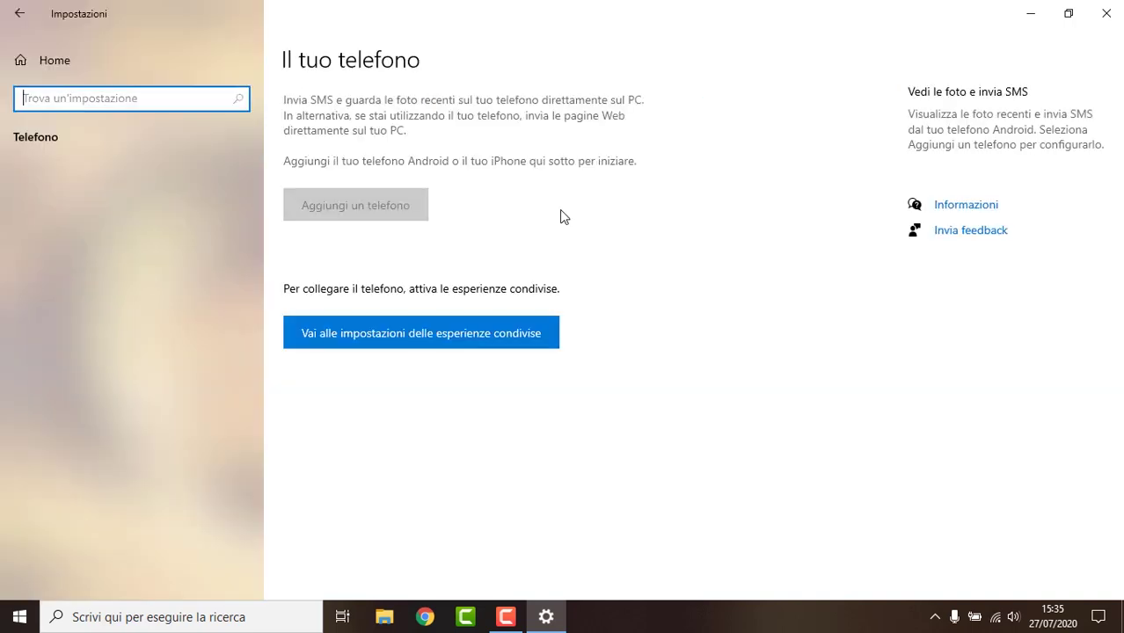
{"action": "left_click", "coordinate": [4, 15]}
{"action": "left_click", "coordinate": [792, 205]}
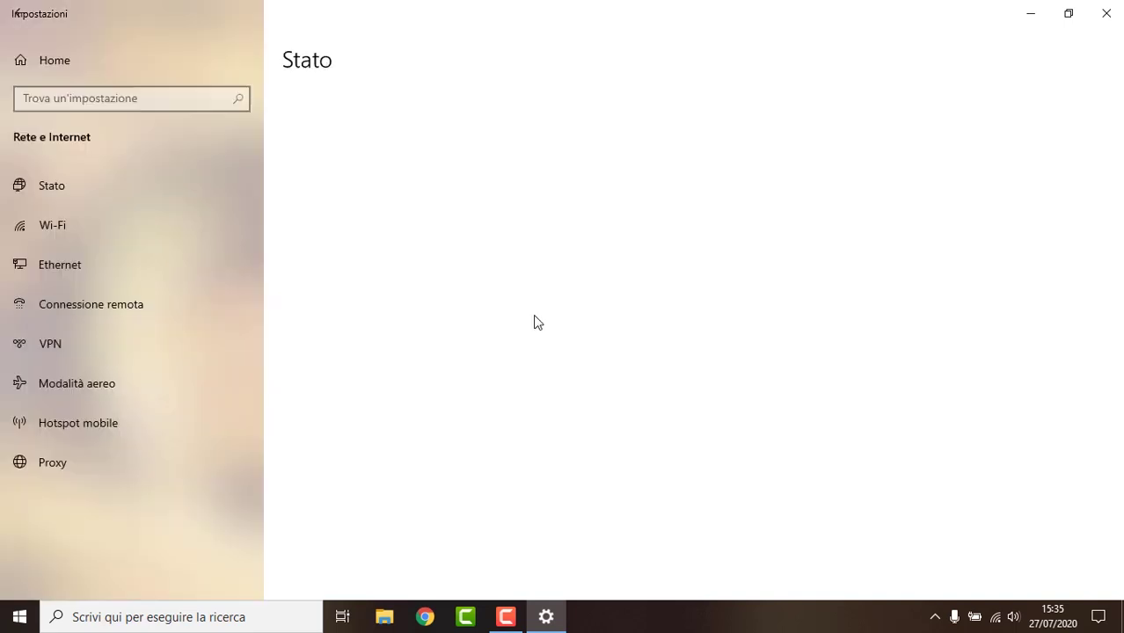
{"action": "left_click", "coordinate": [154, 243]}
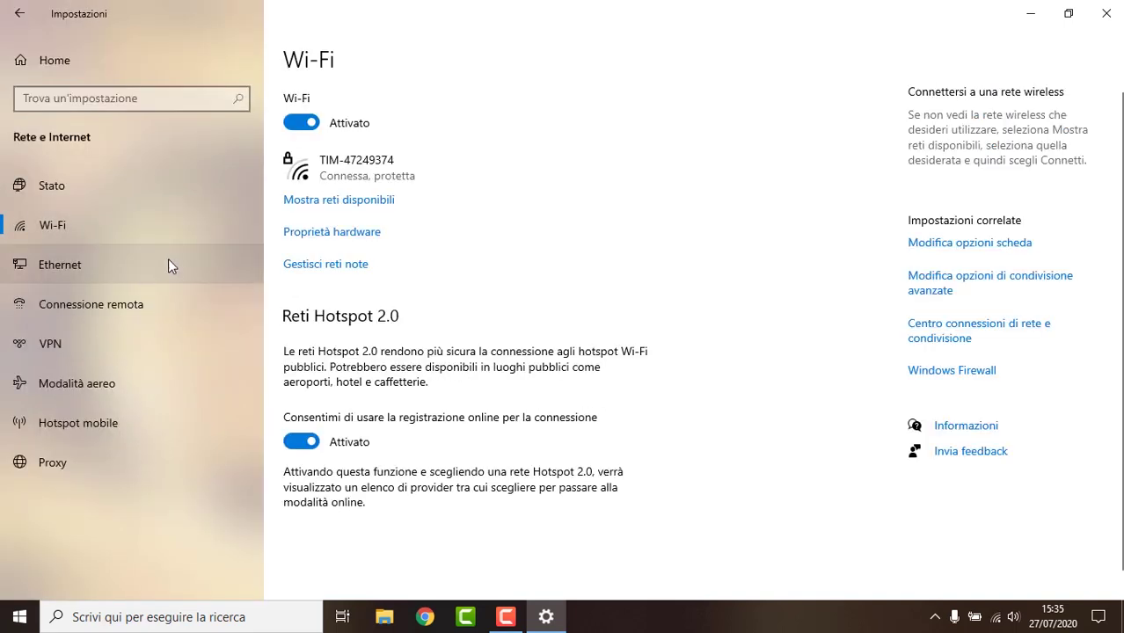
{"action": "left_click", "coordinate": [150, 275]}
{"action": "left_click", "coordinate": [138, 226]}
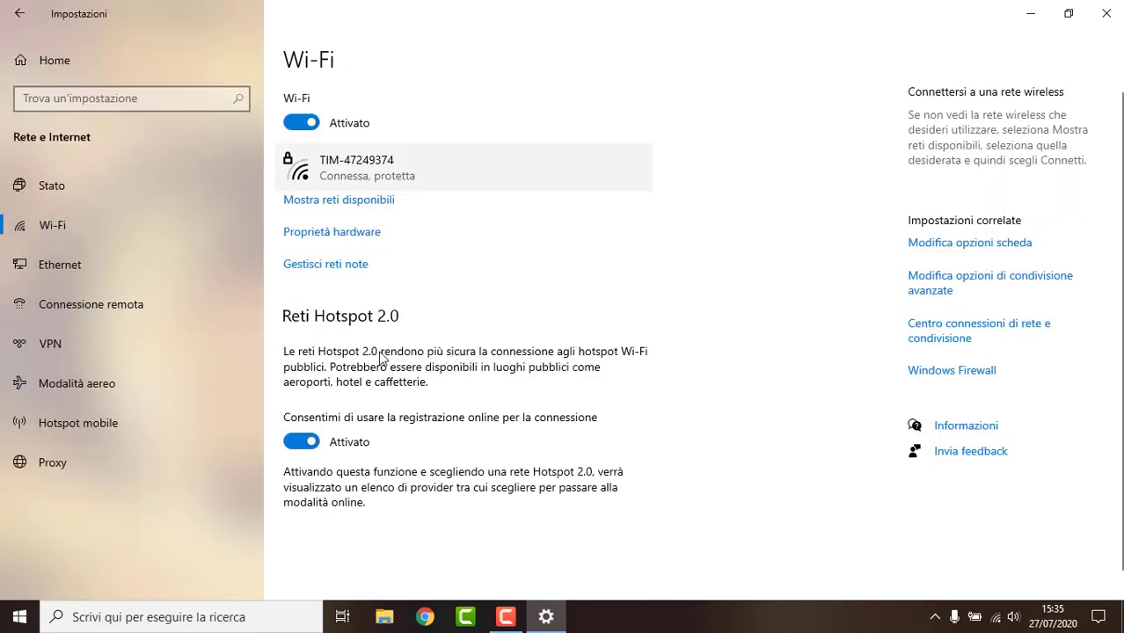
{"action": "left_click", "coordinate": [318, 445]}
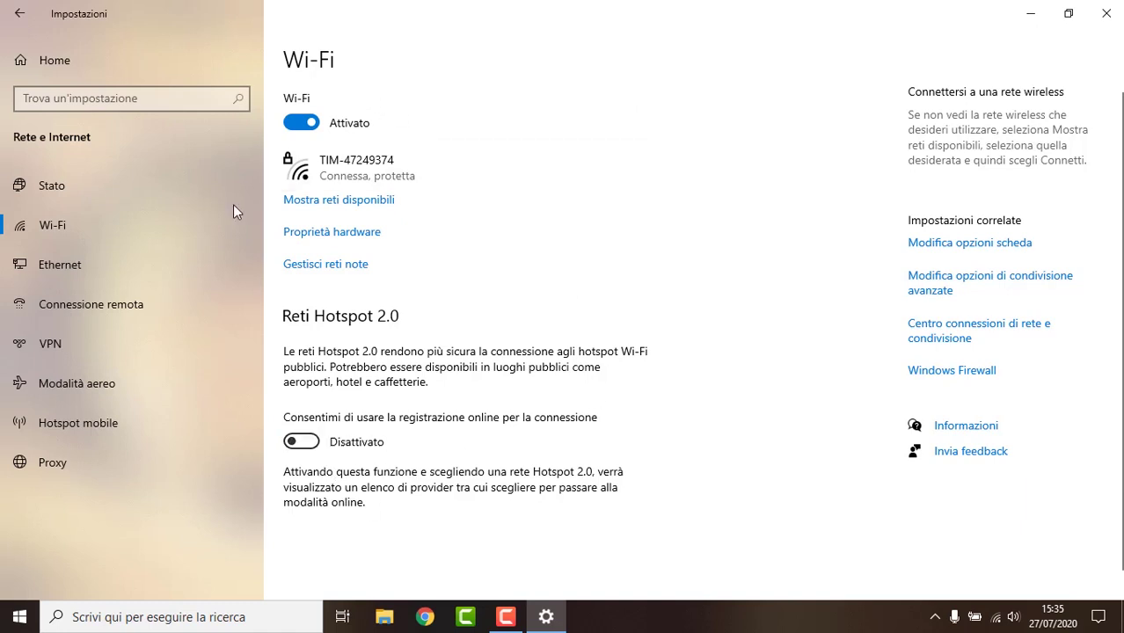
Turn off VPN while roaming, then look over airplane mode, mobile hotspot and proxy pages.
{"action": "left_click", "coordinate": [60, 279]}
{"action": "left_click", "coordinate": [117, 305]}
{"action": "left_click", "coordinate": [118, 348]}
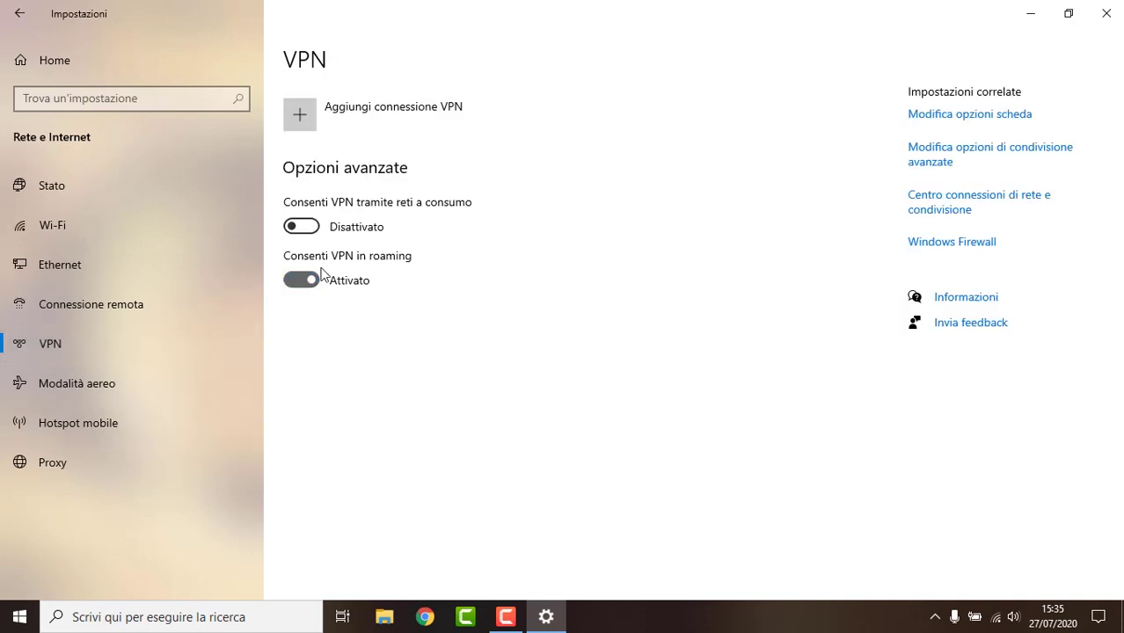
{"action": "left_click", "coordinate": [322, 277]}
{"action": "left_click", "coordinate": [88, 383]}
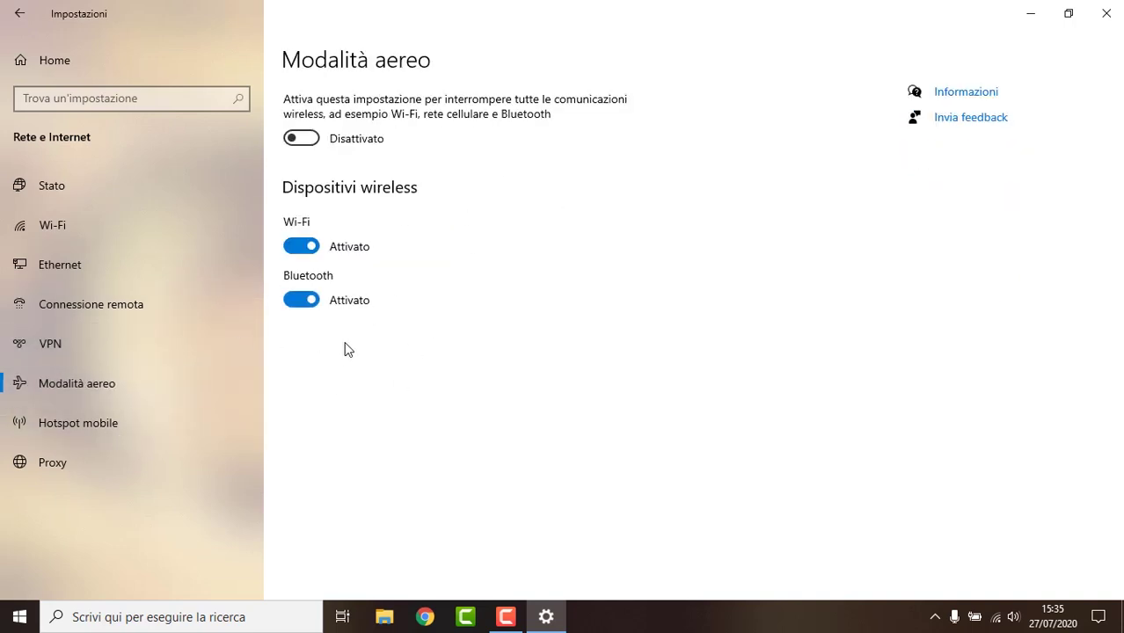
{"action": "left_click", "coordinate": [87, 424]}
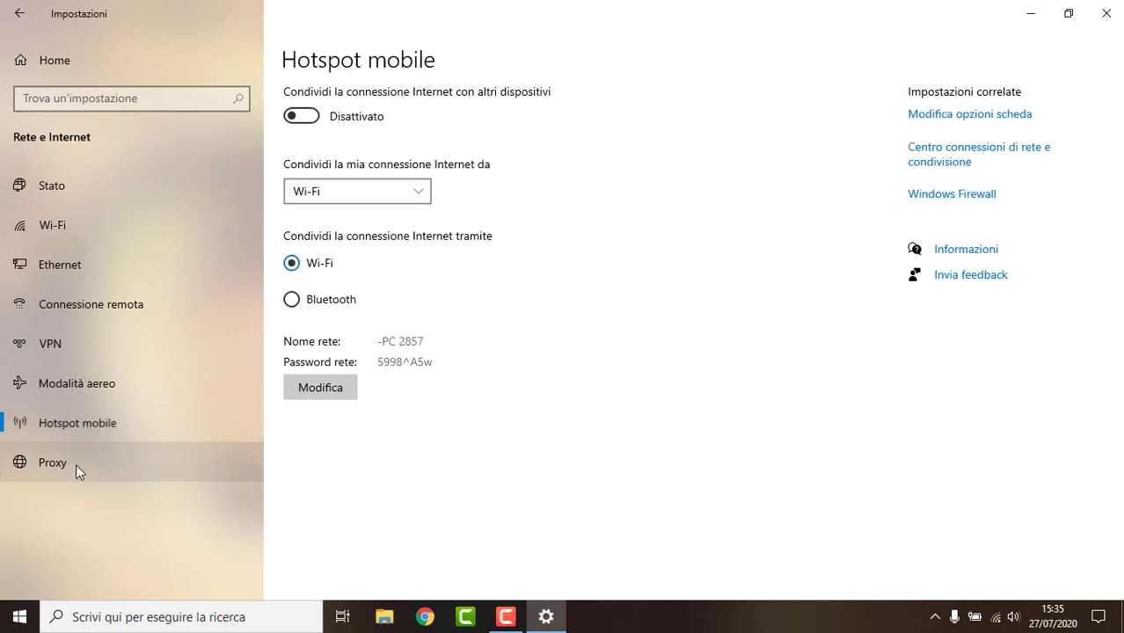
{"action": "left_click", "coordinate": [88, 461]}
{"action": "scroll", "coordinate": [407, 230], "scroll_direction": "down", "scroll_amount": 3}
{"action": "scroll", "coordinate": [407, 231], "scroll_direction": "up", "scroll_amount": 3}
Turn off transparency effects in the Colours settings.
{"action": "left_click", "coordinate": [19, 13]}
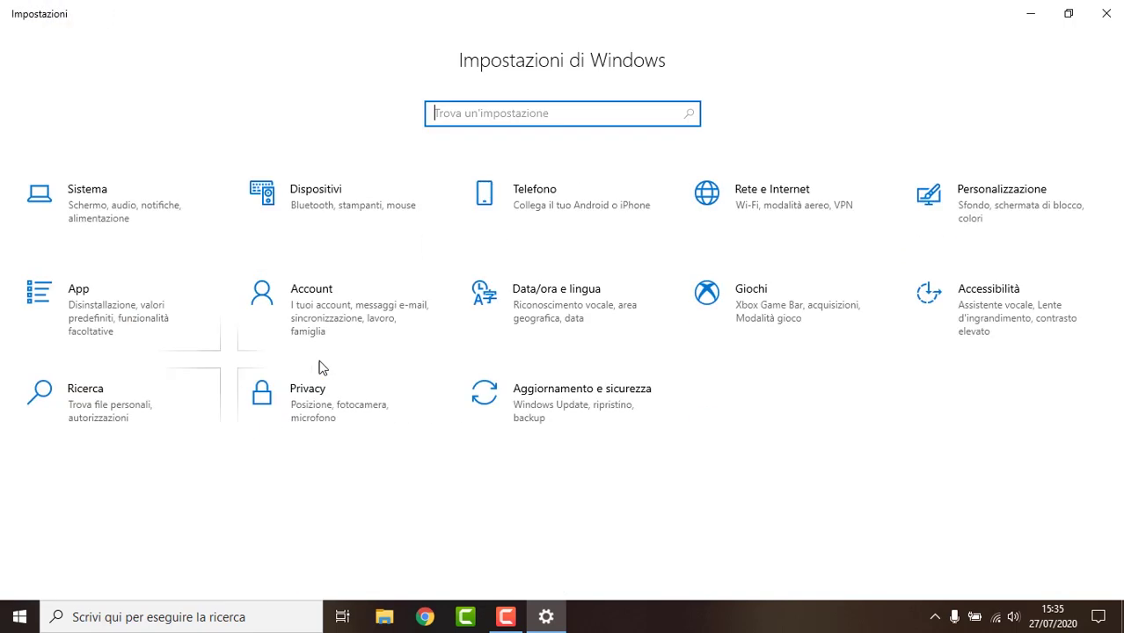
{"action": "left_click", "coordinate": [932, 201]}
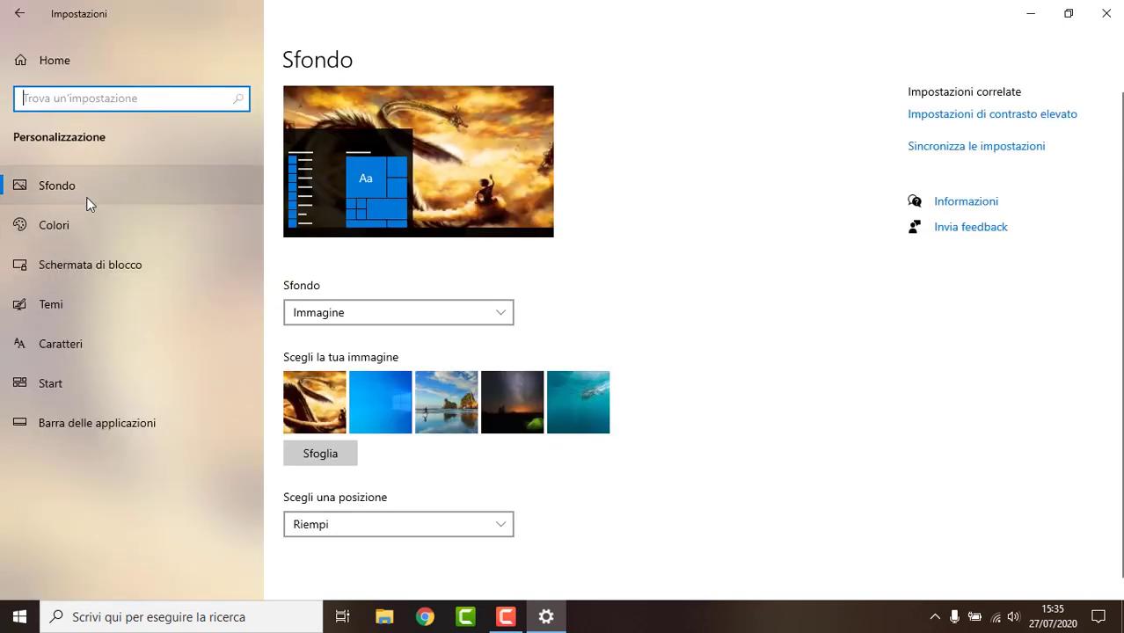
{"action": "left_click", "coordinate": [95, 230]}
{"action": "scroll", "coordinate": [387, 273], "scroll_direction": "down", "scroll_amount": 5}
{"action": "scroll", "coordinate": [391, 279], "scroll_direction": "up", "scroll_amount": 2}
{"action": "scroll", "coordinate": [391, 279], "scroll_direction": "down", "scroll_amount": 2}
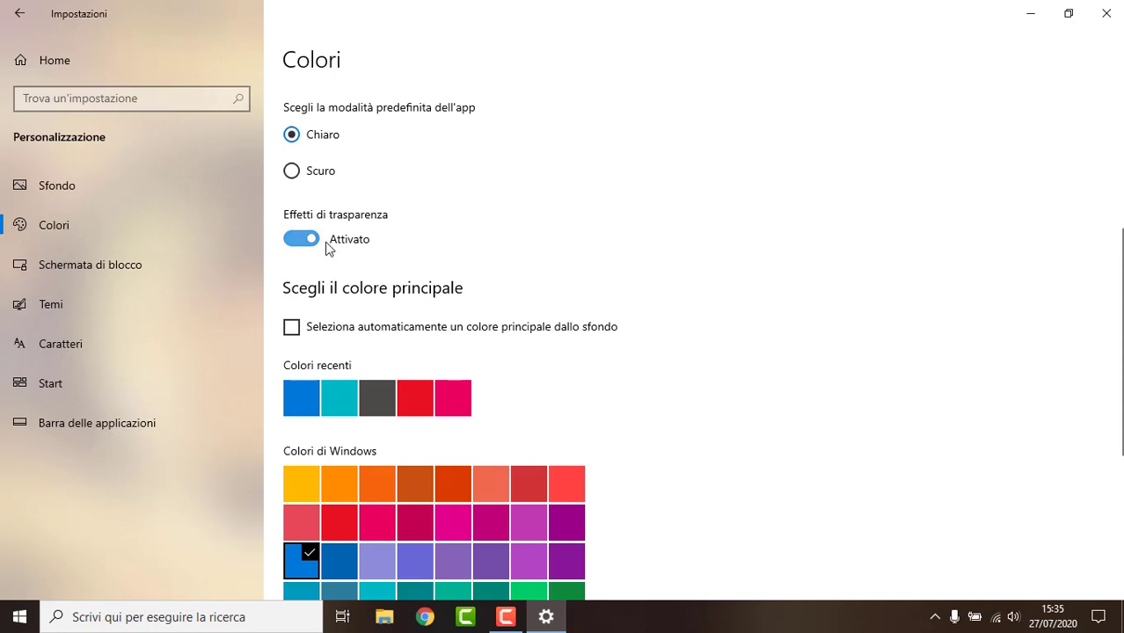
{"action": "left_click", "coordinate": [323, 241]}
{"action": "scroll", "coordinate": [357, 239], "scroll_direction": "down", "scroll_amount": 4}
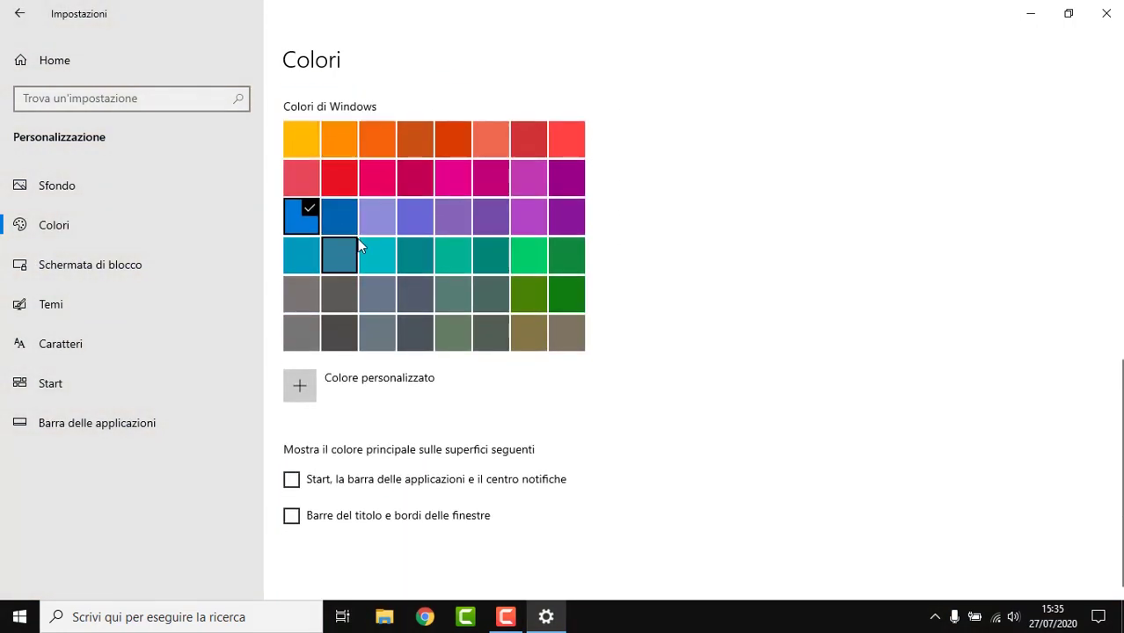
Set the lock-screen background to Slideshow.
{"action": "left_click", "coordinate": [114, 263]}
{"action": "left_click", "coordinate": [474, 358]}
{"action": "left_click", "coordinate": [417, 409]}
{"action": "left_click", "coordinate": [378, 359]}
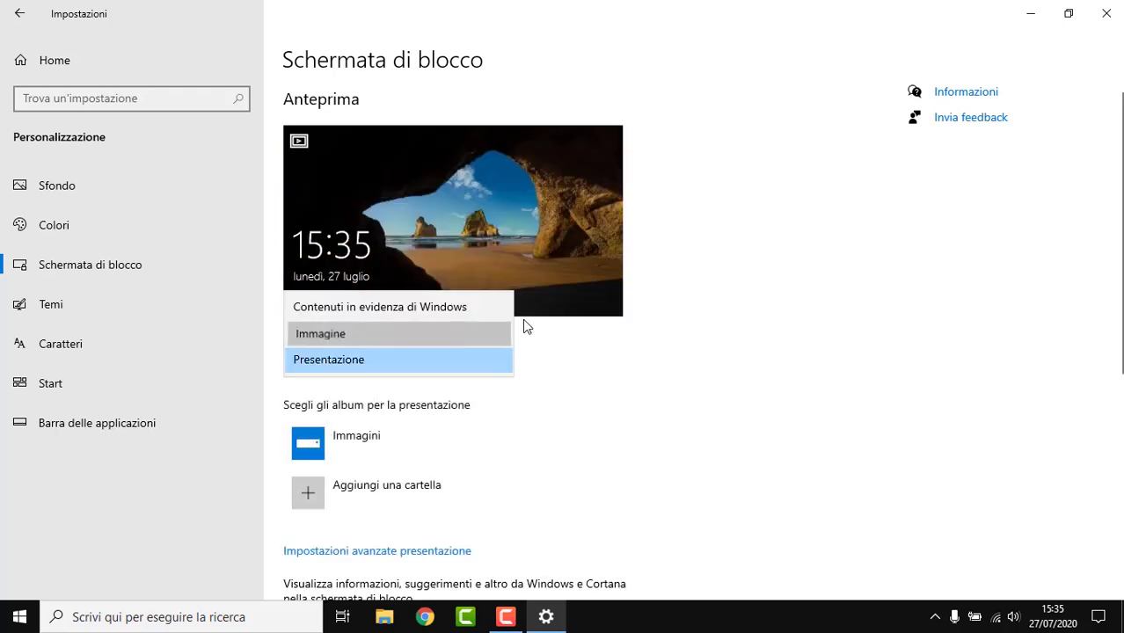
{"action": "scroll", "coordinate": [528, 316], "scroll_direction": "down", "scroll_amount": 5}
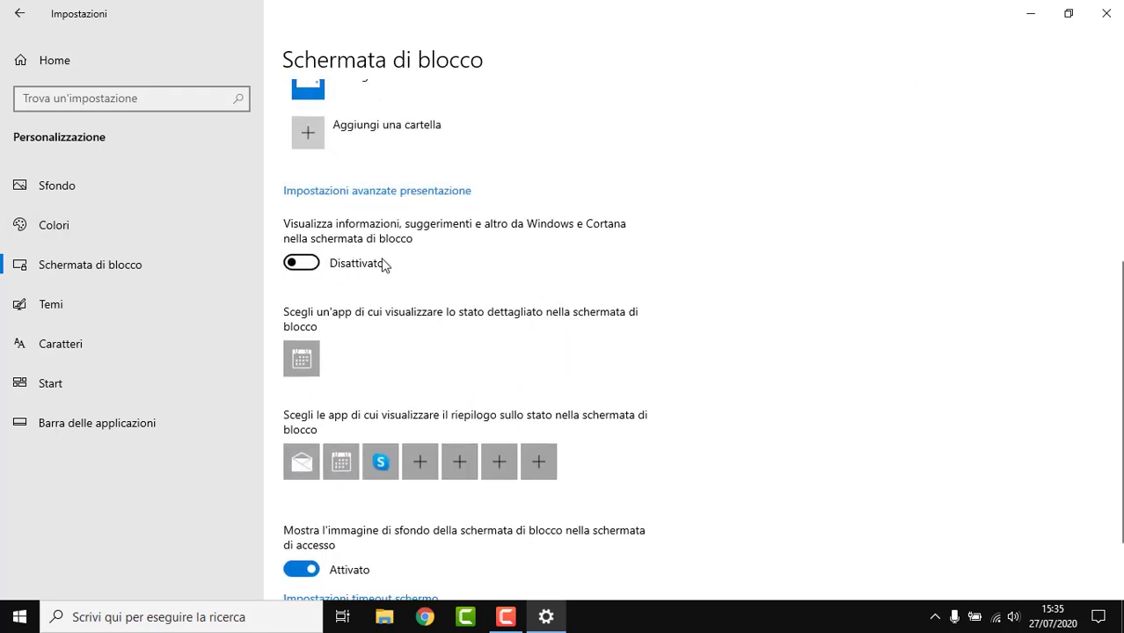
{"action": "scroll", "coordinate": [341, 437], "scroll_direction": "down", "scroll_amount": 2}
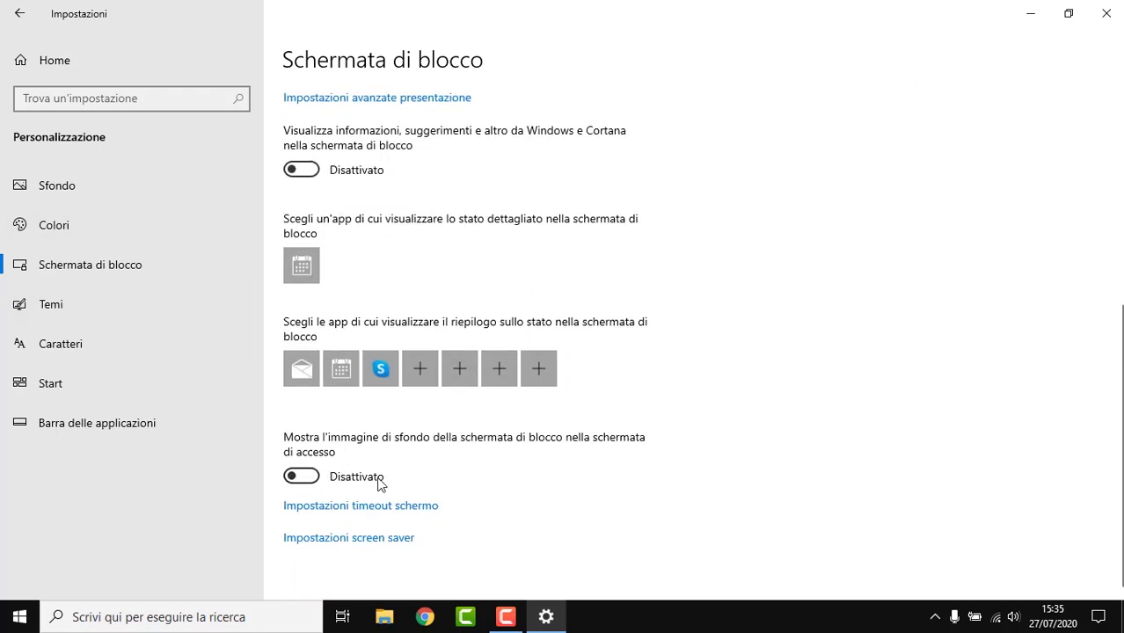
Hide the app list and recently added apps in Start.
{"action": "left_click", "coordinate": [68, 315]}
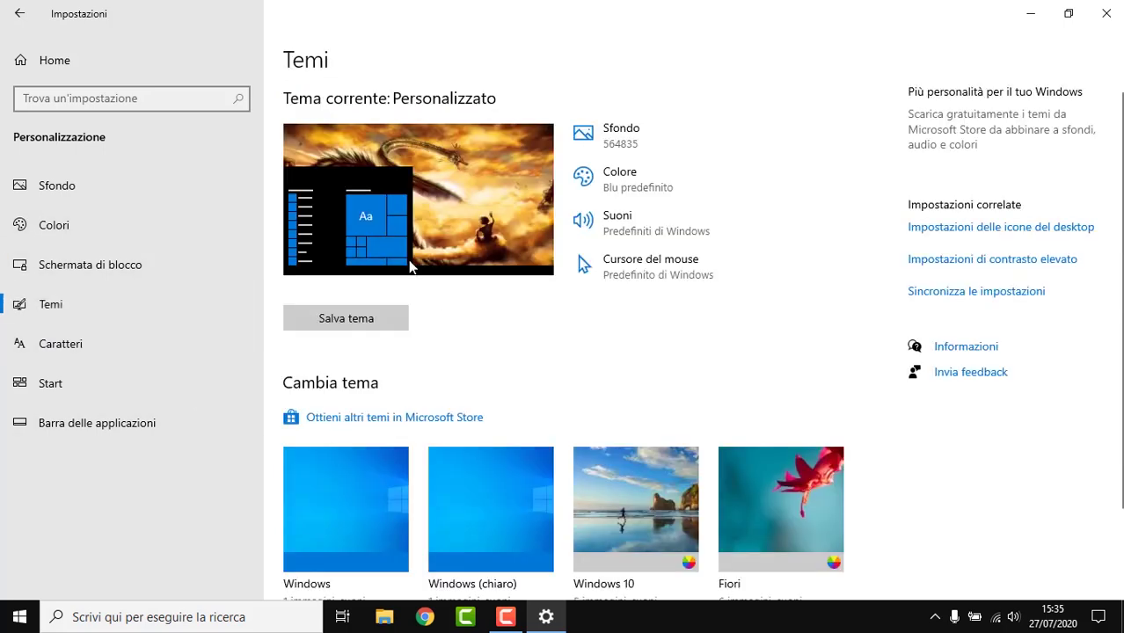
{"action": "scroll", "coordinate": [591, 230], "scroll_direction": "down", "scroll_amount": 2}
{"action": "left_click", "coordinate": [95, 346]}
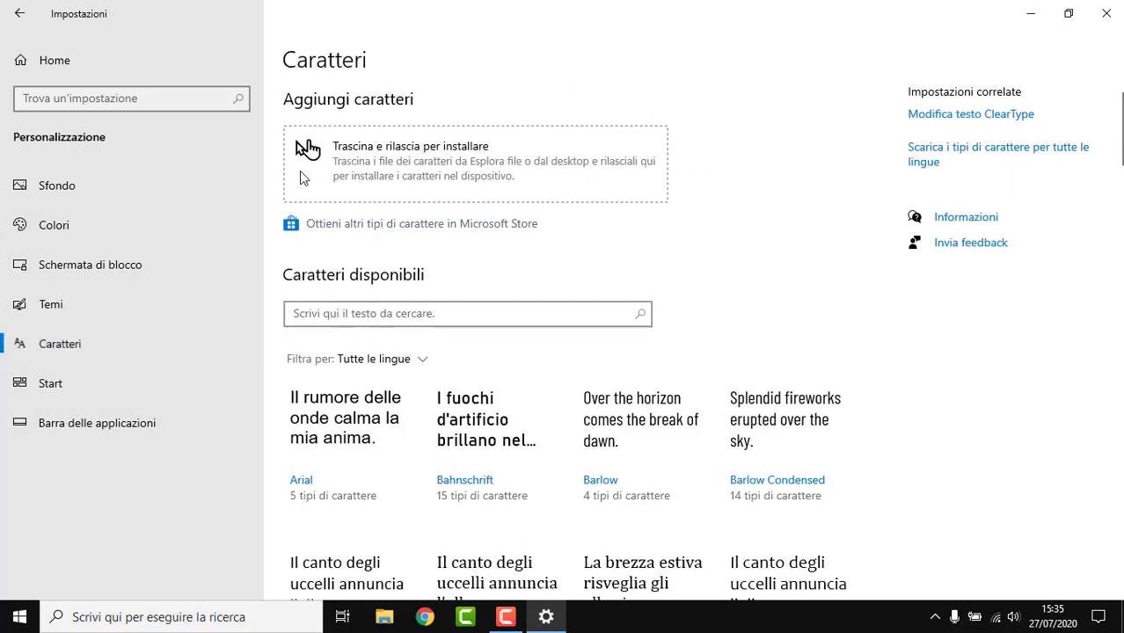
{"action": "scroll", "coordinate": [515, 334], "scroll_direction": "down", "scroll_amount": 10}
{"action": "left_click", "coordinate": [90, 391]}
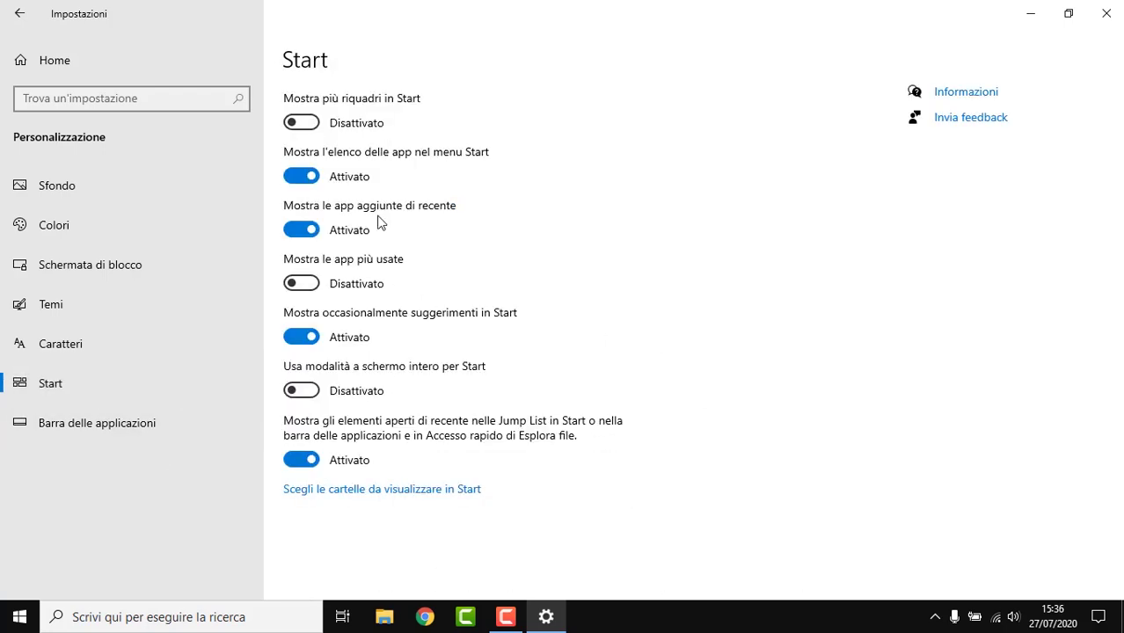
{"action": "left_click", "coordinate": [338, 191]}
{"action": "left_click", "coordinate": [347, 230]}
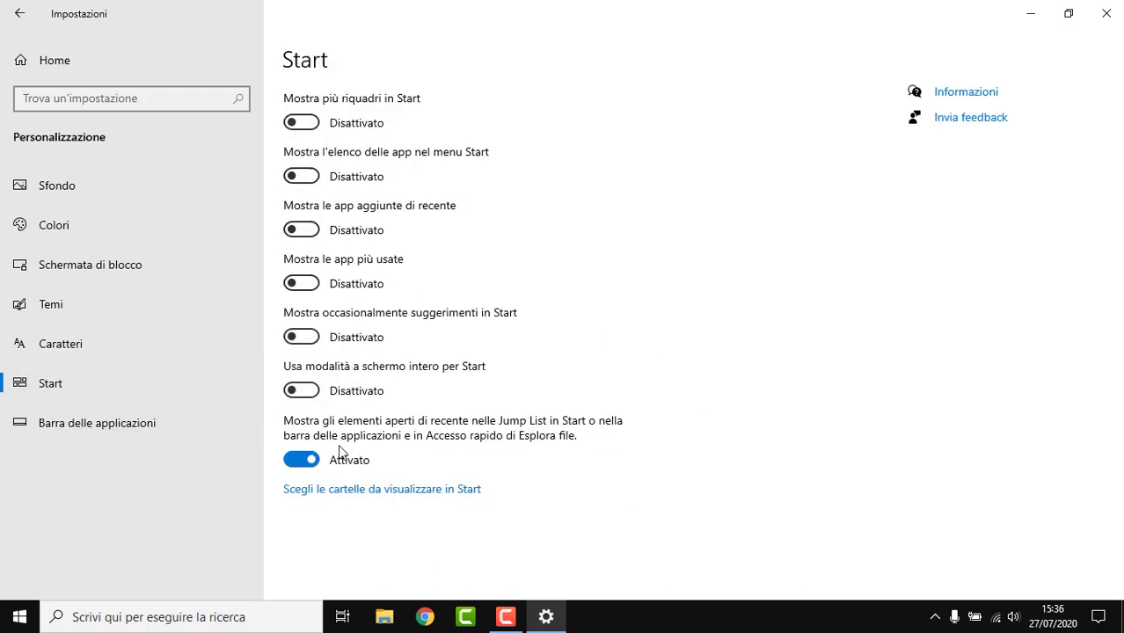
Stop the taskbar from replacing Command Prompt with PowerShell.
{"action": "left_click", "coordinate": [183, 429]}
{"action": "scroll", "coordinate": [422, 316], "scroll_direction": "down", "scroll_amount": 5}
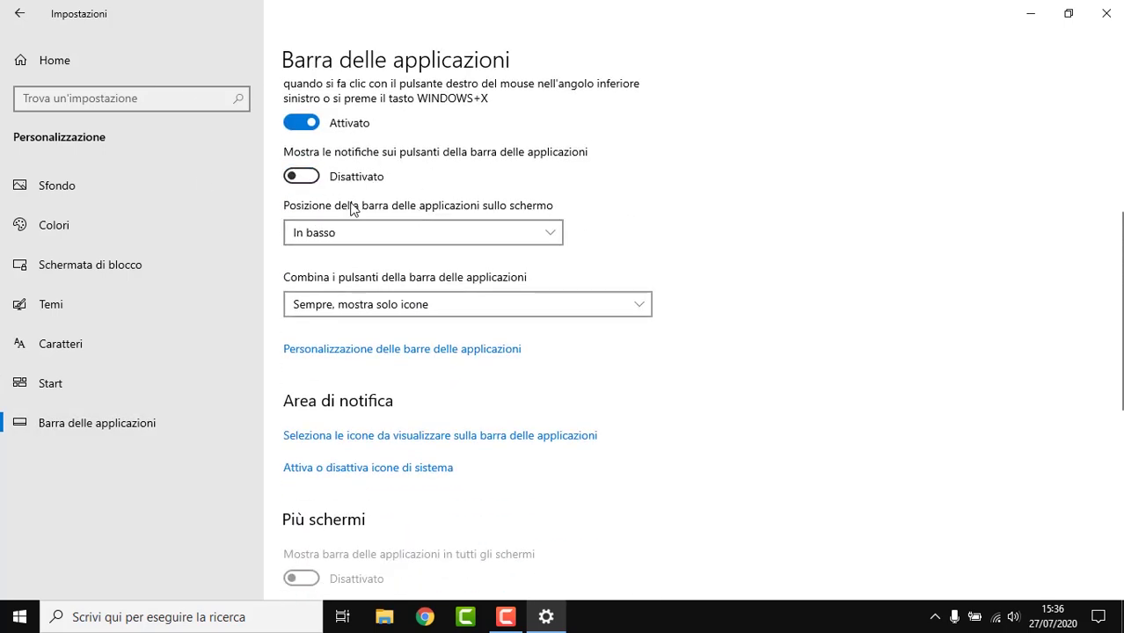
{"action": "scroll", "coordinate": [352, 206], "scroll_direction": "up", "scroll_amount": 1}
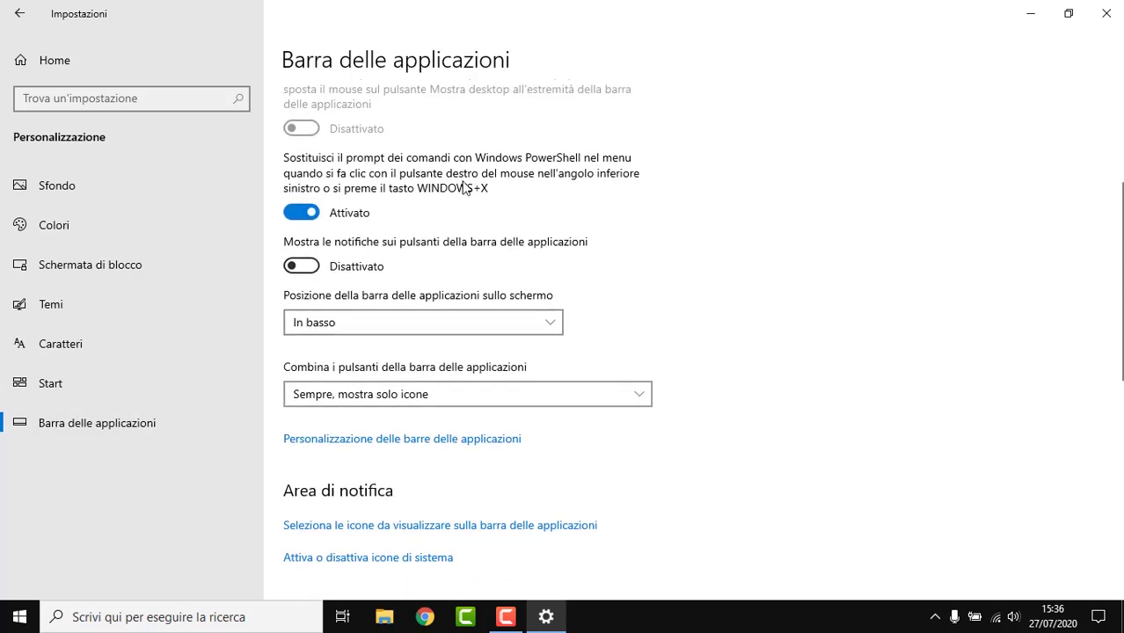
{"action": "left_click", "coordinate": [471, 225]}
{"action": "scroll", "coordinate": [401, 183], "scroll_direction": "down", "scroll_amount": 8}
{"action": "scroll", "coordinate": [364, 428], "scroll_direction": "up", "scroll_amount": 8}
{"action": "scroll", "coordinate": [376, 213], "scroll_direction": "down", "scroll_amount": 6}
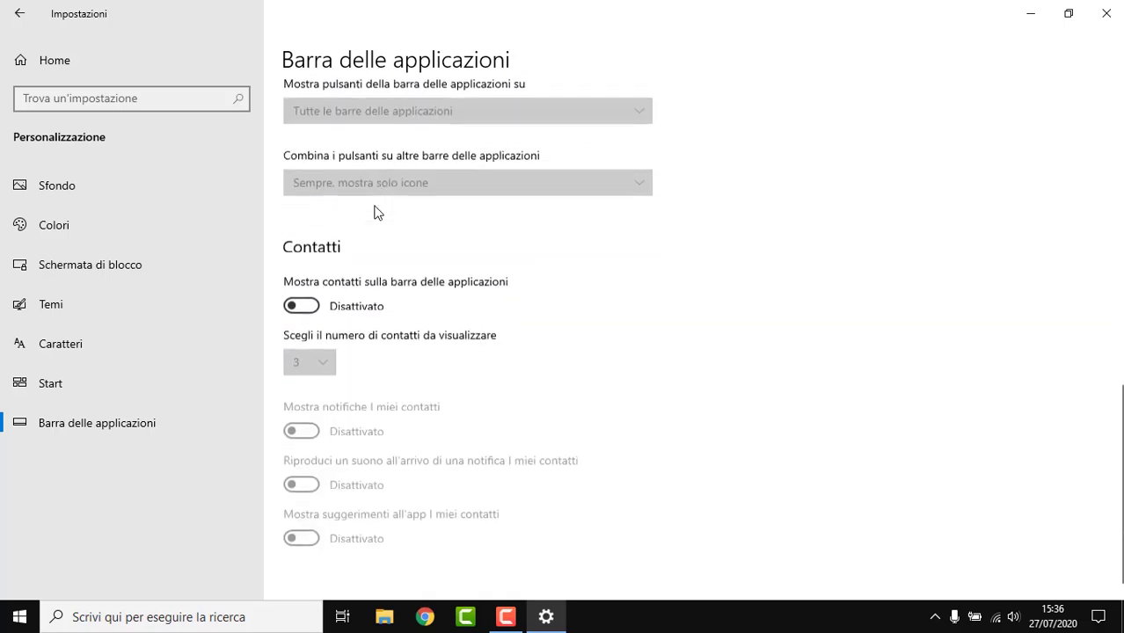
{"action": "left_click", "coordinate": [19, 14]}
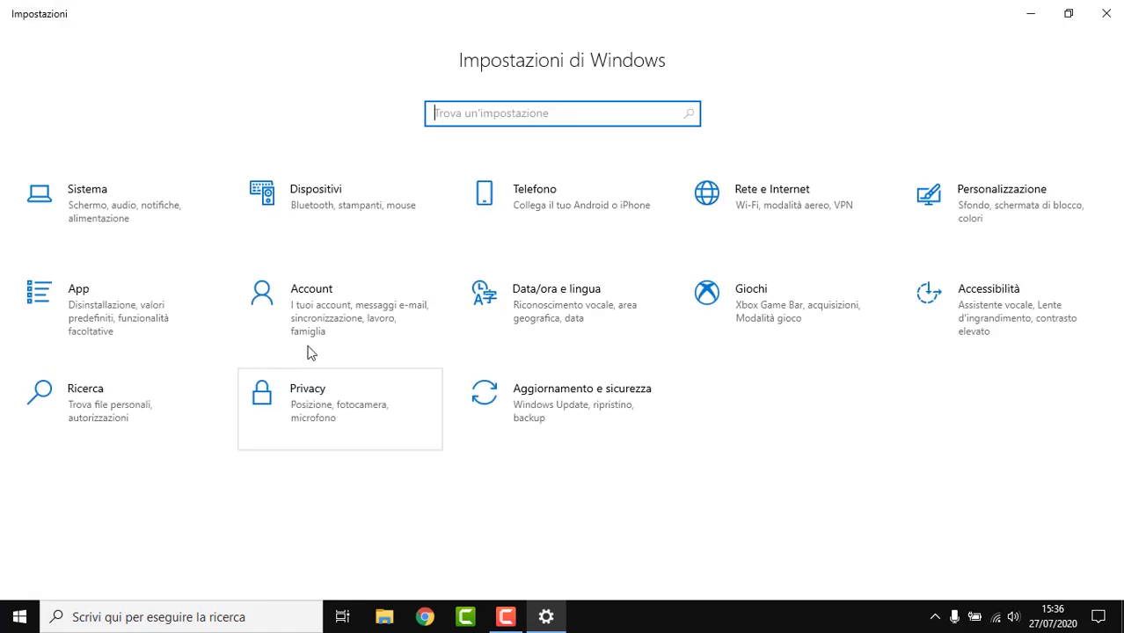
Turn off automatic updates for offline maps.
{"action": "left_click", "coordinate": [167, 295]}
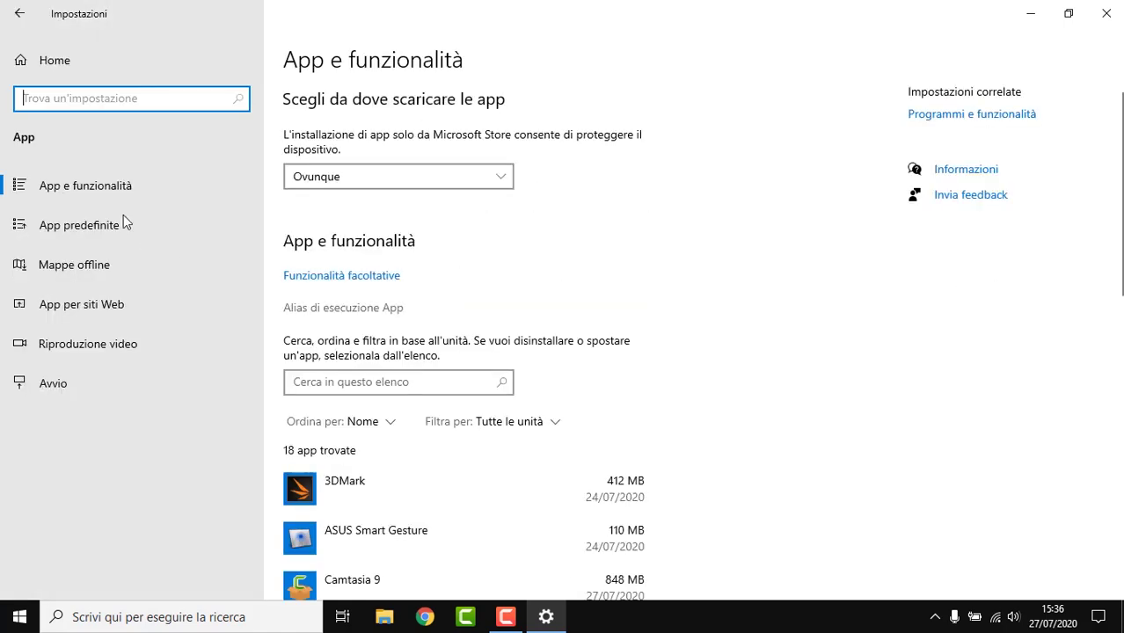
{"action": "scroll", "coordinate": [692, 418], "scroll_direction": "down", "scroll_amount": 10}
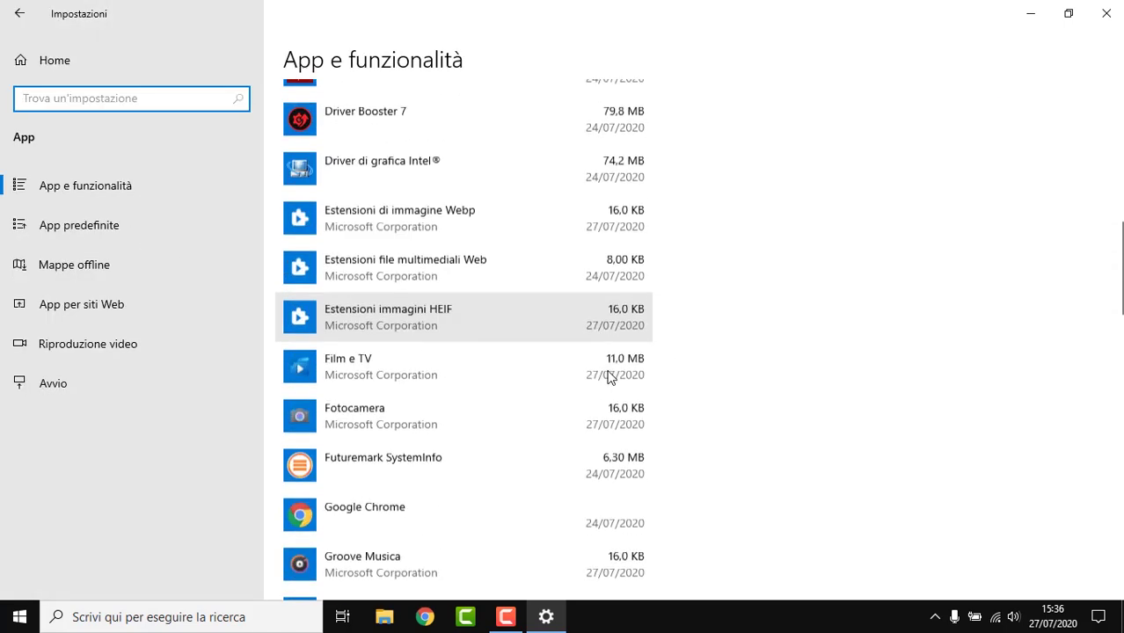
{"action": "scroll", "coordinate": [687, 381], "scroll_direction": "up", "scroll_amount": 10}
{"action": "scroll", "coordinate": [604, 395], "scroll_direction": "up", "scroll_amount": 1}
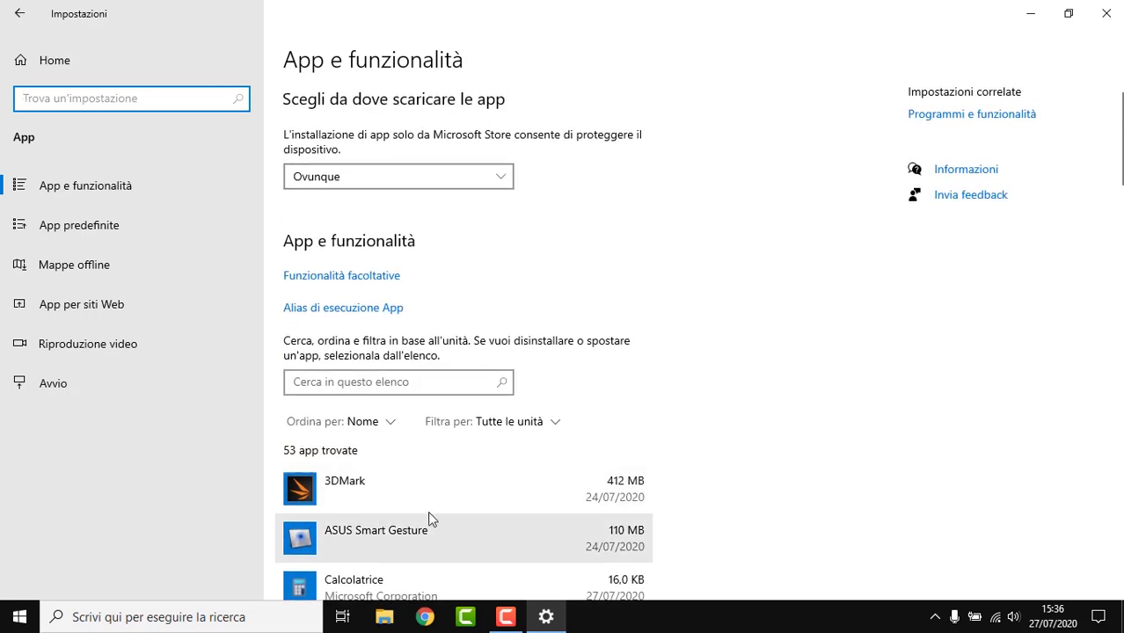
{"action": "left_click", "coordinate": [43, 225]}
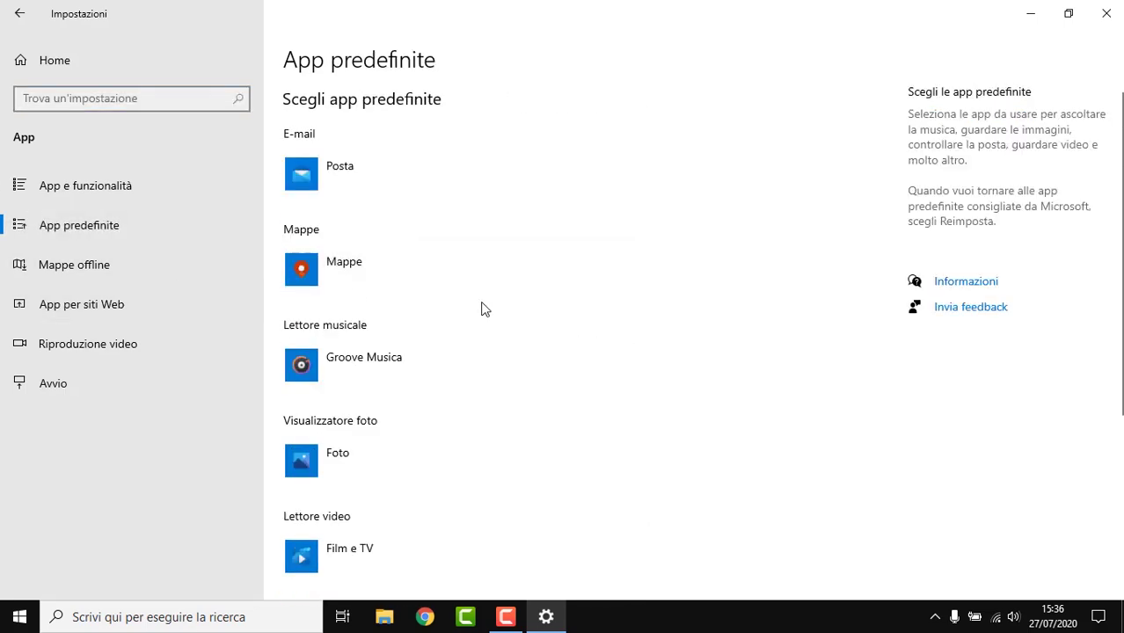
{"action": "scroll", "coordinate": [481, 306], "scroll_direction": "down", "scroll_amount": 2}
{"action": "scroll", "coordinate": [484, 306], "scroll_direction": "up", "scroll_amount": 1}
{"action": "scroll", "coordinate": [484, 306], "scroll_direction": "down", "scroll_amount": 1}
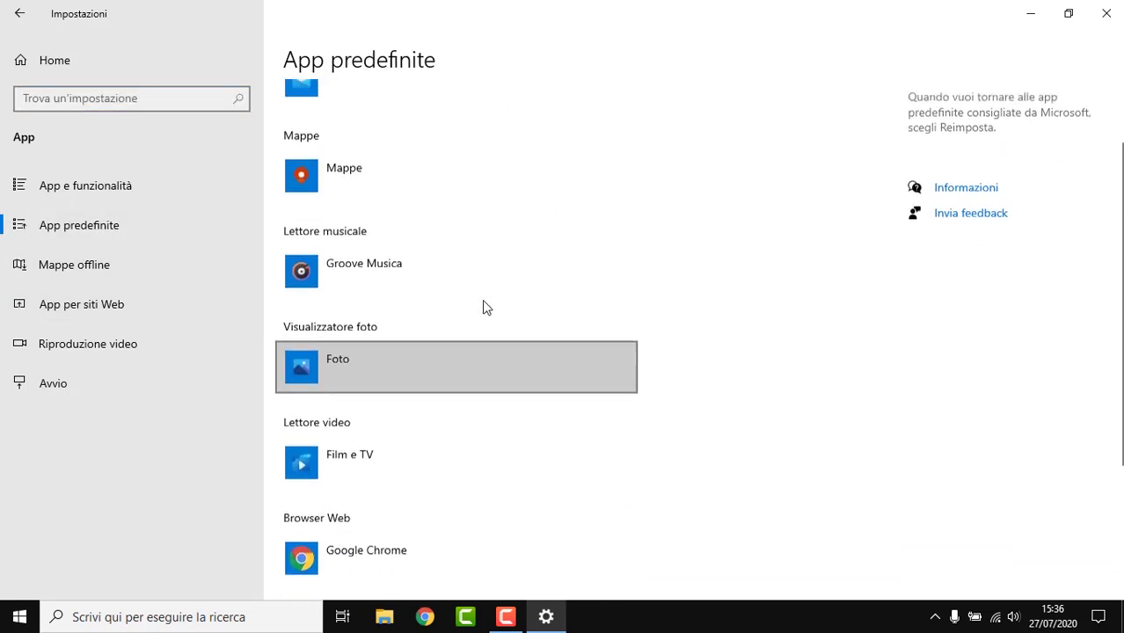
{"action": "left_click", "coordinate": [93, 280]}
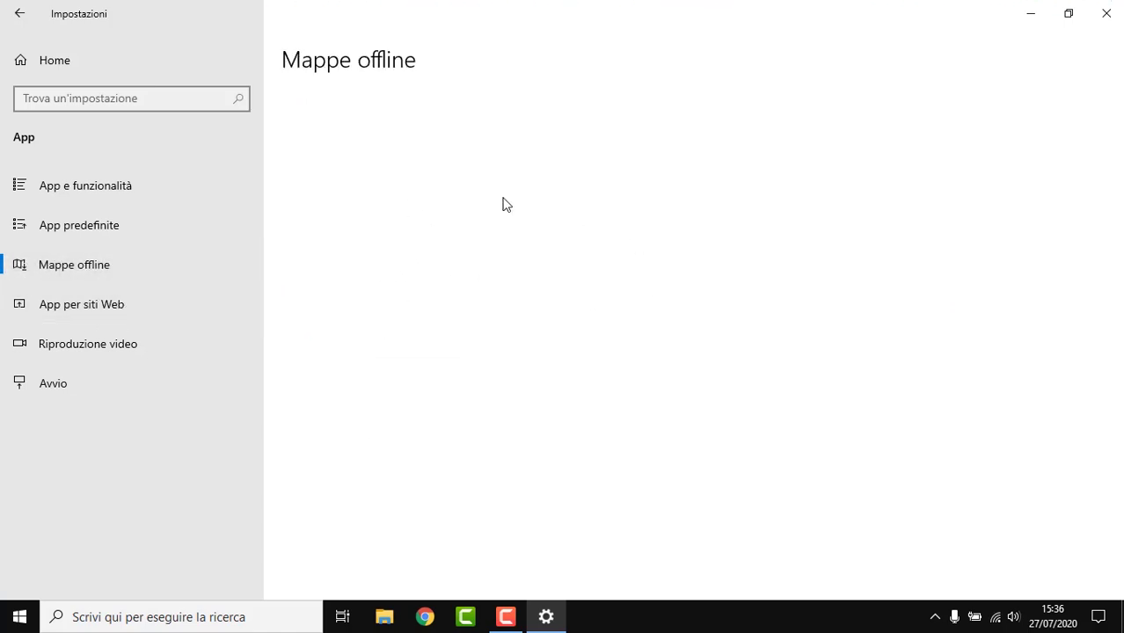
{"action": "scroll", "coordinate": [396, 312], "scroll_direction": "down", "scroll_amount": 4}
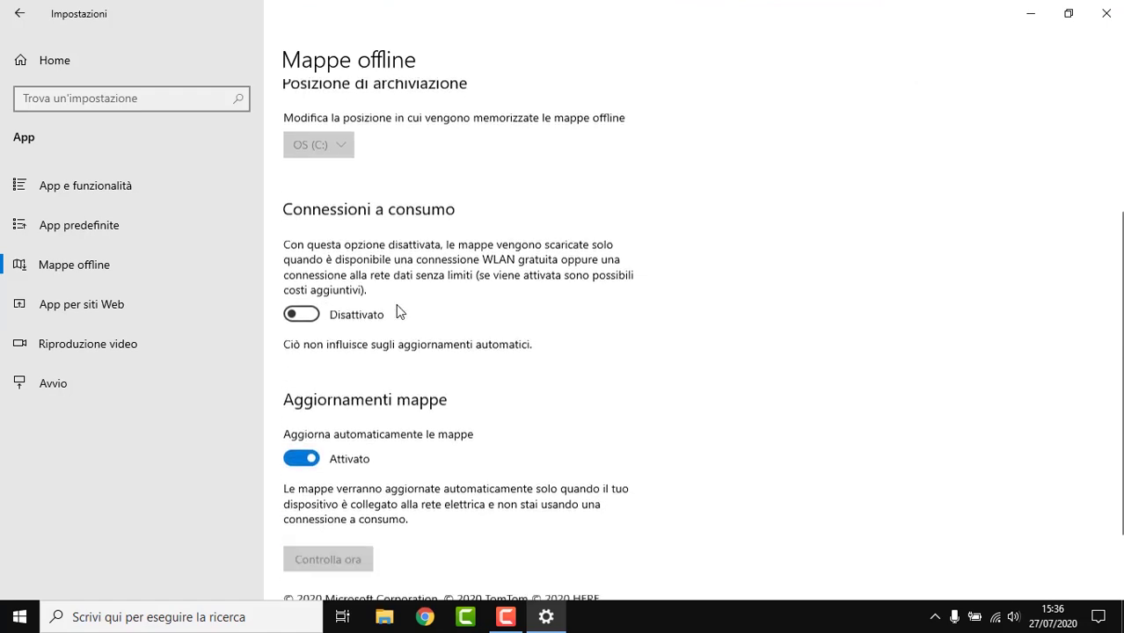
{"action": "left_click", "coordinate": [307, 409]}
Delete all downloaded offline maps.
{"action": "scroll", "coordinate": [432, 355], "scroll_direction": "up", "scroll_amount": 4}
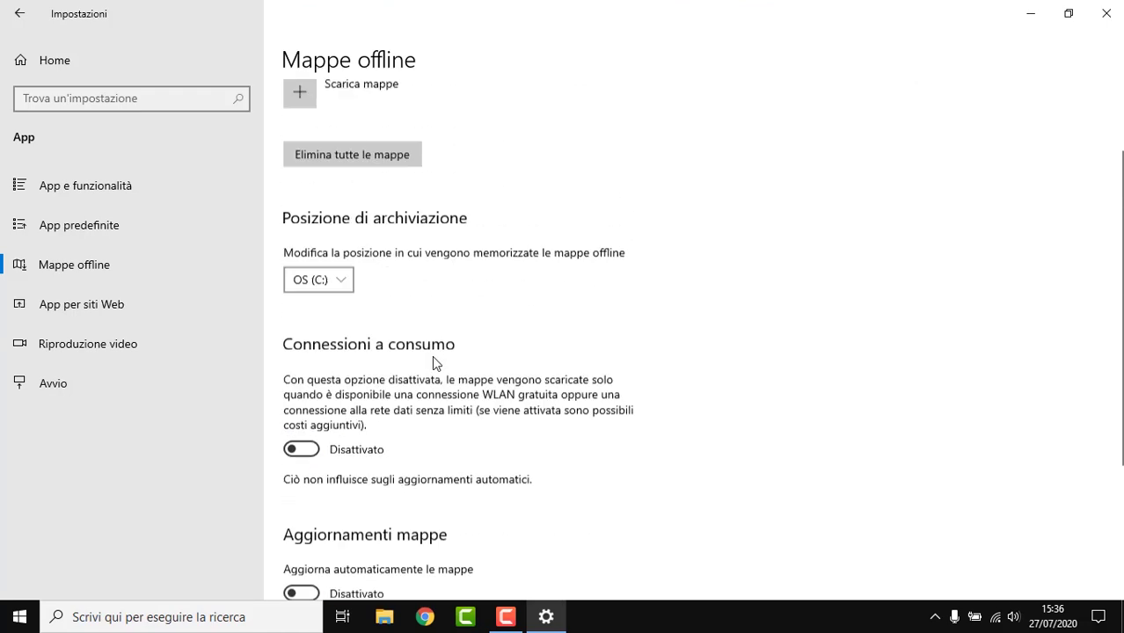
{"action": "left_click", "coordinate": [380, 269]}
{"action": "left_click", "coordinate": [426, 231]}
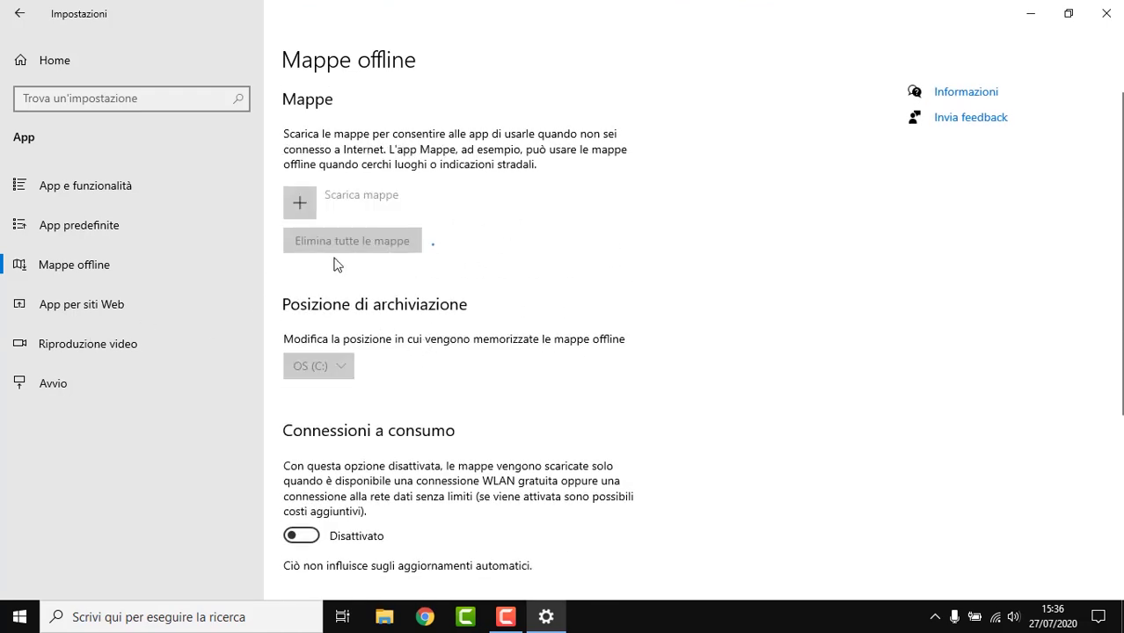
Set battery video playback to 'Ottimizza per qualità video' and check the startup apps.
{"action": "left_click", "coordinate": [112, 304]}
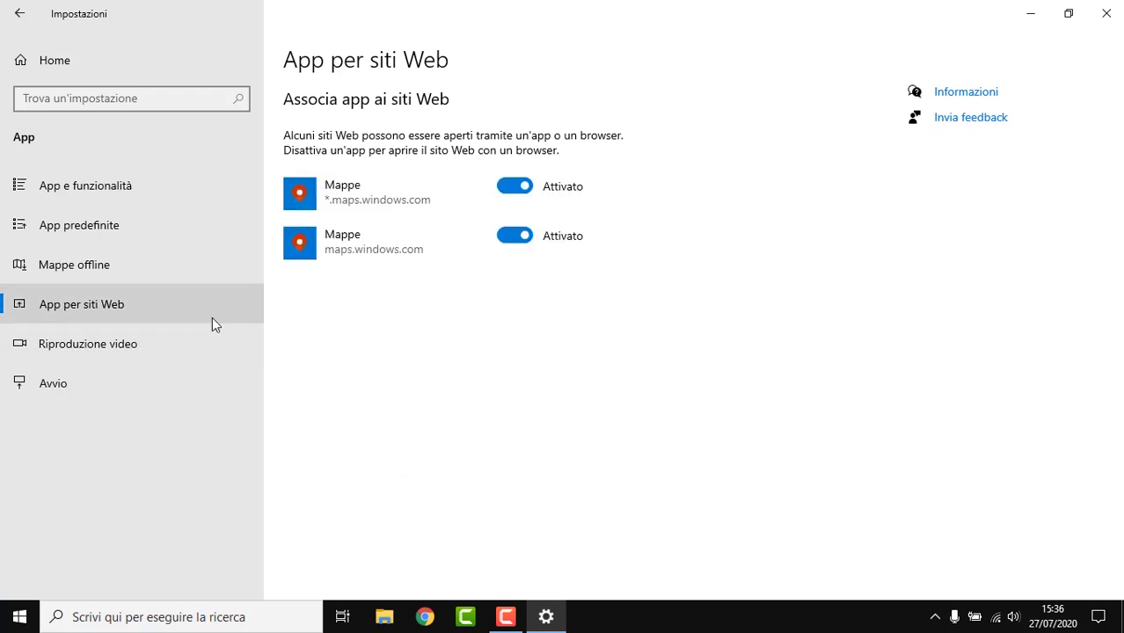
{"action": "left_click", "coordinate": [65, 361]}
{"action": "scroll", "coordinate": [343, 371], "scroll_direction": "down", "scroll_amount": 5}
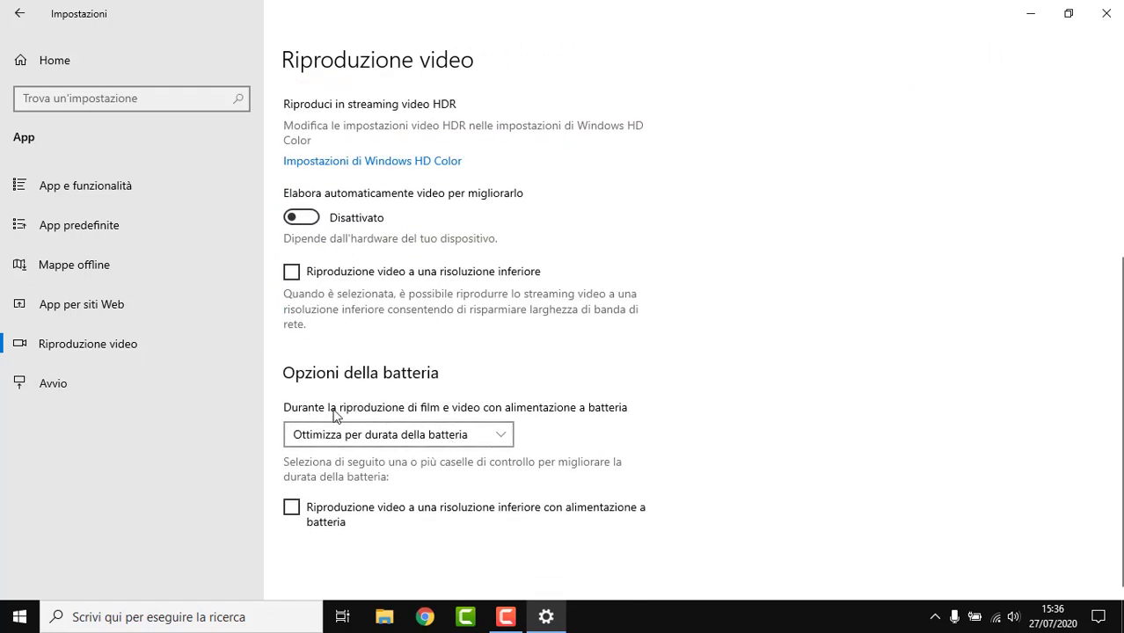
{"action": "left_click", "coordinate": [468, 435]}
{"action": "left_click", "coordinate": [470, 434]}
{"action": "left_click", "coordinate": [416, 439]}
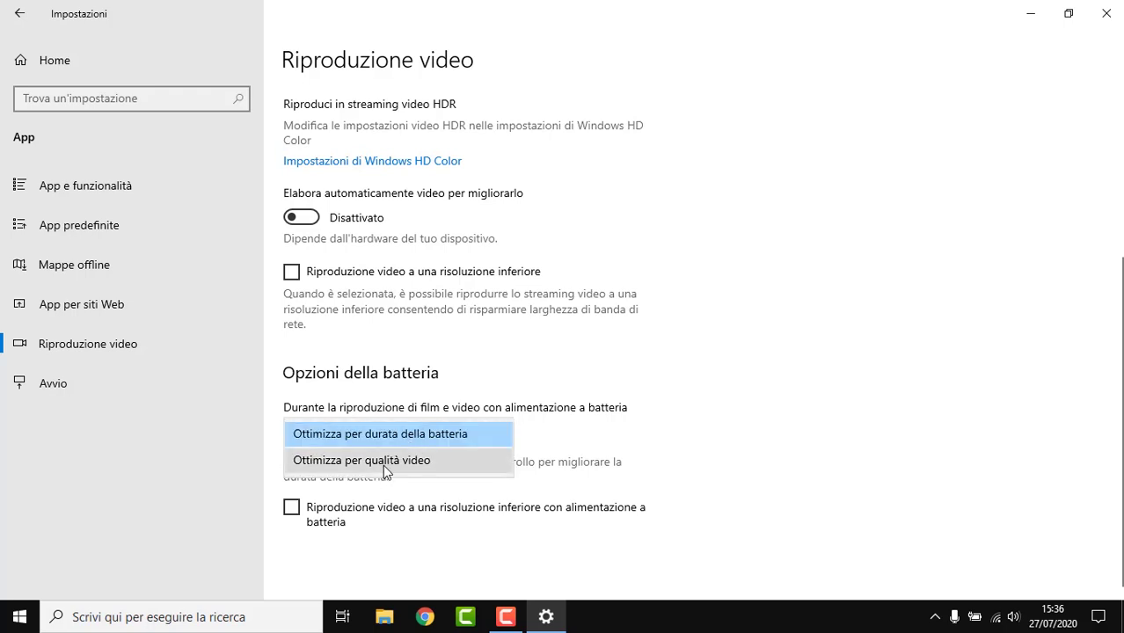
{"action": "left_click", "coordinate": [382, 461]}
{"action": "scroll", "coordinate": [514, 414], "scroll_direction": "up", "scroll_amount": 3}
{"action": "left_click", "coordinate": [55, 383]}
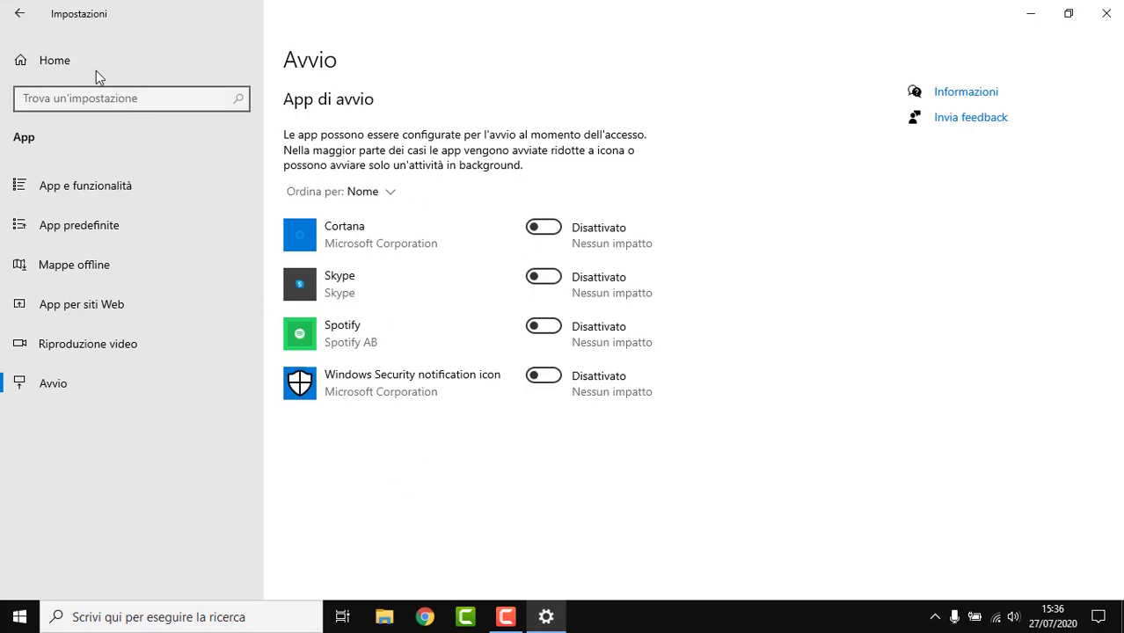
{"action": "left_click", "coordinate": [17, 13]}
{"action": "left_click", "coordinate": [387, 324]}
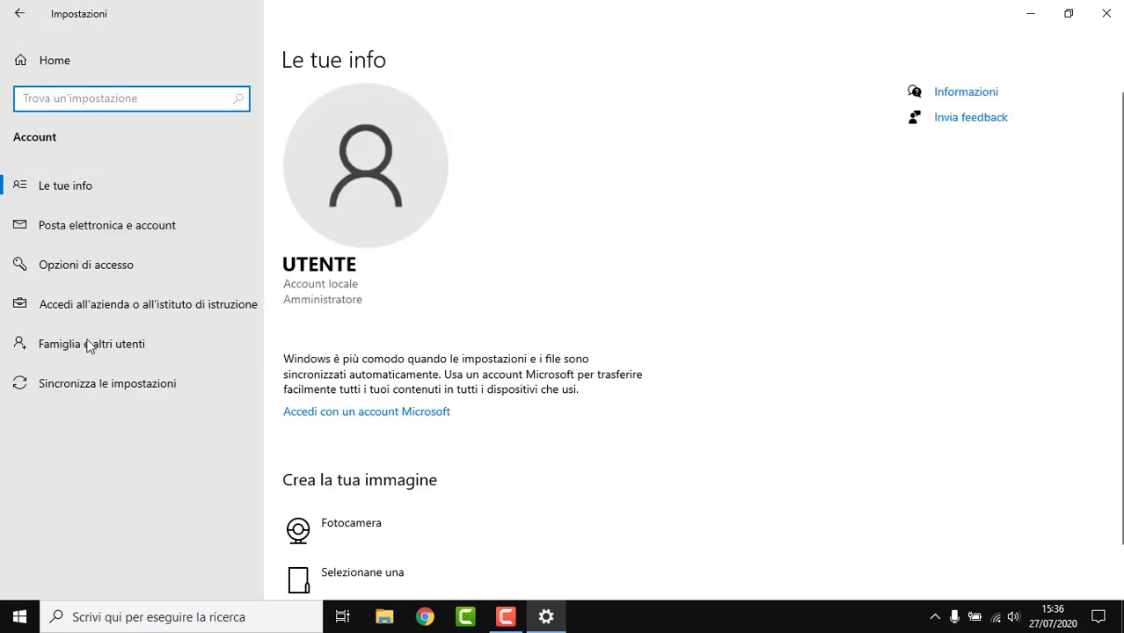
{"action": "left_click", "coordinate": [98, 238]}
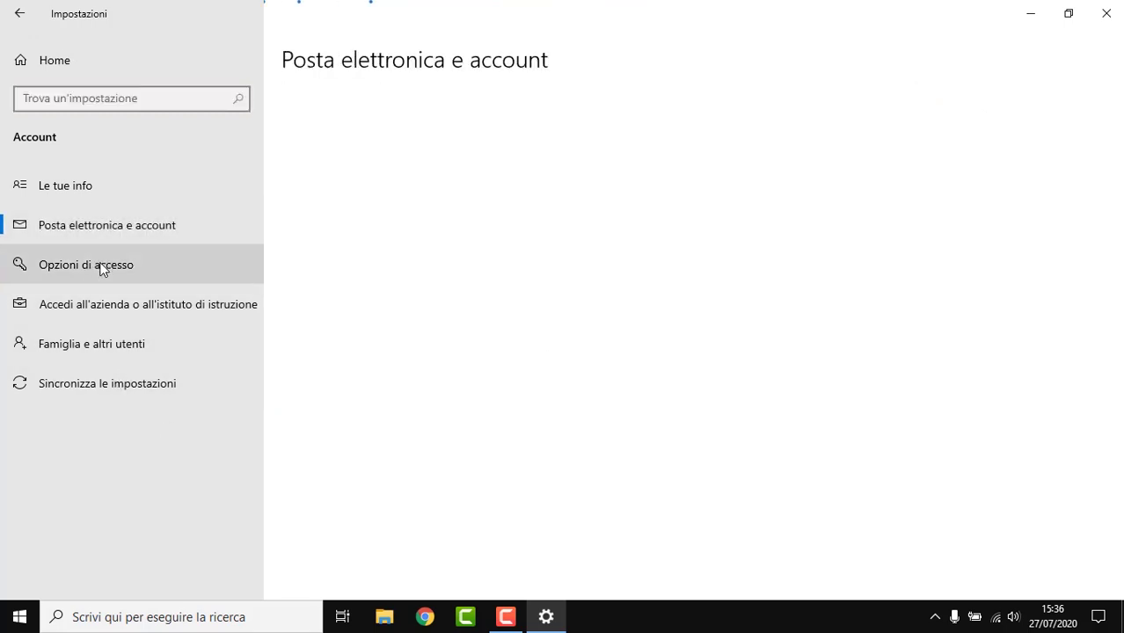
{"action": "left_click", "coordinate": [102, 268]}
{"action": "left_click", "coordinate": [104, 303]}
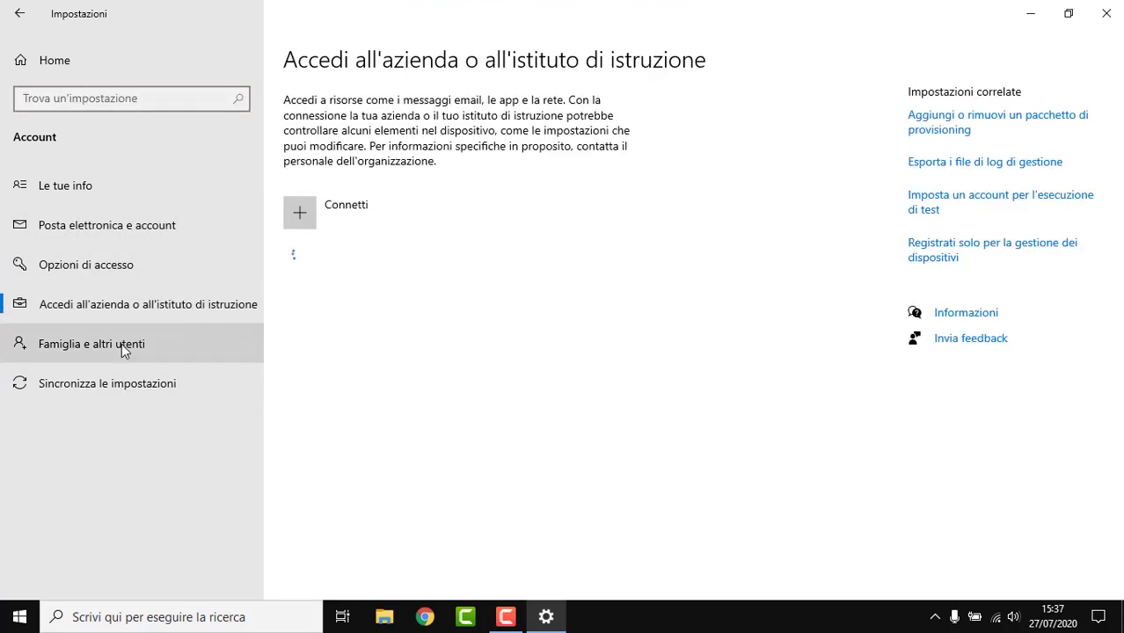
{"action": "left_click", "coordinate": [122, 343]}
{"action": "left_click", "coordinate": [122, 383]}
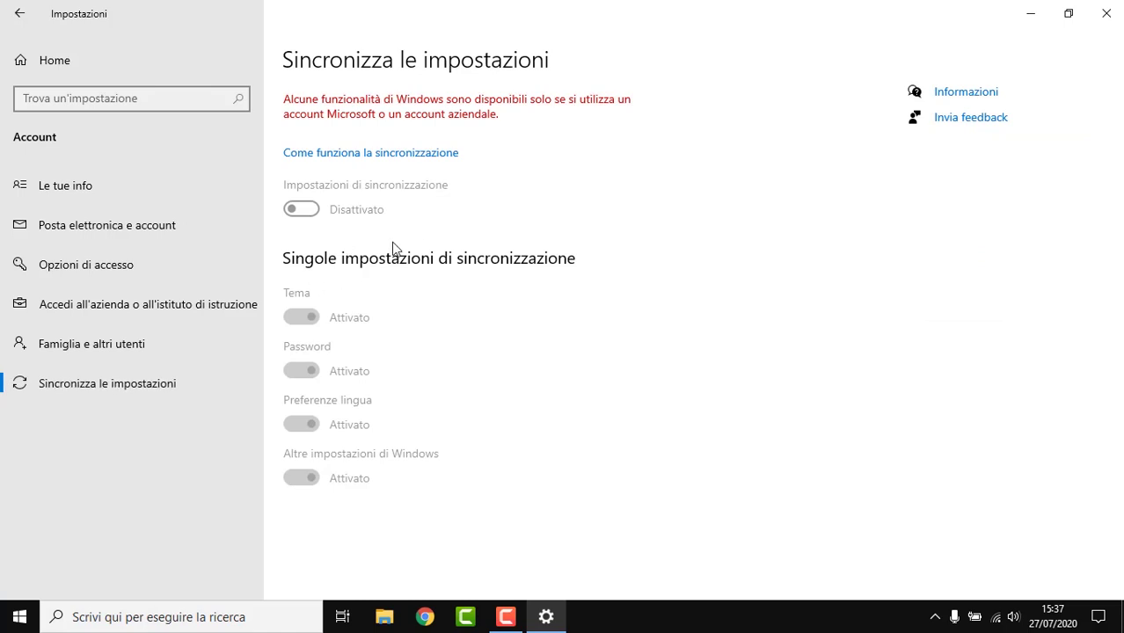
{"action": "left_click", "coordinate": [19, 14]}
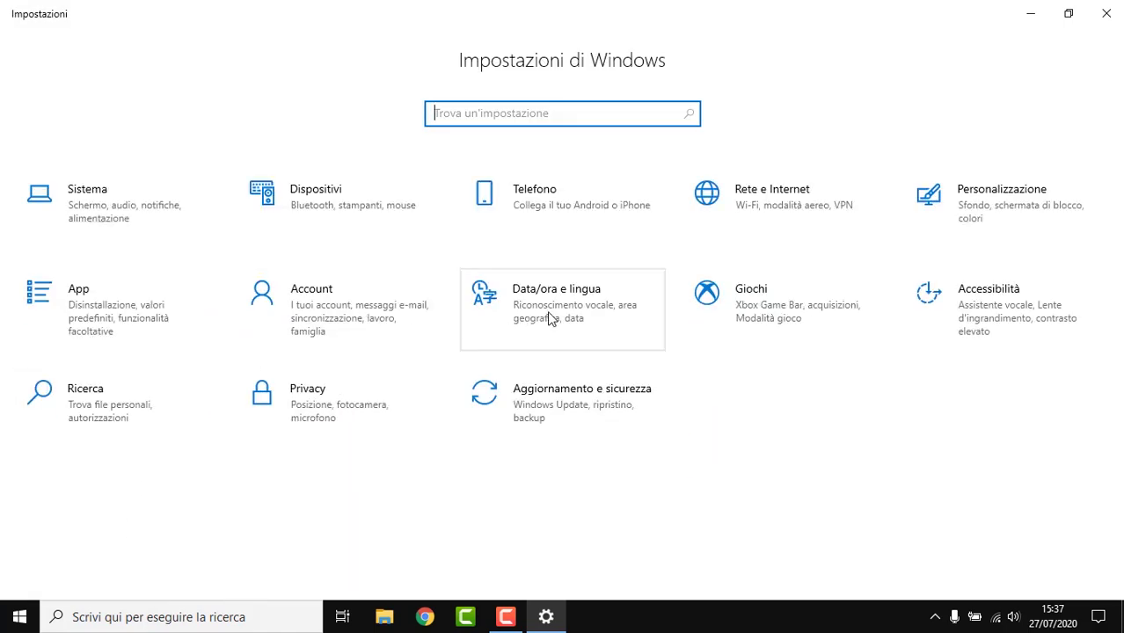
{"action": "left_click", "coordinate": [658, 321]}
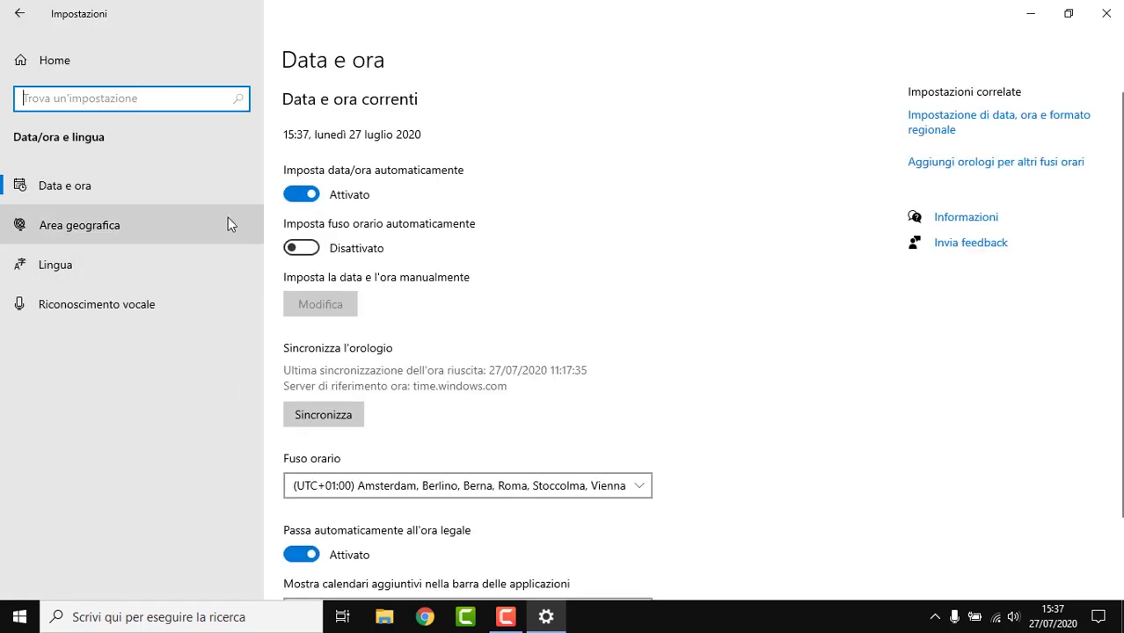
{"action": "scroll", "coordinate": [338, 264], "scroll_direction": "down", "scroll_amount": 1}
{"action": "scroll", "coordinate": [339, 264], "scroll_direction": "down", "scroll_amount": 1}
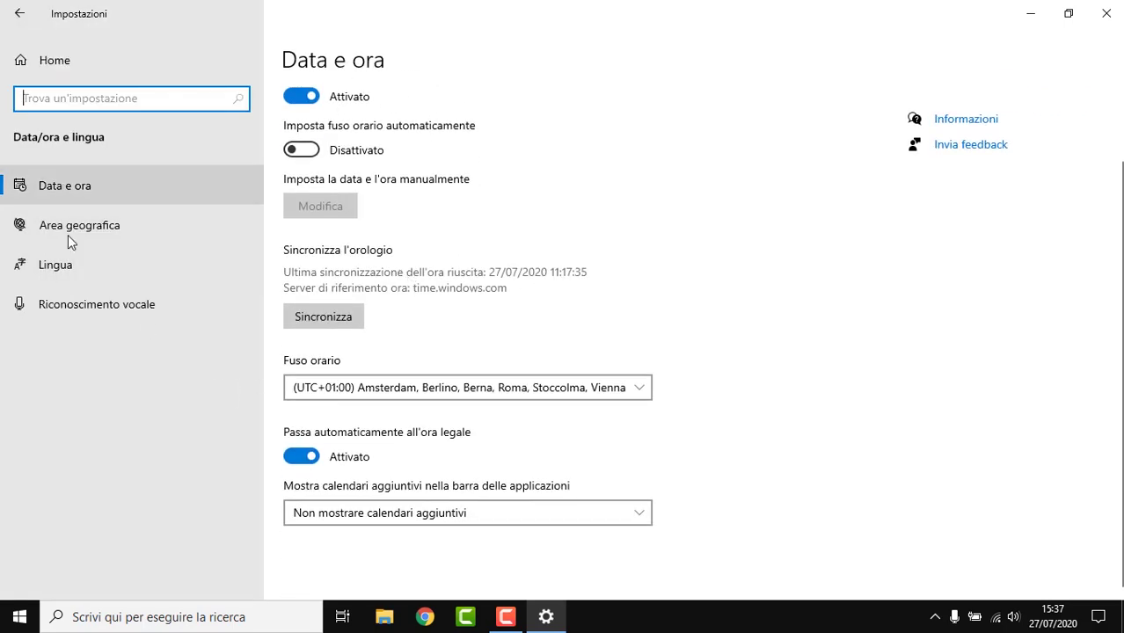
{"action": "left_click", "coordinate": [53, 225]}
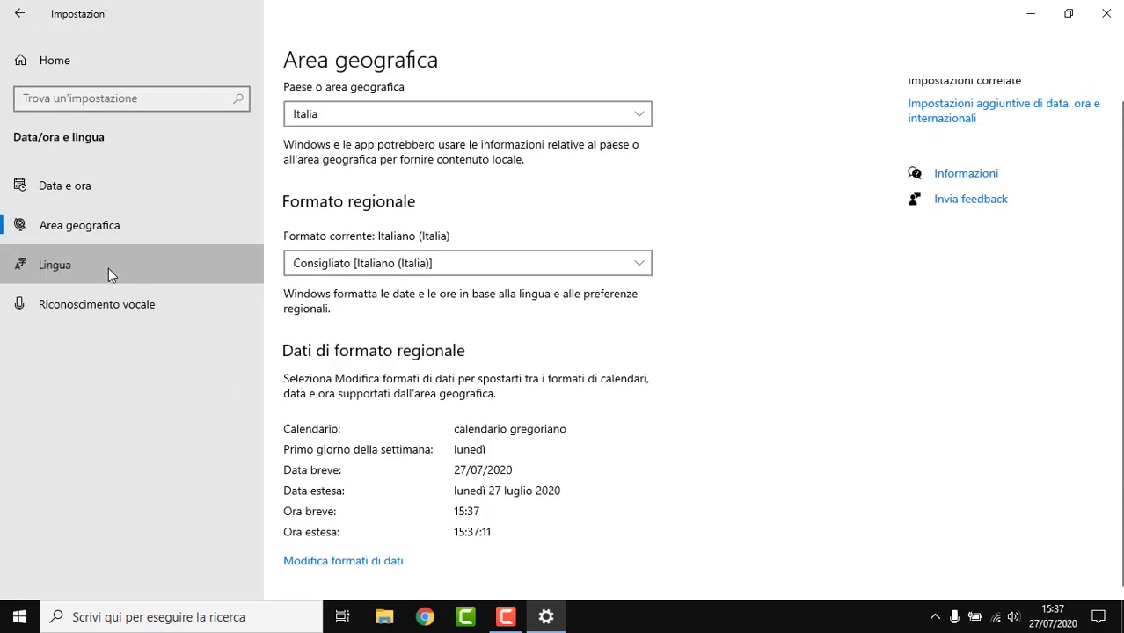
{"action": "left_click", "coordinate": [106, 267]}
{"action": "left_click", "coordinate": [200, 322]}
{"action": "scroll", "coordinate": [400, 259], "scroll_direction": "down", "scroll_amount": 3}
{"action": "scroll", "coordinate": [401, 261], "scroll_direction": "up", "scroll_amount": 3}
{"action": "scroll", "coordinate": [581, 318], "scroll_direction": "down", "scroll_amount": 2}
{"action": "left_click", "coordinate": [54, 59]}
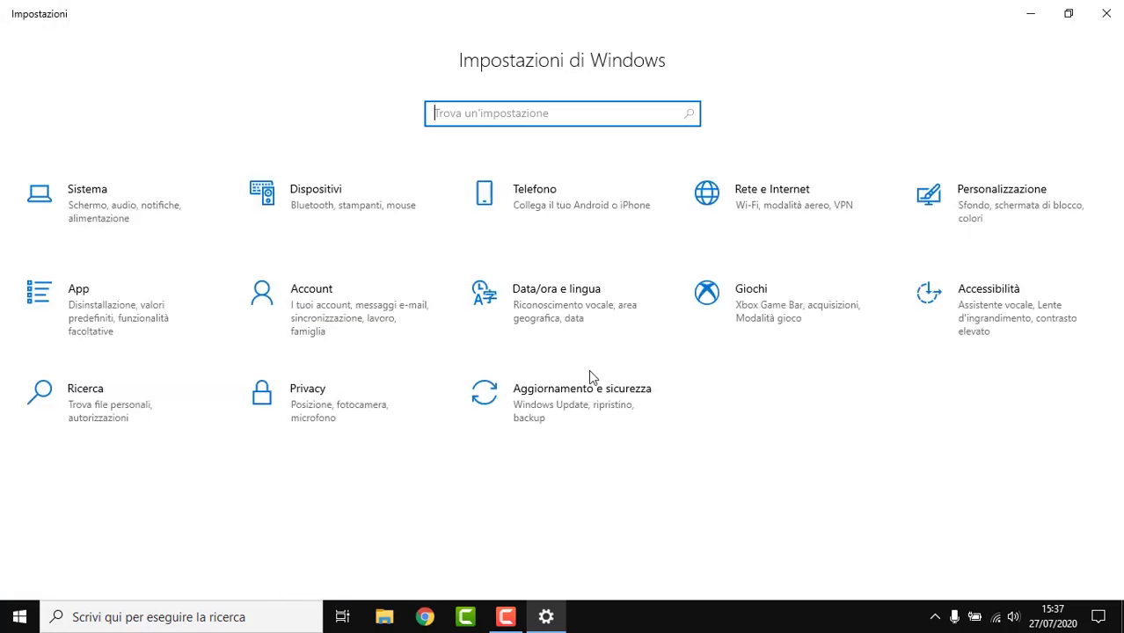
Stop game captures from recording audio and the mouse cursor.
{"action": "left_click", "coordinate": [837, 320]}
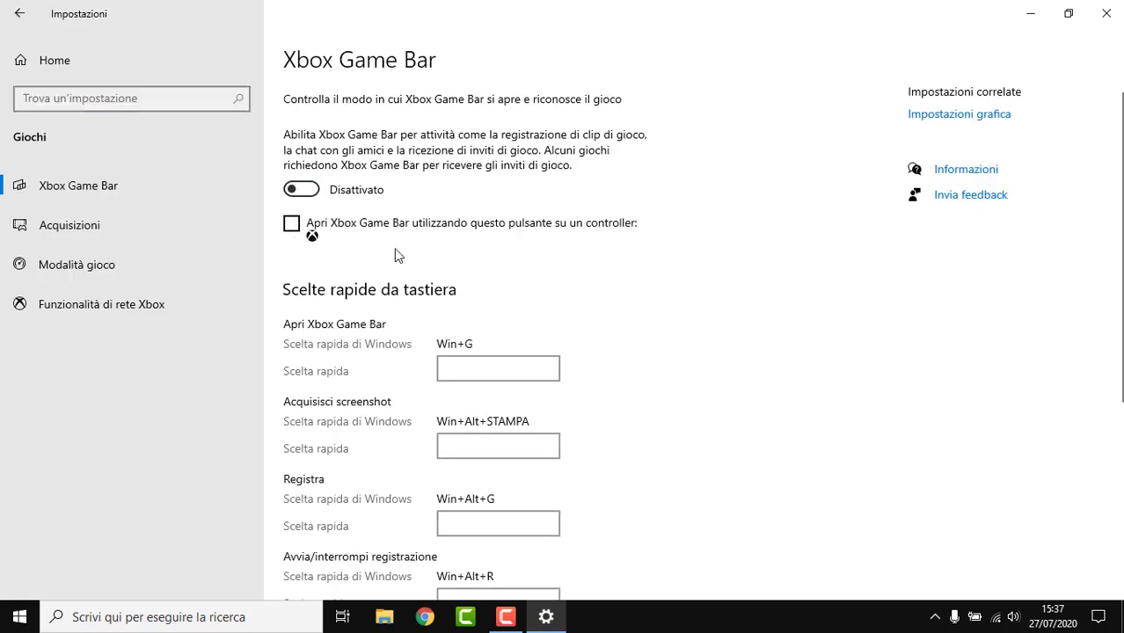
{"action": "scroll", "coordinate": [422, 246], "scroll_direction": "down", "scroll_amount": 5}
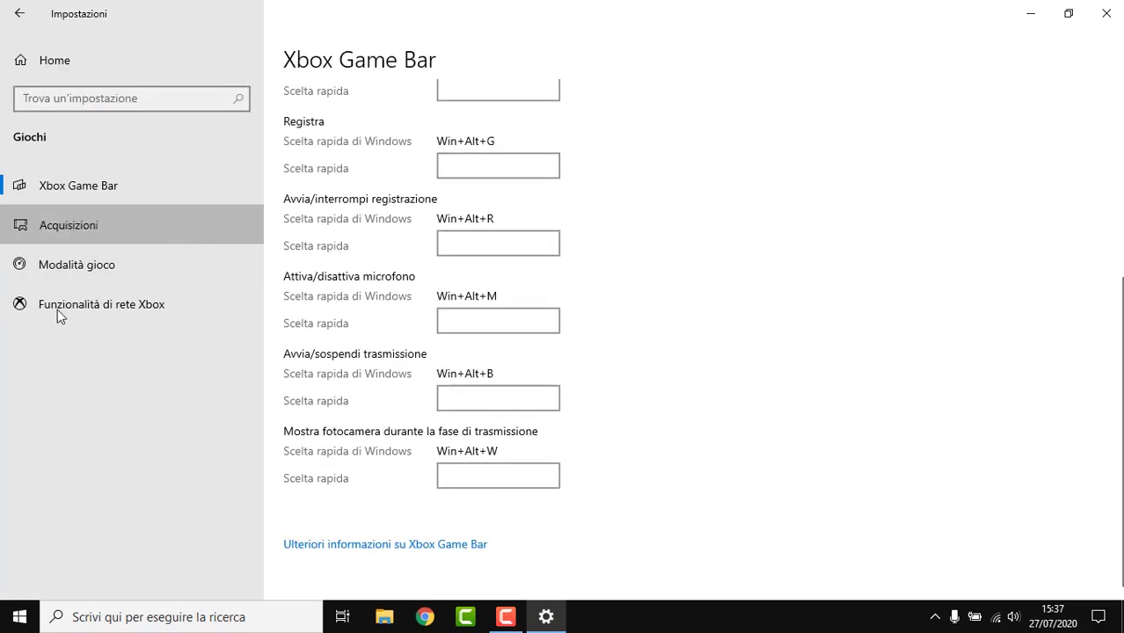
{"action": "left_click", "coordinate": [55, 231]}
{"action": "scroll", "coordinate": [394, 356], "scroll_direction": "down", "scroll_amount": 3}
{"action": "left_click", "coordinate": [301, 397]}
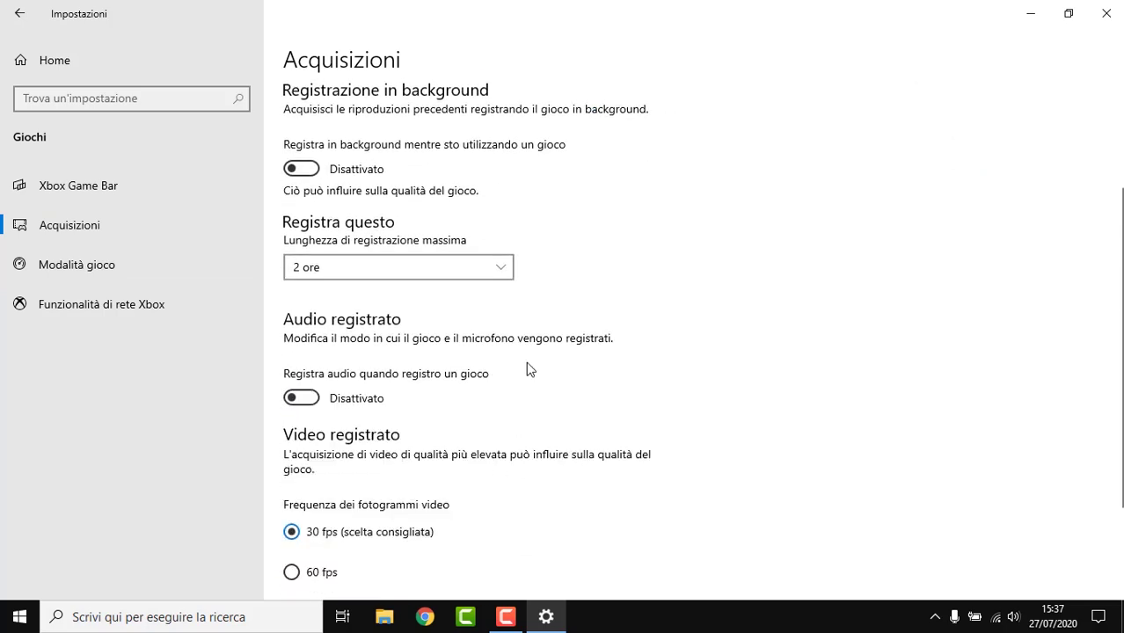
{"action": "scroll", "coordinate": [422, 430], "scroll_direction": "down", "scroll_amount": 2}
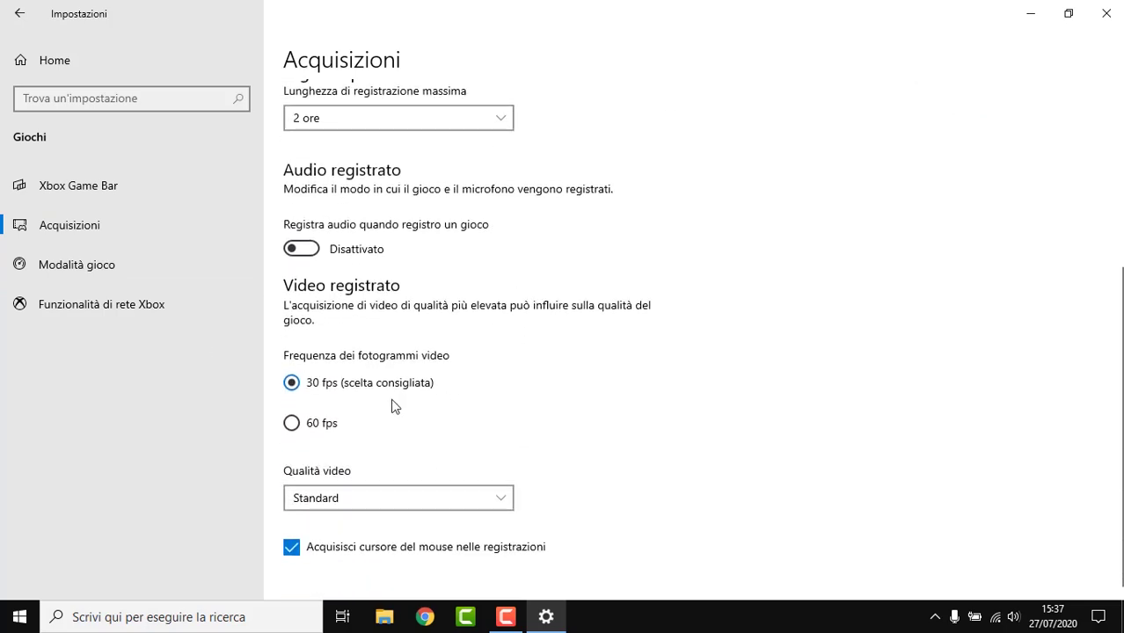
{"action": "left_click", "coordinate": [335, 554]}
Review Game Mode and Xbox networking, showing Internet connected and Xbox Live up.
{"action": "left_click", "coordinate": [76, 264]}
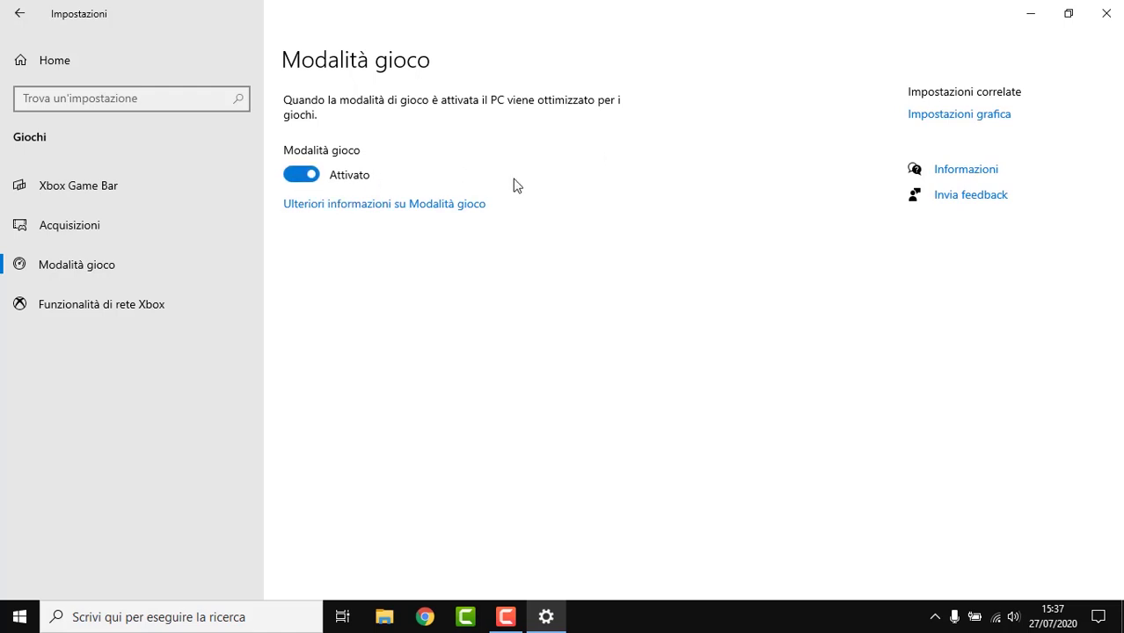
{"action": "left_click", "coordinate": [211, 303]}
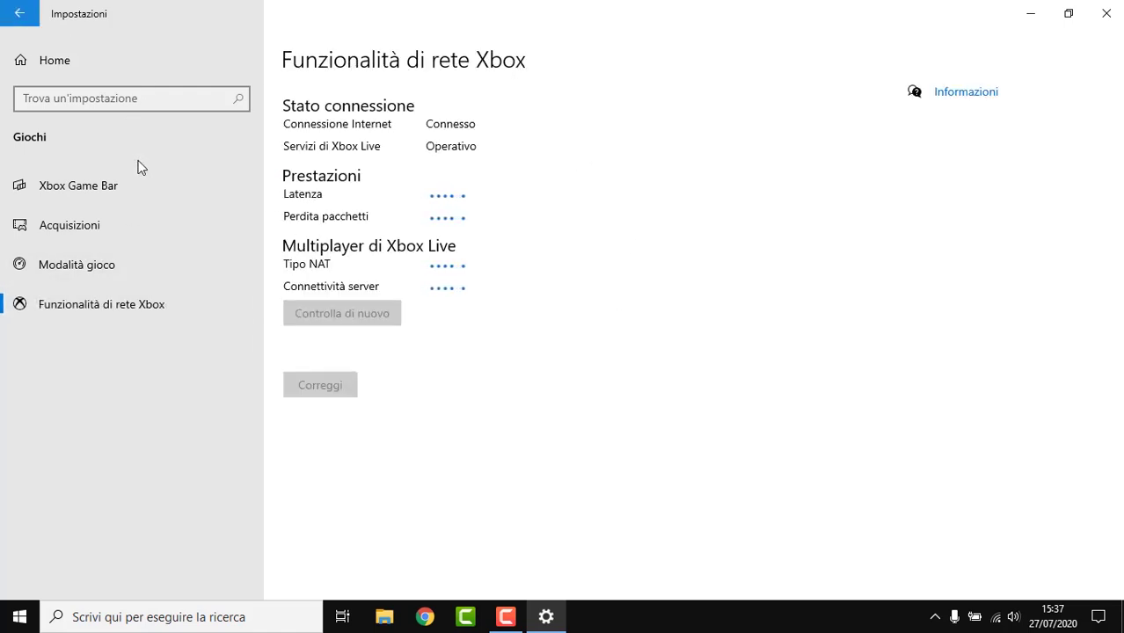
{"action": "key", "text": "alt+Left"}
Turn off automatic scrollbar hiding in the accessibility display settings.
{"action": "key", "text": "super+u"}
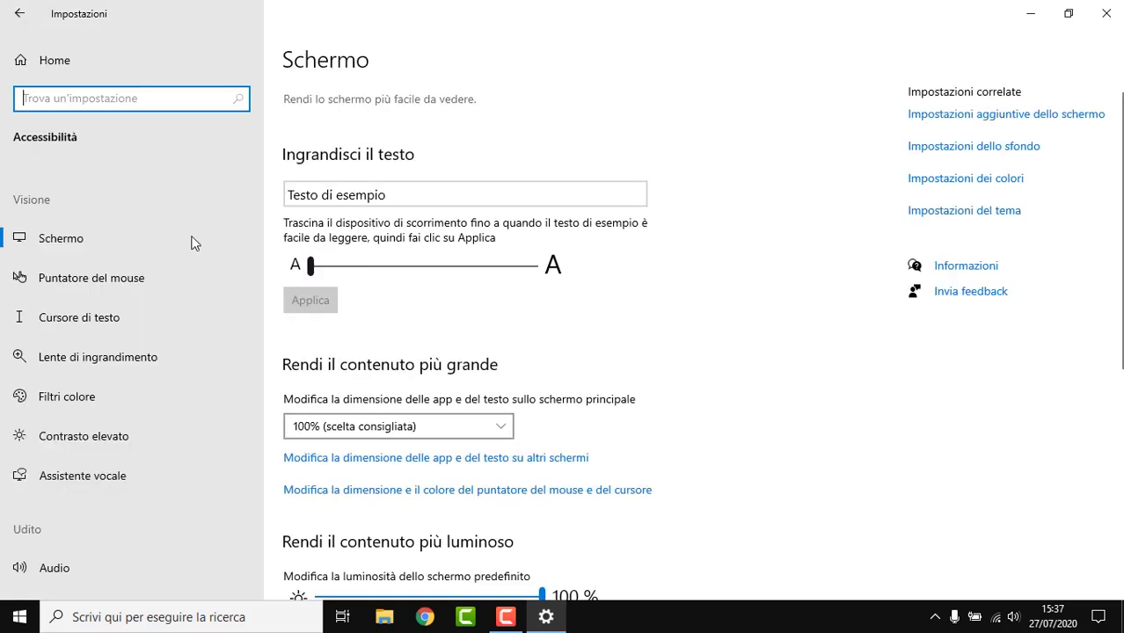
{"action": "scroll", "coordinate": [321, 321], "scroll_direction": "down", "scroll_amount": 3}
{"action": "scroll", "coordinate": [221, 313], "scroll_direction": "down", "scroll_amount": 2}
{"action": "scroll", "coordinate": [404, 362], "scroll_direction": "down", "scroll_amount": 1}
{"action": "scroll", "coordinate": [404, 362], "scroll_direction": "down", "scroll_amount": 2}
{"action": "left_click", "coordinate": [370, 393]}
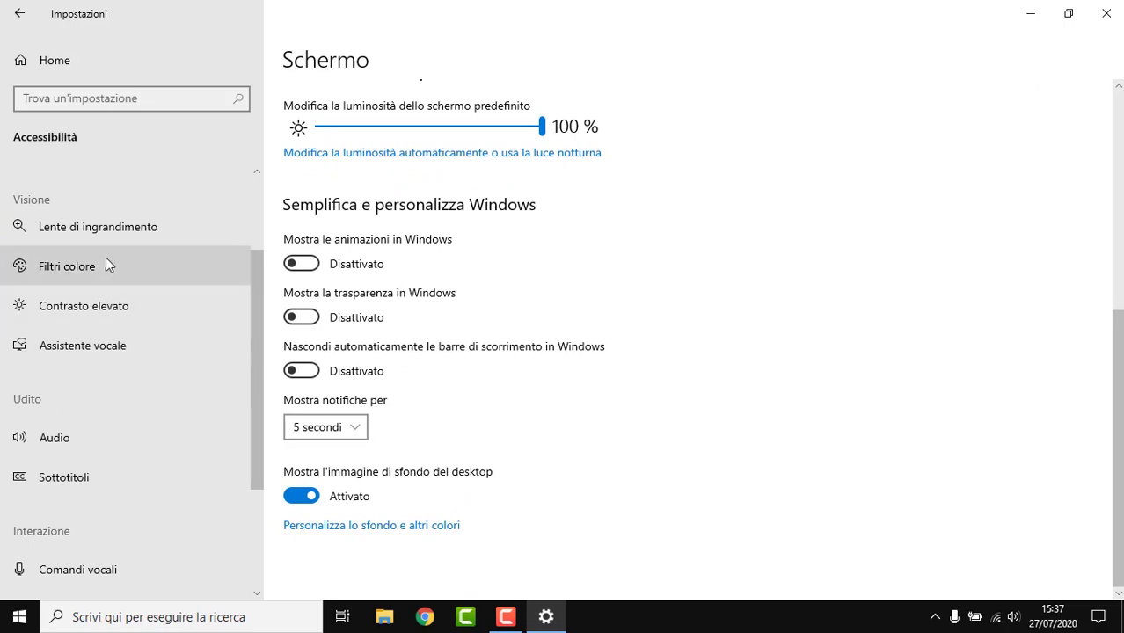
{"action": "scroll", "coordinate": [106, 266], "scroll_direction": "up", "scroll_amount": 3}
Turn off visual touch feedback, enlarge the mouse pointer slightly, and turn on the text cursor indicator.
{"action": "left_click", "coordinate": [188, 290]}
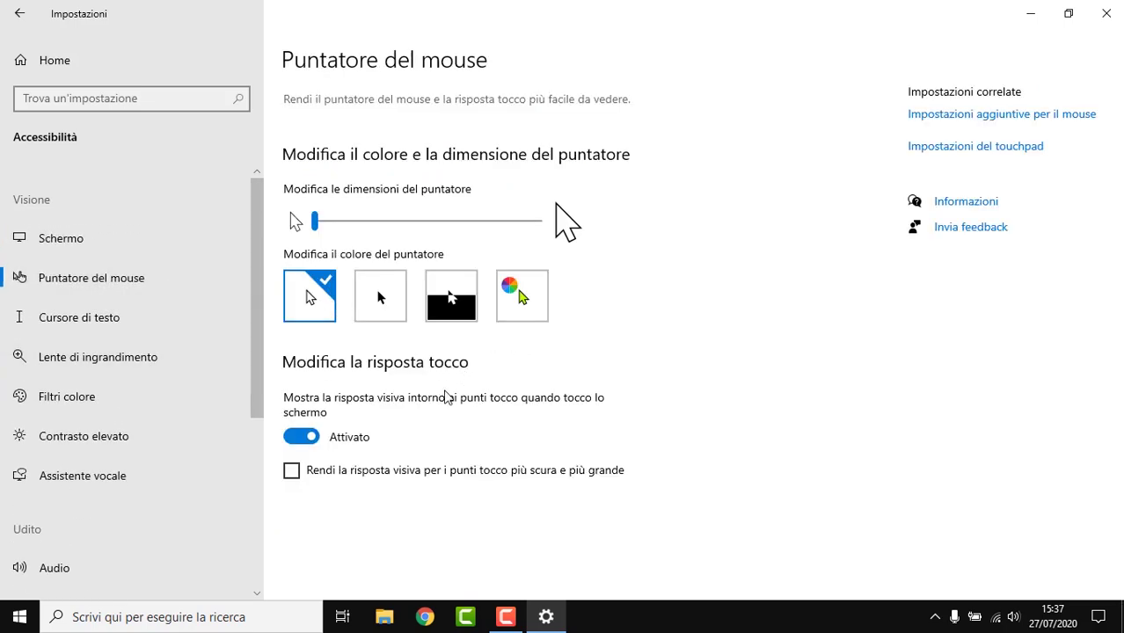
{"action": "left_click", "coordinate": [307, 438]}
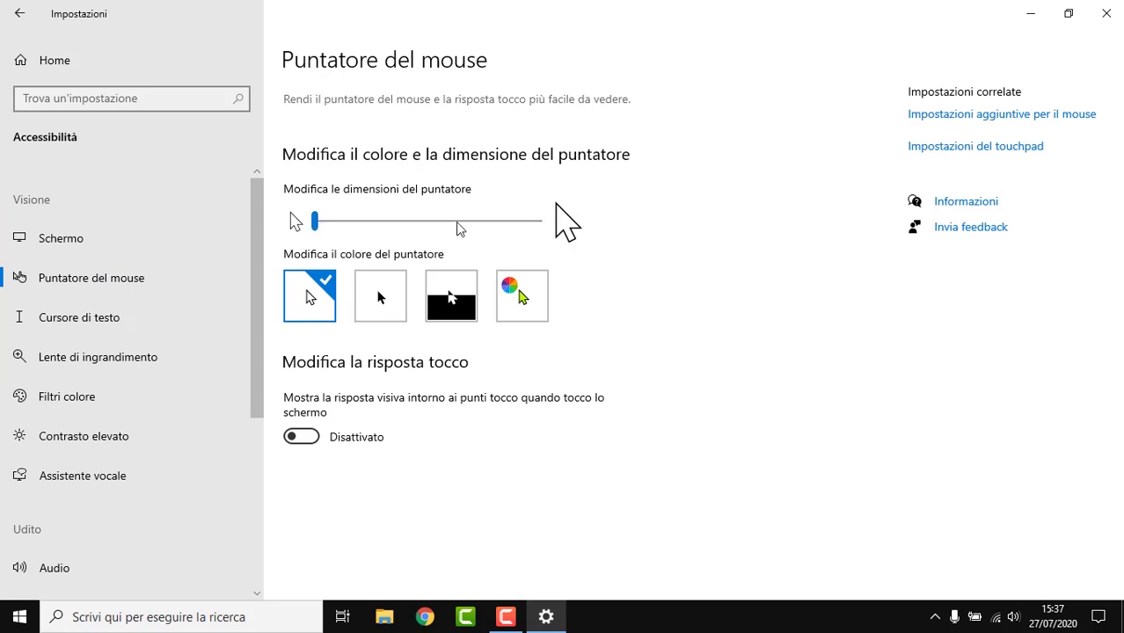
{"action": "left_click_drag", "start_coordinate": [315, 224], "coordinate": [321, 225]}
{"action": "left_click", "coordinate": [55, 328]}
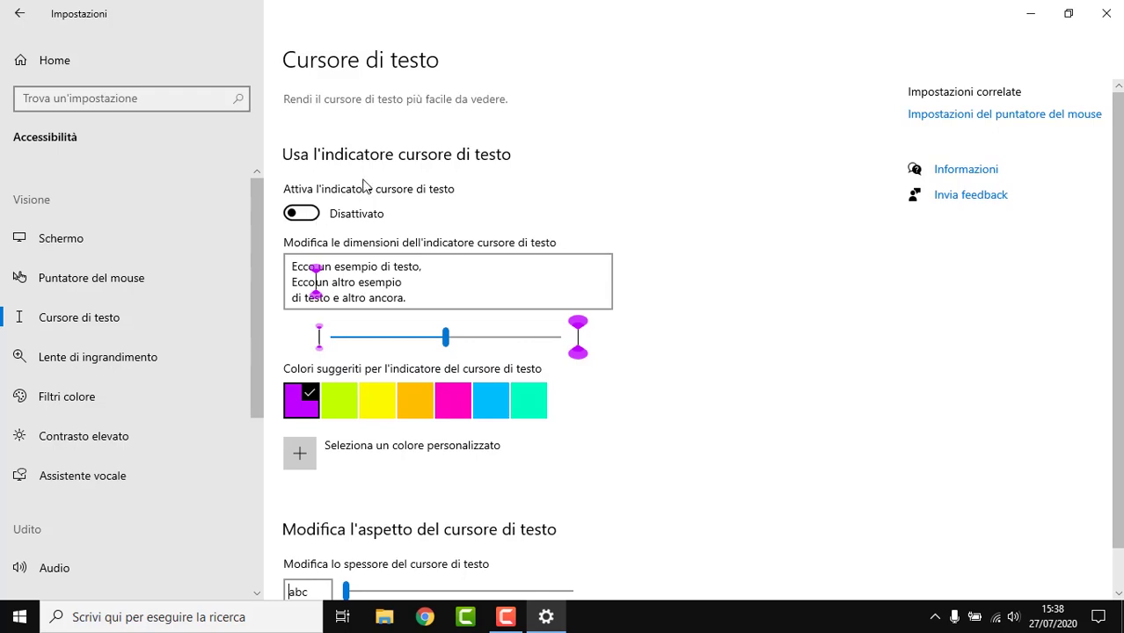
{"action": "left_click", "coordinate": [314, 214]}
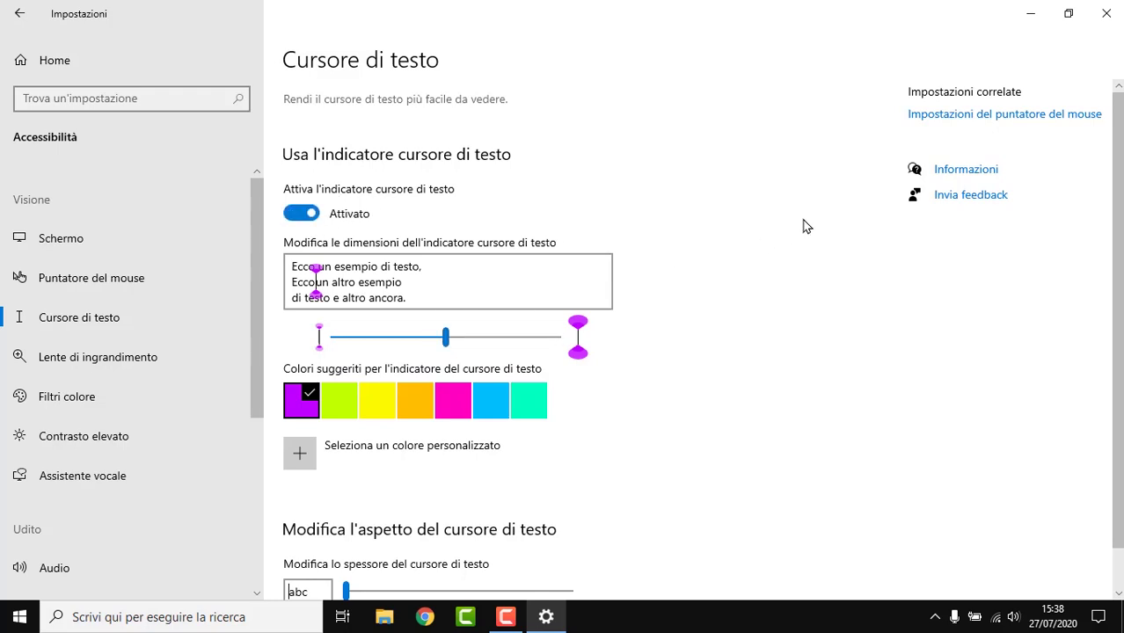
Look through the Magnifier, Color filters and High contrast settings pages.
{"action": "scroll", "coordinate": [426, 295], "scroll_direction": "down", "scroll_amount": 1}
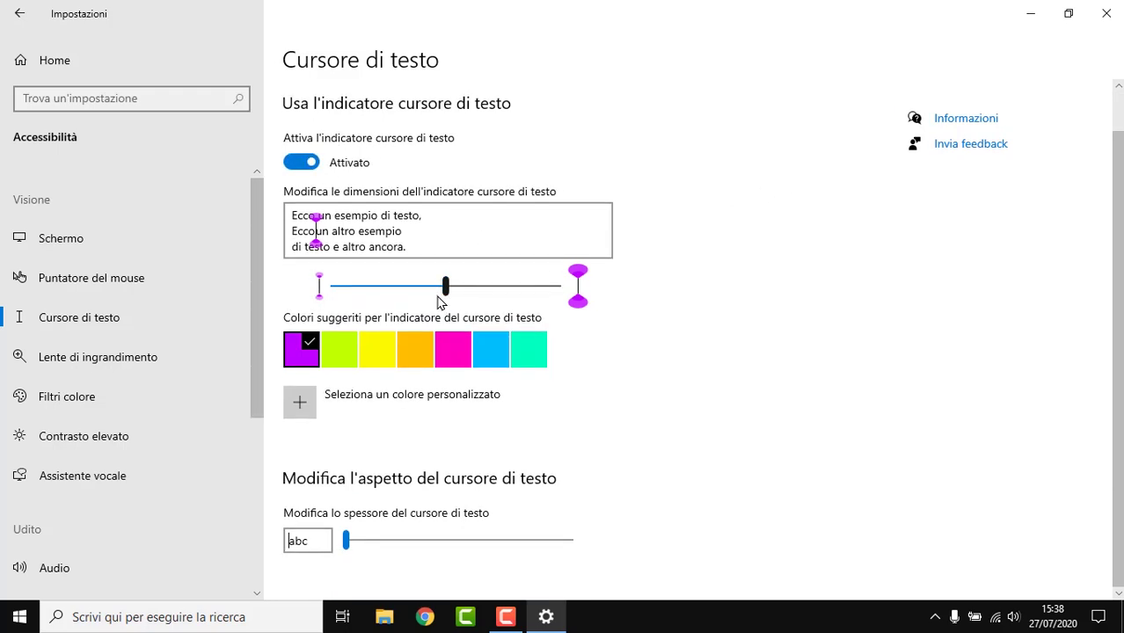
{"action": "left_click", "coordinate": [119, 374]}
{"action": "left_click", "coordinate": [37, 321]}
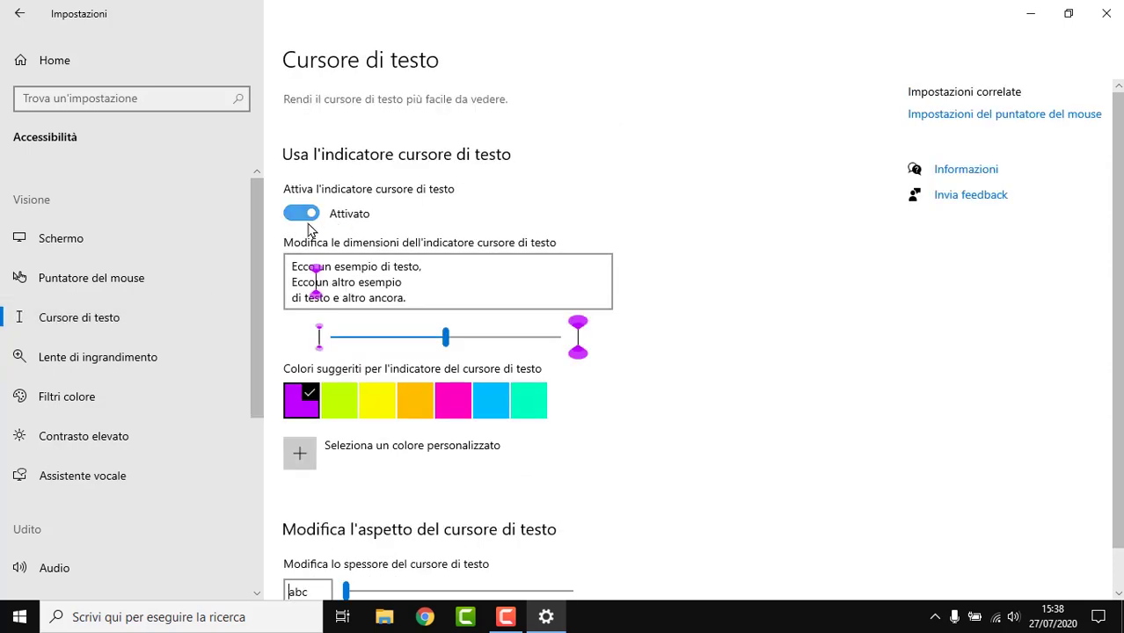
{"action": "left_click", "coordinate": [176, 396]}
{"action": "scroll", "coordinate": [290, 268], "scroll_direction": "down", "scroll_amount": 10}
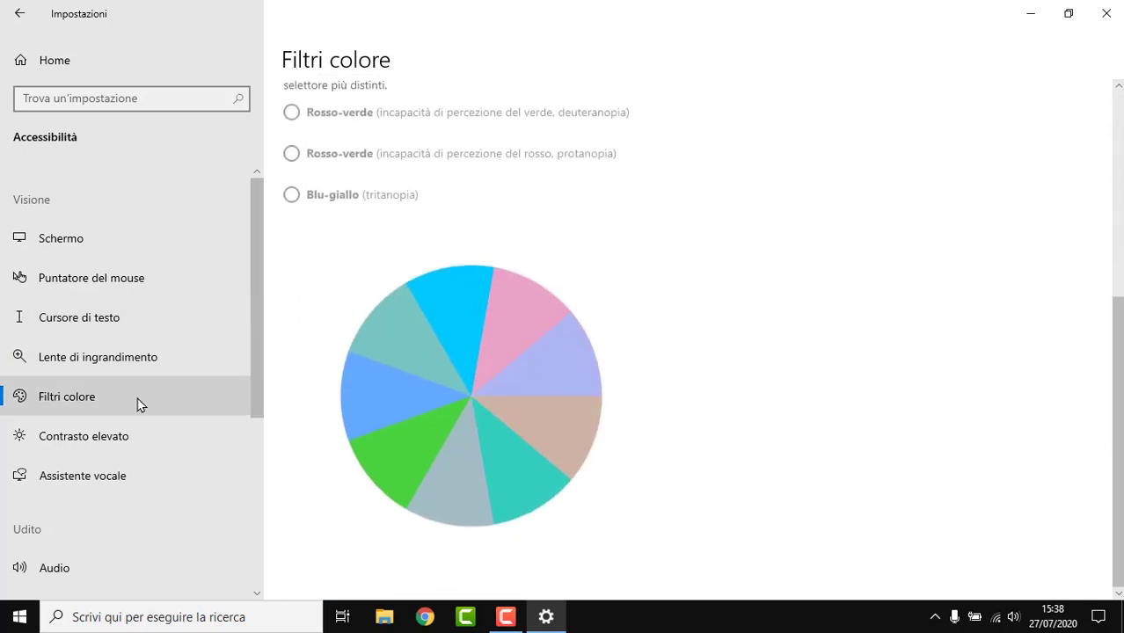
{"action": "left_click", "coordinate": [128, 429]}
{"action": "scroll", "coordinate": [509, 294], "scroll_direction": "down", "scroll_amount": 3}
{"action": "scroll", "coordinate": [53, 474], "scroll_direction": "down", "scroll_amount": 1}
Disable the Narrator shortcut, Narrator home at startup, volume lowering and action explanations.
{"action": "left_click", "coordinate": [73, 428]}
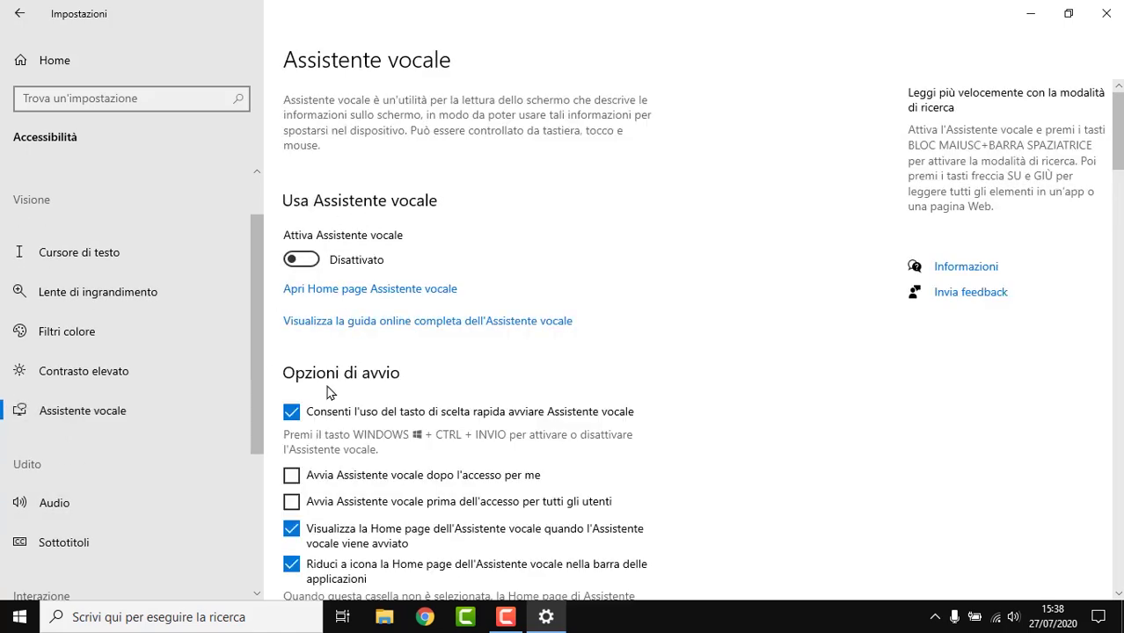
{"action": "left_click", "coordinate": [313, 413]}
{"action": "scroll", "coordinate": [299, 408], "scroll_direction": "down", "scroll_amount": 2}
{"action": "left_click", "coordinate": [291, 348]}
{"action": "left_click", "coordinate": [291, 387]}
{"action": "scroll", "coordinate": [387, 369], "scroll_direction": "down", "scroll_amount": 5}
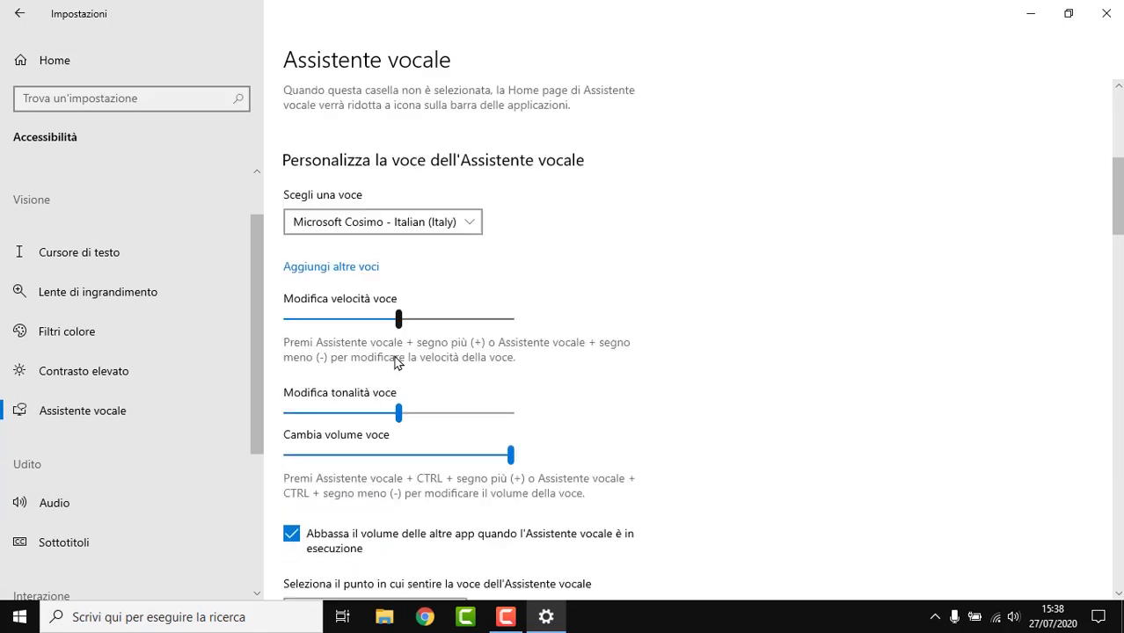
{"action": "left_click", "coordinate": [347, 418]}
{"action": "scroll", "coordinate": [396, 380], "scroll_direction": "down", "scroll_amount": 10}
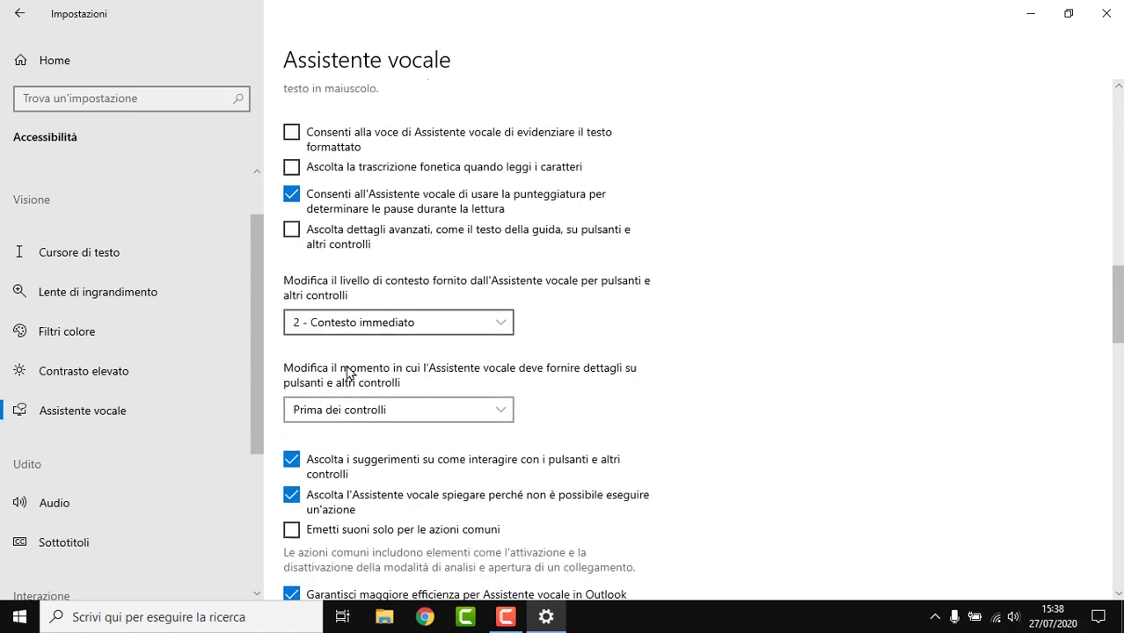
{"action": "left_click", "coordinate": [333, 498]}
{"action": "scroll", "coordinate": [395, 404], "scroll_direction": "down", "scroll_amount": 3}
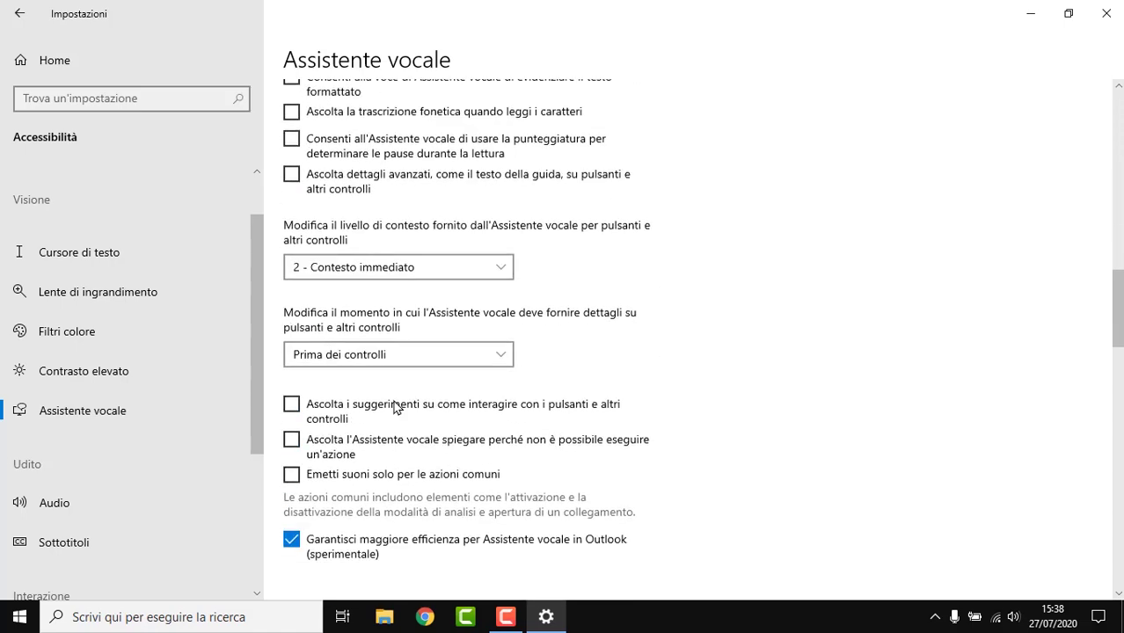
Stop Narrator announcing typed letters, words and lock keys, and turn off image descriptions.
{"action": "left_click", "coordinate": [332, 437]}
{"action": "scroll", "coordinate": [334, 435], "scroll_direction": "down", "scroll_amount": 1}
{"action": "left_click", "coordinate": [359, 432]}
{"action": "scroll", "coordinate": [365, 405], "scroll_direction": "down", "scroll_amount": 2}
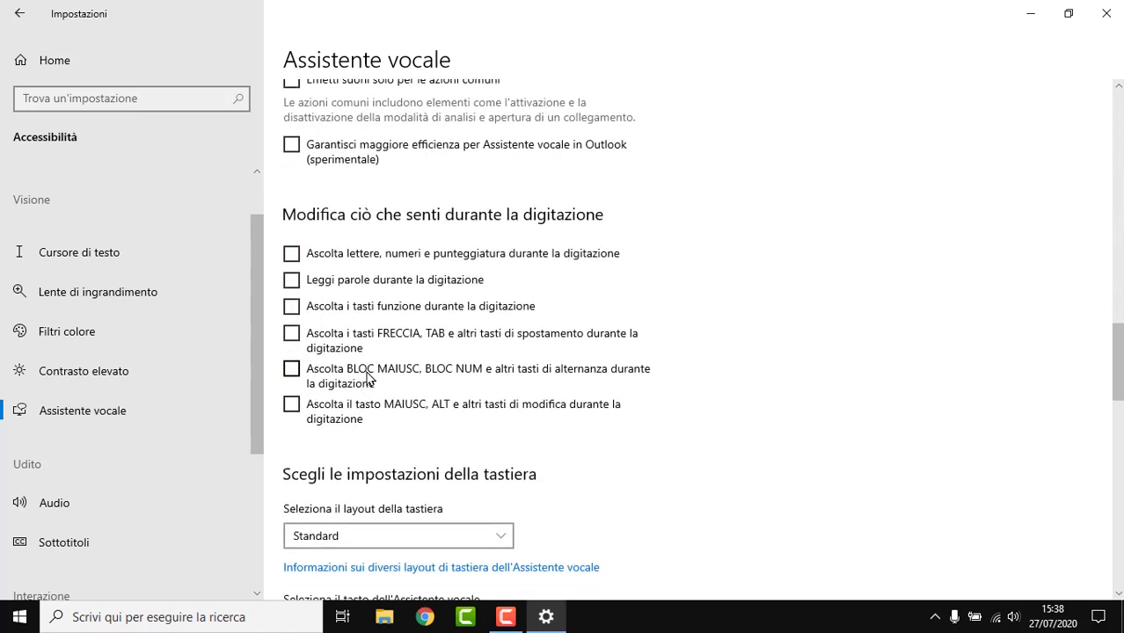
{"action": "left_click", "coordinate": [369, 369]}
{"action": "scroll", "coordinate": [386, 351], "scroll_direction": "down", "scroll_amount": 3}
{"action": "scroll", "coordinate": [370, 361], "scroll_direction": "down", "scroll_amount": 2}
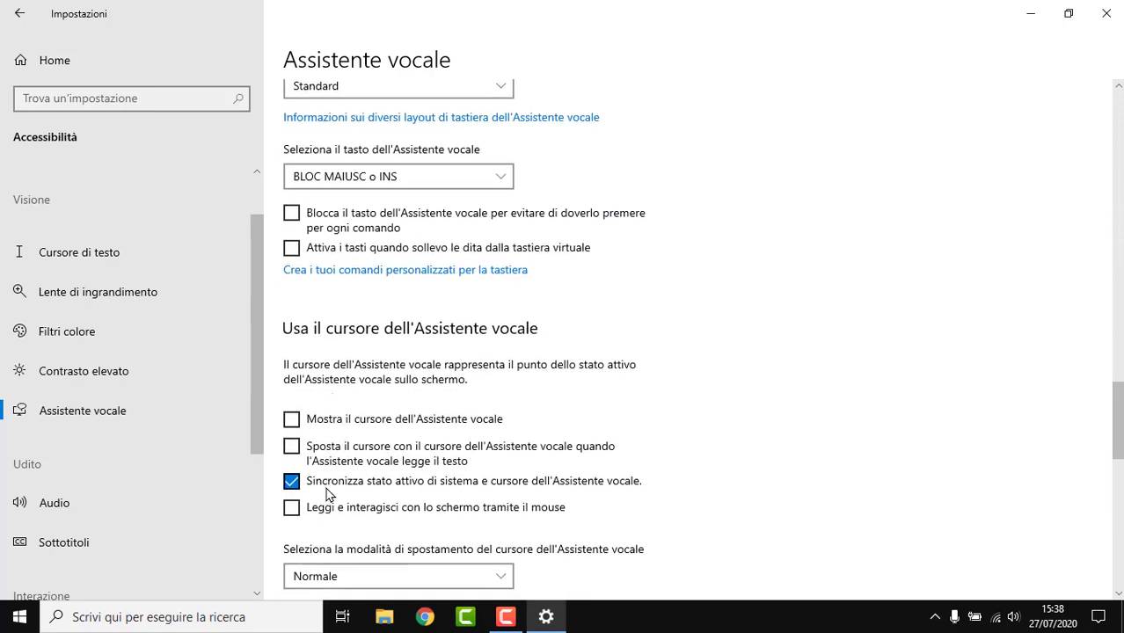
{"action": "scroll", "coordinate": [450, 369], "scroll_direction": "down", "scroll_amount": 8}
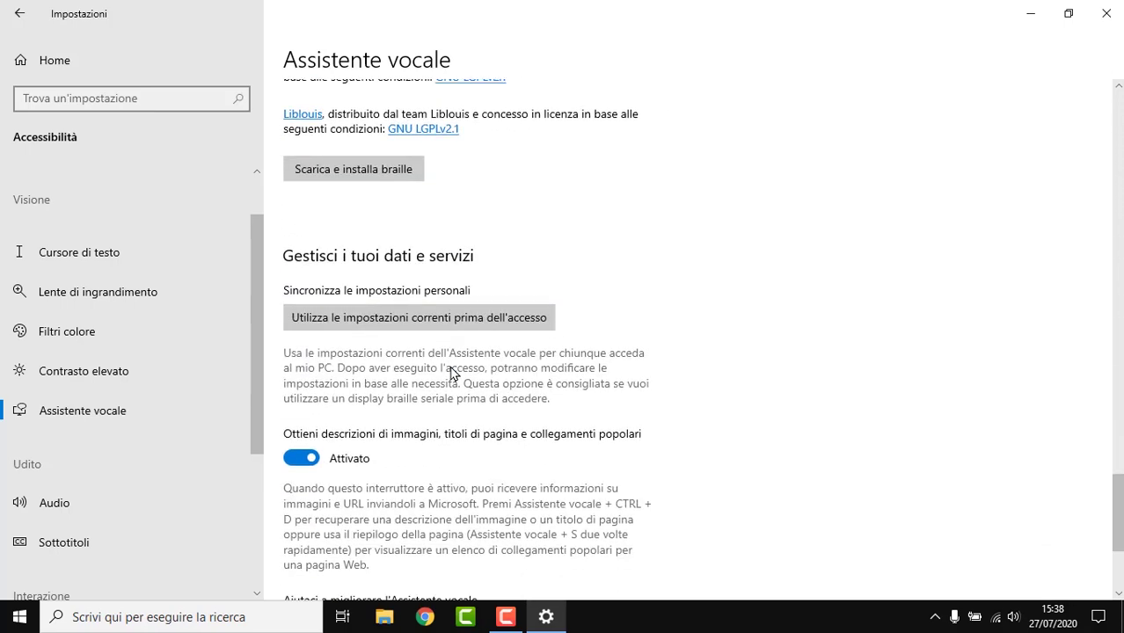
{"action": "left_click", "coordinate": [360, 458]}
{"action": "scroll", "coordinate": [511, 391], "scroll_direction": "down", "scroll_amount": 1}
{"action": "scroll", "coordinate": [519, 376], "scroll_direction": "down", "scroll_amount": 2}
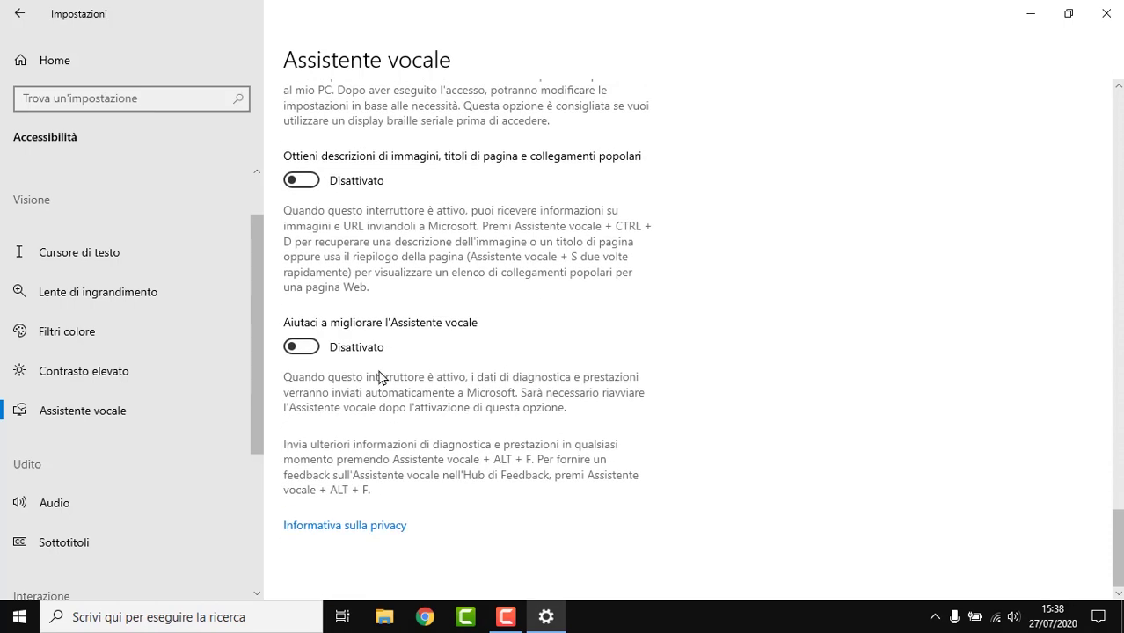
Look through the Audio, Sottotitoli and Comandi vocali accessibility pages.
{"action": "left_click", "coordinate": [88, 502]}
{"action": "scroll", "coordinate": [53, 448], "scroll_direction": "down", "scroll_amount": 2}
{"action": "left_click", "coordinate": [185, 423]}
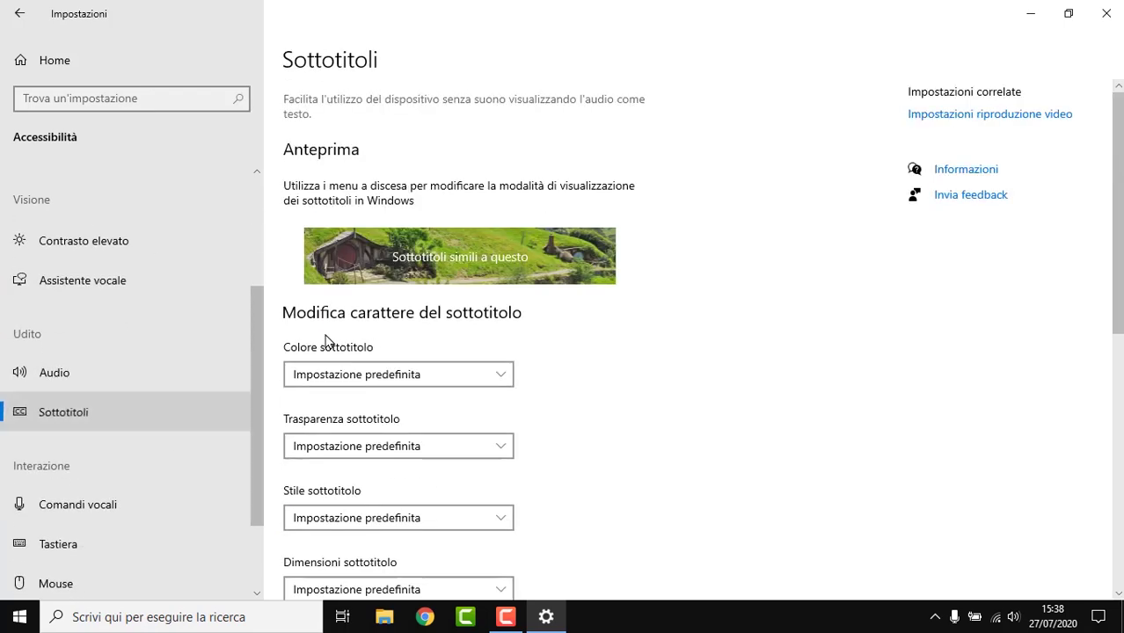
{"action": "scroll", "coordinate": [482, 321], "scroll_direction": "down", "scroll_amount": 7}
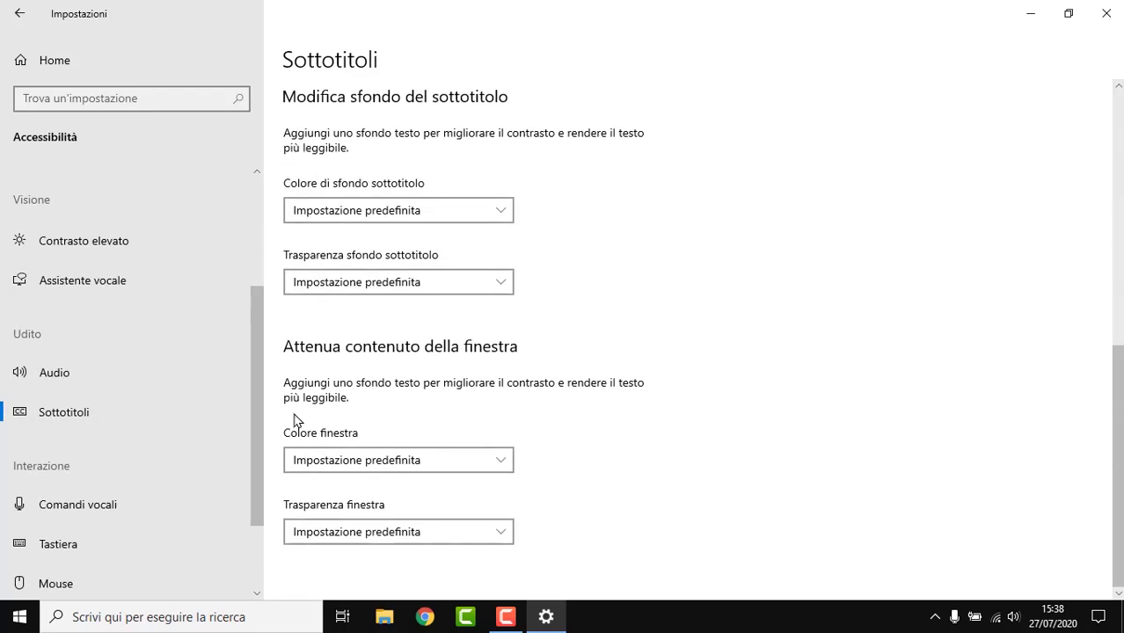
{"action": "left_click", "coordinate": [136, 503]}
{"action": "scroll", "coordinate": [161, 299], "scroll_direction": "down", "scroll_amount": 2}
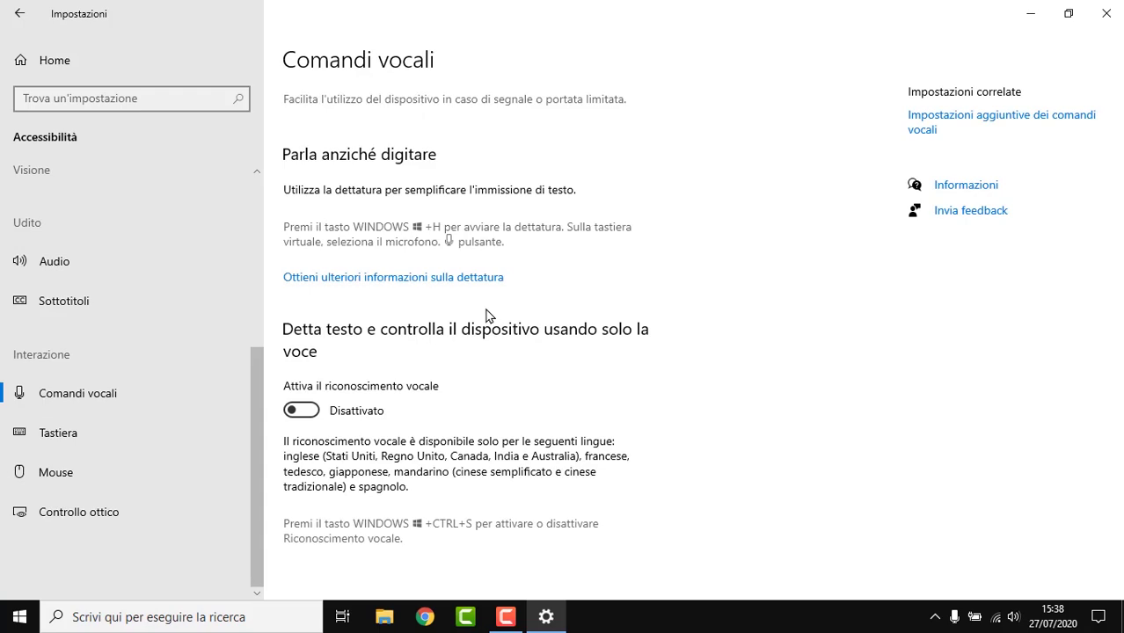
Disable the Tasti permanenti (Sticky Keys) shortcut in Keyboard settings.
{"action": "left_click", "coordinate": [103, 452]}
{"action": "left_click", "coordinate": [291, 407]}
{"action": "scroll", "coordinate": [273, 372], "scroll_direction": "down", "scroll_amount": 4}
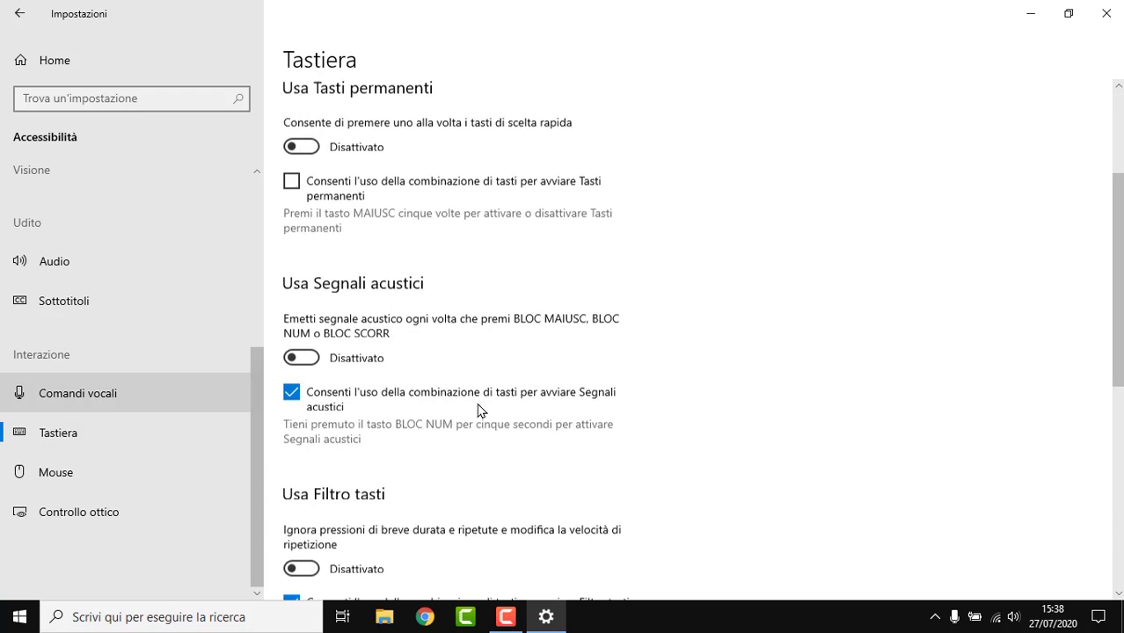
{"action": "scroll", "coordinate": [361, 268], "scroll_direction": "up", "scroll_amount": 1}
{"action": "scroll", "coordinate": [335, 369], "scroll_direction": "down", "scroll_amount": 2}
{"action": "scroll", "coordinate": [423, 310], "scroll_direction": "down", "scroll_amount": 4}
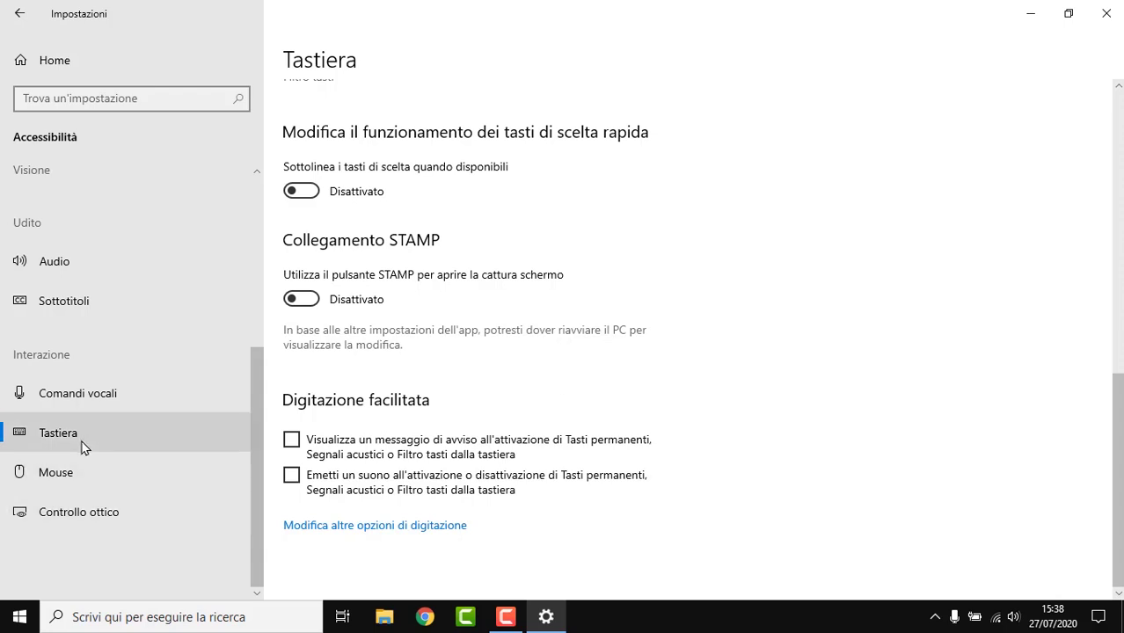
Browse the Mouse and Controllo ottico pages, then return to Settings home.
{"action": "left_click", "coordinate": [53, 472]}
{"action": "left_click", "coordinate": [52, 512]}
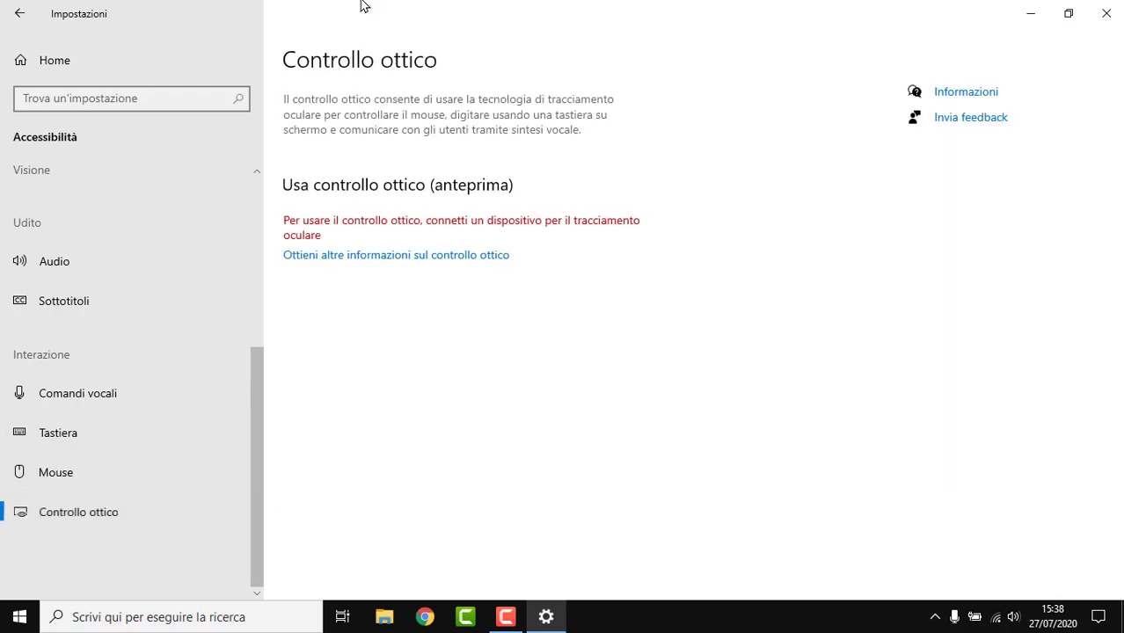
{"action": "left_click", "coordinate": [19, 13]}
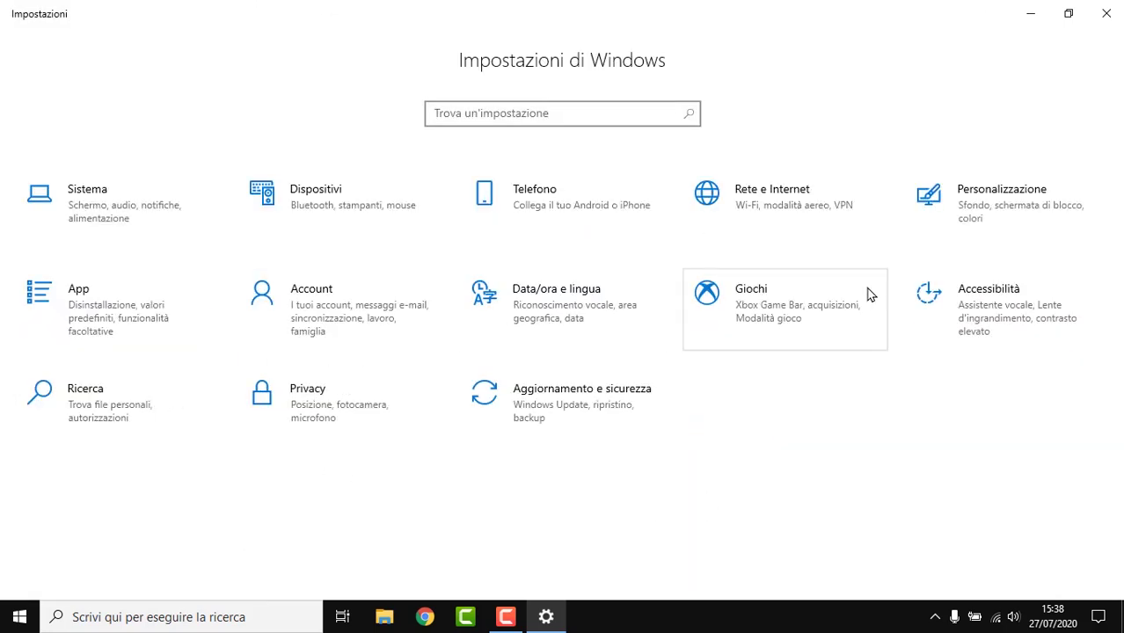
Turn off search history on this device in Ricerca permissions.
{"action": "left_click", "coordinate": [86, 396]}
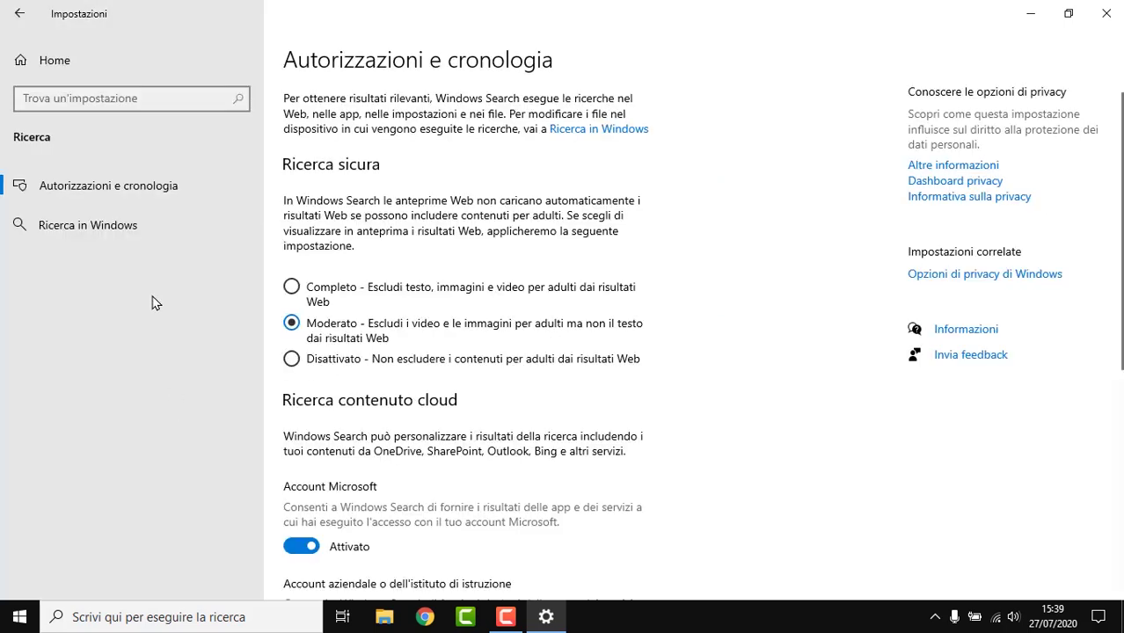
{"action": "scroll", "coordinate": [339, 296], "scroll_direction": "down", "scroll_amount": 3}
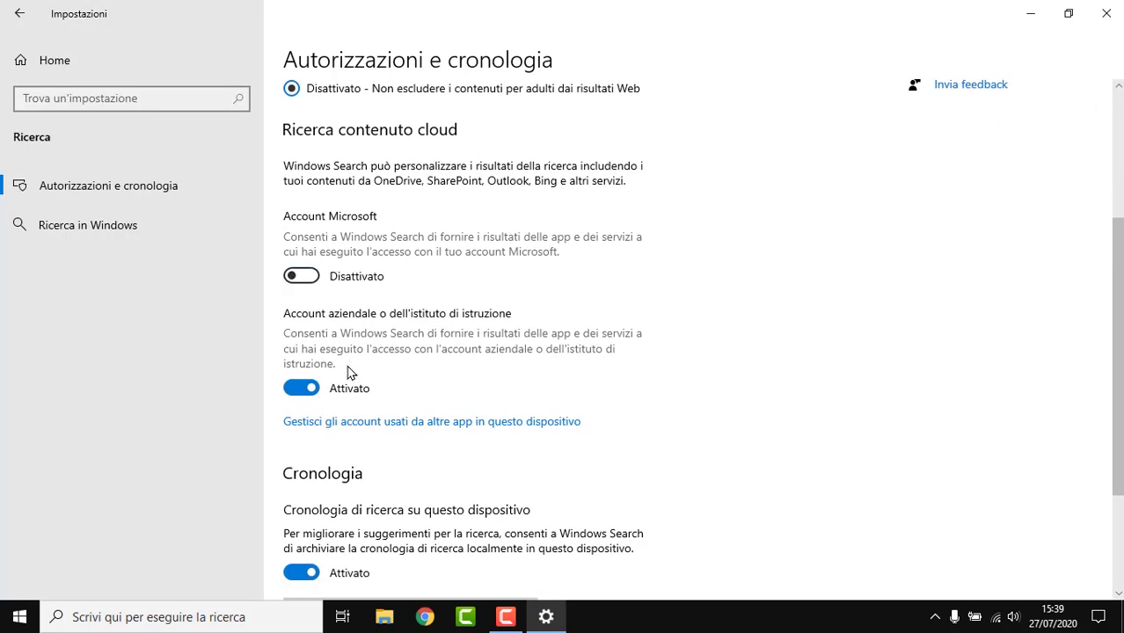
{"action": "scroll", "coordinate": [374, 364], "scroll_direction": "down", "scroll_amount": 2}
{"action": "left_click", "coordinate": [325, 391]}
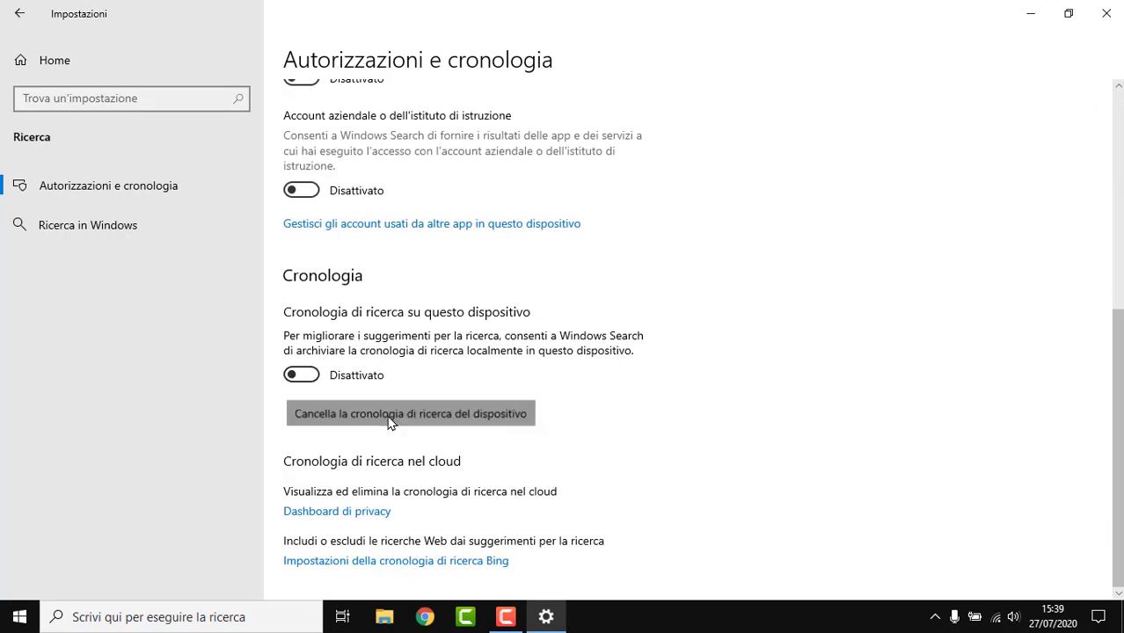
Review the Ricerca in Windows indexing settings page.
{"action": "left_click", "coordinate": [53, 225]}
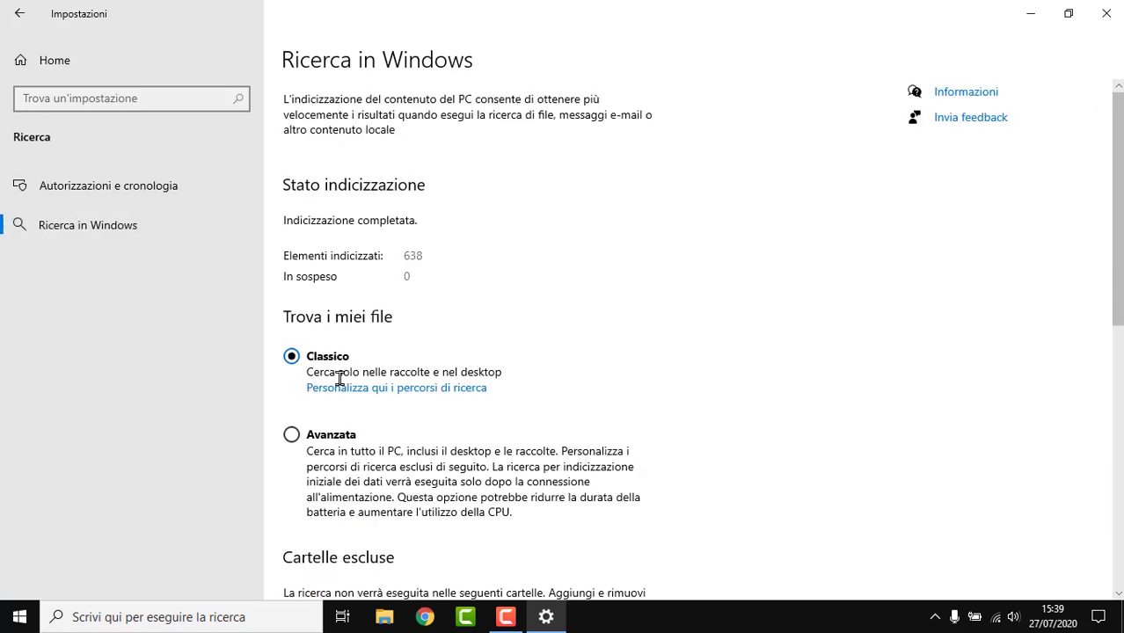
{"action": "scroll", "coordinate": [350, 364], "scroll_direction": "down", "scroll_amount": 3}
{"action": "scroll", "coordinate": [378, 352], "scroll_direction": "up", "scroll_amount": 3}
{"action": "scroll", "coordinate": [430, 319], "scroll_direction": "down", "scroll_amount": 1}
{"action": "scroll", "coordinate": [391, 334], "scroll_direction": "down", "scroll_amount": 6}
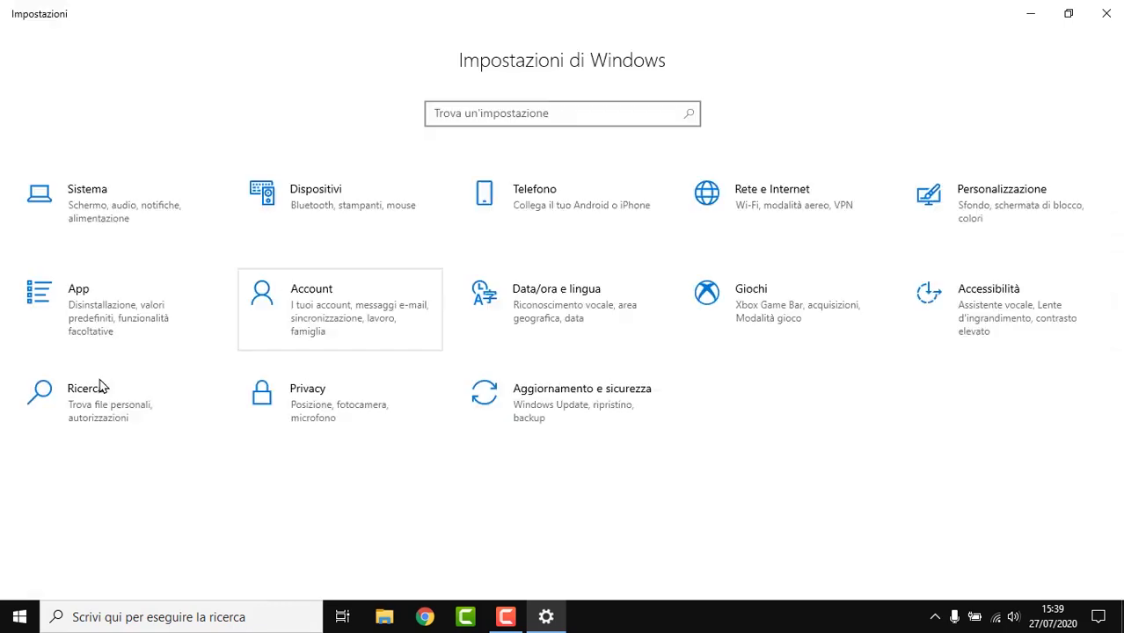
Turn off inking and typing personalization in Privacy settings.
{"action": "left_click", "coordinate": [303, 418]}
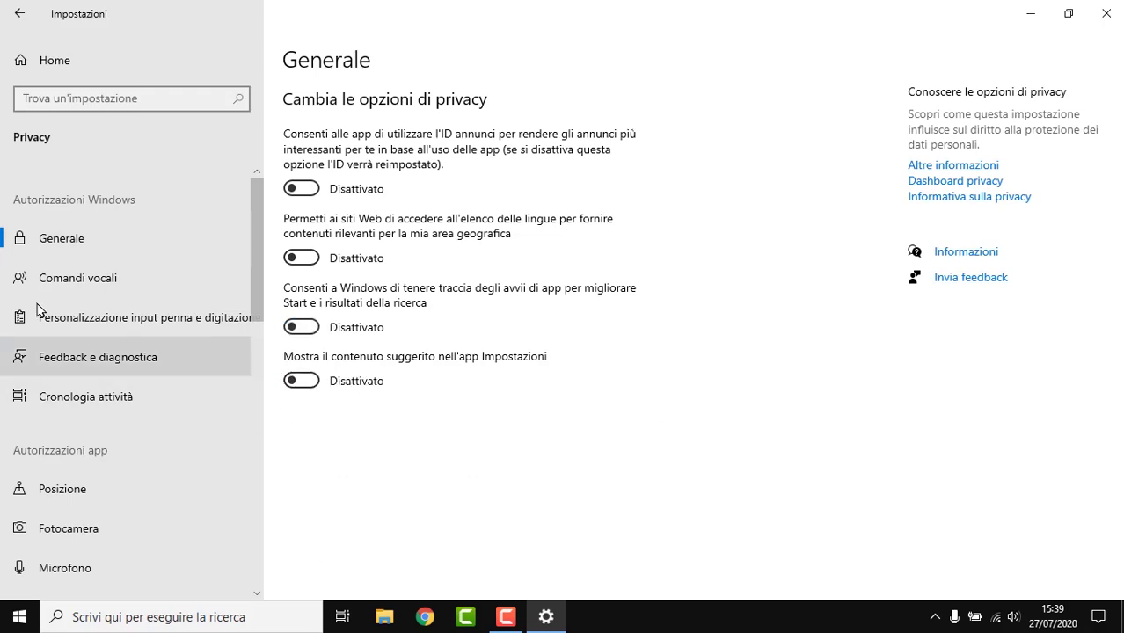
{"action": "left_click", "coordinate": [77, 278]}
{"action": "left_click", "coordinate": [132, 318]}
{"action": "left_click", "coordinate": [312, 255]}
Set feedback frequency to Mai and delete Microsoft's collected diagnostic data.
{"action": "left_click", "coordinate": [156, 356]}
{"action": "scroll", "coordinate": [411, 361], "scroll_direction": "down", "scroll_amount": 5}
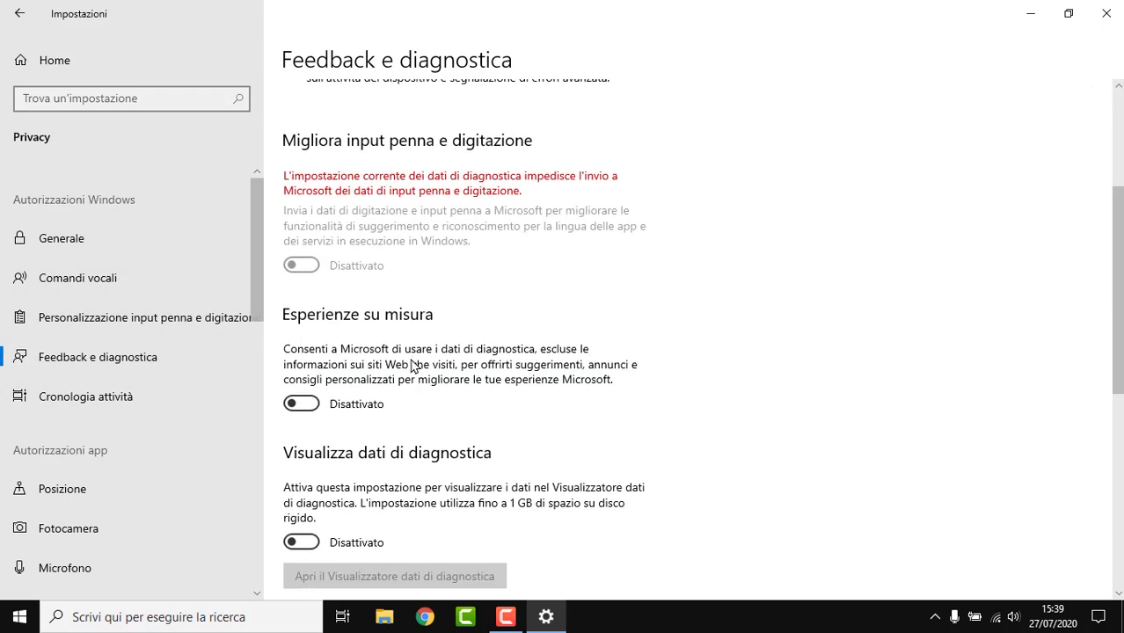
{"action": "scroll", "coordinate": [382, 342], "scroll_direction": "down", "scroll_amount": 6}
{"action": "scroll", "coordinate": [369, 345], "scroll_direction": "down", "scroll_amount": 2}
{"action": "left_click", "coordinate": [414, 432]}
{"action": "left_click", "coordinate": [369, 535]}
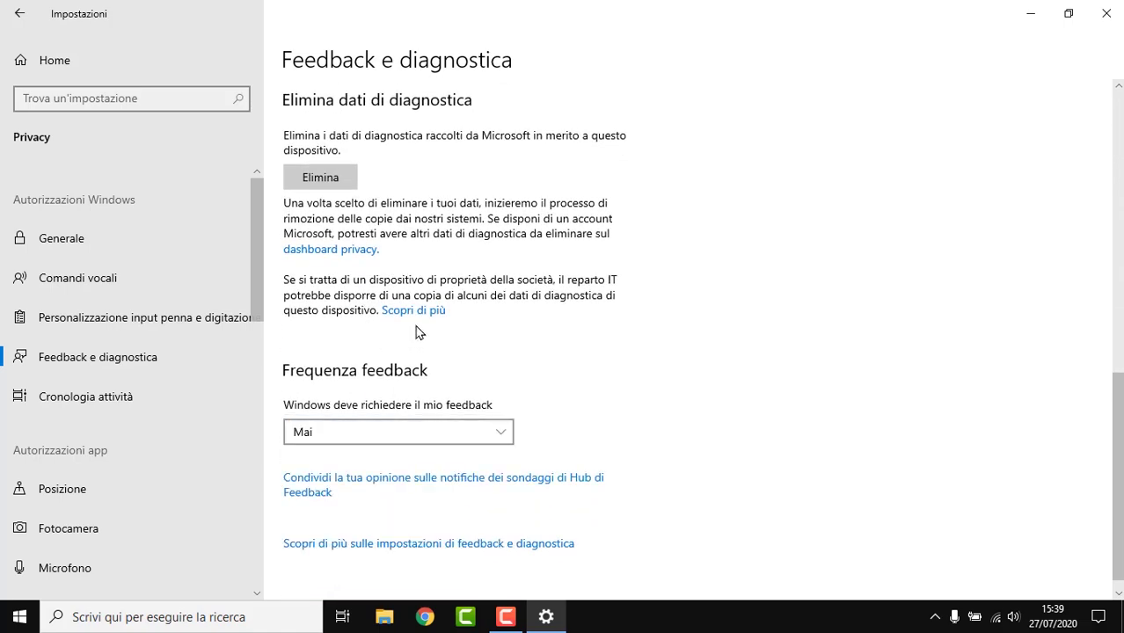
{"action": "scroll", "coordinate": [413, 329], "scroll_direction": "up", "scroll_amount": 2}
{"action": "left_click", "coordinate": [320, 266]}
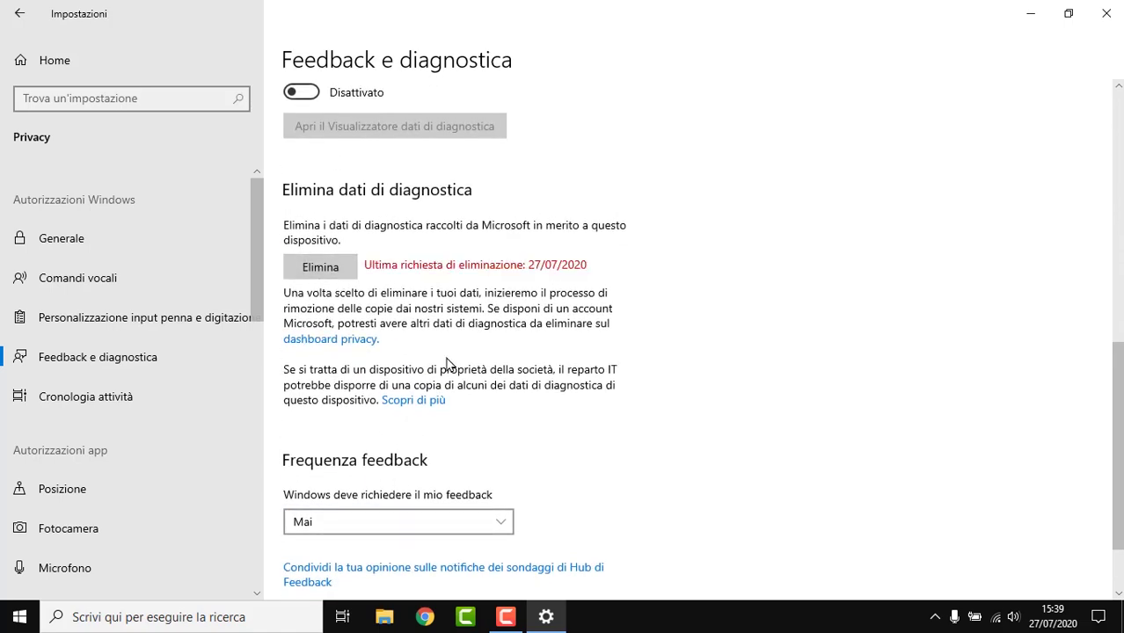
Stop sending activity history to Microsoft and clear the activity history.
{"action": "left_click", "coordinate": [186, 388]}
{"action": "left_click", "coordinate": [384, 172]}
{"action": "scroll", "coordinate": [395, 256], "scroll_direction": "down", "scroll_amount": 2}
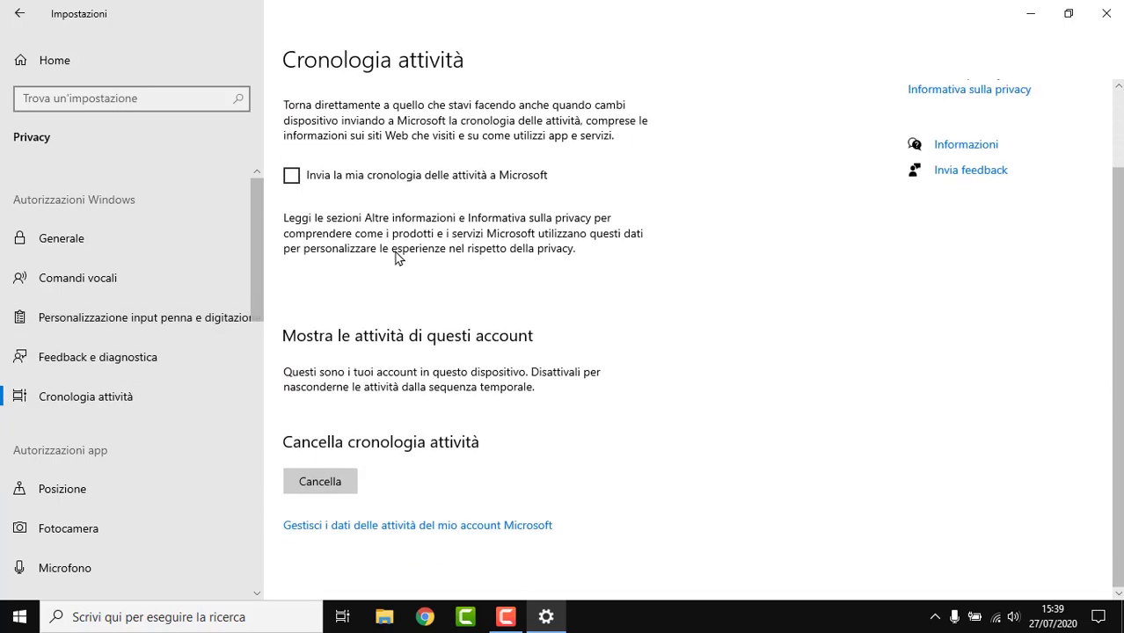
{"action": "left_click", "coordinate": [343, 474]}
{"action": "left_click", "coordinate": [289, 444]}
Open the Posizione location privacy page and scroll through it.
{"action": "left_click", "coordinate": [92, 489]}
{"action": "scroll", "coordinate": [376, 281], "scroll_direction": "down", "scroll_amount": 4}
{"action": "scroll", "coordinate": [376, 352], "scroll_direction": "up", "scroll_amount": 4}
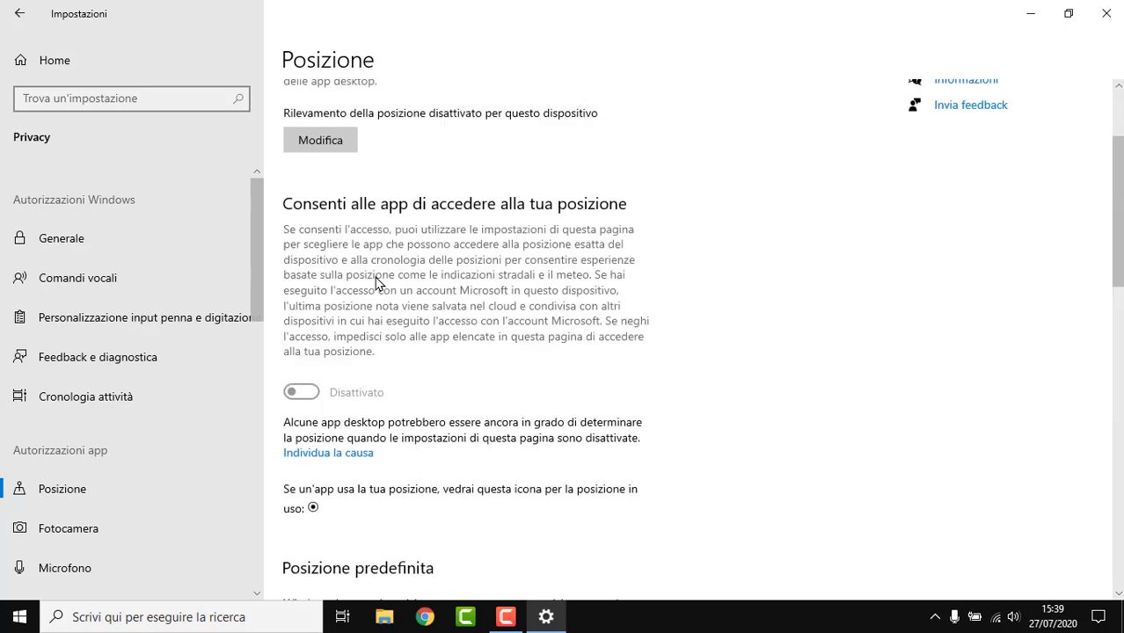
Check device location access, then turn off camera access for this device.
{"action": "left_click", "coordinate": [337, 319]}
{"action": "left_click", "coordinate": [320, 312]}
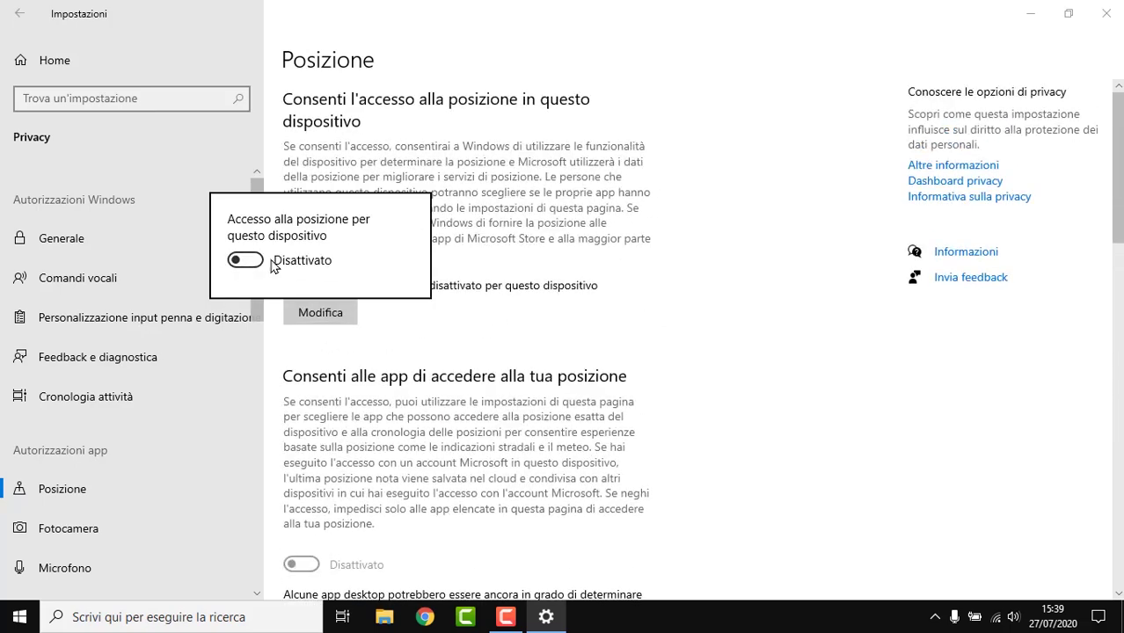
{"action": "left_click", "coordinate": [514, 375]}
{"action": "left_click", "coordinate": [68, 527]}
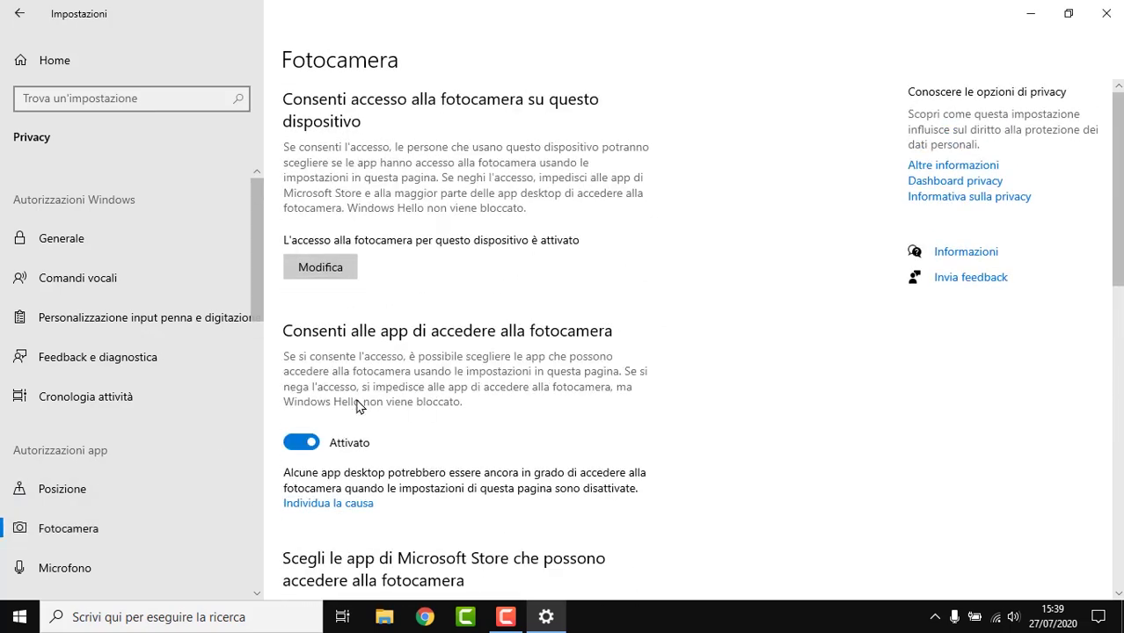
{"action": "left_click", "coordinate": [320, 267]}
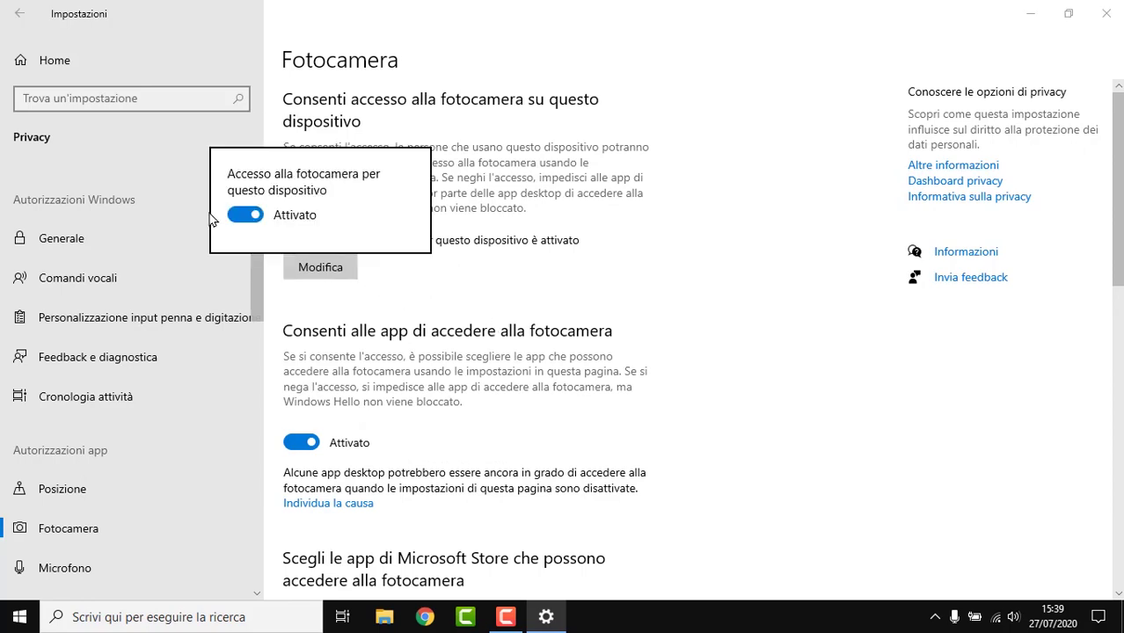
{"action": "left_click", "coordinate": [244, 220]}
{"action": "left_click", "coordinate": [612, 375]}
{"action": "scroll", "coordinate": [580, 378], "scroll_direction": "down", "scroll_amount": 4}
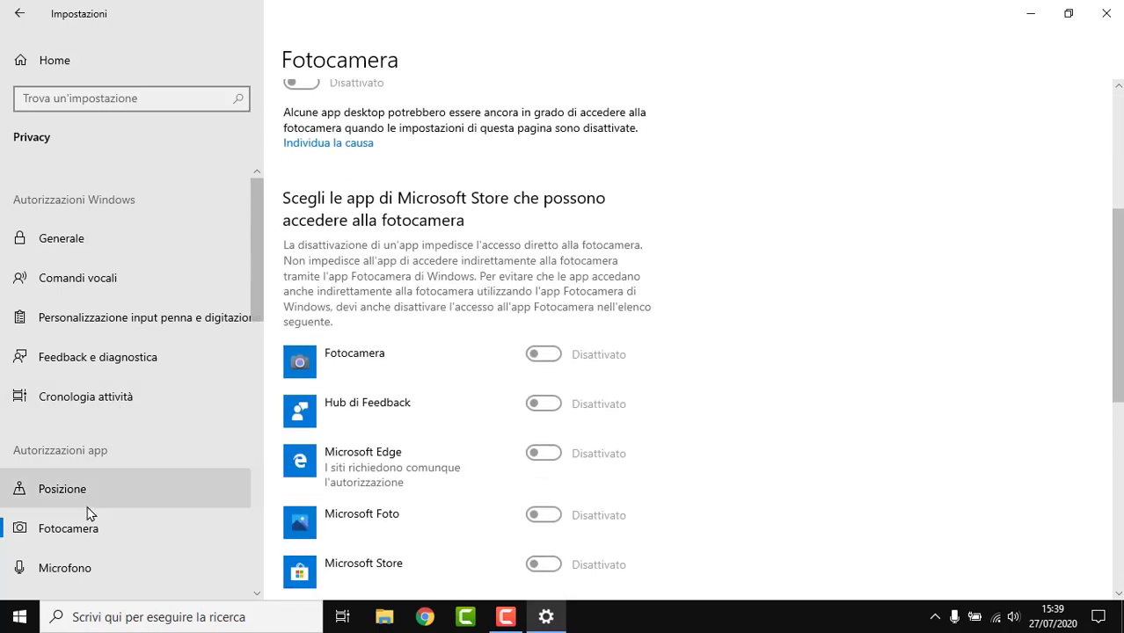
Stop apps using voice activation and turn off voice activation for the VR headset.
{"action": "left_click", "coordinate": [68, 570]}
{"action": "scroll", "coordinate": [563, 255], "scroll_direction": "down", "scroll_amount": 3}
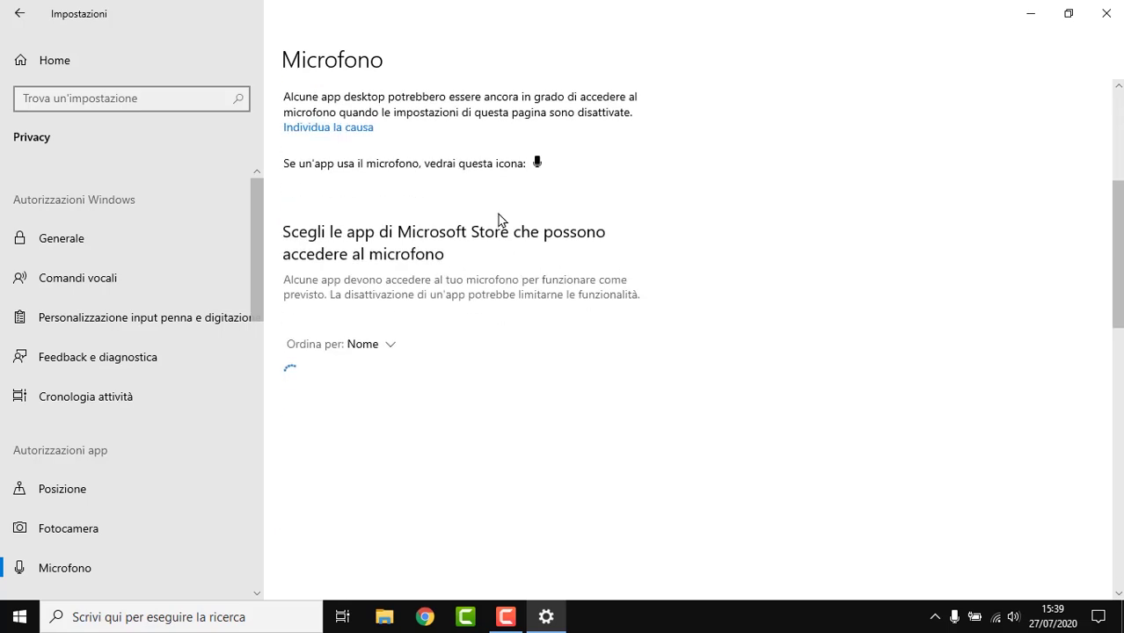
{"action": "scroll", "coordinate": [451, 195], "scroll_direction": "down", "scroll_amount": 3}
{"action": "scroll", "coordinate": [143, 441], "scroll_direction": "down", "scroll_amount": 4}
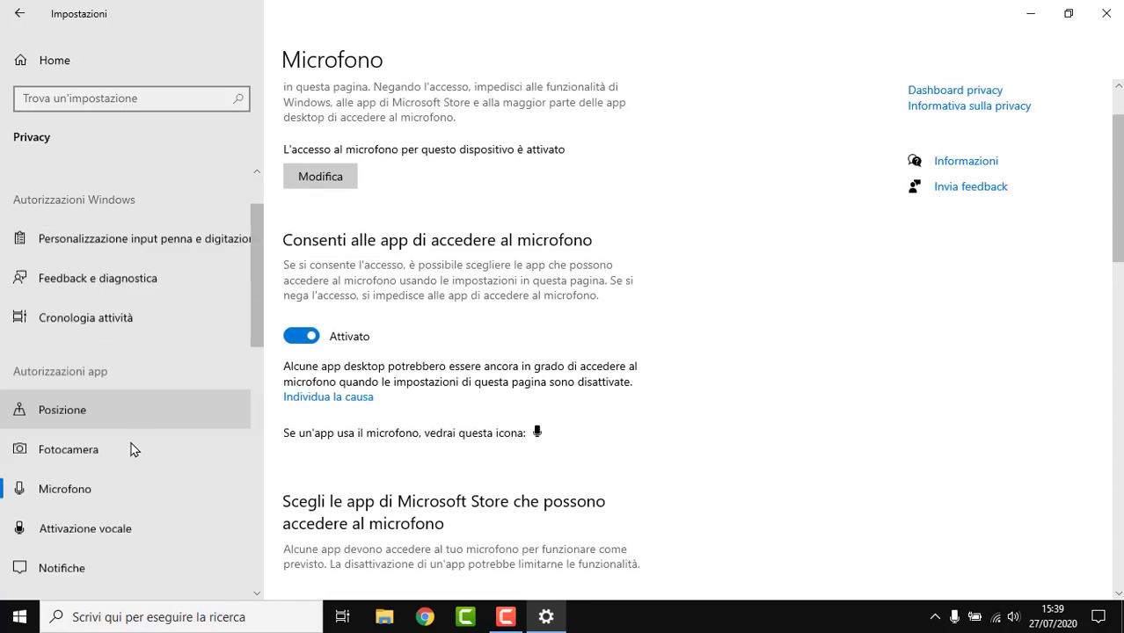
{"action": "left_click", "coordinate": [97, 411]}
{"action": "left_click", "coordinate": [301, 351]}
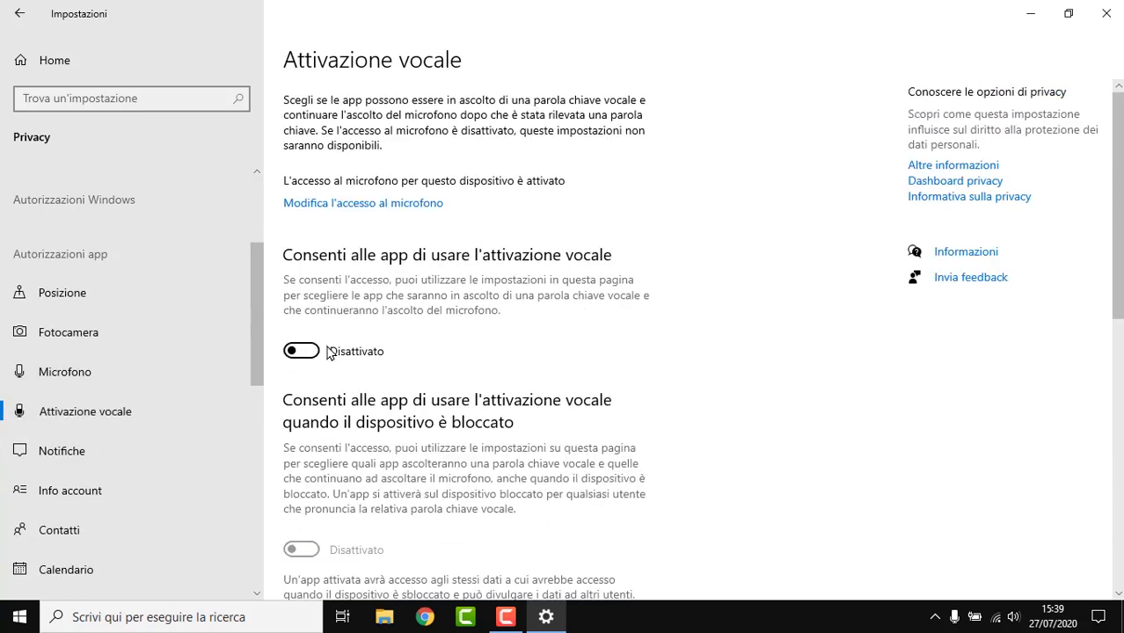
{"action": "scroll", "coordinate": [414, 281], "scroll_direction": "down", "scroll_amount": 8}
{"action": "left_click", "coordinate": [356, 254]}
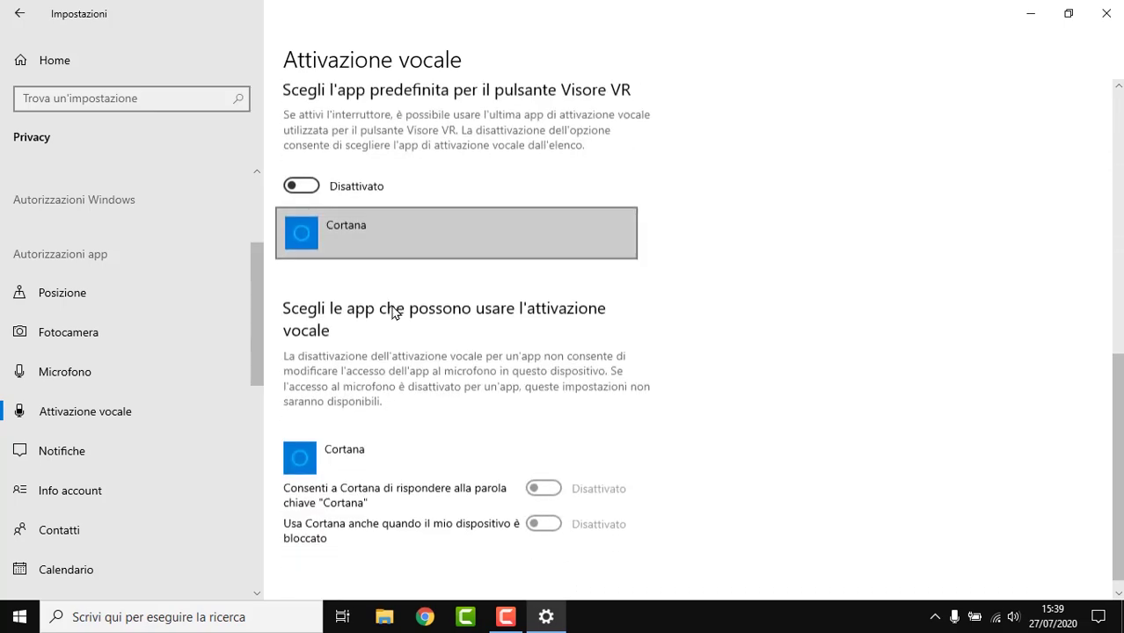
Turn off notification access for apps and for this device.
{"action": "left_click", "coordinate": [88, 450]}
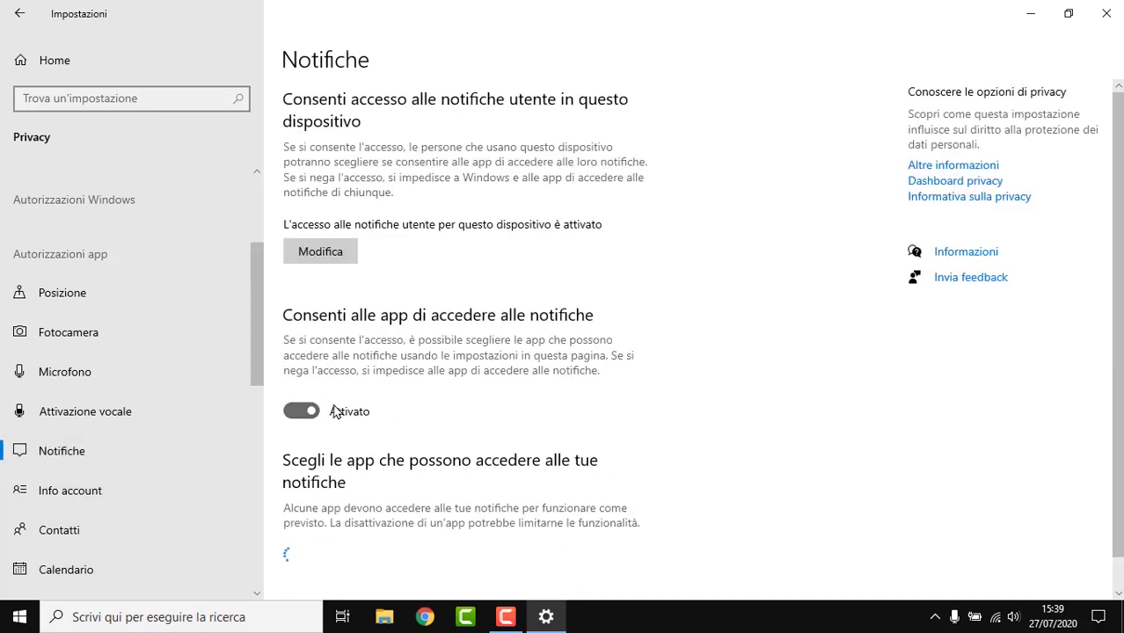
{"action": "left_click", "coordinate": [303, 411]}
{"action": "left_click", "coordinate": [320, 251]}
{"action": "left_click", "coordinate": [253, 200]}
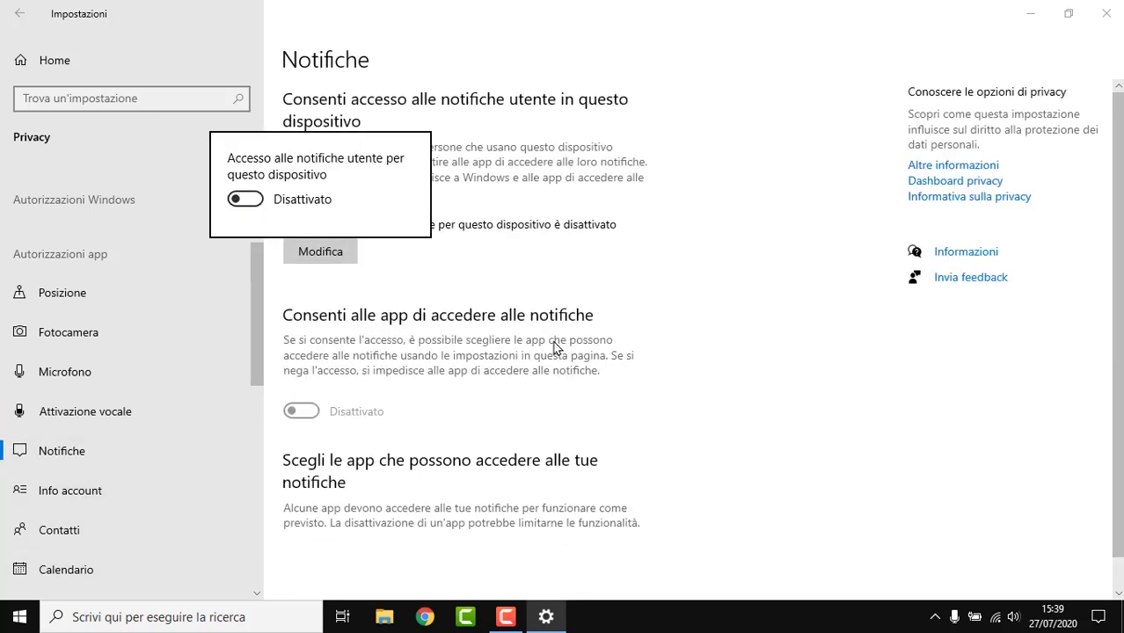
{"action": "scroll", "coordinate": [585, 334], "scroll_direction": "down", "scroll_amount": 1}
Recheck the device notification access setting, leaving it switched off.
{"action": "left_click", "coordinate": [125, 492]}
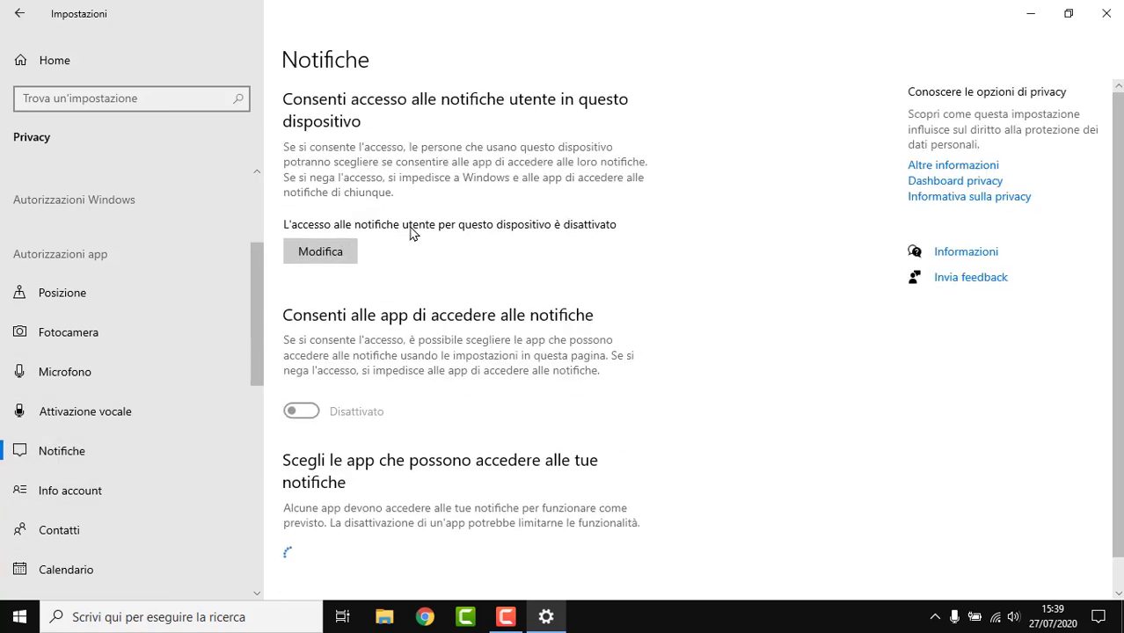
{"action": "left_click", "coordinate": [335, 263]}
{"action": "left_click", "coordinate": [418, 343]}
{"action": "left_click", "coordinate": [343, 257]}
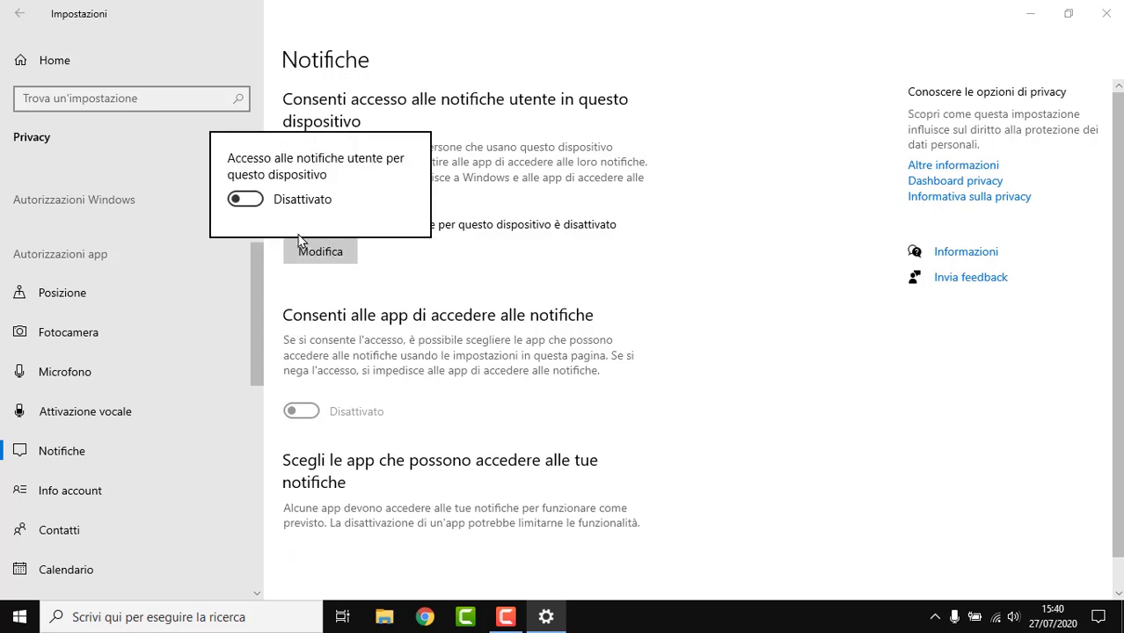
{"action": "key", "text": "space"}
{"action": "left_click", "coordinate": [277, 213]}
{"action": "left_click", "coordinate": [92, 498]}
View the account info page and turn off app access to contacts.
{"action": "left_click", "coordinate": [110, 512]}
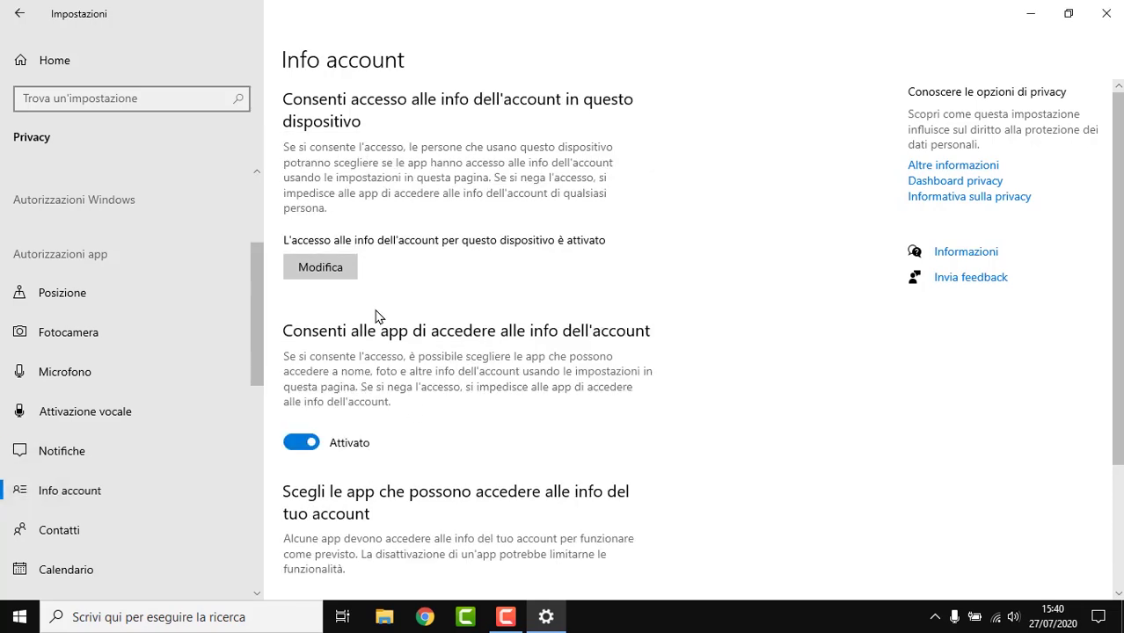
{"action": "scroll", "coordinate": [374, 306], "scroll_direction": "down", "scroll_amount": 4}
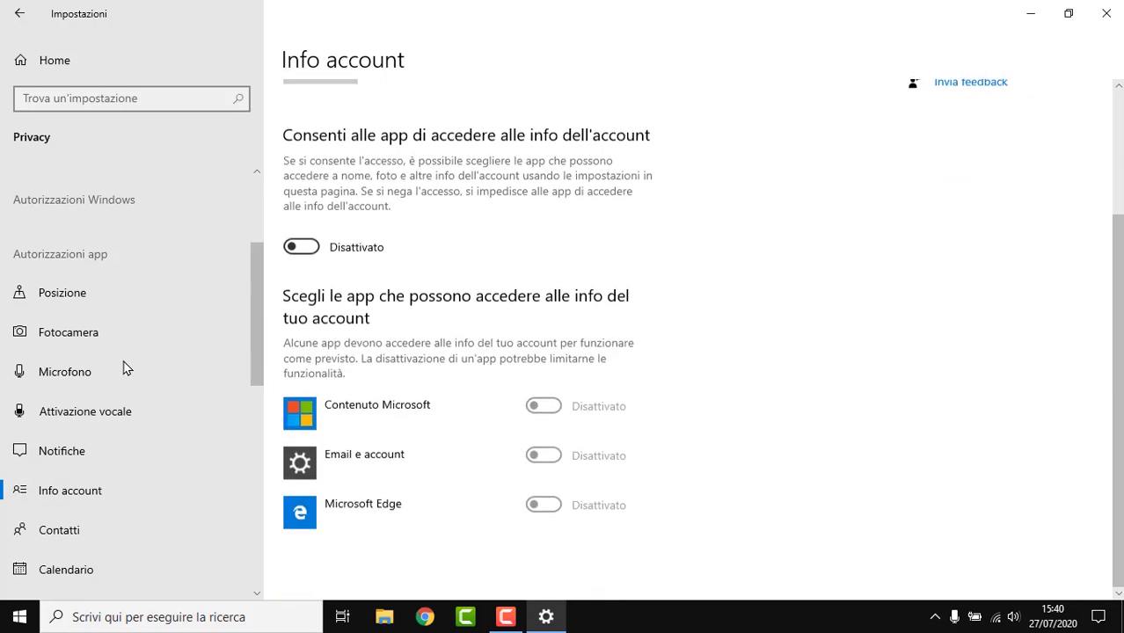
{"action": "left_click", "coordinate": [63, 527]}
{"action": "left_click", "coordinate": [335, 391]}
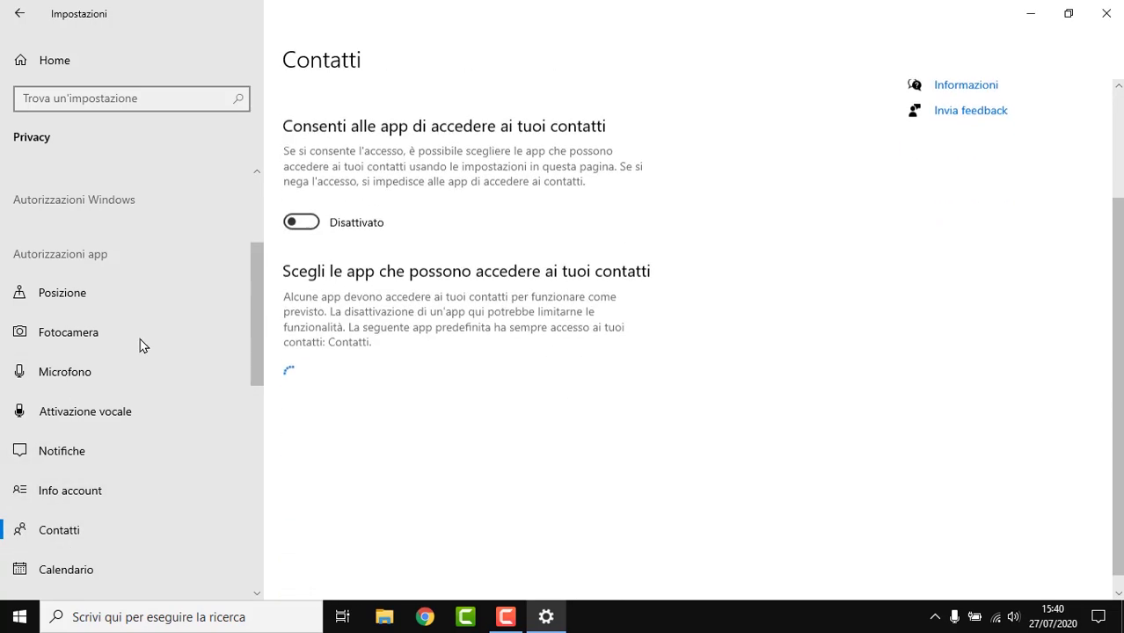
{"action": "scroll", "coordinate": [50, 419], "scroll_direction": "down", "scroll_amount": 3}
Check calendar, phone calls and call history pages; turn off app access to email and tasks.
{"action": "left_click", "coordinate": [71, 380]}
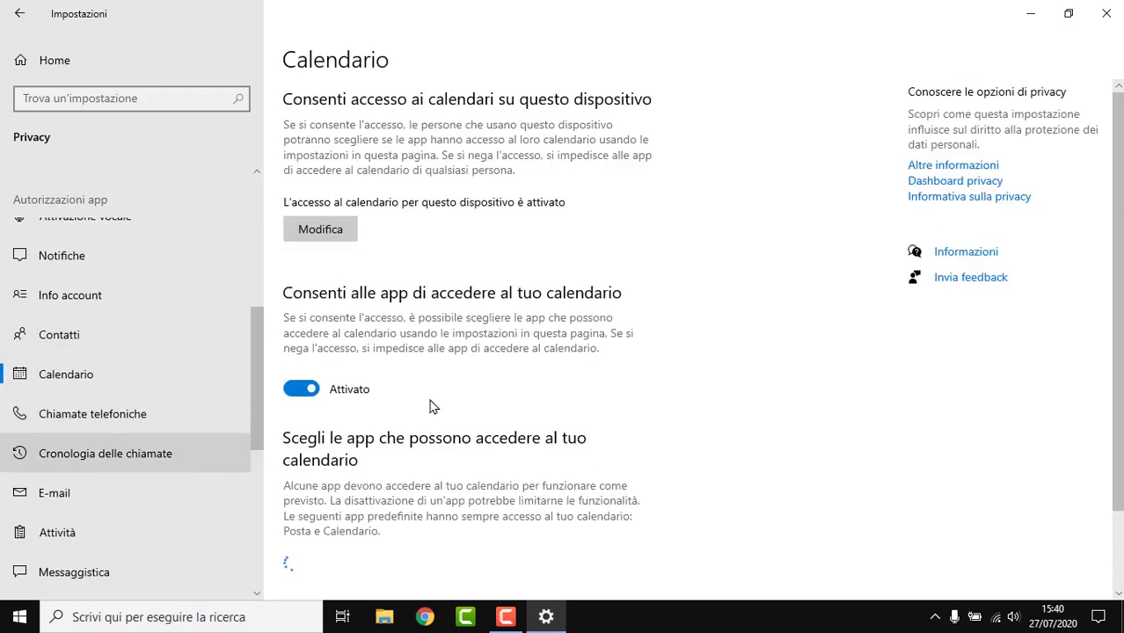
{"action": "left_click", "coordinate": [160, 413]}
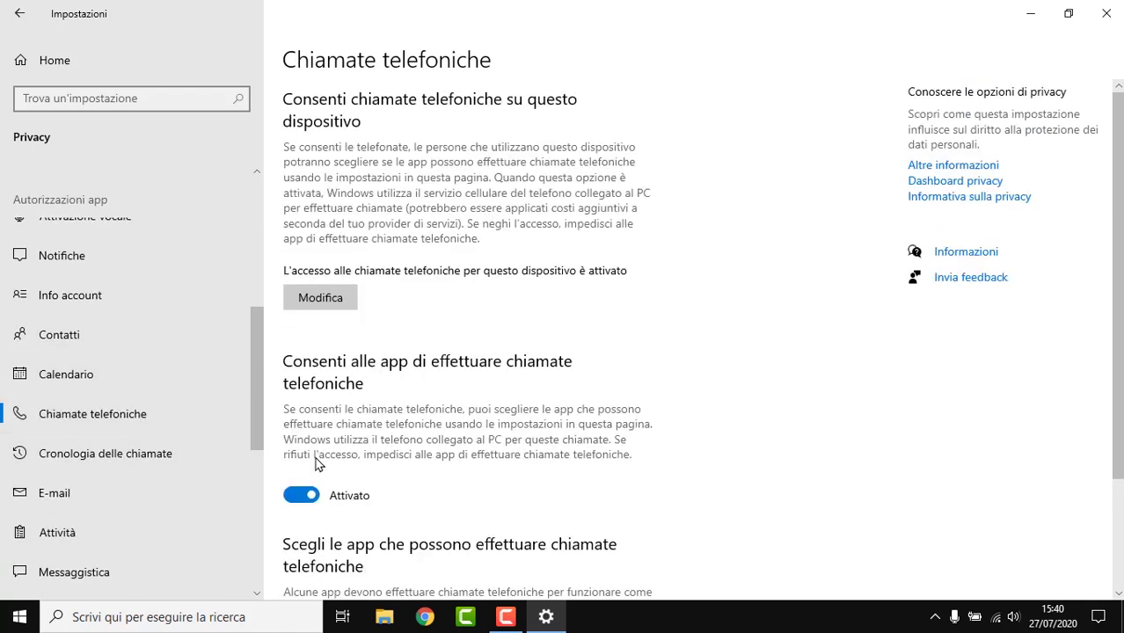
{"action": "left_click", "coordinate": [132, 457]}
{"action": "scroll", "coordinate": [91, 514], "scroll_direction": "down", "scroll_amount": 2}
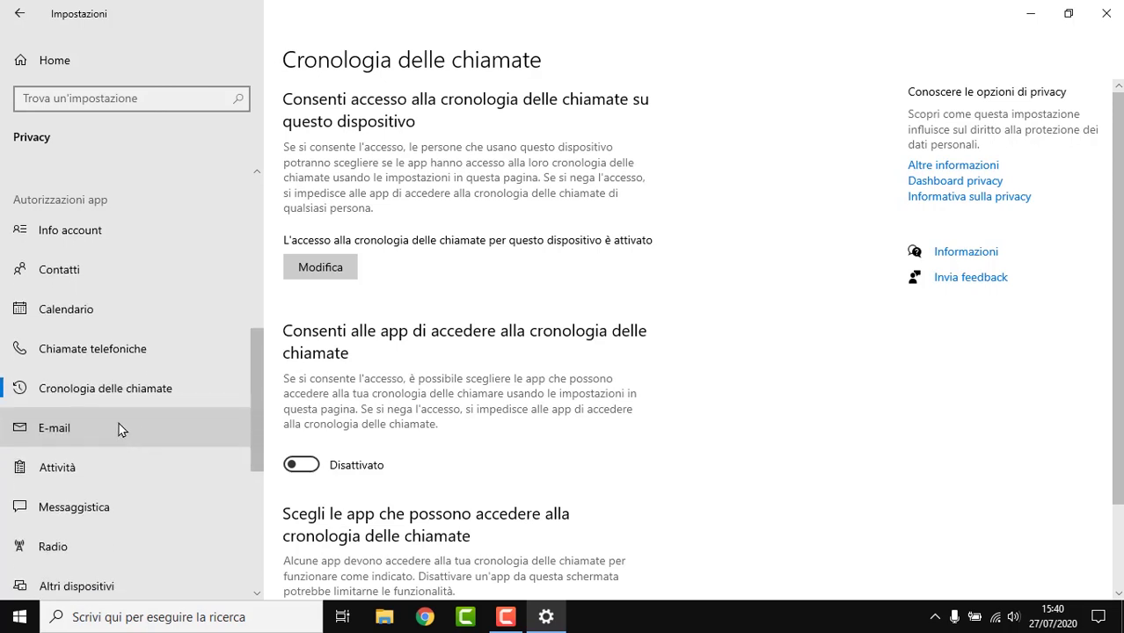
{"action": "left_click", "coordinate": [121, 429]}
{"action": "left_click", "coordinate": [343, 448]}
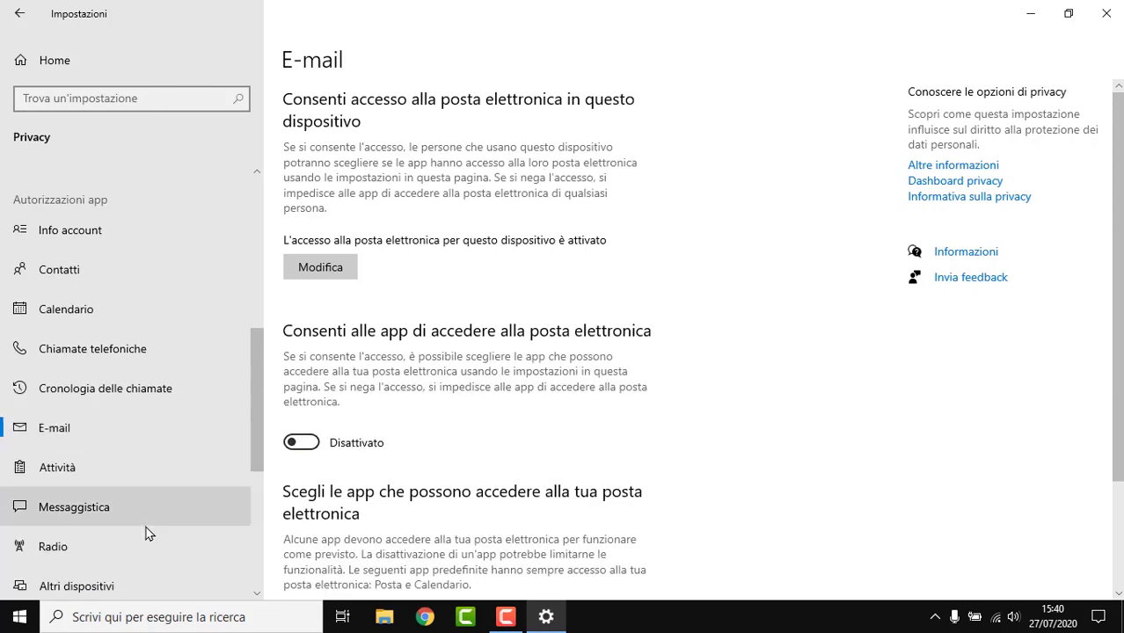
{"action": "left_click", "coordinate": [75, 473]}
{"action": "left_click", "coordinate": [331, 393]}
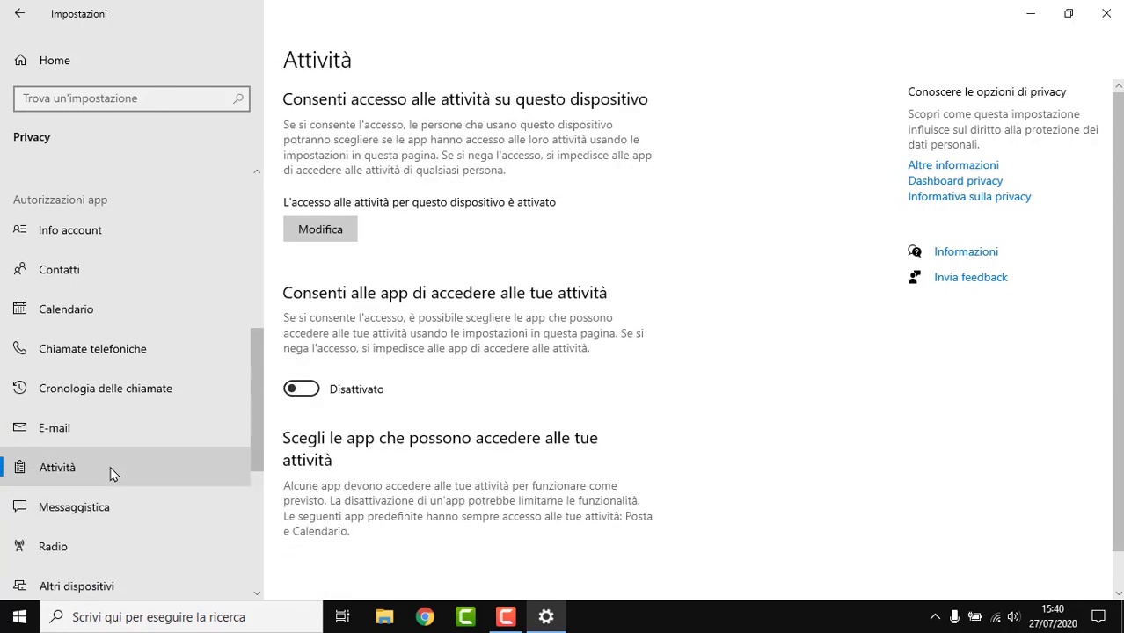
Turn off app access to messaging, radio control and other devices.
{"action": "left_click", "coordinate": [88, 506]}
{"action": "left_click", "coordinate": [303, 441]}
{"action": "scroll", "coordinate": [82, 407], "scroll_direction": "down", "scroll_amount": 2}
{"action": "left_click", "coordinate": [82, 403]}
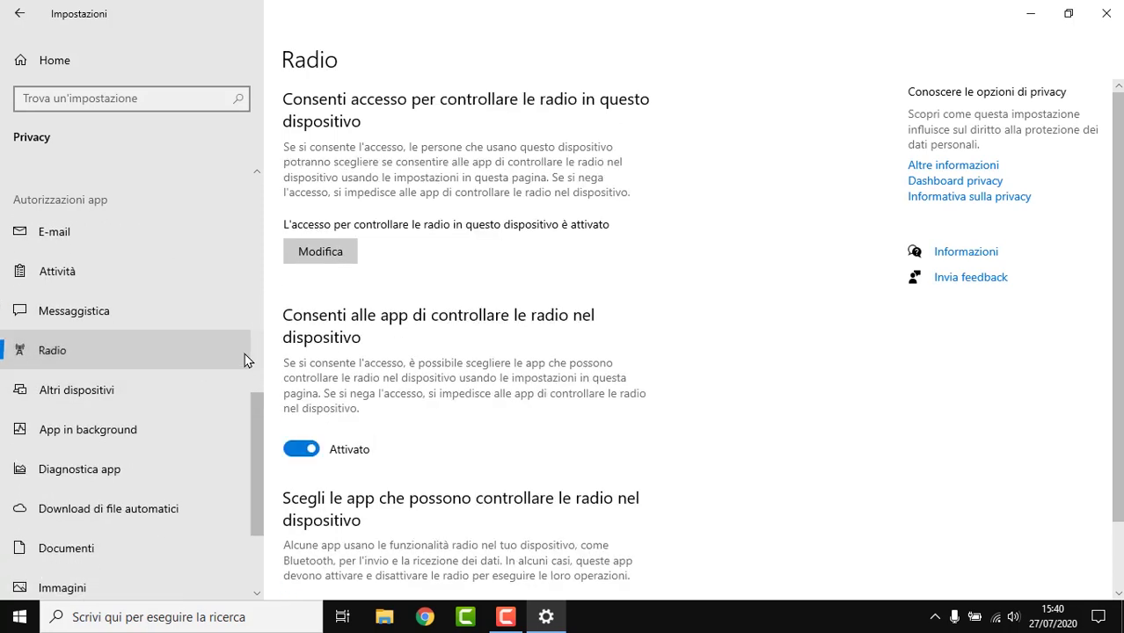
{"action": "left_click", "coordinate": [326, 444]}
{"action": "left_click", "coordinate": [130, 397]}
{"action": "left_click", "coordinate": [326, 198]}
{"action": "left_click", "coordinate": [148, 439]}
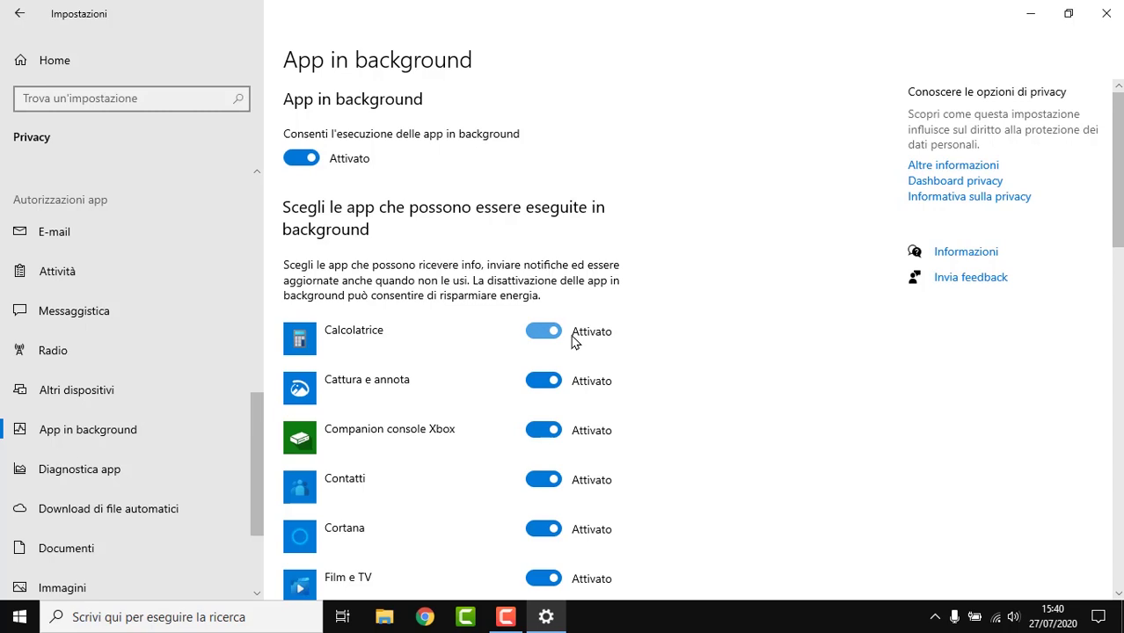
Turn off background running for Calcolatrice, Companion console Xbox, Groove Musica, Hub di Feedback, Il tuo telefono and Mappe.
{"action": "left_click", "coordinate": [562, 381]}
{"action": "left_click", "coordinate": [551, 442]}
{"action": "scroll", "coordinate": [607, 383], "scroll_direction": "down", "scroll_amount": 3}
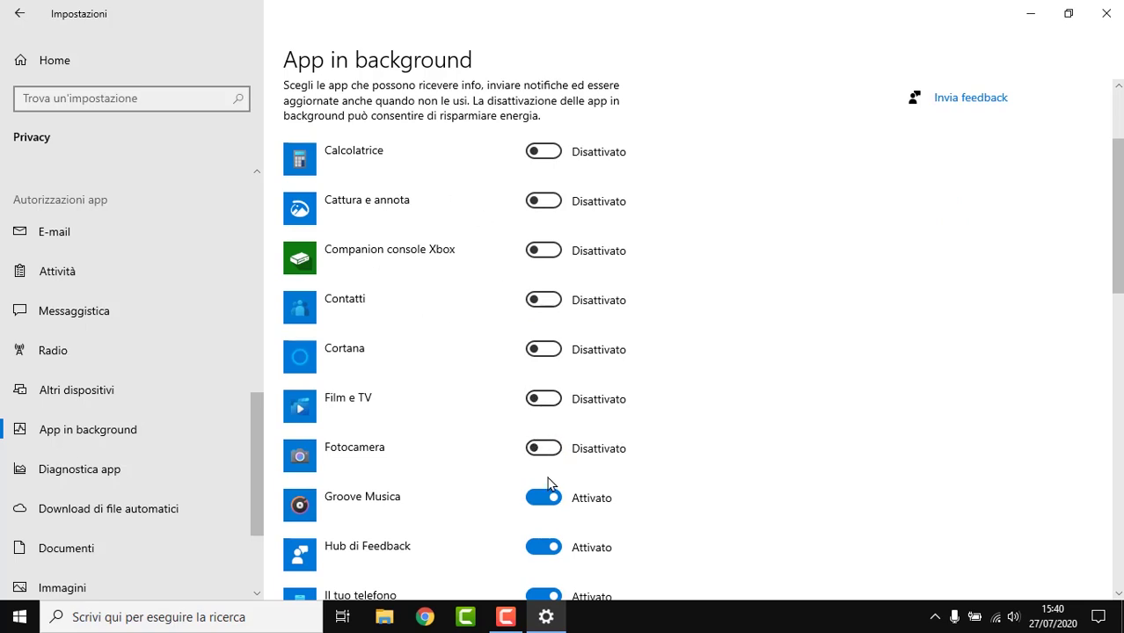
{"action": "left_click", "coordinate": [551, 497]}
{"action": "scroll", "coordinate": [580, 444], "scroll_direction": "down", "scroll_amount": 2}
{"action": "left_click", "coordinate": [550, 456]}
{"action": "scroll", "coordinate": [577, 382], "scroll_direction": "down", "scroll_amount": 2}
{"action": "scroll", "coordinate": [562, 352], "scroll_direction": "down", "scroll_amount": 2}
{"action": "left_click", "coordinate": [554, 330]}
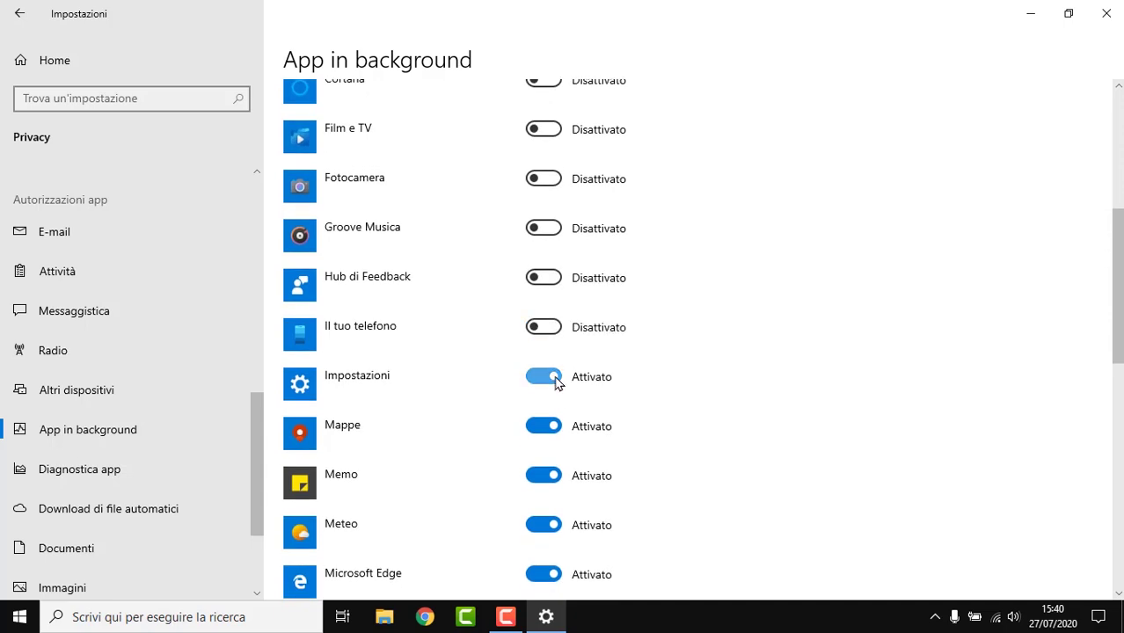
{"action": "left_click", "coordinate": [541, 427]}
{"action": "scroll", "coordinate": [542, 413], "scroll_direction": "down", "scroll_amount": 2}
Turn off background running for Memo, Meteo, Edge, Solitaire, Office, Posta, Richiesta supporto, Skype, Suggerimenti, Xbox Game Bar.
{"action": "left_click", "coordinate": [551, 299]}
{"action": "left_click", "coordinate": [547, 348]}
{"action": "left_click", "coordinate": [548, 395]}
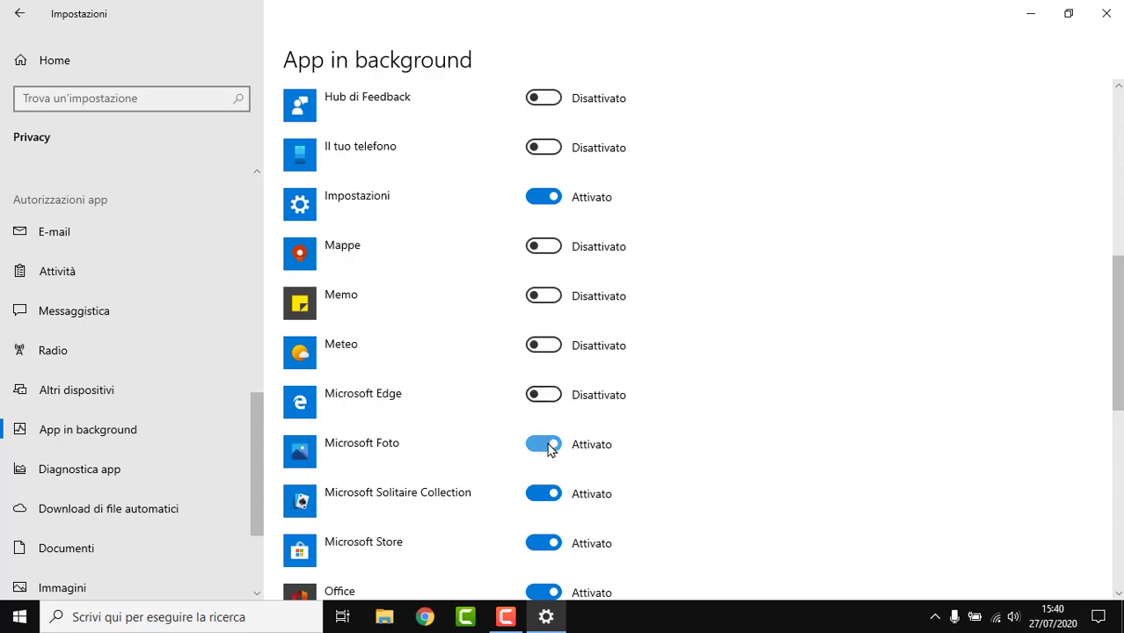
{"action": "left_click", "coordinate": [545, 494]}
{"action": "scroll", "coordinate": [554, 466], "scroll_direction": "down", "scroll_amount": 2}
{"action": "left_click", "coordinate": [553, 410]}
{"action": "left_click", "coordinate": [535, 554]}
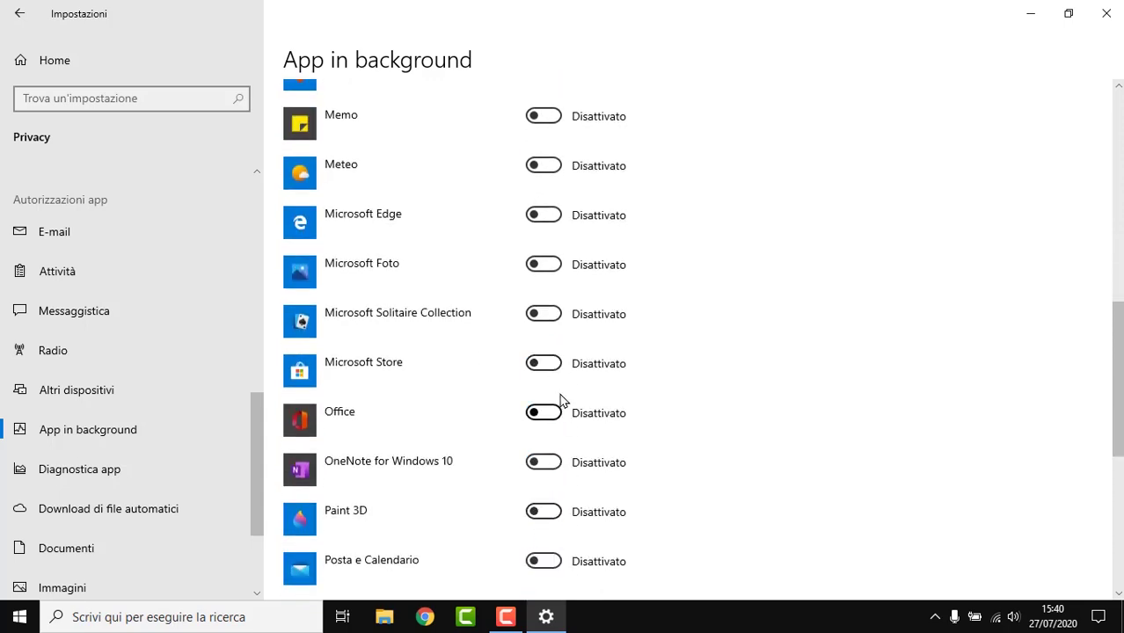
{"action": "scroll", "coordinate": [559, 387], "scroll_direction": "down", "scroll_amount": 3}
{"action": "left_click", "coordinate": [549, 391]}
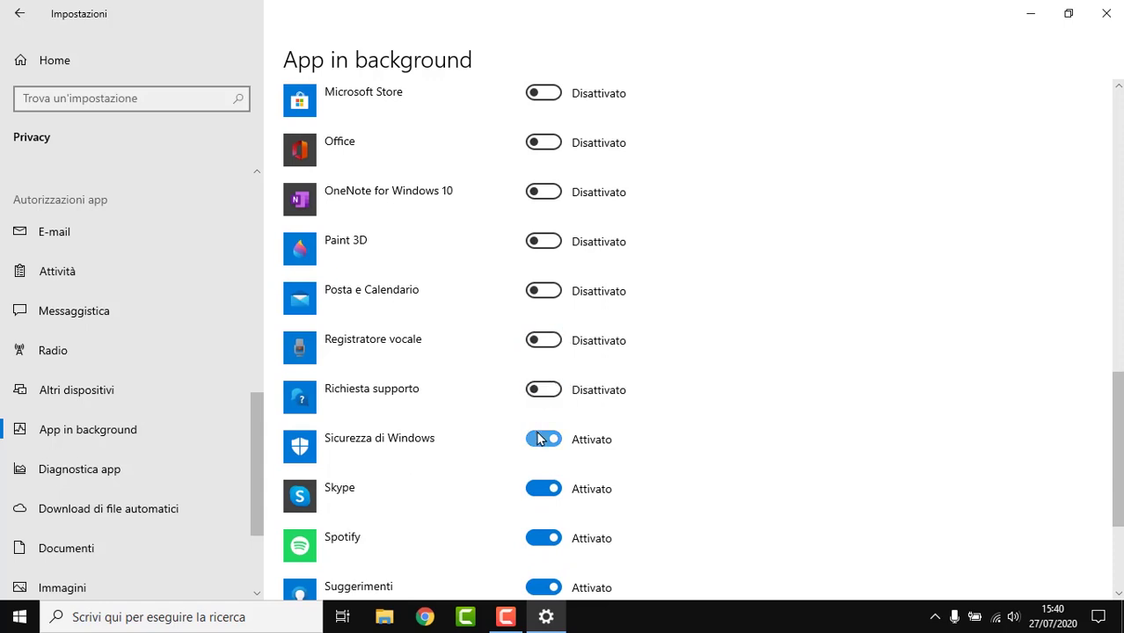
{"action": "left_click", "coordinate": [545, 488]}
{"action": "scroll", "coordinate": [541, 485], "scroll_direction": "down", "scroll_amount": 2}
{"action": "left_click", "coordinate": [545, 407]}
{"action": "left_click", "coordinate": [542, 554]}
{"action": "scroll", "coordinate": [515, 416], "scroll_direction": "down", "scroll_amount": 1}
Block app access to diagnostic info, videos and the file system.
{"action": "left_click", "coordinate": [79, 469]}
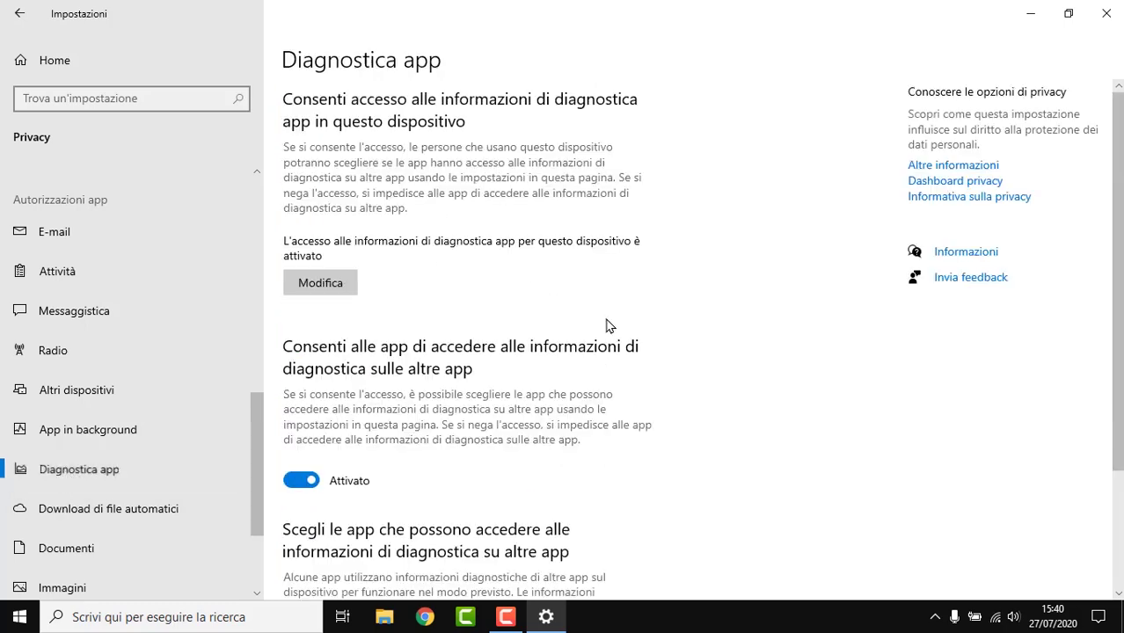
{"action": "left_click", "coordinate": [301, 476]}
{"action": "scroll", "coordinate": [334, 506], "scroll_direction": "down", "scroll_amount": 2}
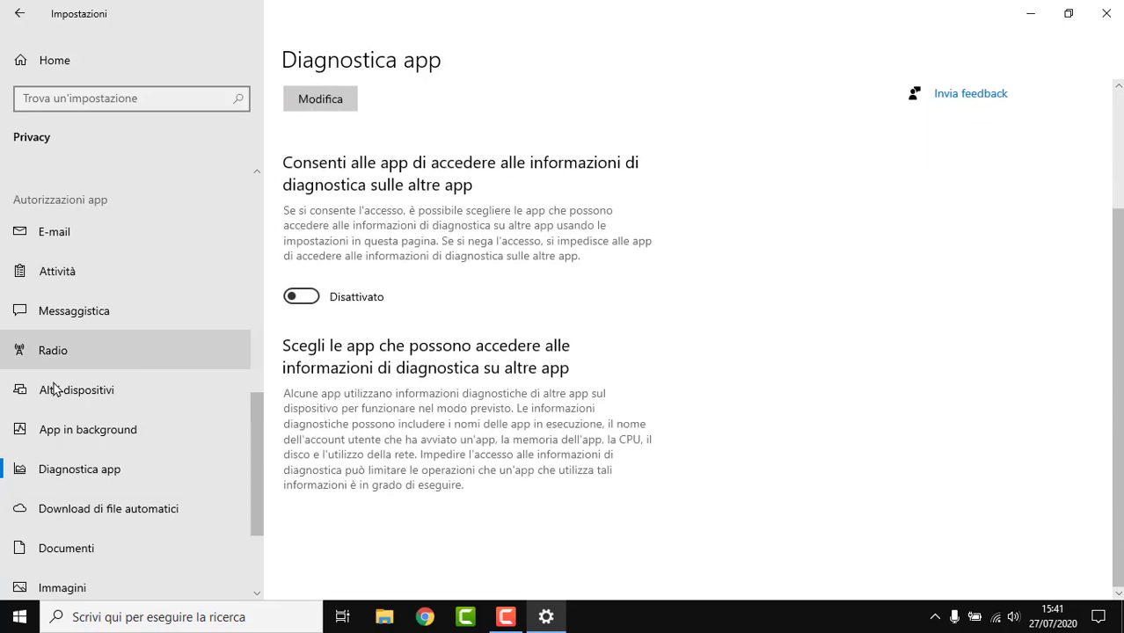
{"action": "left_click", "coordinate": [68, 505]}
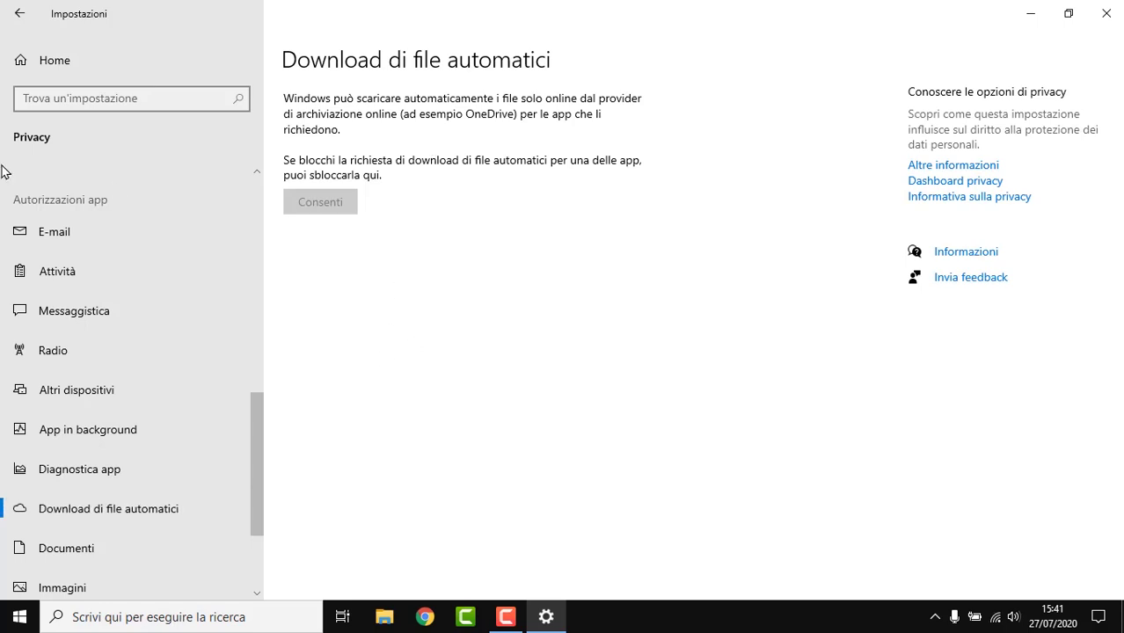
{"action": "scroll", "coordinate": [86, 271], "scroll_direction": "down", "scroll_amount": 3}
{"action": "left_click", "coordinate": [70, 422]}
{"action": "left_click", "coordinate": [68, 457]}
{"action": "left_click", "coordinate": [56, 495]}
{"action": "left_click", "coordinate": [304, 442]}
{"action": "left_click", "coordinate": [66, 536]}
{"action": "left_click", "coordinate": [301, 442]}
{"action": "scroll", "coordinate": [409, 294], "scroll_direction": "down", "scroll_amount": 2}
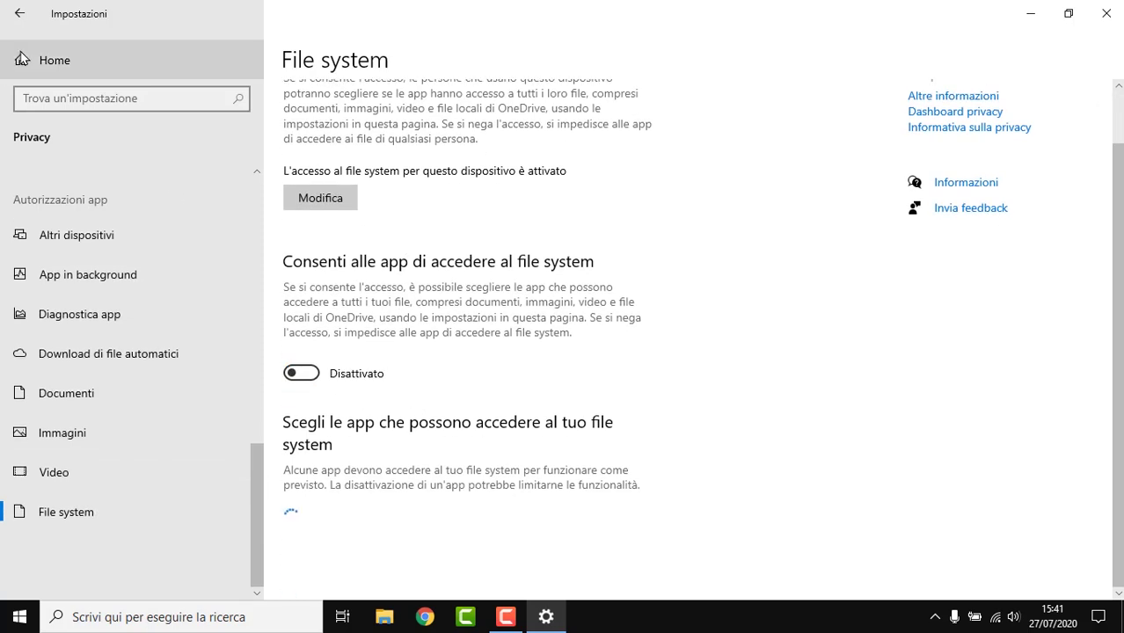
{"action": "left_click", "coordinate": [19, 13]}
{"action": "left_click", "coordinate": [620, 398]}
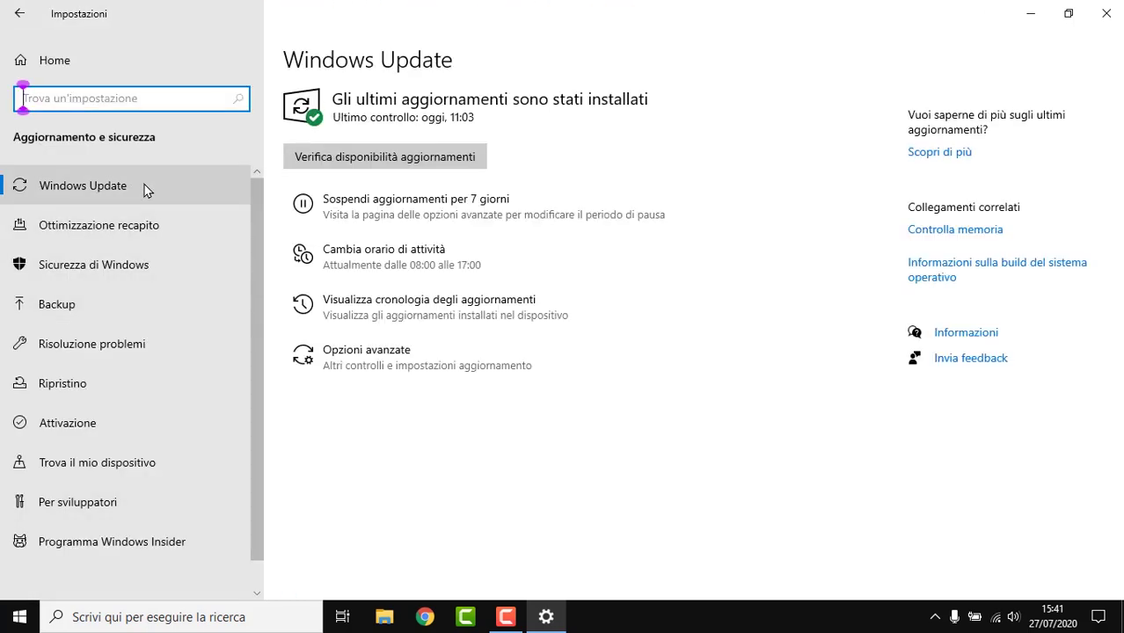
Turn off downloads from other PCs in Delivery Optimization.
{"action": "left_click", "coordinate": [160, 223]}
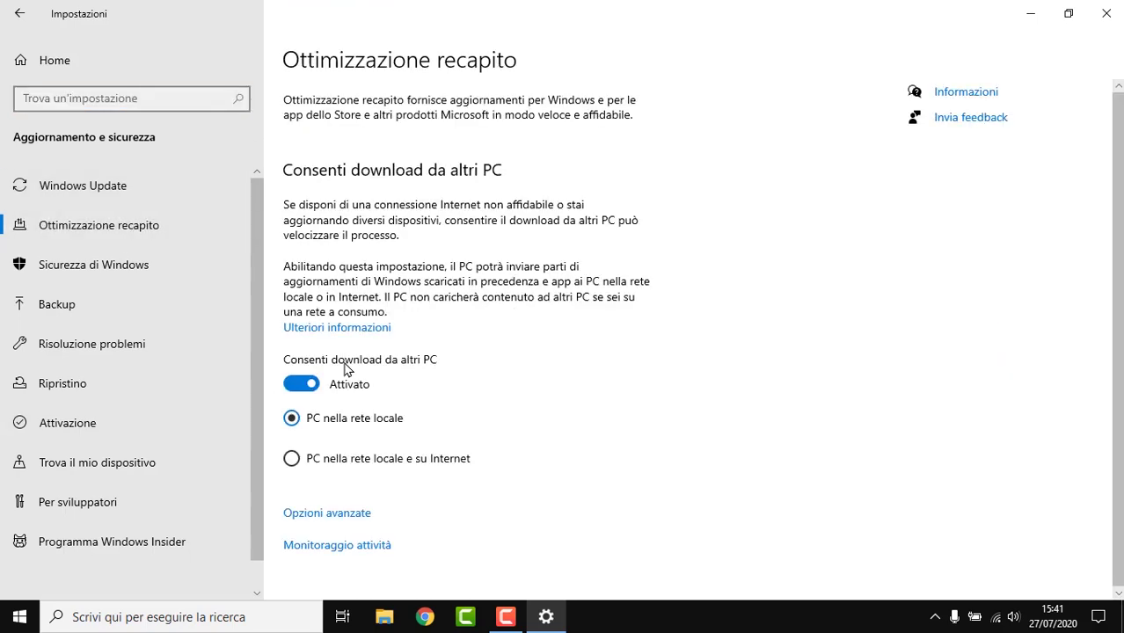
{"action": "left_click", "coordinate": [338, 384]}
{"action": "left_click", "coordinate": [126, 274]}
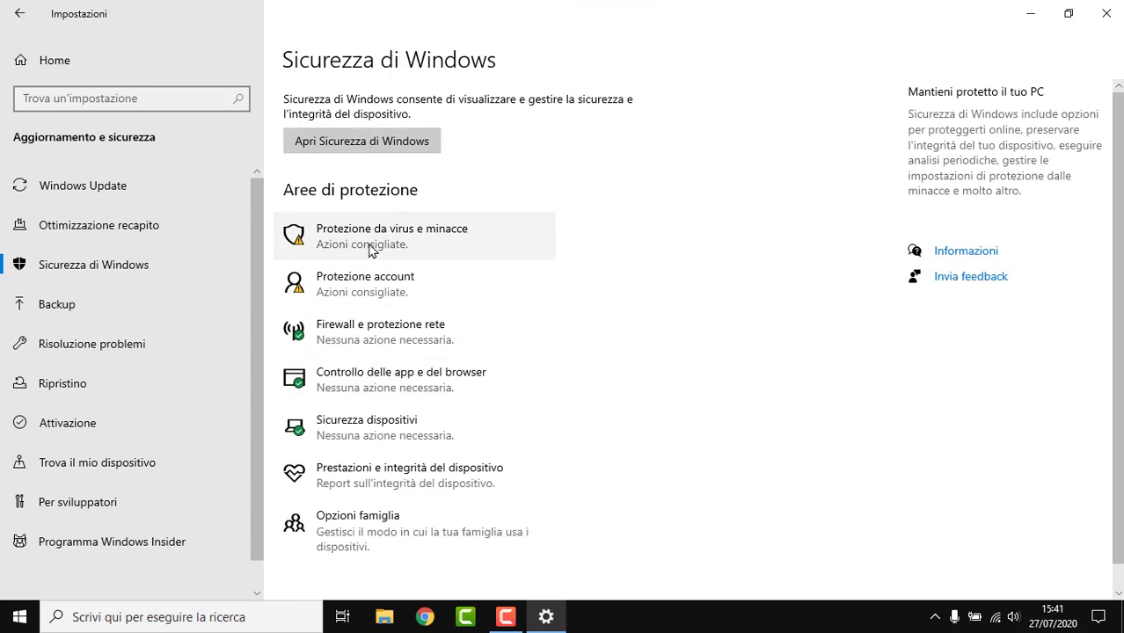
{"action": "scroll", "coordinate": [369, 250], "scroll_direction": "down", "scroll_amount": 1}
Browse the remaining Aggiornamento e sicurezza pages, then close Settings.
{"action": "left_click", "coordinate": [138, 303]}
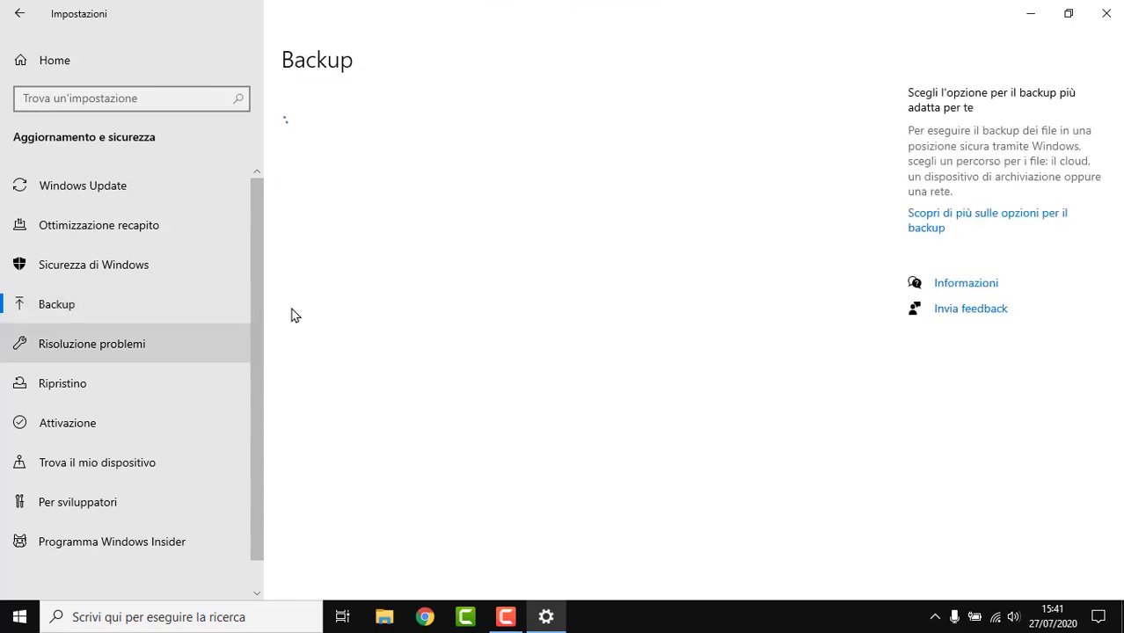
{"action": "left_click", "coordinate": [111, 344]}
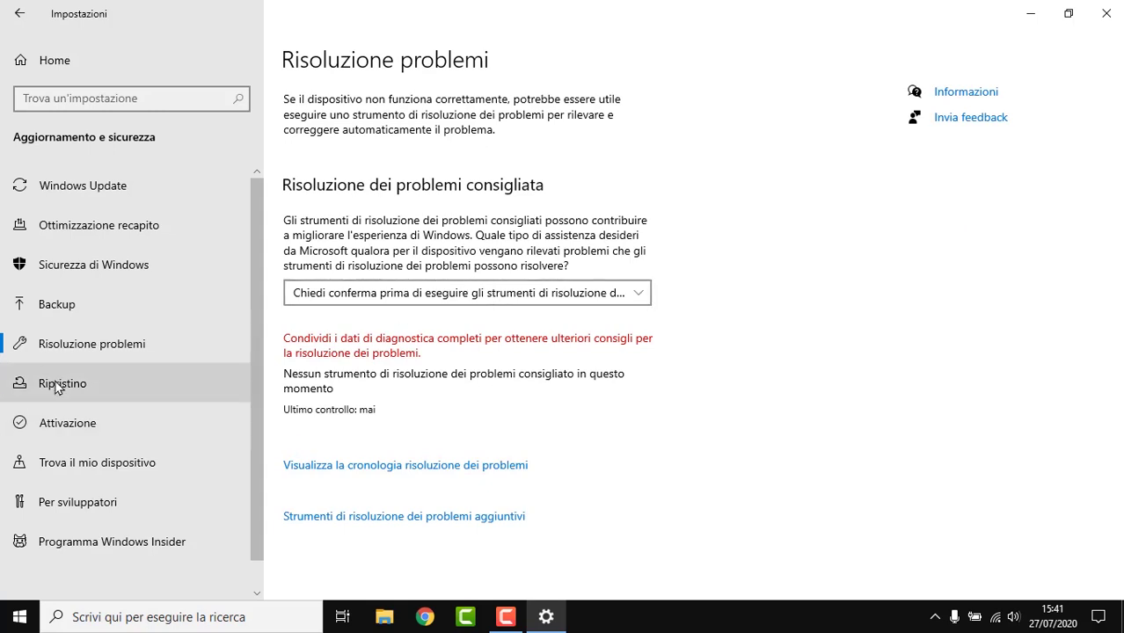
{"action": "left_click", "coordinate": [132, 383]}
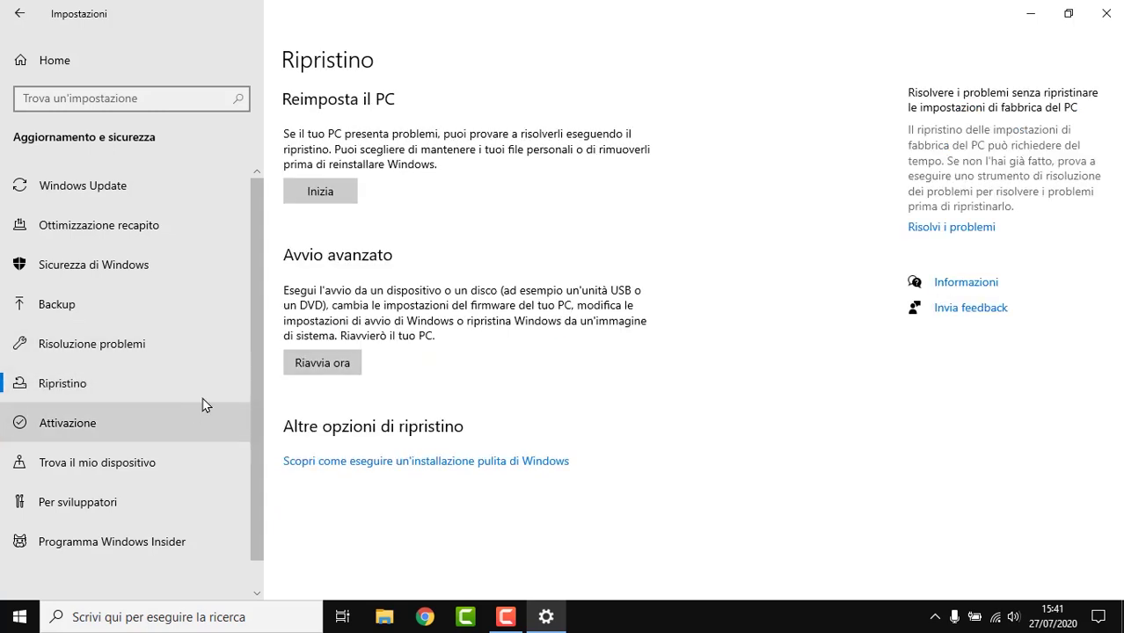
{"action": "left_click", "coordinate": [87, 423]}
{"action": "left_click", "coordinate": [154, 471]}
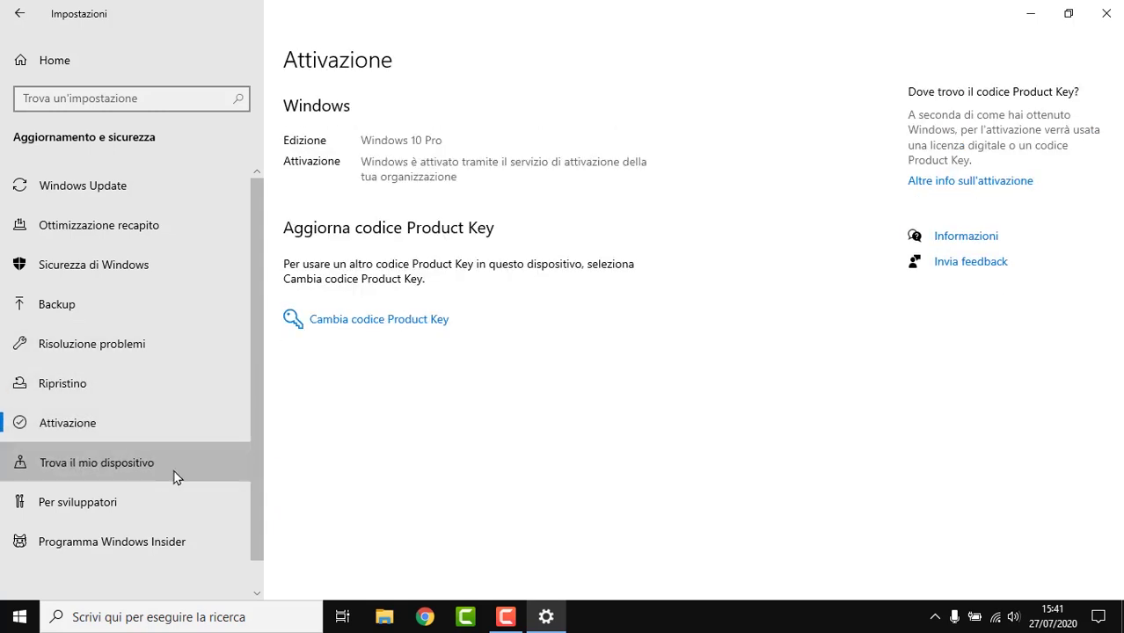
{"action": "left_click", "coordinate": [55, 505]}
{"action": "left_click", "coordinate": [172, 539]}
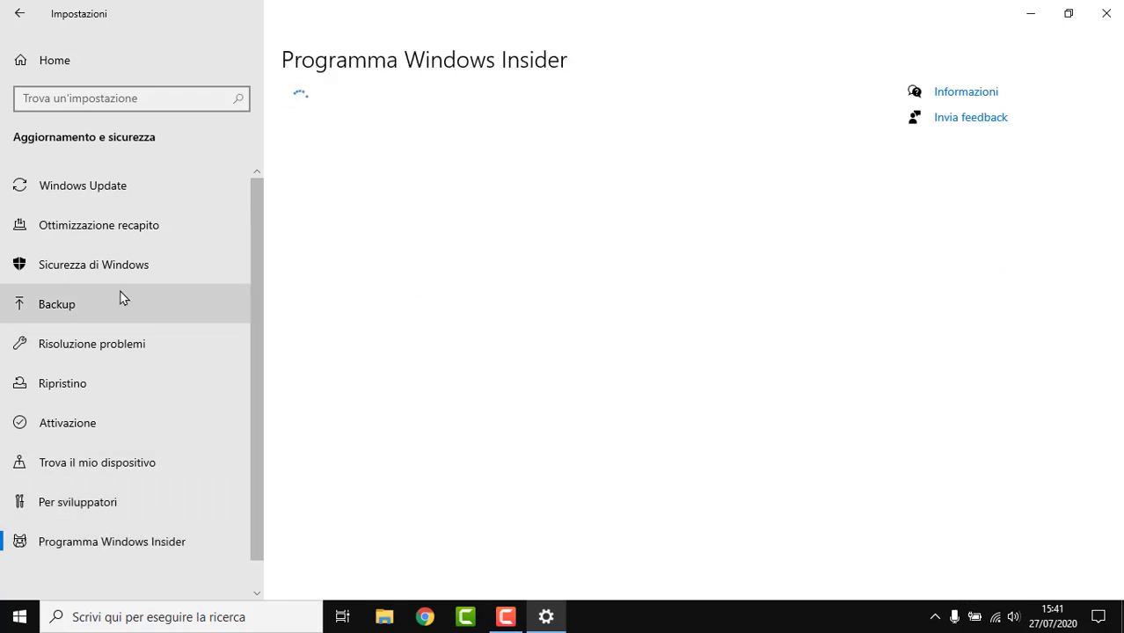
{"action": "left_click", "coordinate": [148, 280]}
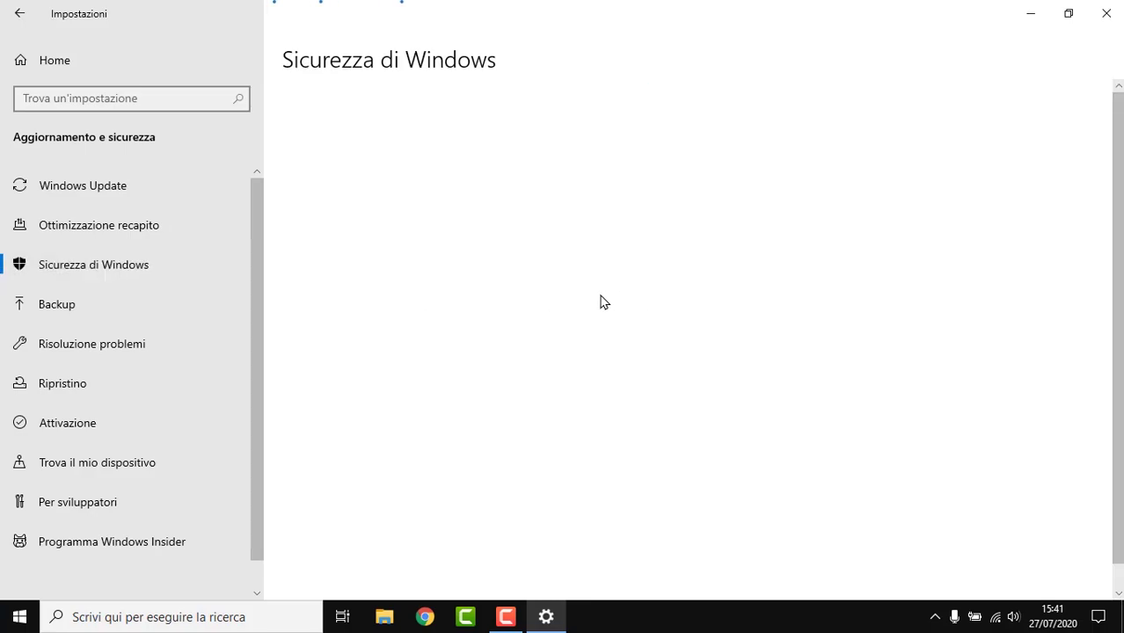
{"action": "left_click", "coordinate": [1118, 3]}
Launch Windows Security by searching 'windows', maximize it, and dismiss the three warning cards.
{"action": "left_click", "coordinate": [231, 606]}
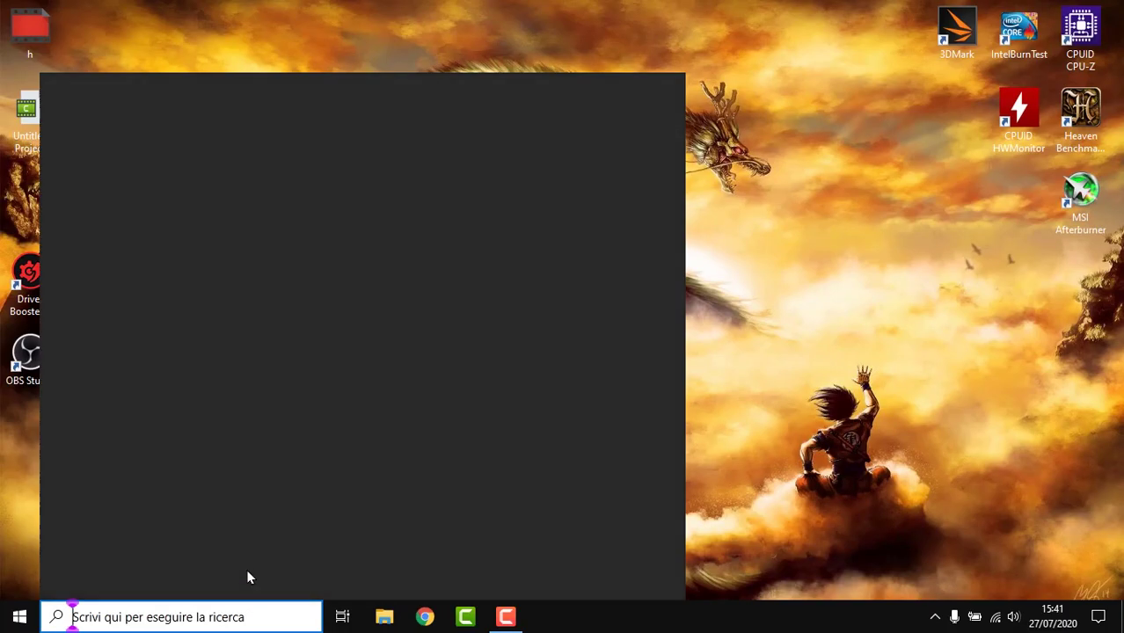
{"action": "type", "text": "windows"}
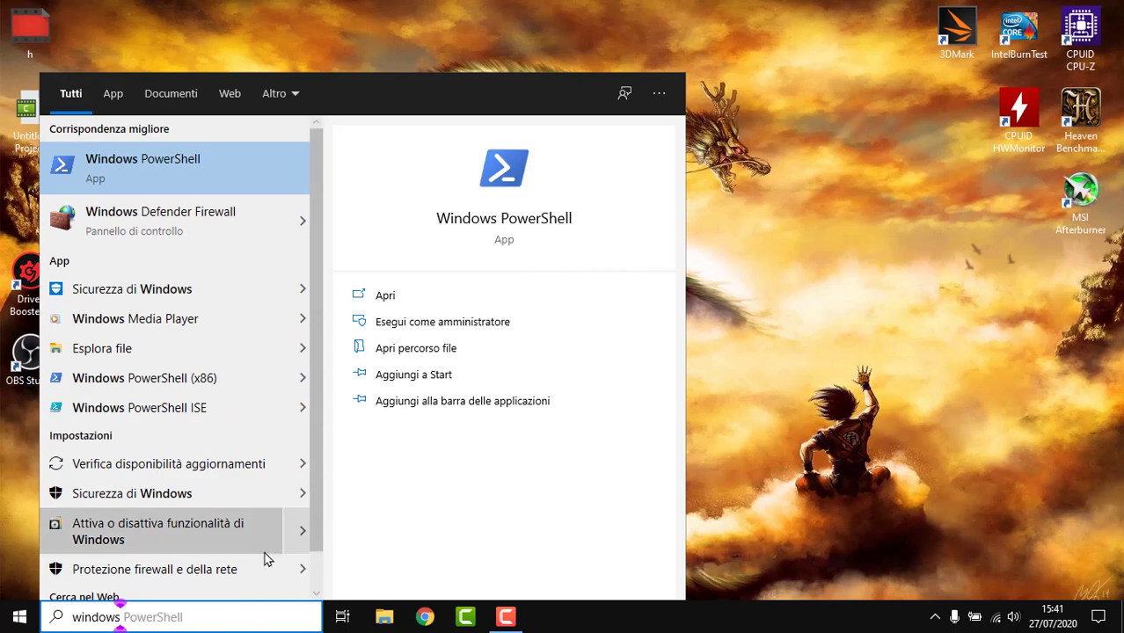
{"action": "left_click", "coordinate": [156, 290]}
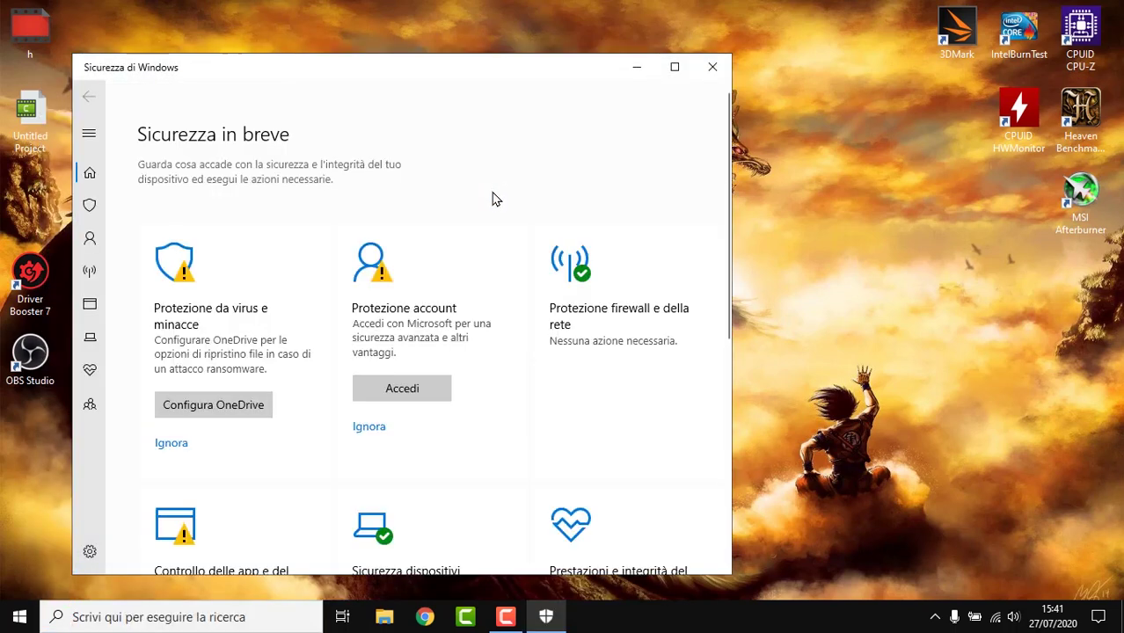
{"action": "left_click", "coordinate": [675, 67]}
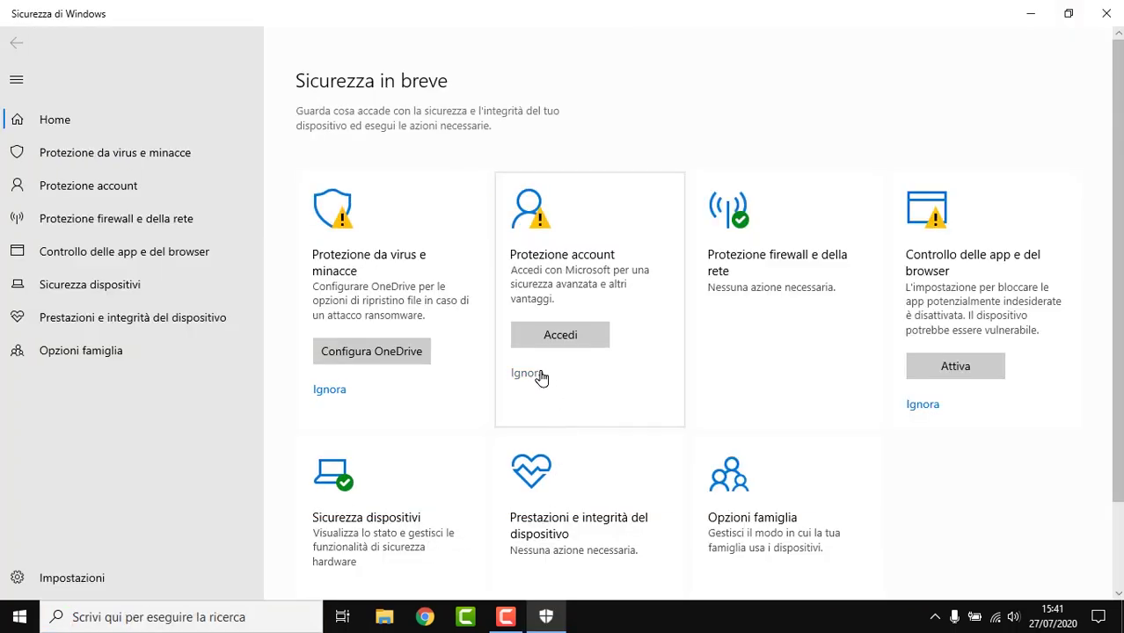
{"action": "left_click", "coordinate": [535, 373]}
{"action": "left_click", "coordinate": [919, 404]}
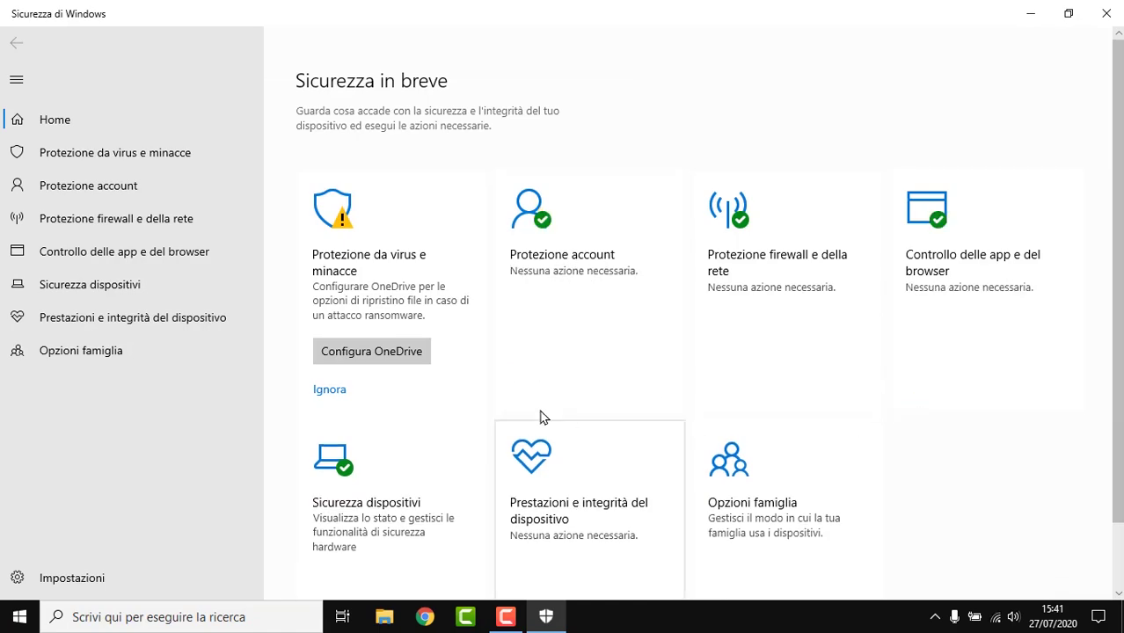
{"action": "left_click", "coordinate": [333, 390]}
Turn off cloud-delivered protection, automatic sample submission and tamper protection in Virus & threat protection settings.
{"action": "left_click", "coordinate": [385, 247]}
{"action": "scroll", "coordinate": [505, 270], "scroll_direction": "down", "scroll_amount": 2}
{"action": "scroll", "coordinate": [505, 270], "scroll_direction": "down", "scroll_amount": 2}
{"action": "left_click", "coordinate": [366, 271]}
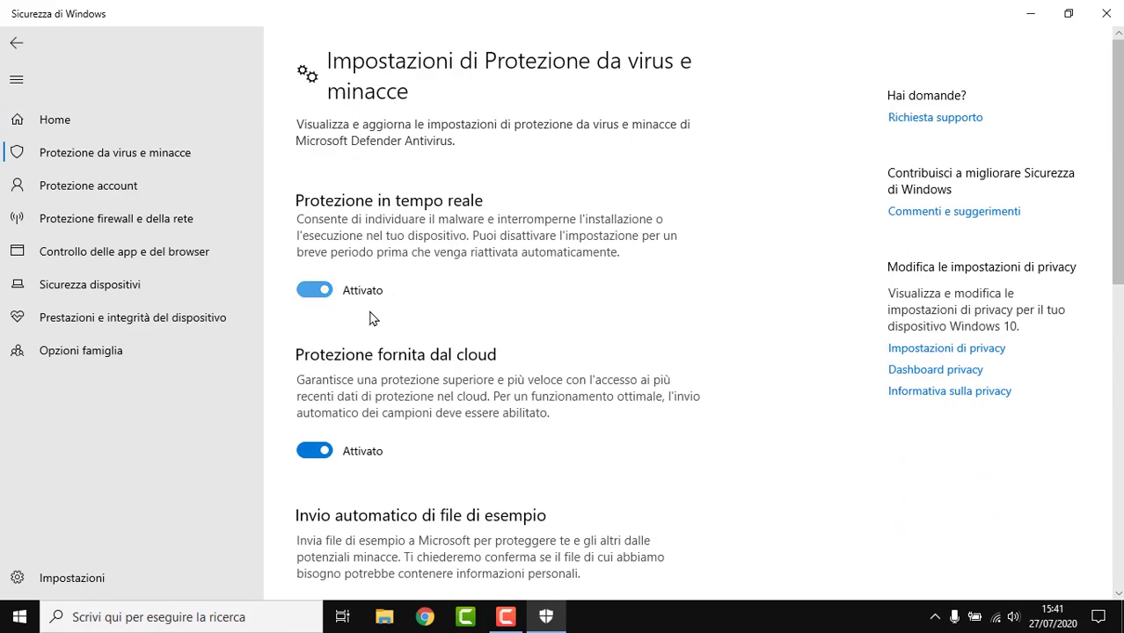
{"action": "scroll", "coordinate": [517, 194], "scroll_direction": "down", "scroll_amount": 2}
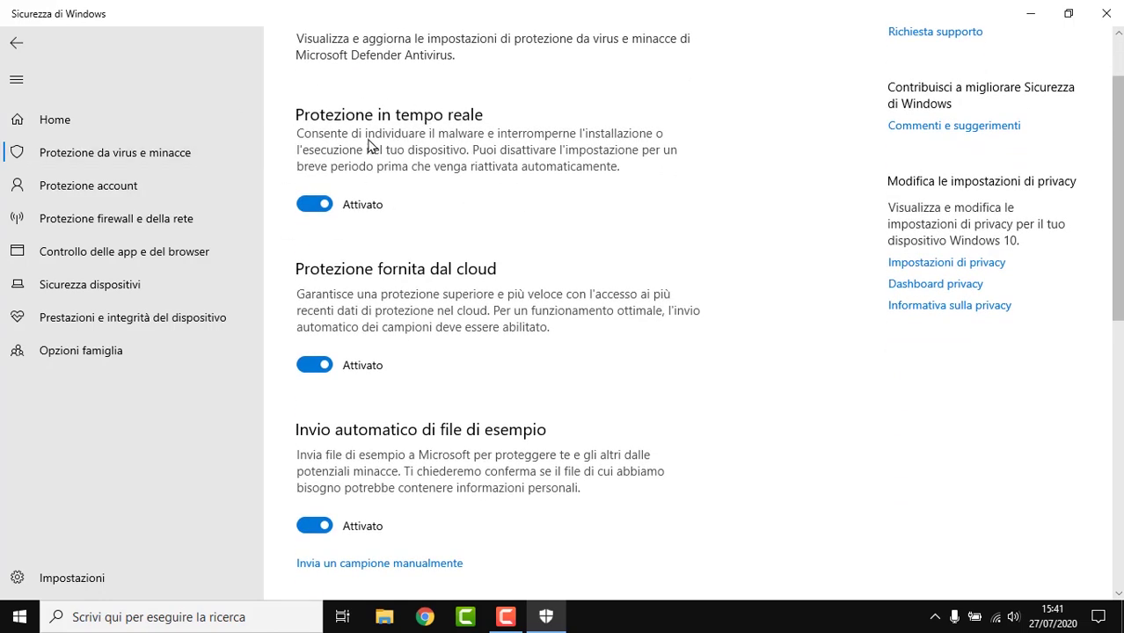
{"action": "scroll", "coordinate": [383, 258], "scroll_direction": "down", "scroll_amount": 1}
{"action": "left_click", "coordinate": [332, 276]}
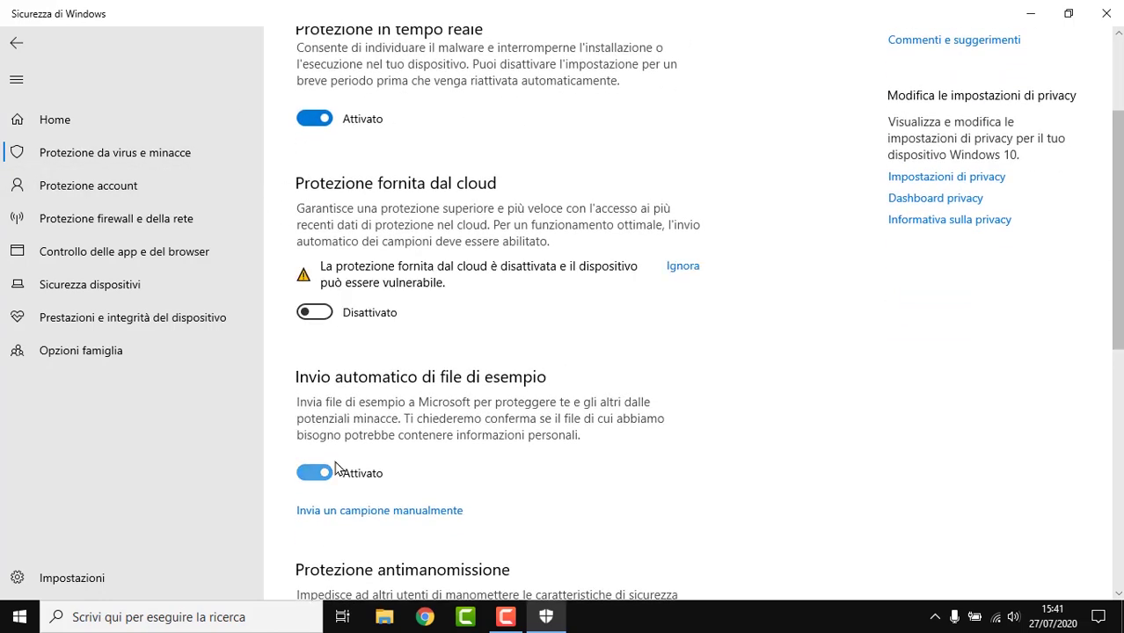
{"action": "left_click", "coordinate": [336, 466]}
{"action": "scroll", "coordinate": [472, 264], "scroll_direction": "down", "scroll_amount": 2}
{"action": "left_click", "coordinate": [335, 510]}
Dismiss the sample submission, cloud and tamper protection warnings and close Windows Security.
{"action": "left_click", "coordinate": [653, 285]}
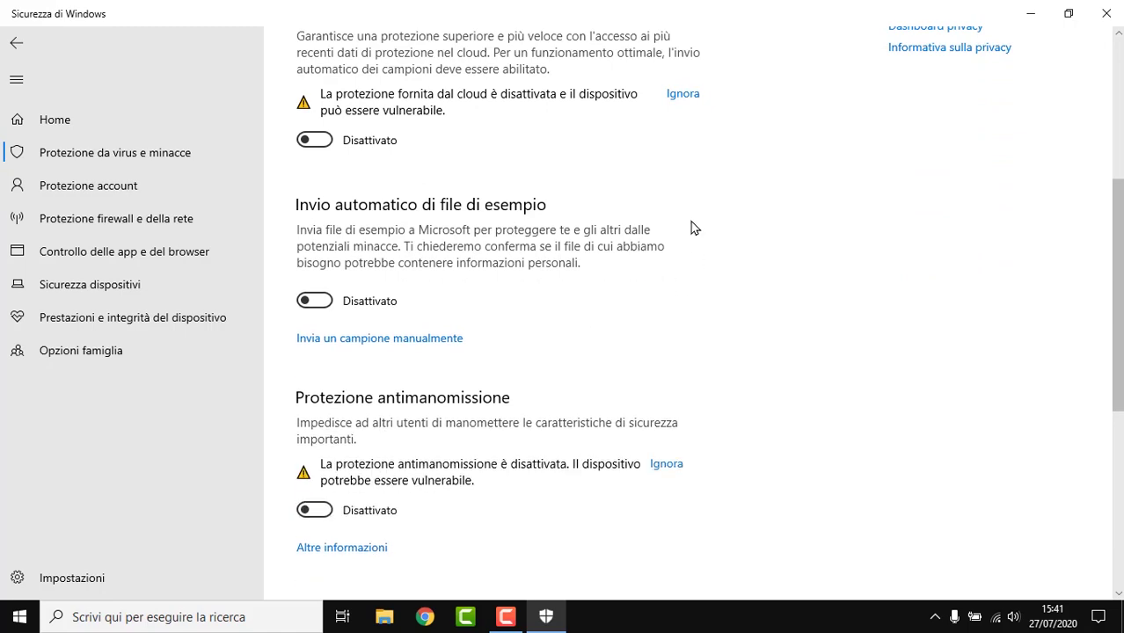
{"action": "left_click", "coordinate": [683, 95]}
{"action": "left_click", "coordinate": [681, 430]}
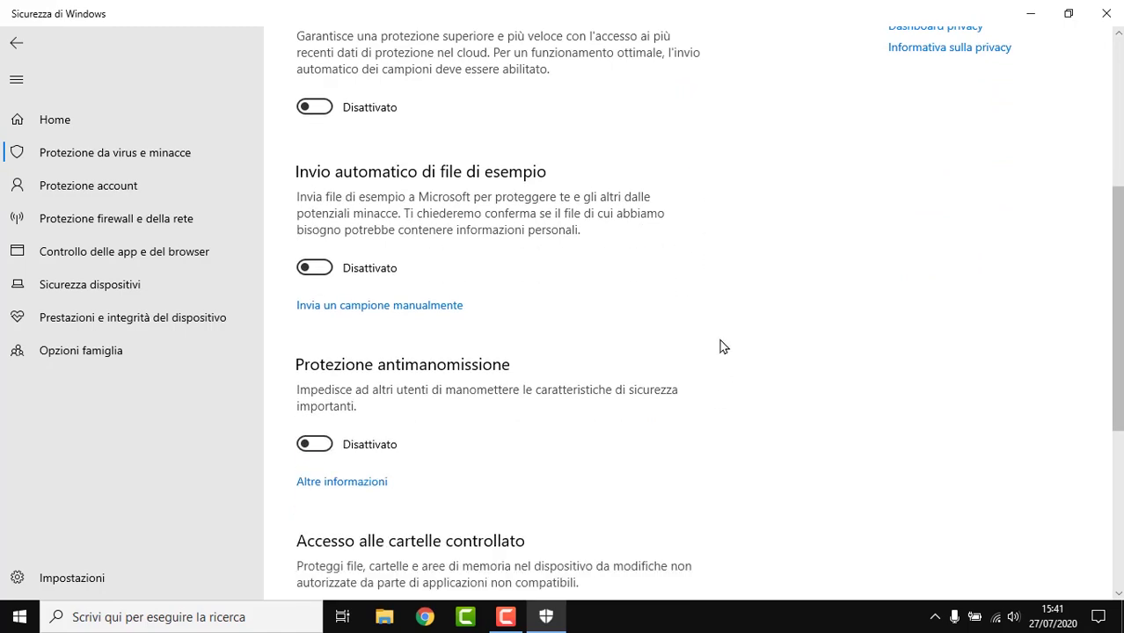
{"action": "scroll", "coordinate": [718, 334], "scroll_direction": "down", "scroll_amount": 4}
{"action": "scroll", "coordinate": [677, 324], "scroll_direction": "up", "scroll_amount": 8}
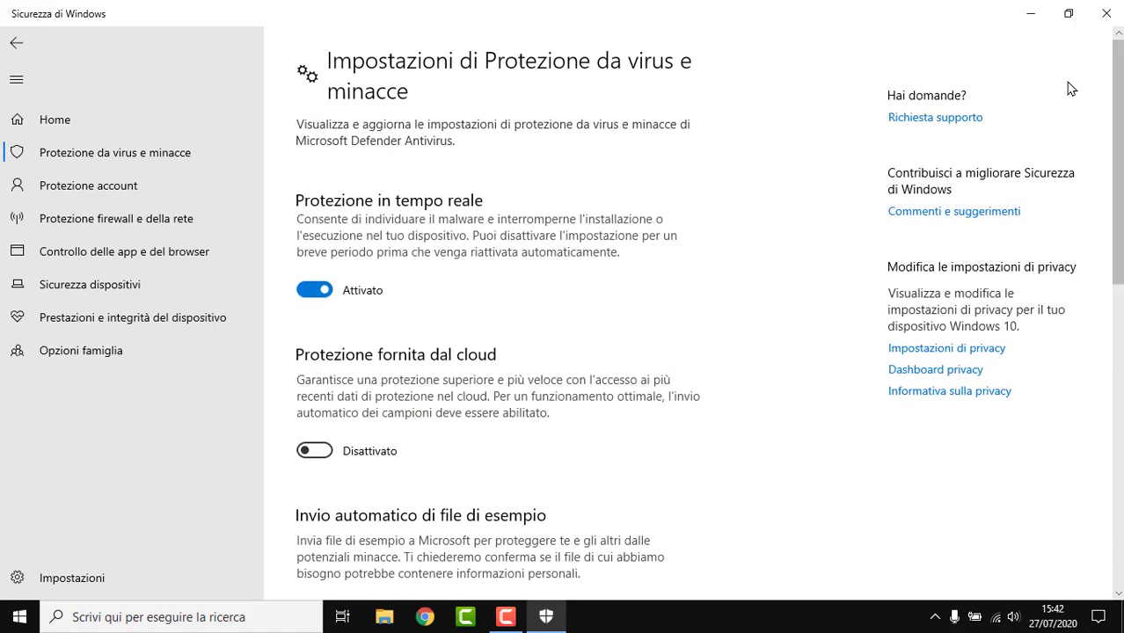
{"action": "left_click", "coordinate": [1106, 13]}
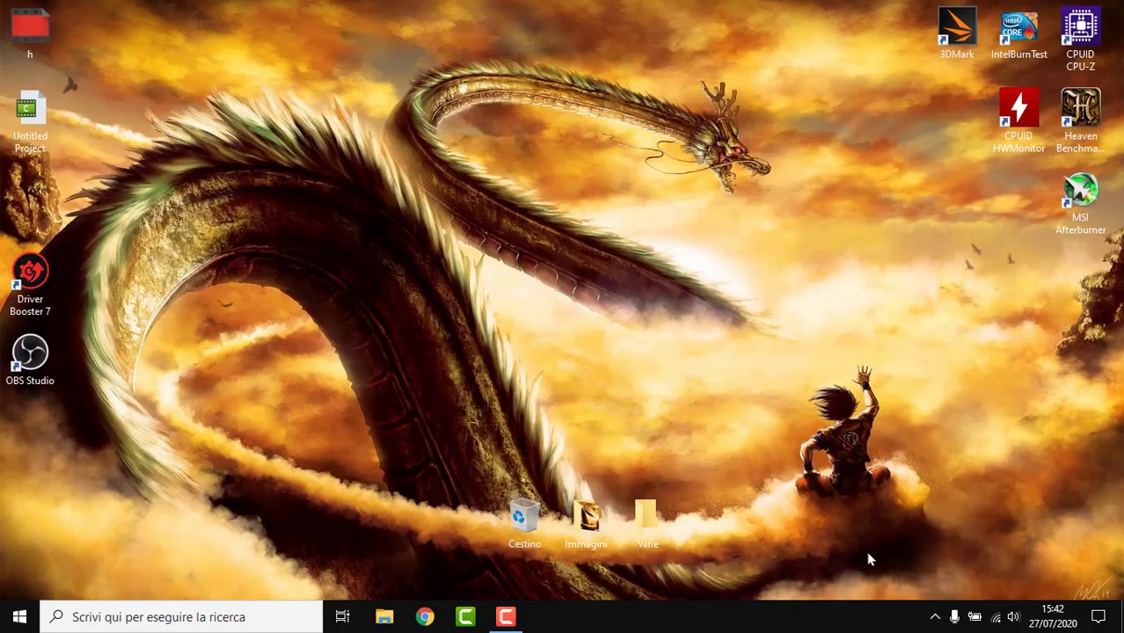
Search 'inspectre' in Chrome and go to the GRC InSpectre page.
{"action": "left_click", "coordinate": [465, 616]}
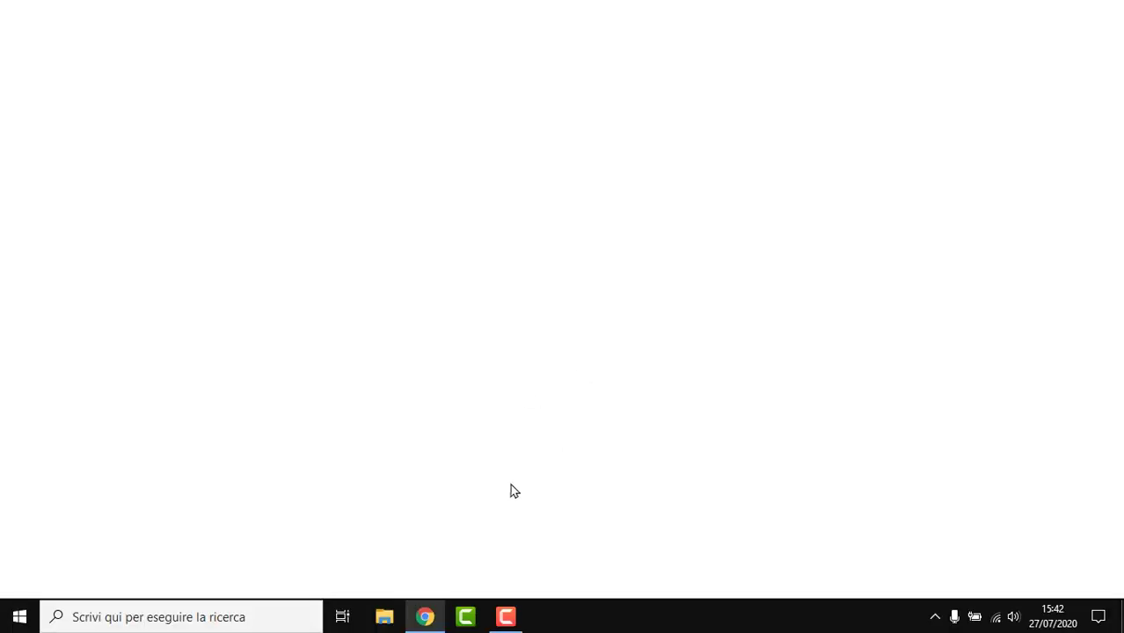
{"action": "left_click", "coordinate": [204, 41]}
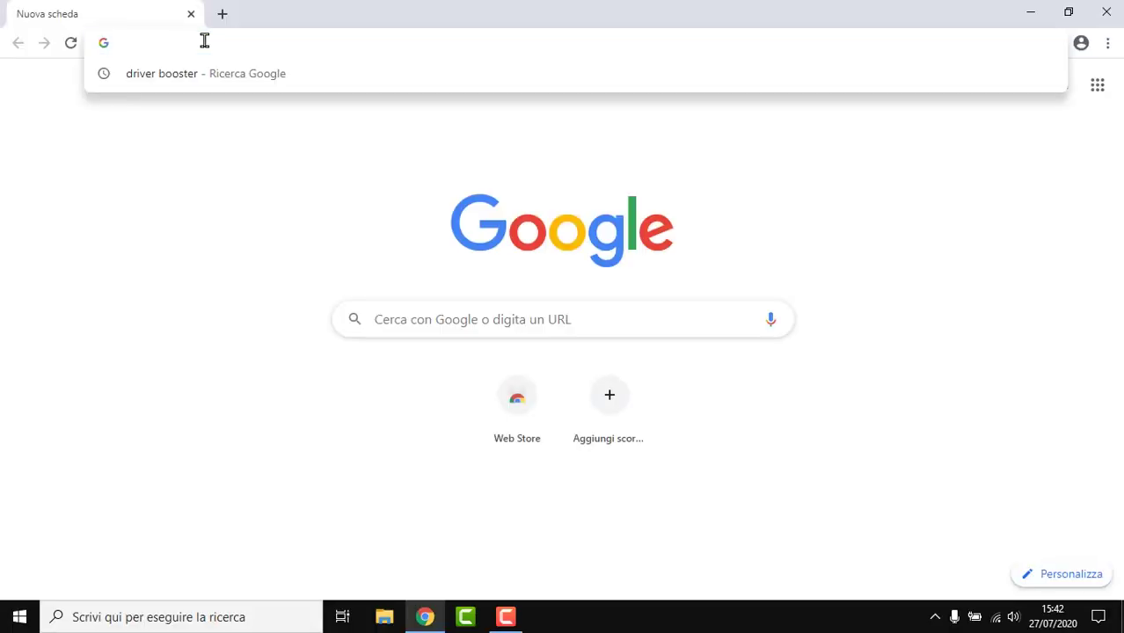
{"action": "type", "text": "inspectre"}
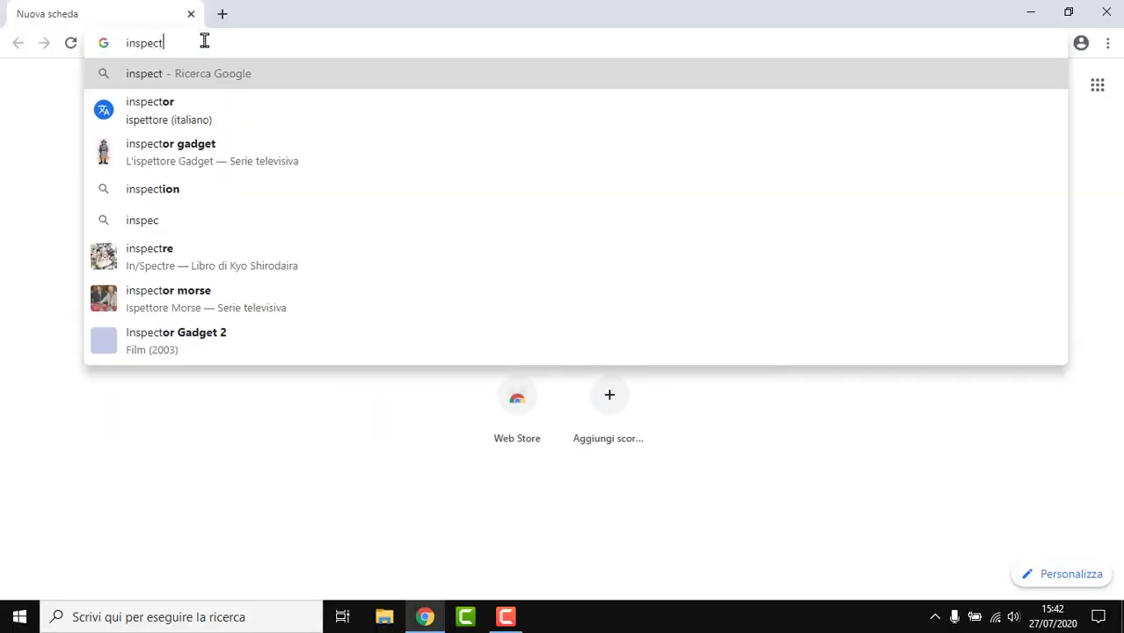
{"action": "key", "text": "Return"}
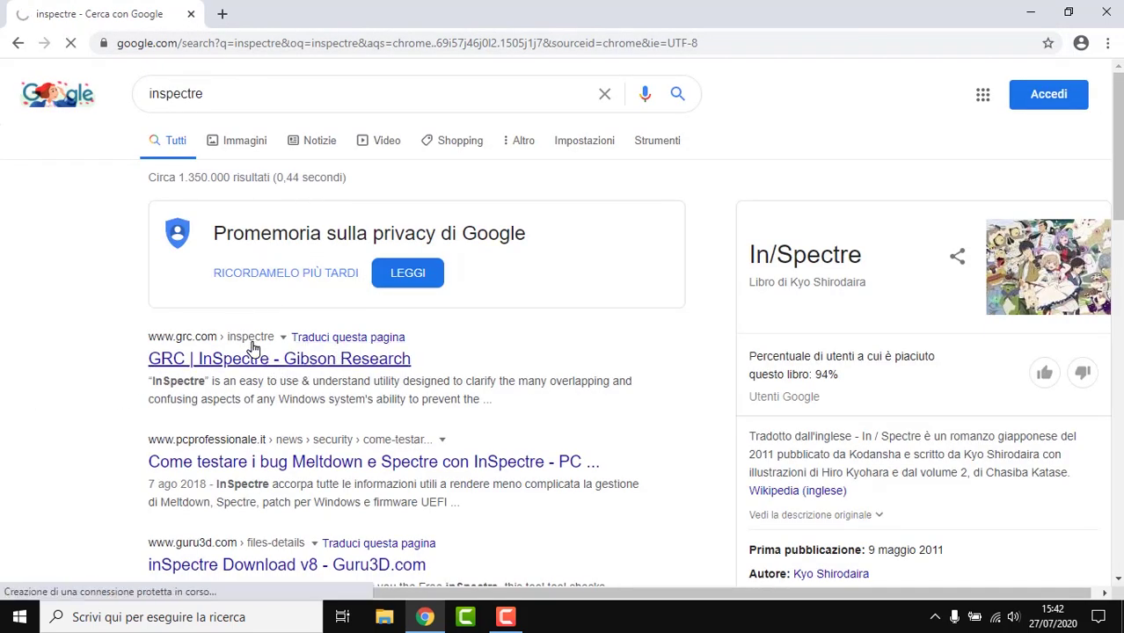
{"action": "left_click", "coordinate": [151, 360]}
Download InSpectre.exe and snap Chrome to the right half of the screen.
{"action": "scroll", "coordinate": [690, 259], "scroll_direction": "down", "scroll_amount": 4}
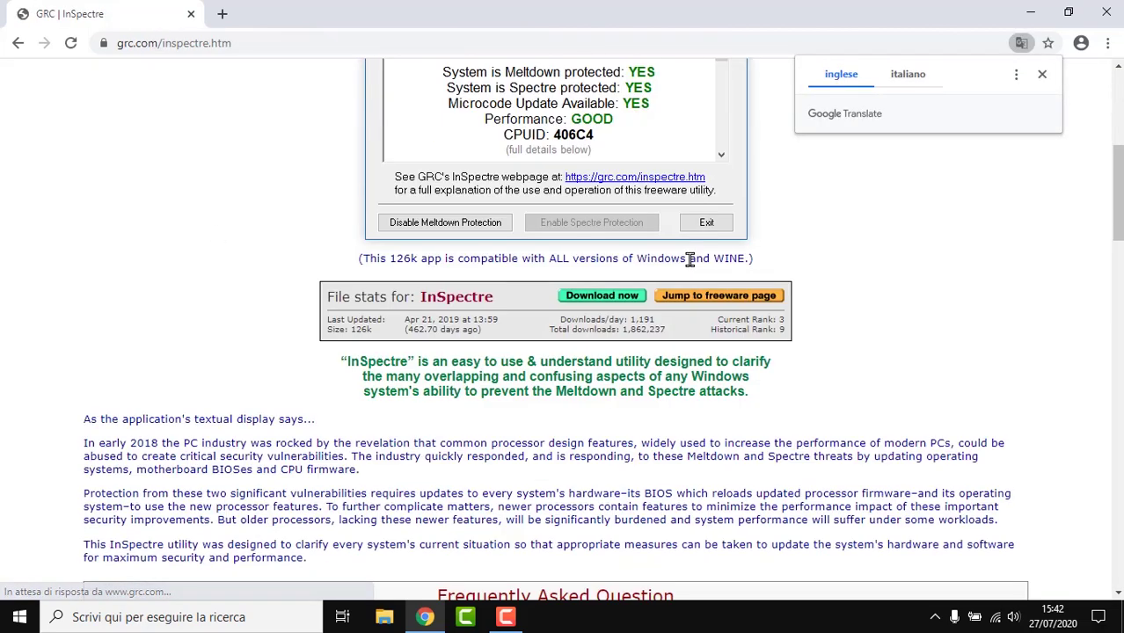
{"action": "left_click", "coordinate": [603, 296]}
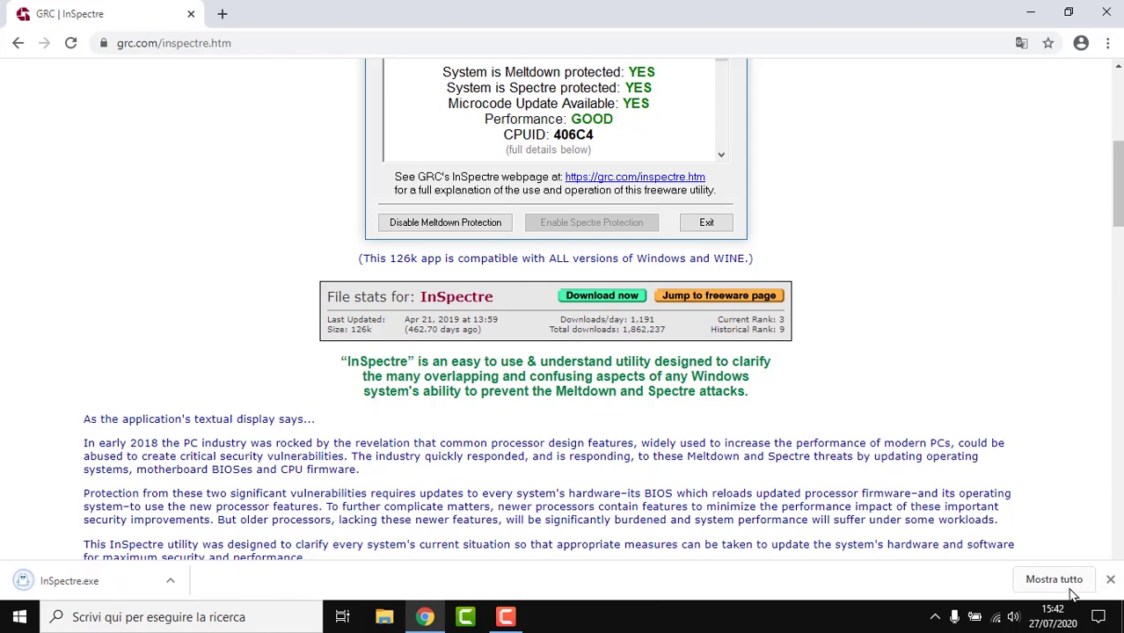
{"action": "left_click_drag", "start_coordinate": [875, 35], "coordinate": [1123, 114]}
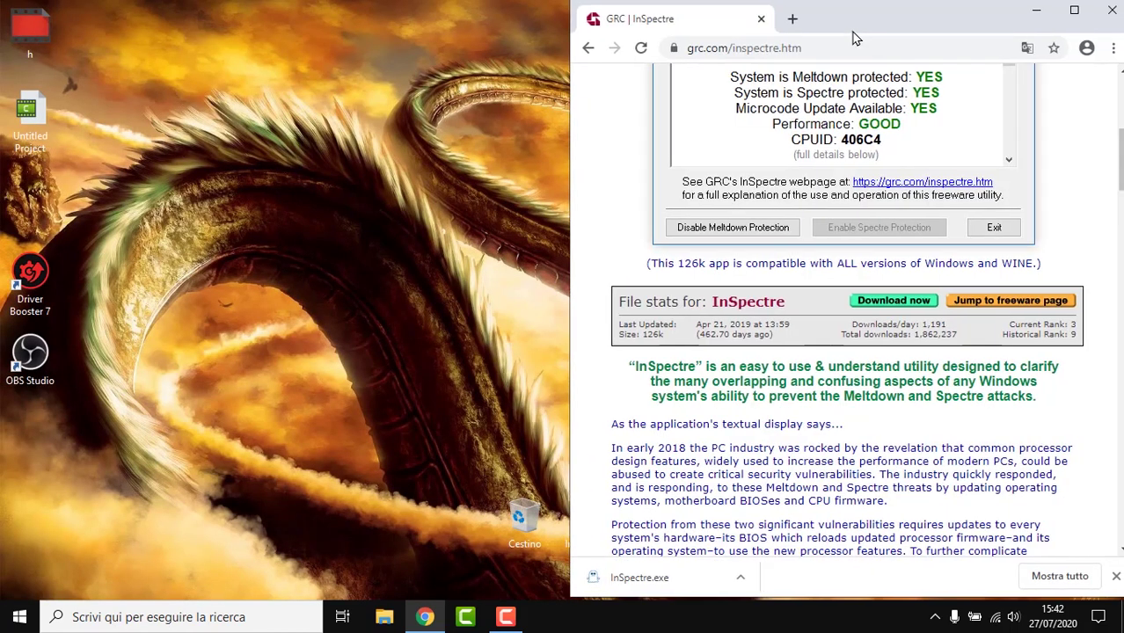
Put InSpectre.exe on the desktop, close Chrome, and run it as administrator.
{"action": "left_click_drag", "start_coordinate": [587, 563], "coordinate": [464, 280]}
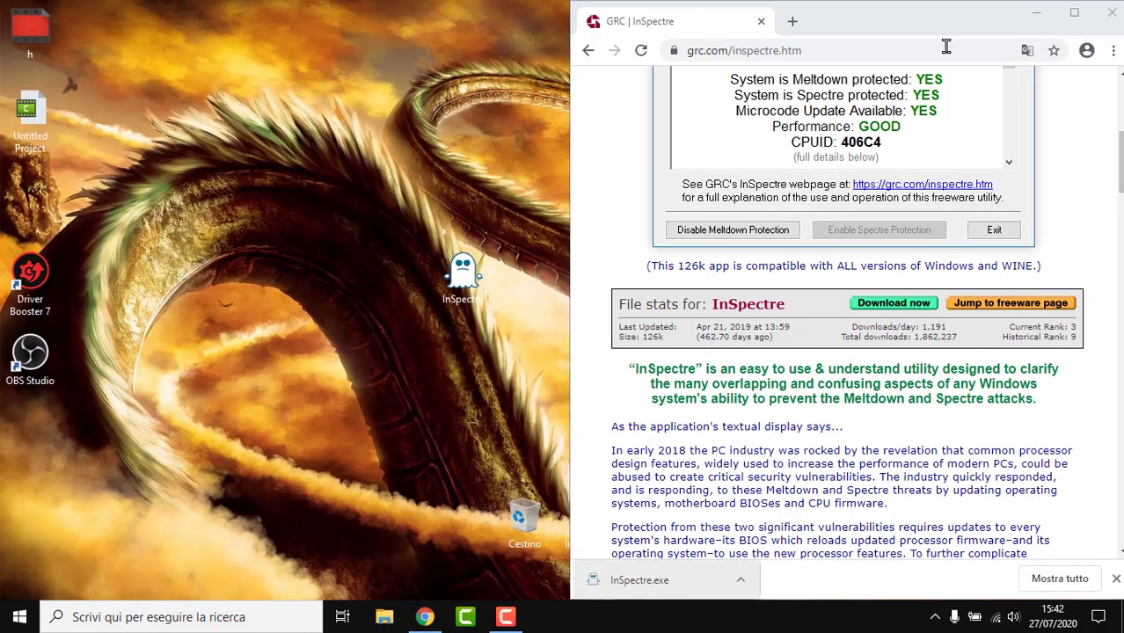
{"action": "left_click", "coordinate": [1112, 12]}
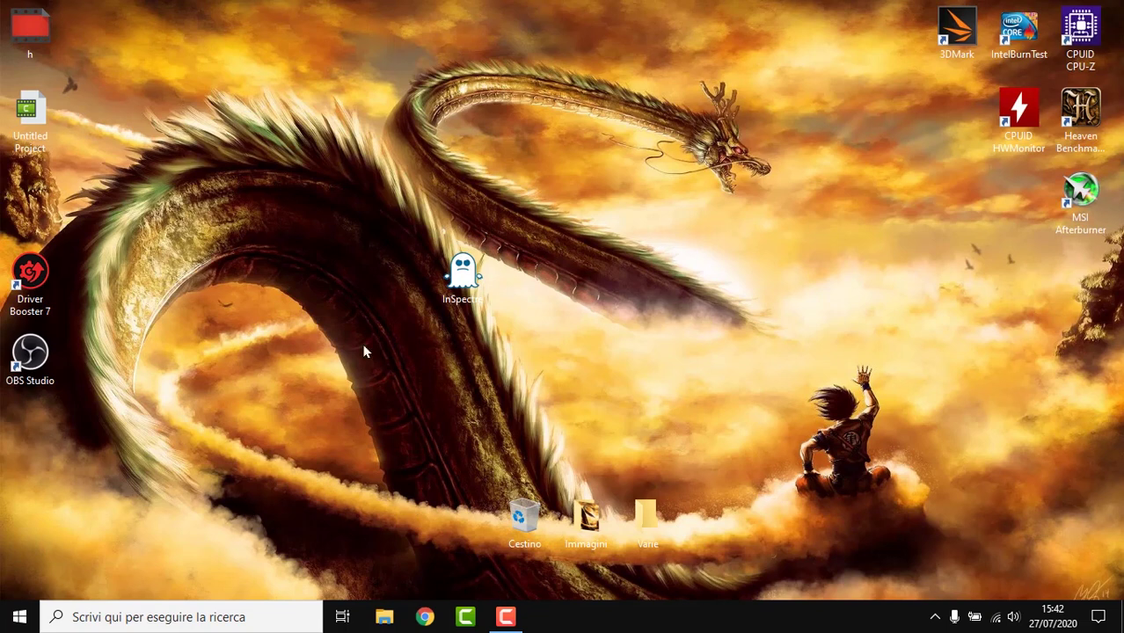
{"action": "right_click", "coordinate": [471, 280]}
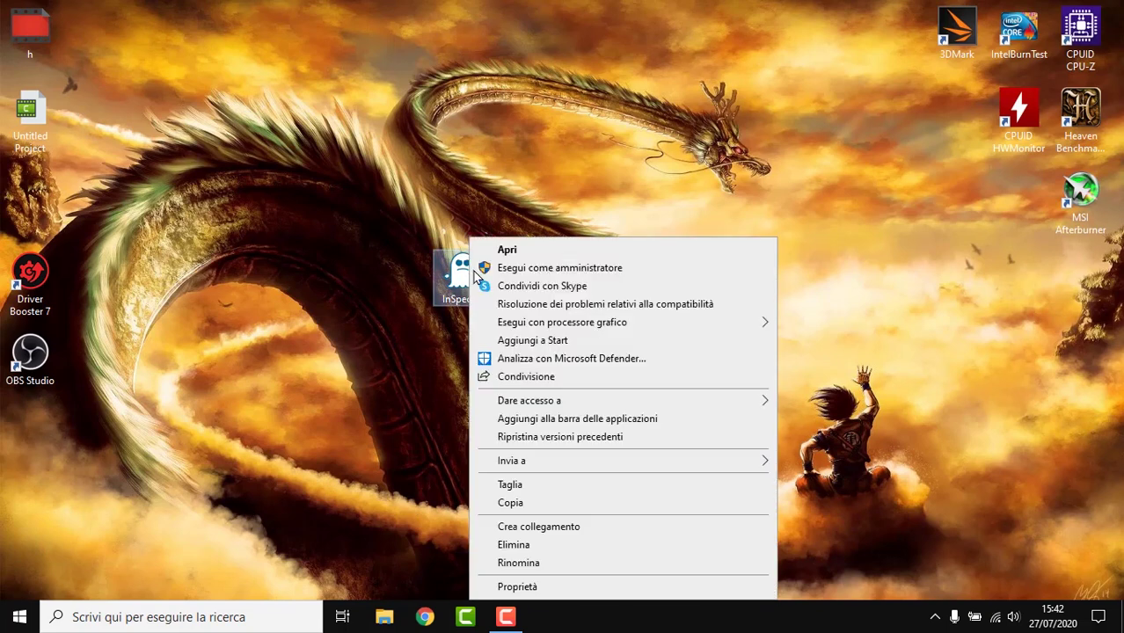
{"action": "left_click", "coordinate": [600, 269]}
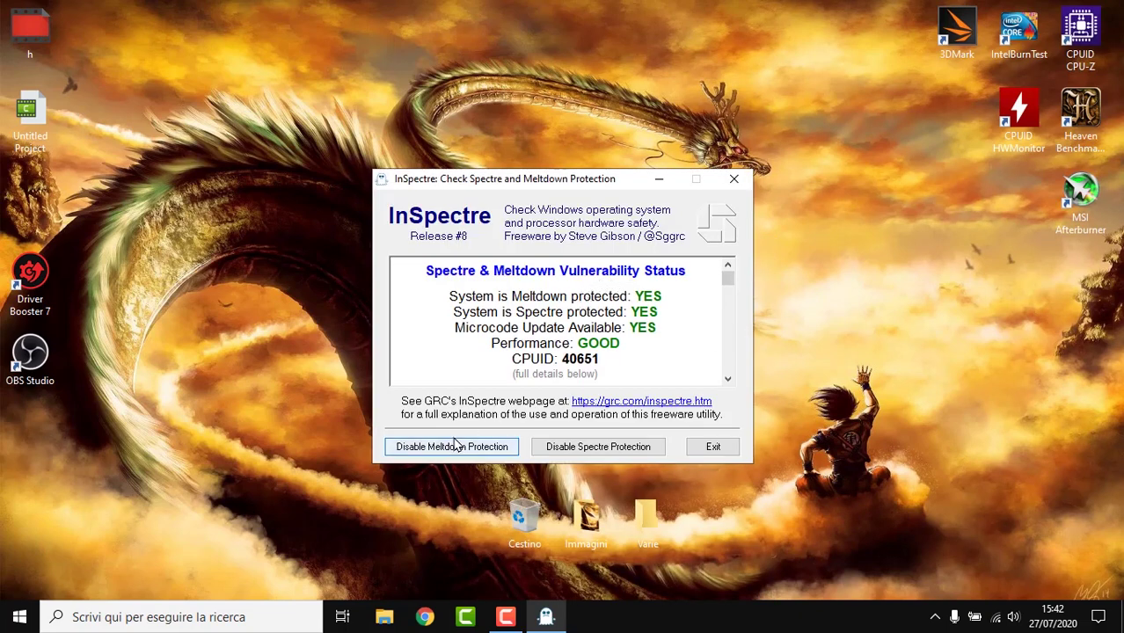
Disable Meltdown and Spectre protection, exit InSpectre, and reposition its desktop icon.
{"action": "left_click", "coordinate": [418, 449]}
{"action": "left_click", "coordinate": [597, 447]}
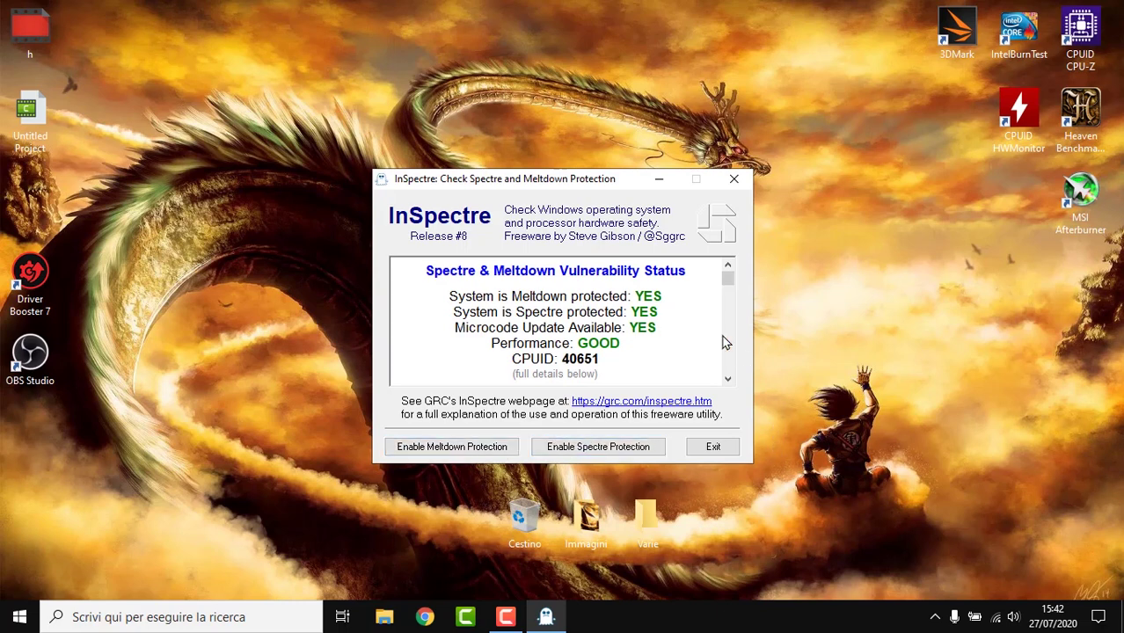
{"action": "left_click", "coordinate": [740, 447]}
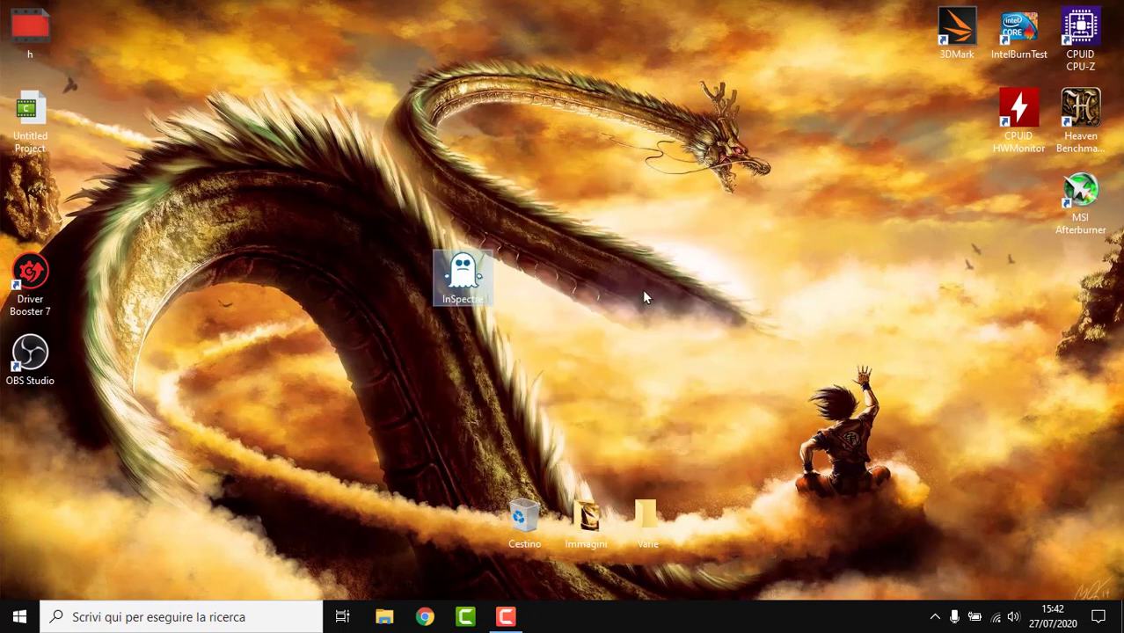
{"action": "left_click_drag", "start_coordinate": [463, 279], "coordinate": [463, 442]}
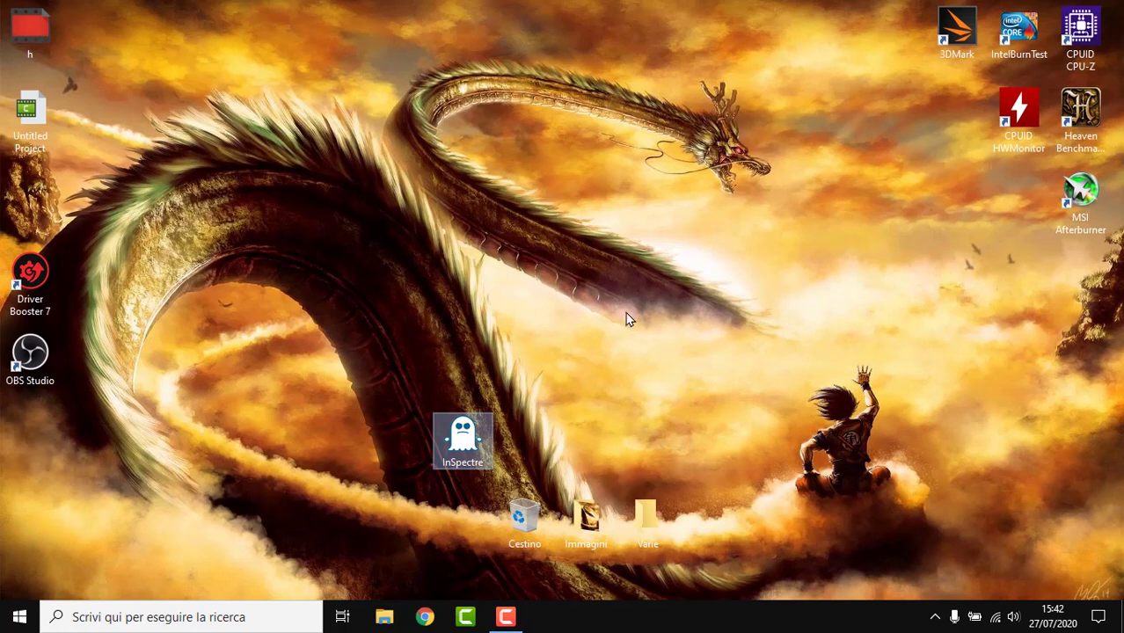
{"action": "left_click", "coordinate": [1038, 466]}
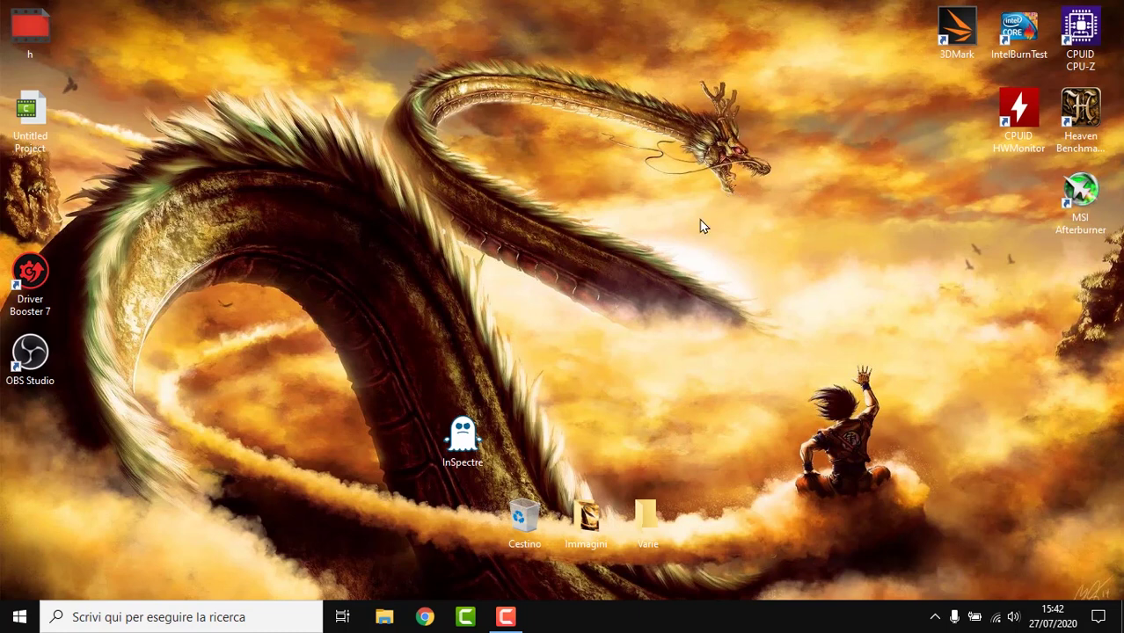
{"action": "left_click_drag", "start_coordinate": [790, 174], "coordinate": [596, 331]}
{"action": "left_click_drag", "start_coordinate": [776, 155], "coordinate": [448, 327]}
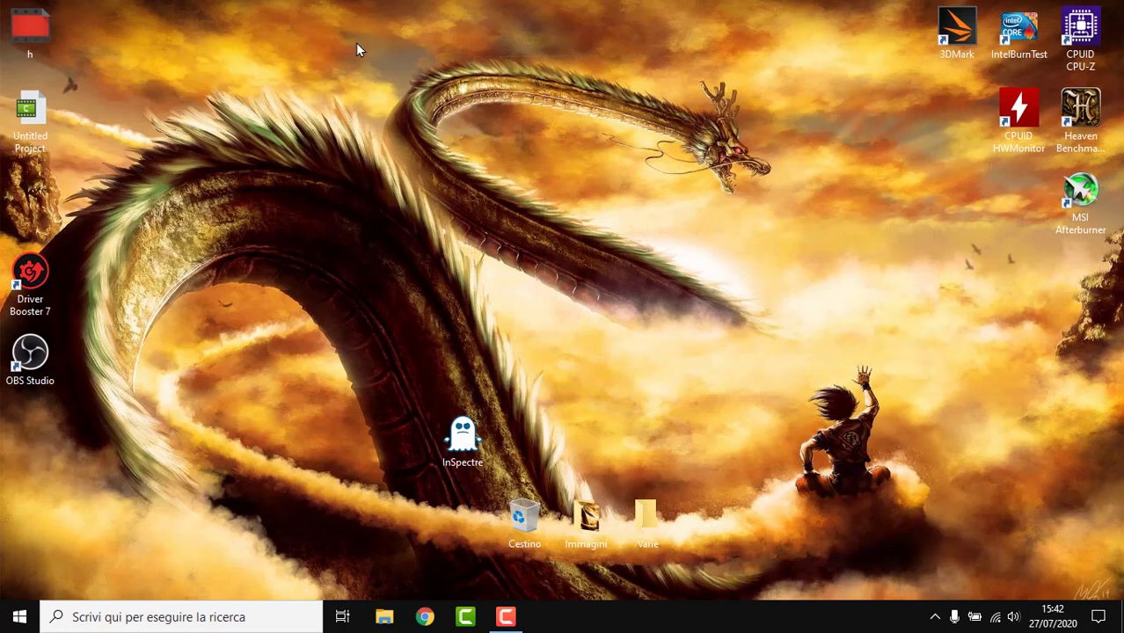